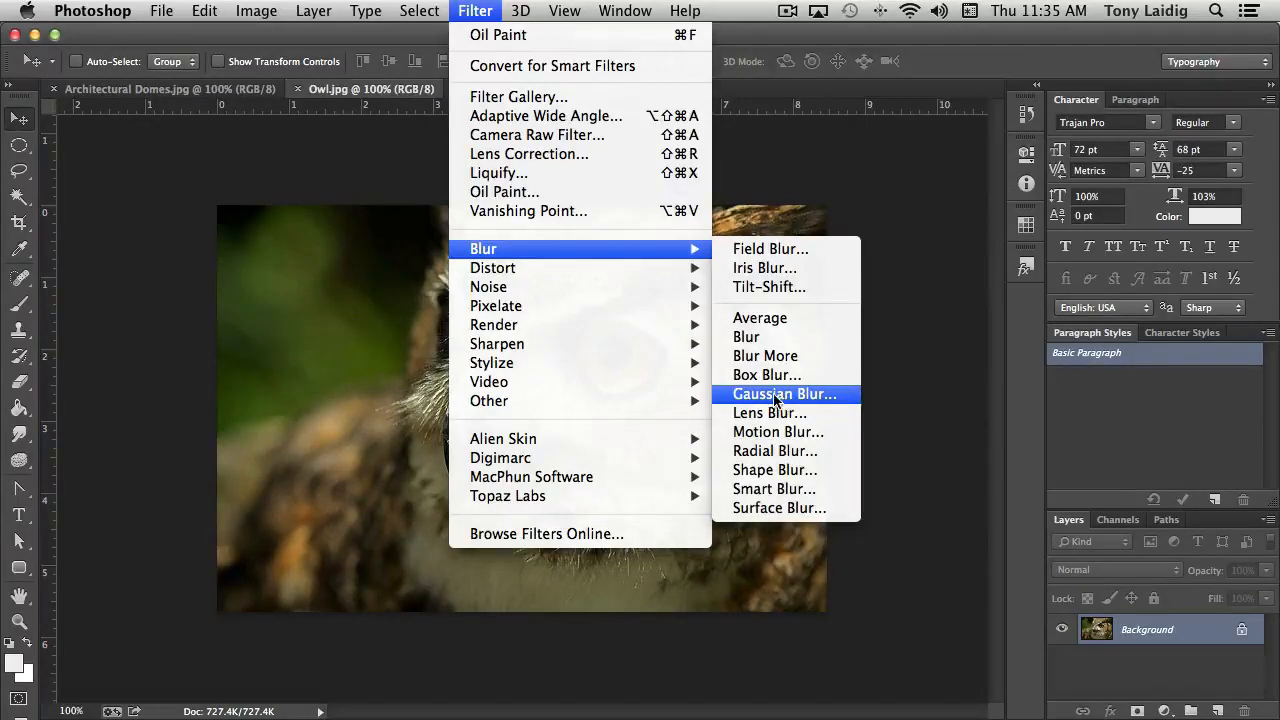
Try Gaussian Blur on the whole owl photo at radii of 4.7, 2.0, 0.8 and 1.1 pixels, compare with the unblurred original, and cancel
{"action": "left_click", "coordinate": [775, 399]}
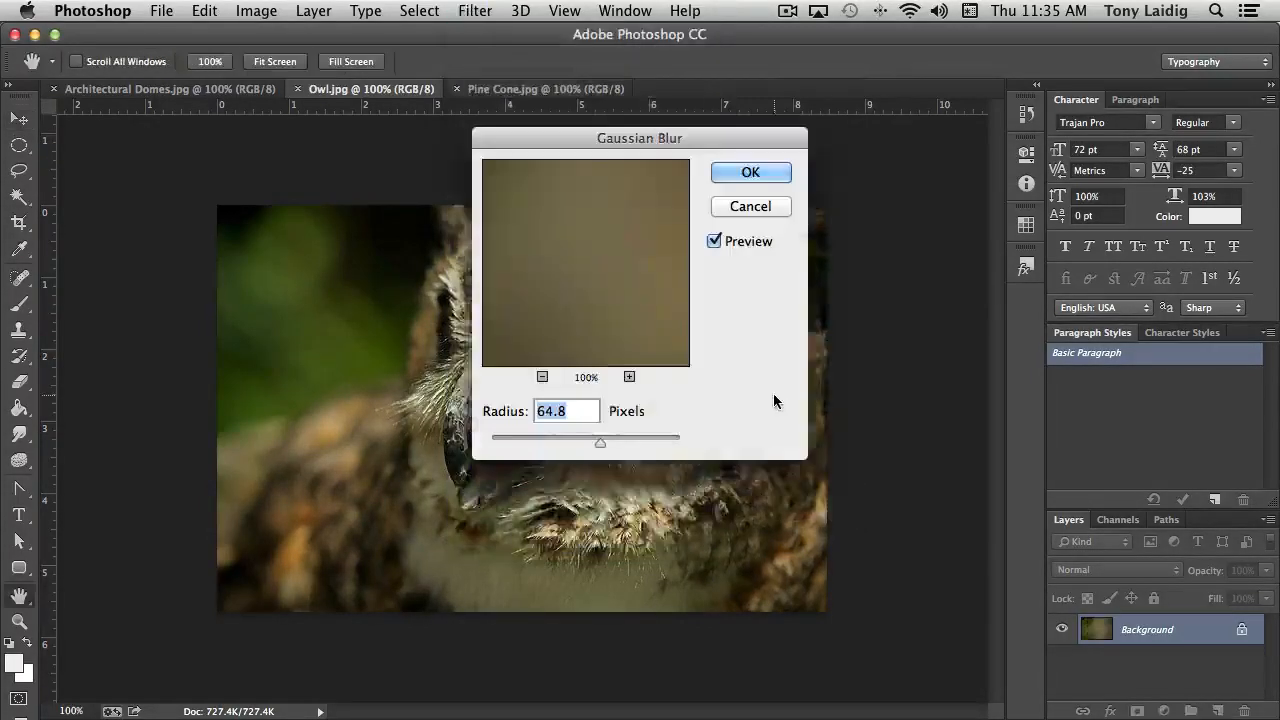
{"action": "left_click_drag", "start_coordinate": [588, 138], "coordinate": [961, 119]}
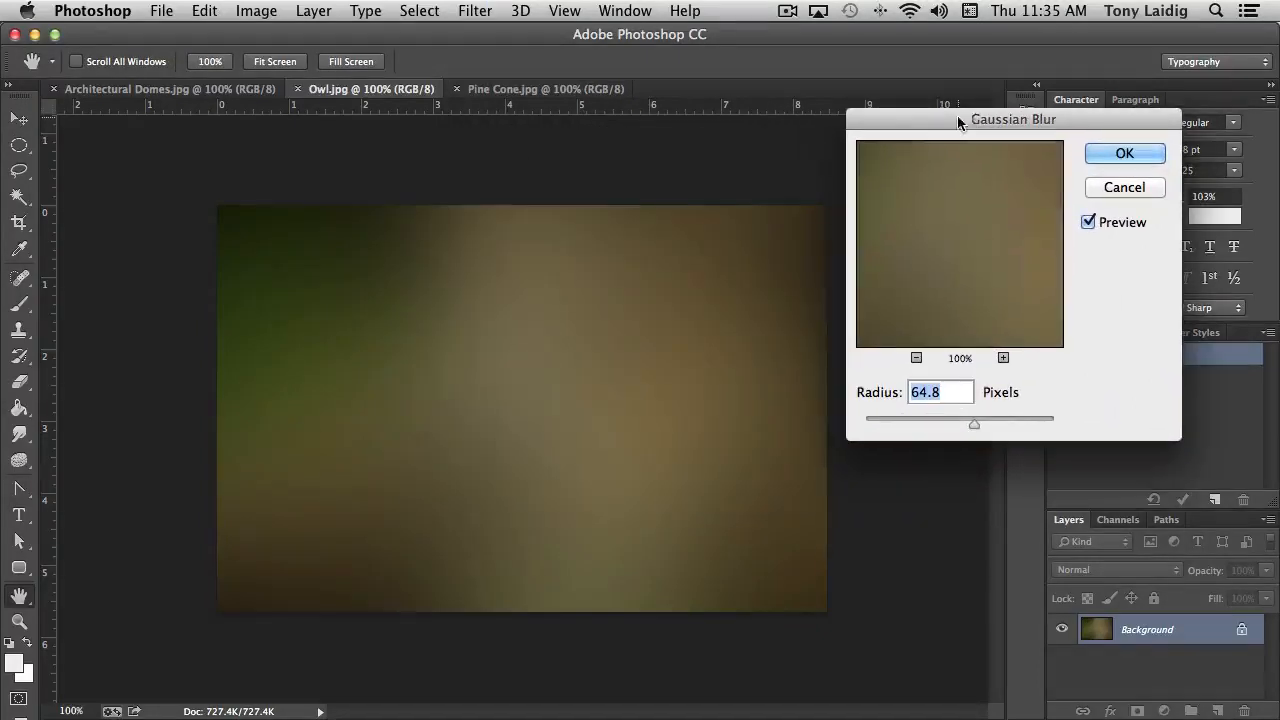
{"action": "left_click_drag", "start_coordinate": [973, 421], "coordinate": [912, 428]}
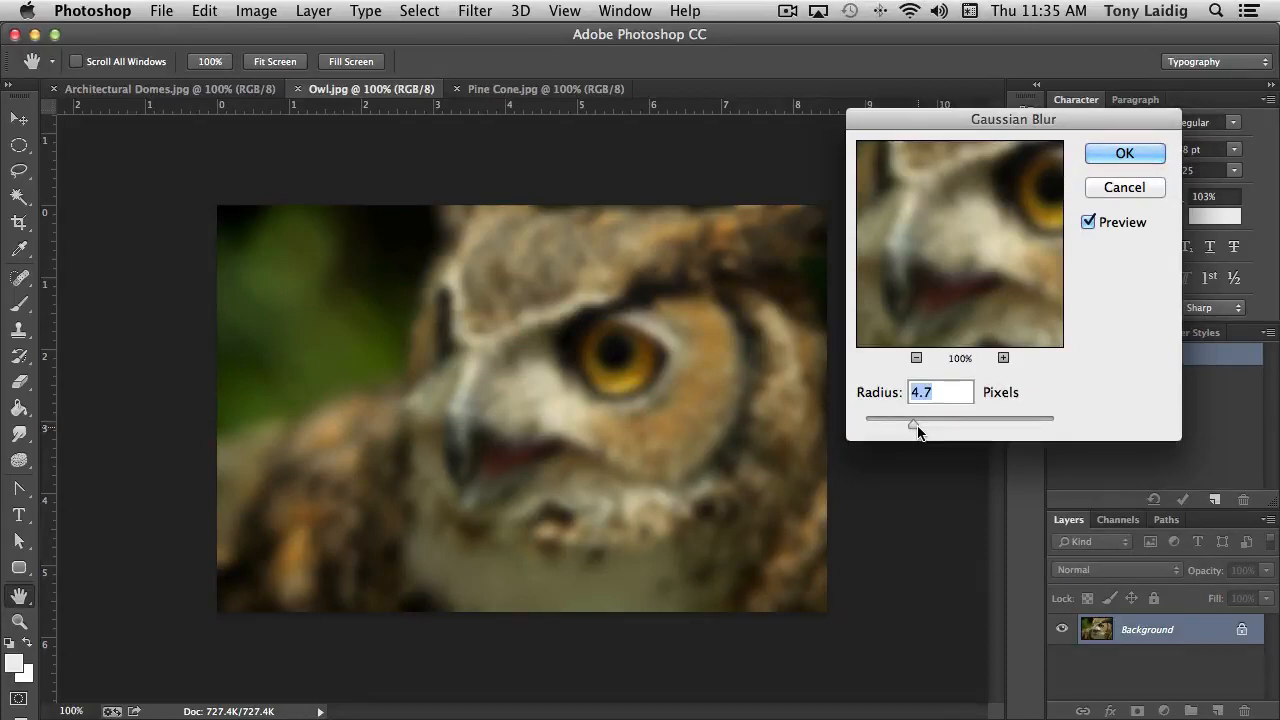
{"action": "left_click_drag", "start_coordinate": [918, 432], "coordinate": [885, 432]}
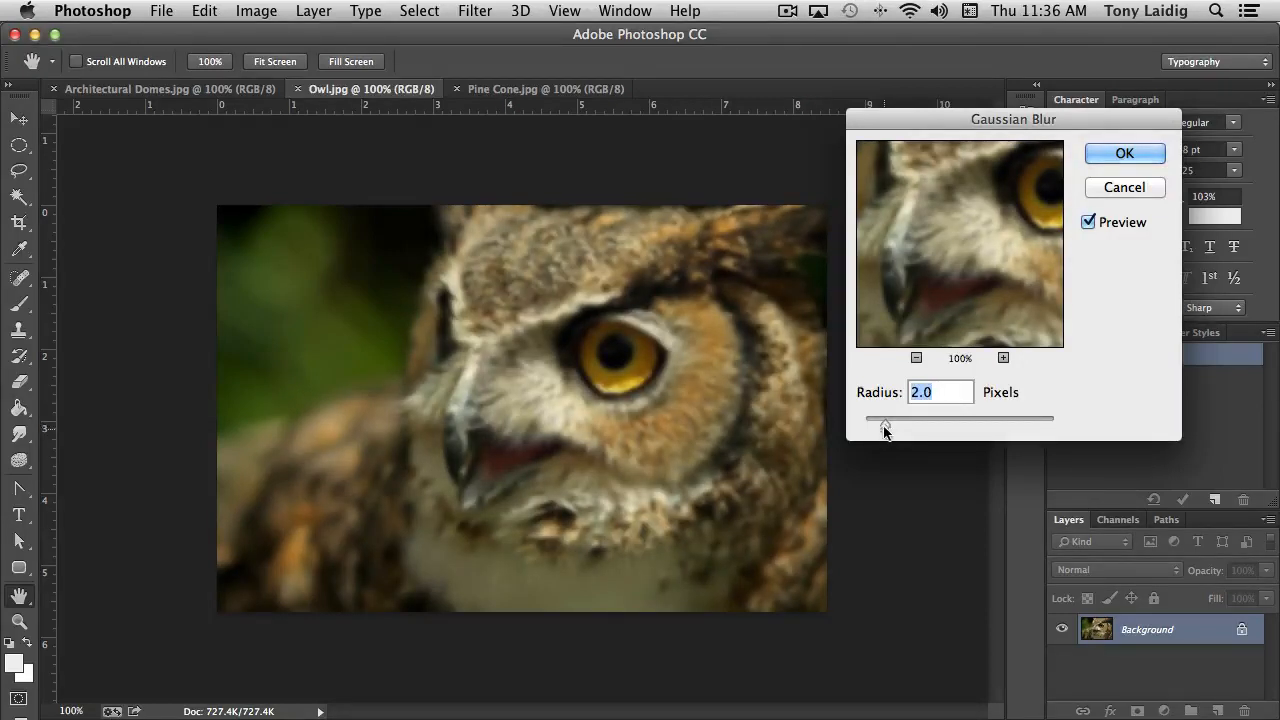
{"action": "left_click_drag", "start_coordinate": [885, 426], "coordinate": [869, 423]}
{"action": "left_click", "coordinate": [1089, 222]}
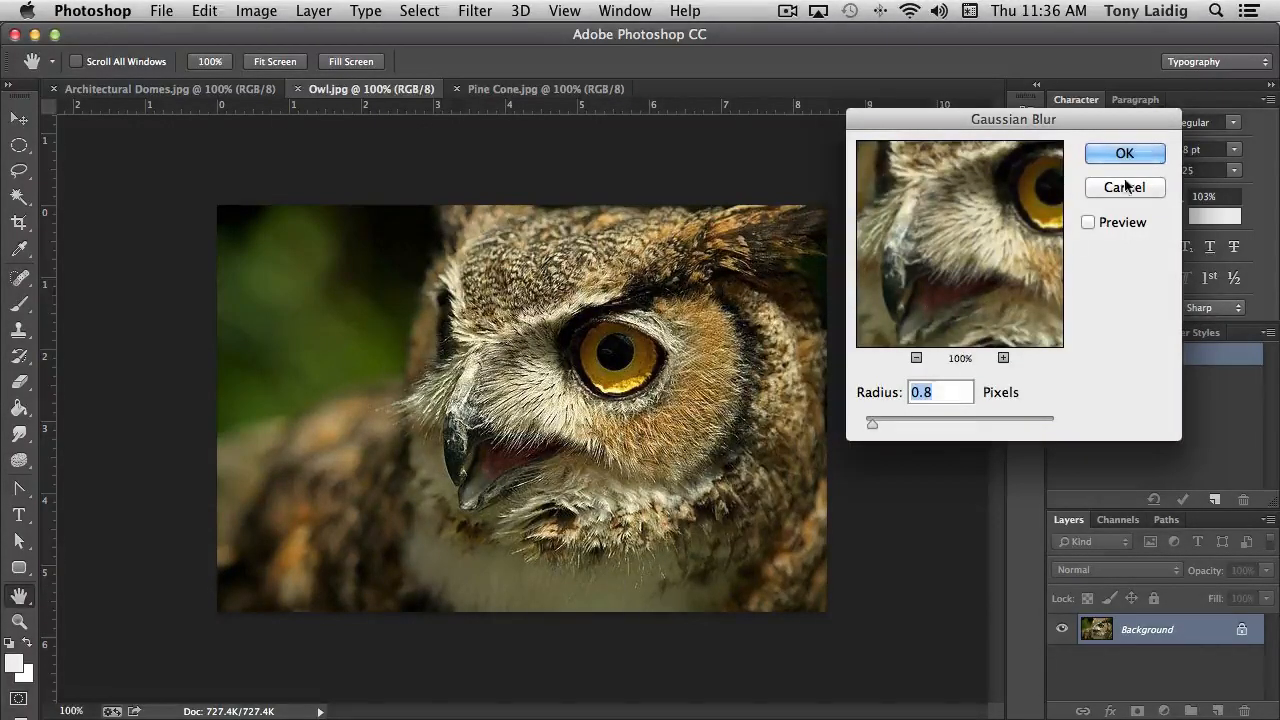
{"action": "left_click", "coordinate": [1088, 222]}
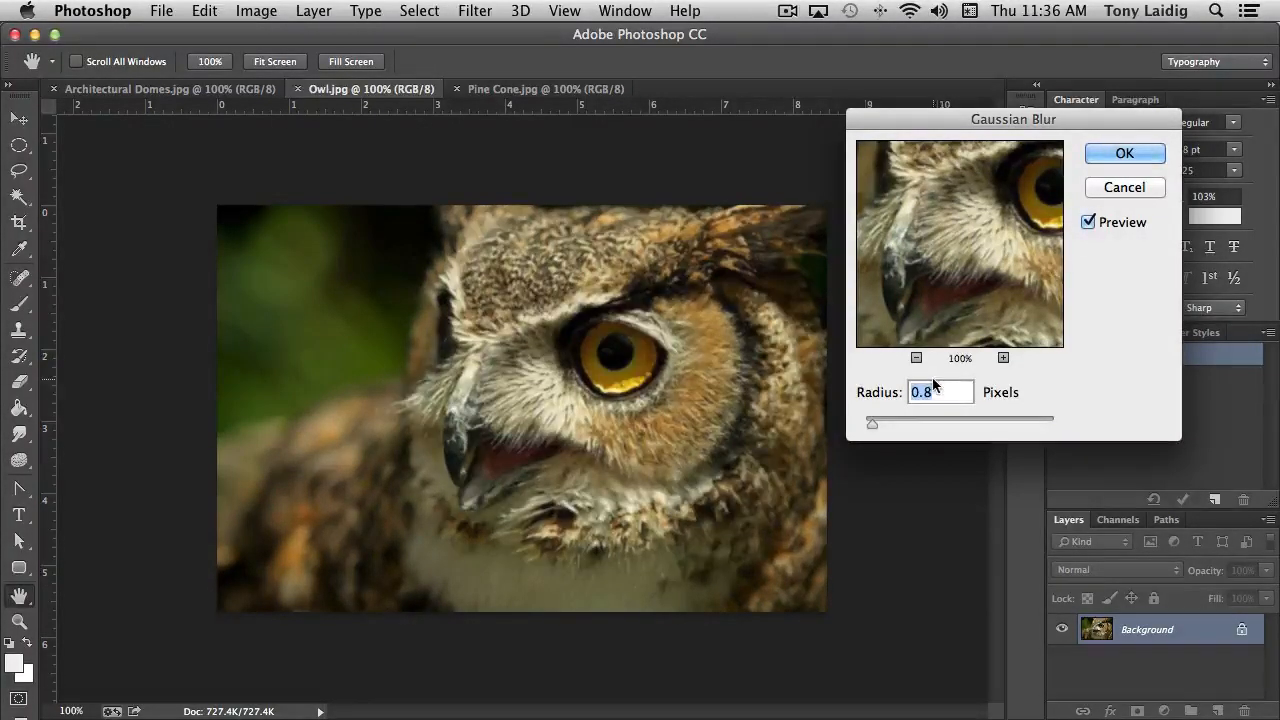
{"action": "left_click_drag", "start_coordinate": [873, 430], "coordinate": [875, 430]}
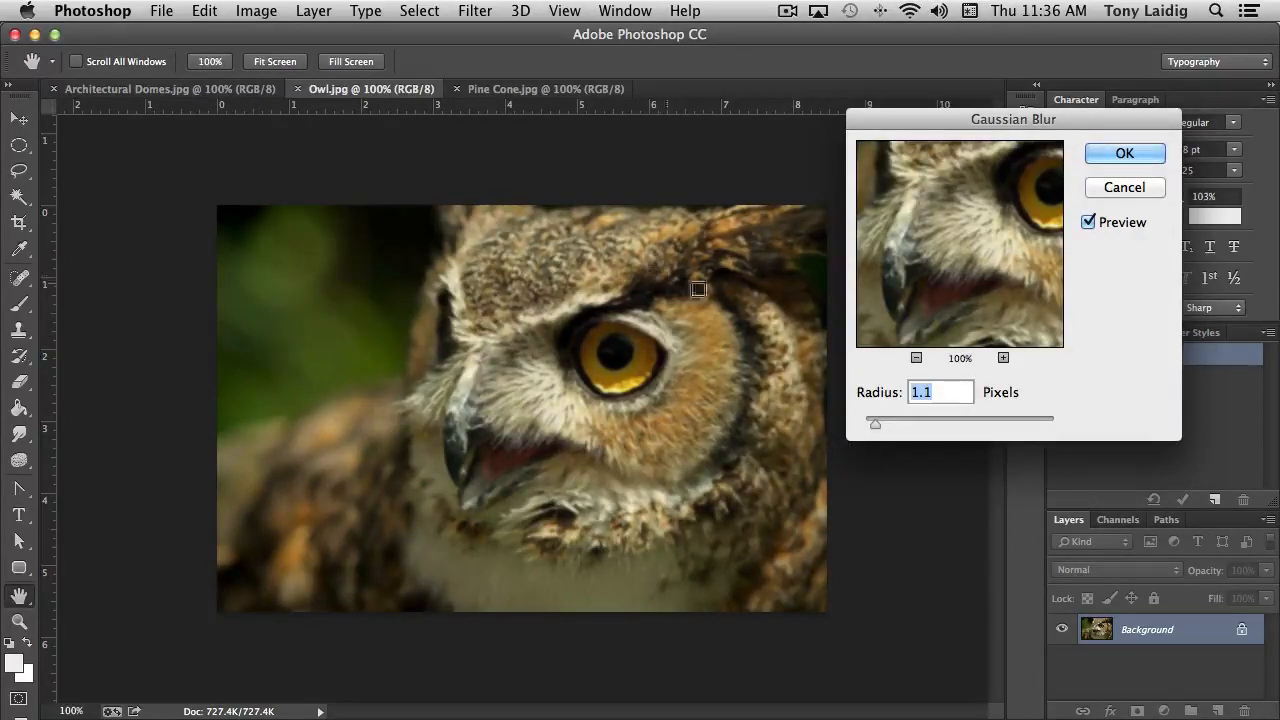
{"action": "left_click", "coordinate": [1092, 187]}
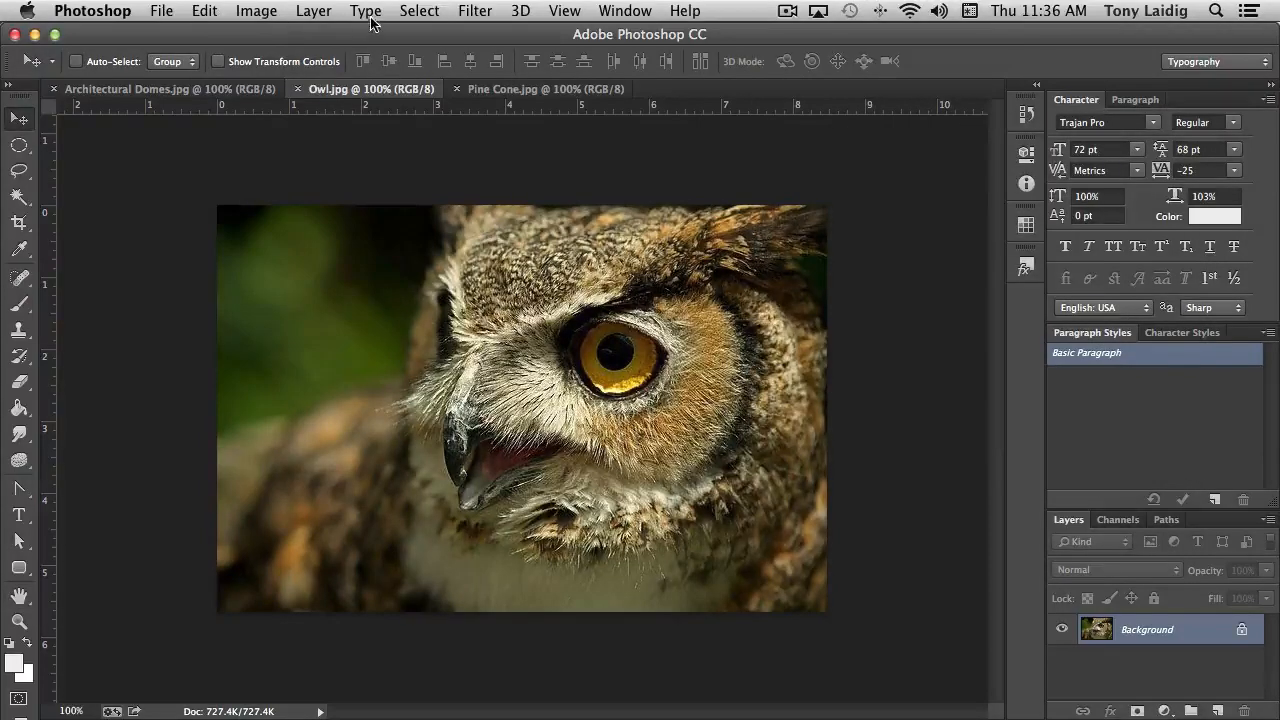
Try Motion Blur on the whole owl photo at distances of 32 and 45 pixels, and cancel
{"action": "left_click", "coordinate": [462, 18]}
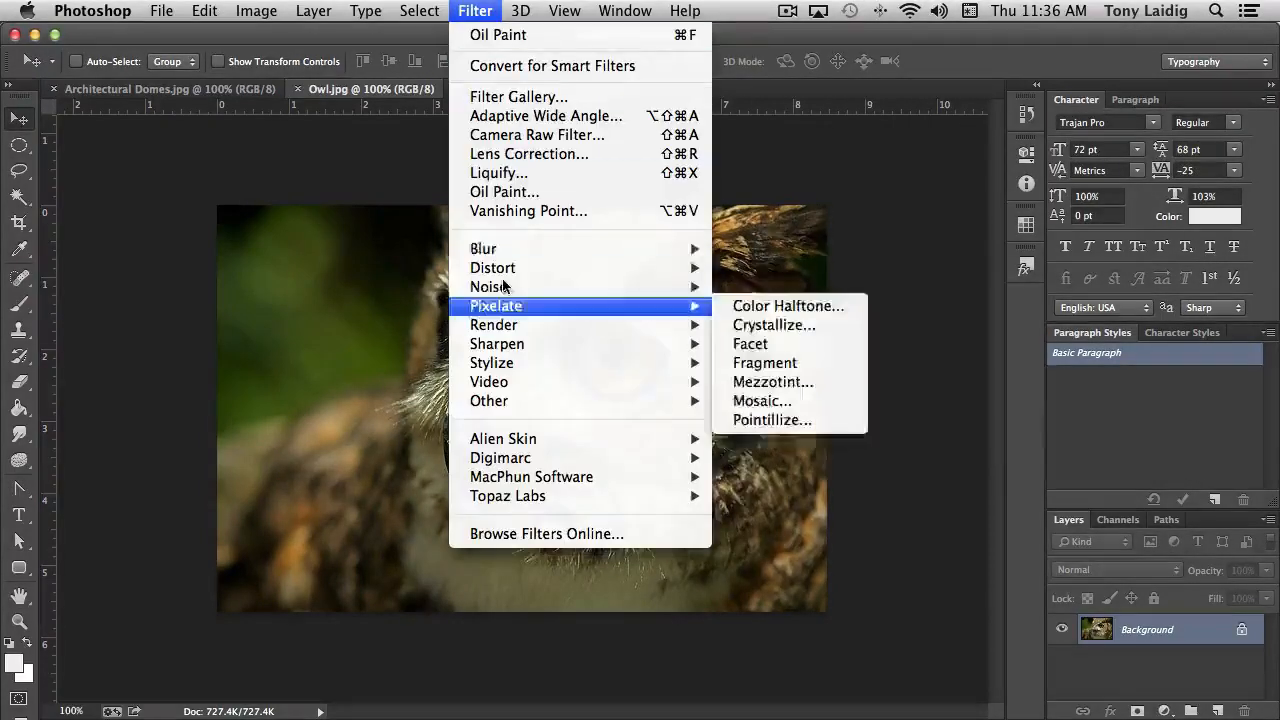
{"action": "mouse_move", "coordinate": [505, 250]}
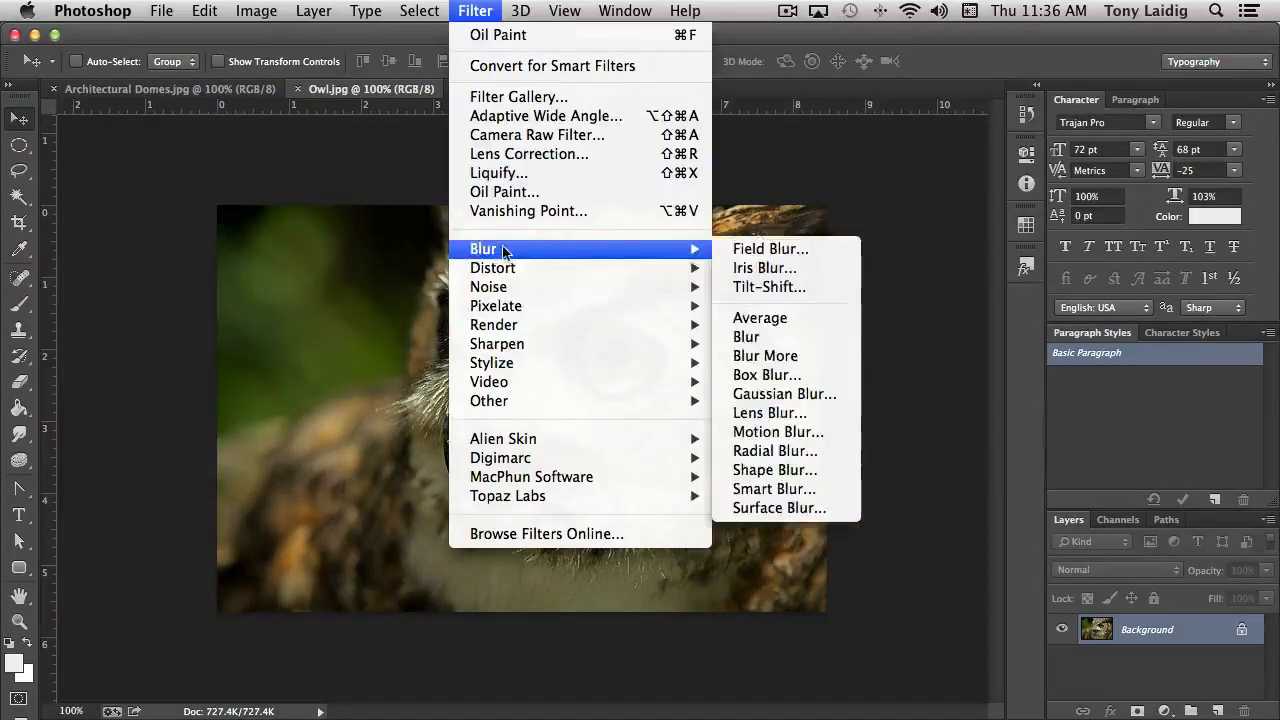
{"action": "left_click", "coordinate": [810, 434]}
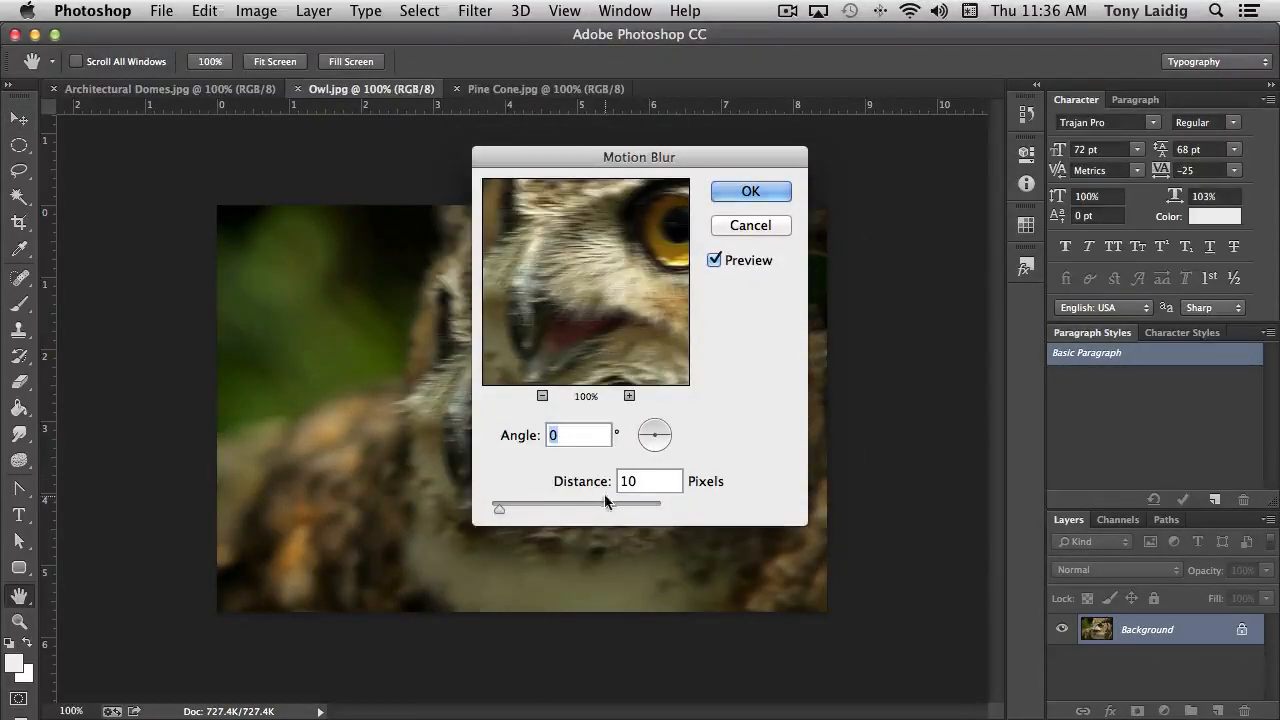
{"action": "left_click_drag", "start_coordinate": [499, 509], "coordinate": [520, 511]}
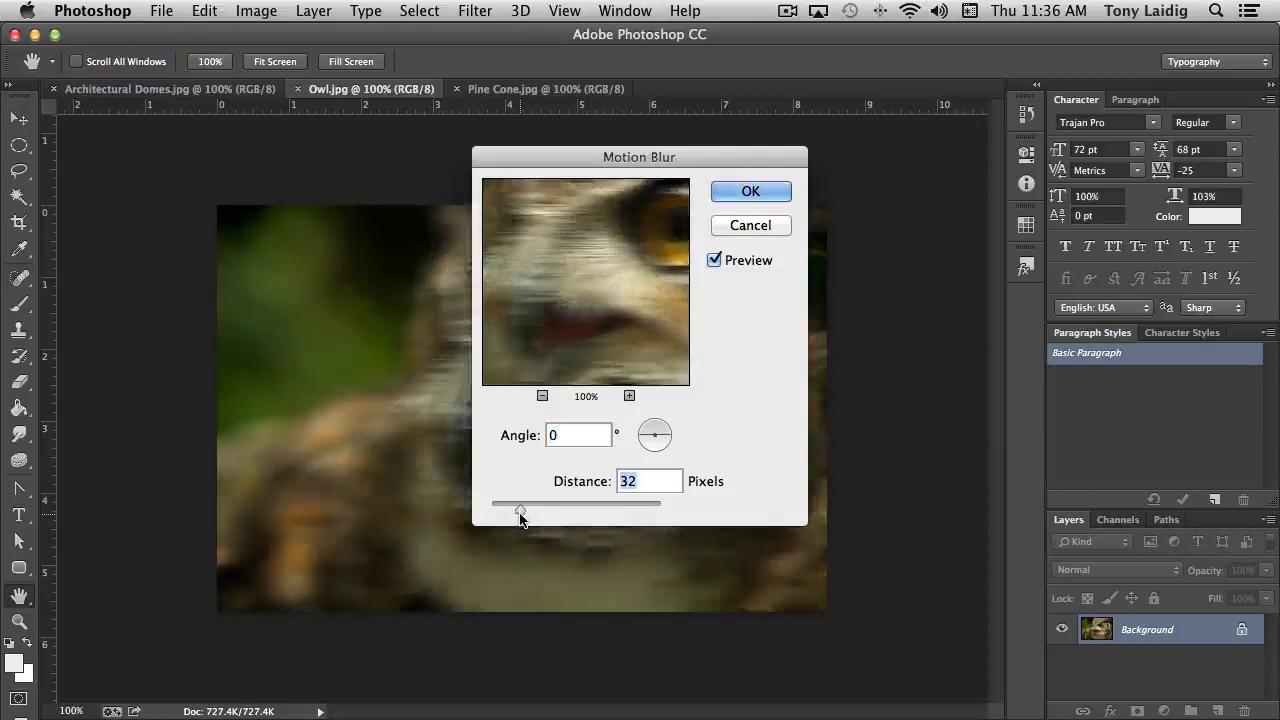
{"action": "left_click_drag", "start_coordinate": [654, 161], "coordinate": [971, 153]}
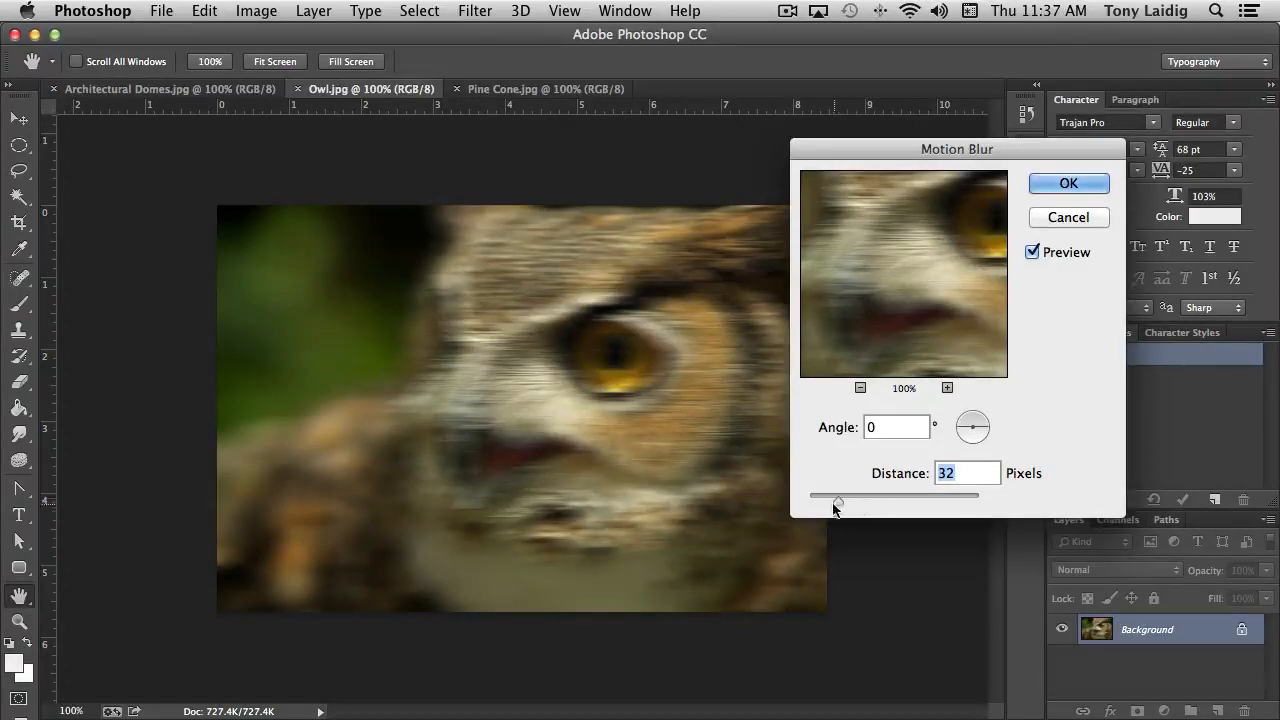
{"action": "left_click_drag", "start_coordinate": [837, 502], "coordinate": [850, 505]}
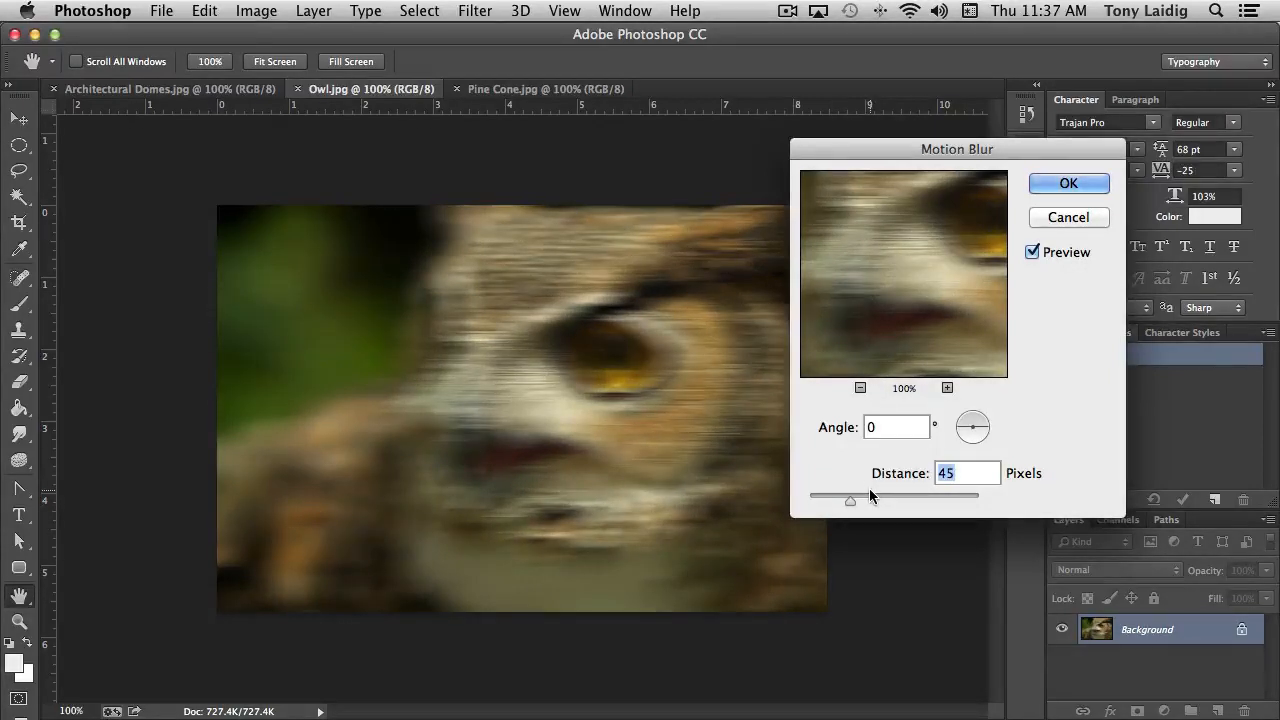
{"action": "left_click", "coordinate": [1069, 219]}
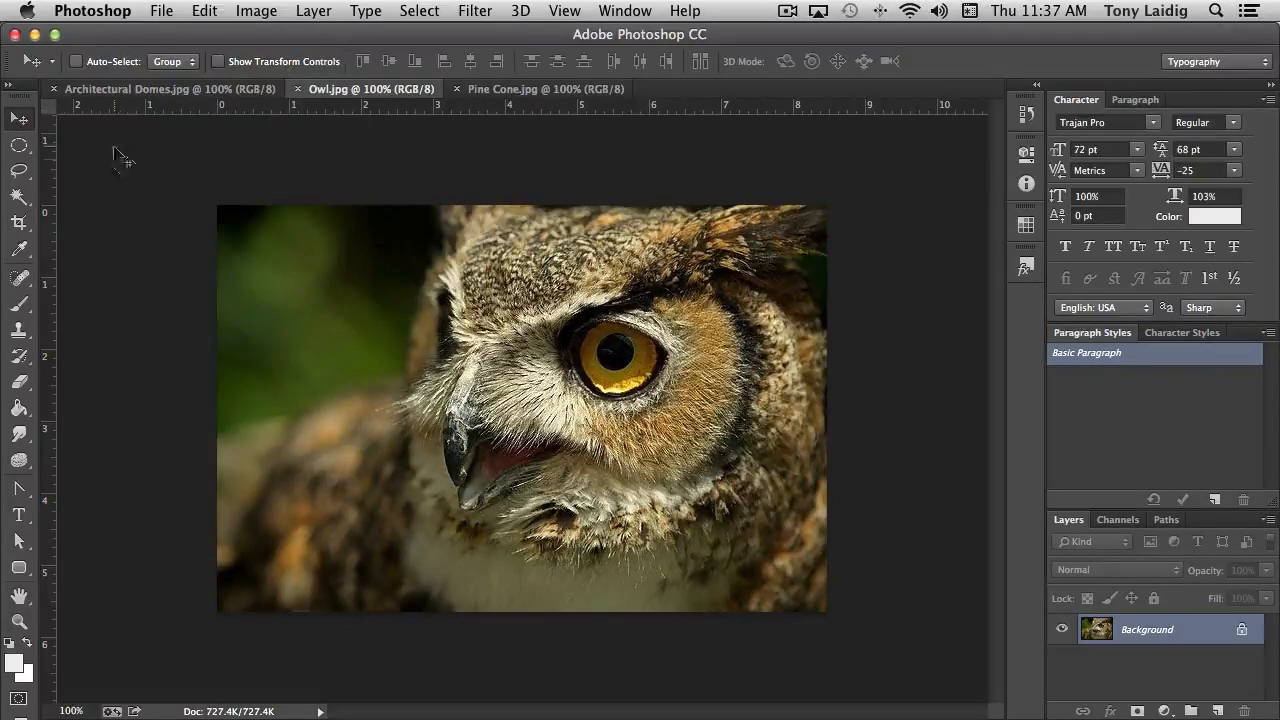
Select the green background beside the owl with the Quick Selection tool and subtract the strip along the owl's head
{"action": "left_click", "coordinate": [21, 200]}
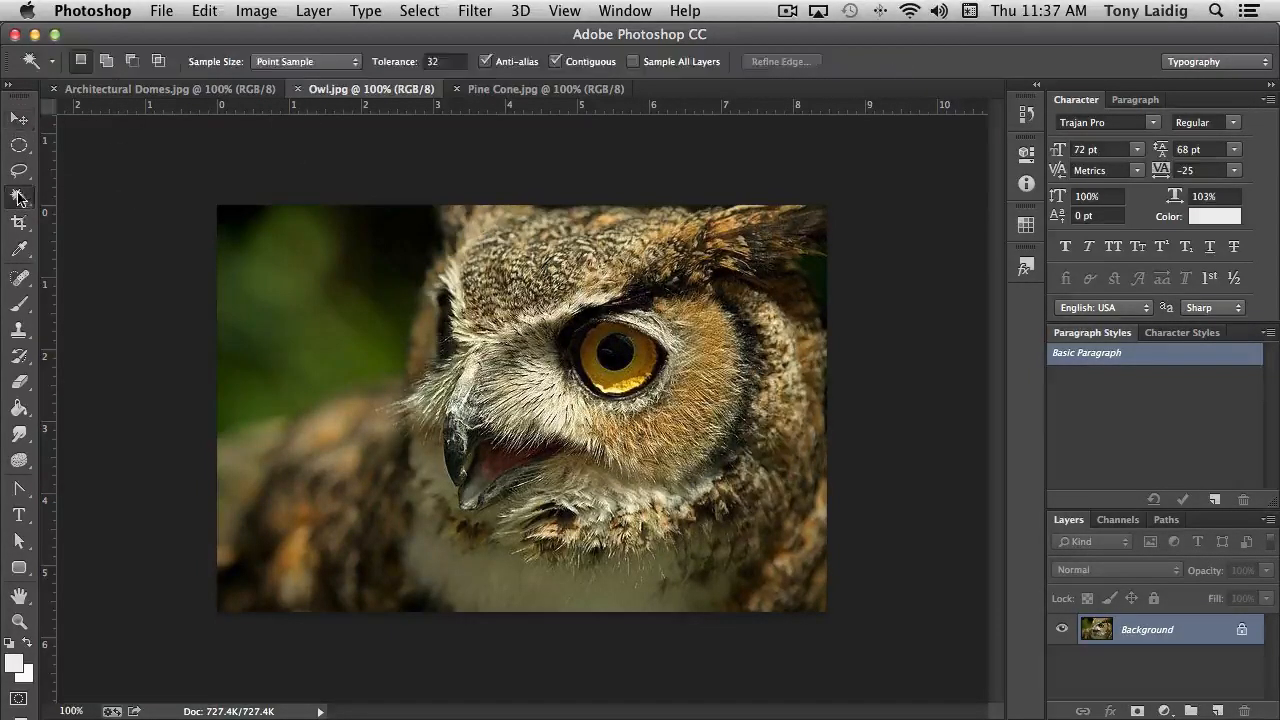
{"action": "left_click", "coordinate": [100, 194]}
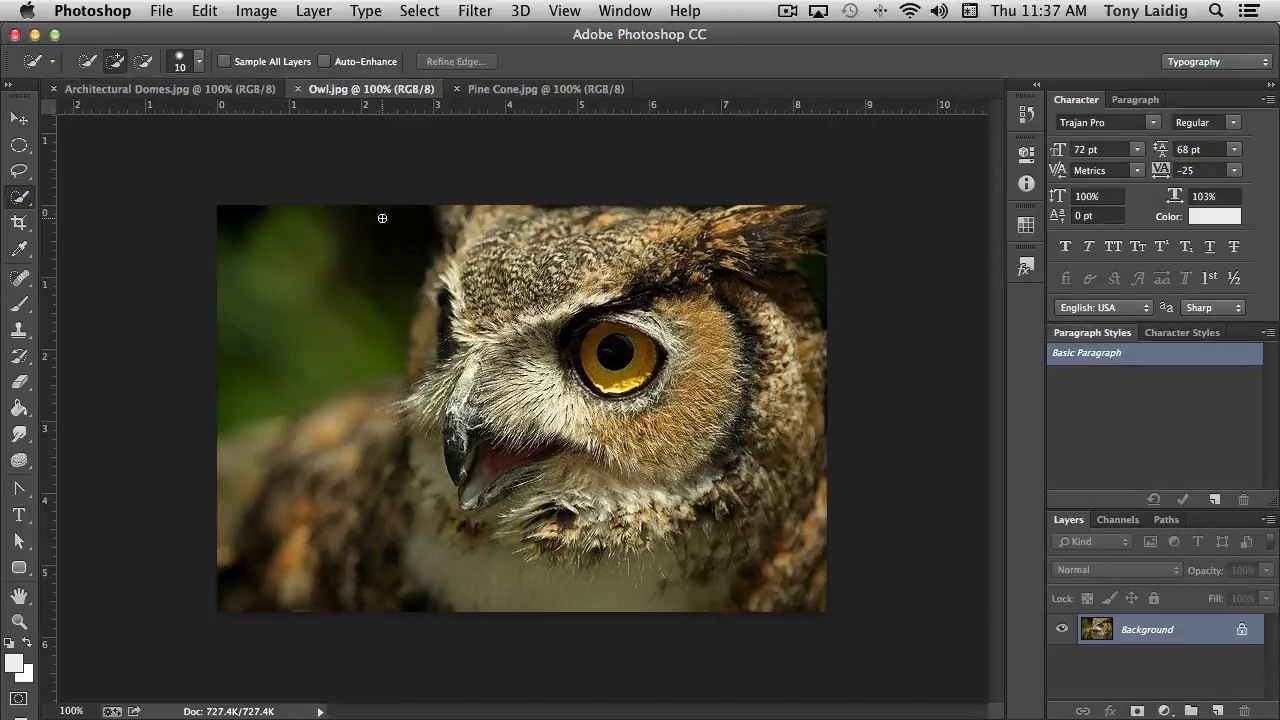
{"action": "mouse_move", "coordinate": [361, 242]}
{"action": "left_mouse_down"}
{"action": "mouse_move", "coordinate": [394, 255]}
{"action": "mouse_move", "coordinate": [409, 231]}
{"action": "mouse_move", "coordinate": [208, 225]}
{"action": "mouse_move", "coordinate": [262, 283]}
{"action": "mouse_move", "coordinate": [256, 317]}
{"action": "mouse_move", "coordinate": [313, 328]}
{"action": "left_mouse_up"}
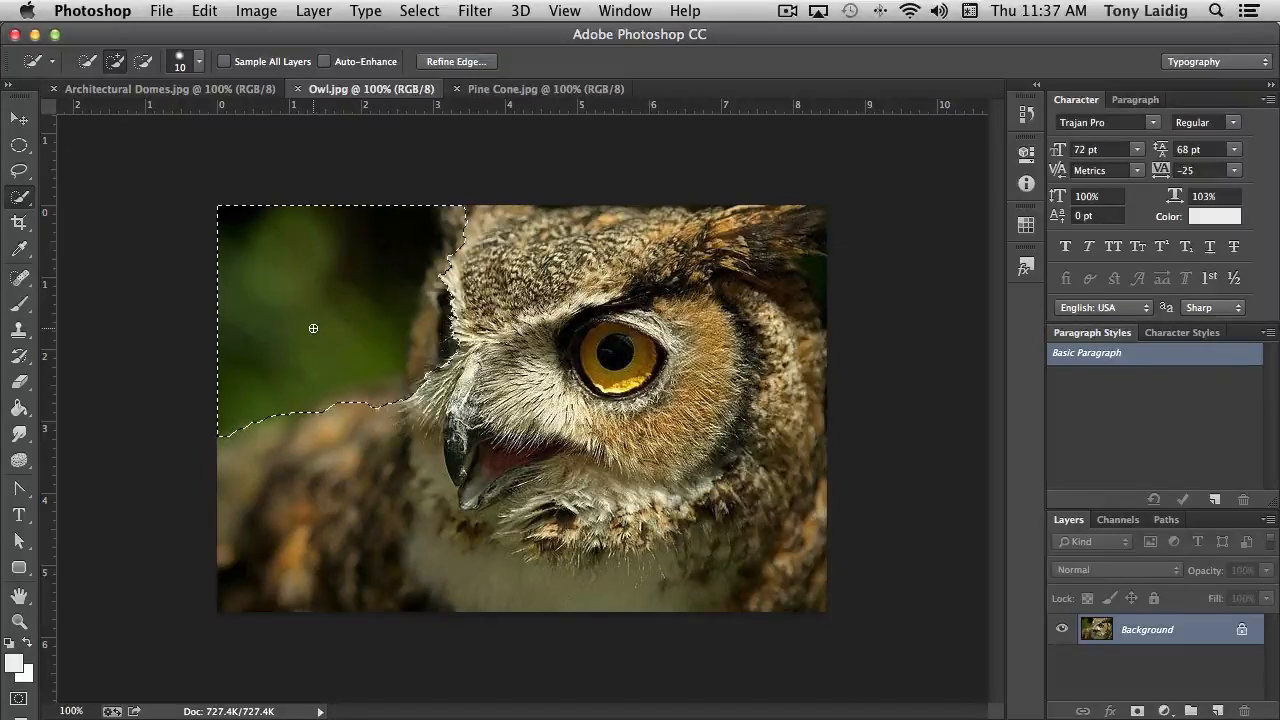
{"action": "left_click", "coordinate": [436, 333], "text": "alt"}
{"action": "mouse_move", "coordinate": [436, 333]}
{"action": "left_mouse_down"}
{"action": "mouse_move", "coordinate": [444, 353]}
{"action": "mouse_move", "coordinate": [398, 400]}
{"action": "mouse_move", "coordinate": [327, 409]}
{"action": "mouse_move", "coordinate": [455, 252]}
{"action": "mouse_move", "coordinate": [440, 285]}
{"action": "mouse_move", "coordinate": [453, 239]}
{"action": "mouse_move", "coordinate": [431, 288]}
{"action": "left_mouse_up"}
{"action": "scroll", "coordinate": [435, 288], "scroll_direction": "down", "scroll_amount": 3}
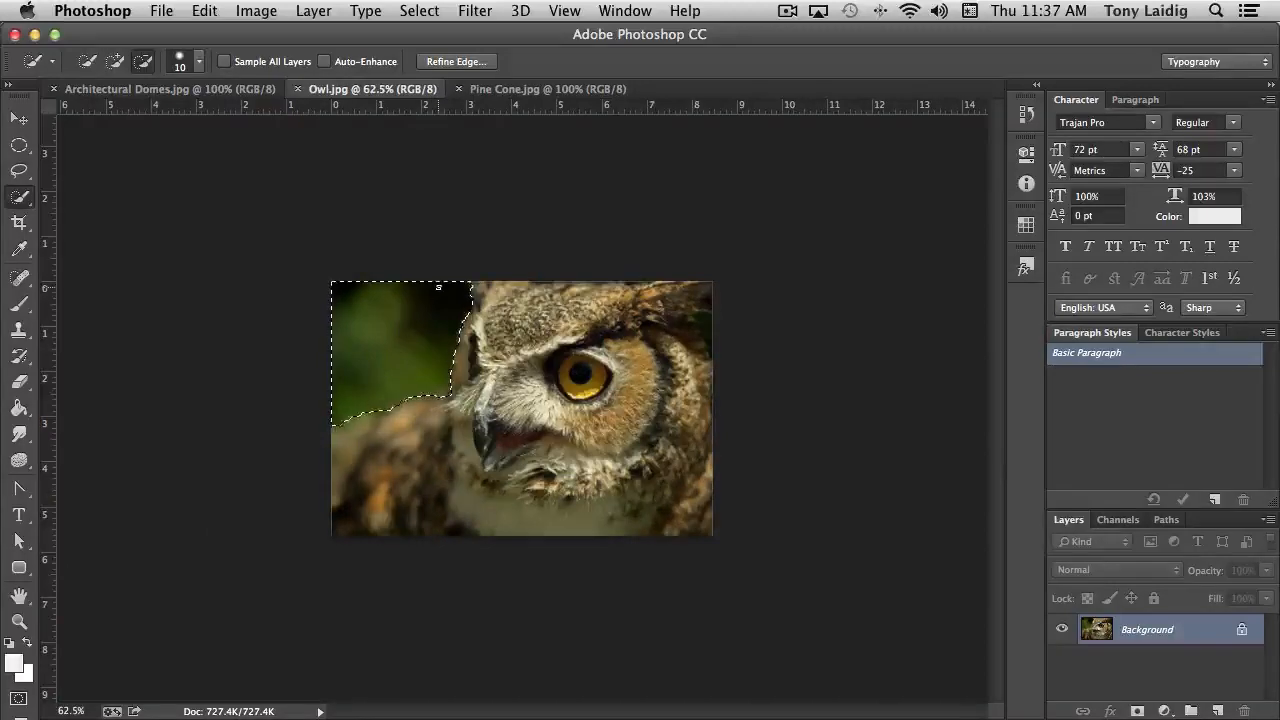
{"action": "key", "text": "super+equal"}
{"action": "key", "text": "super+h"}
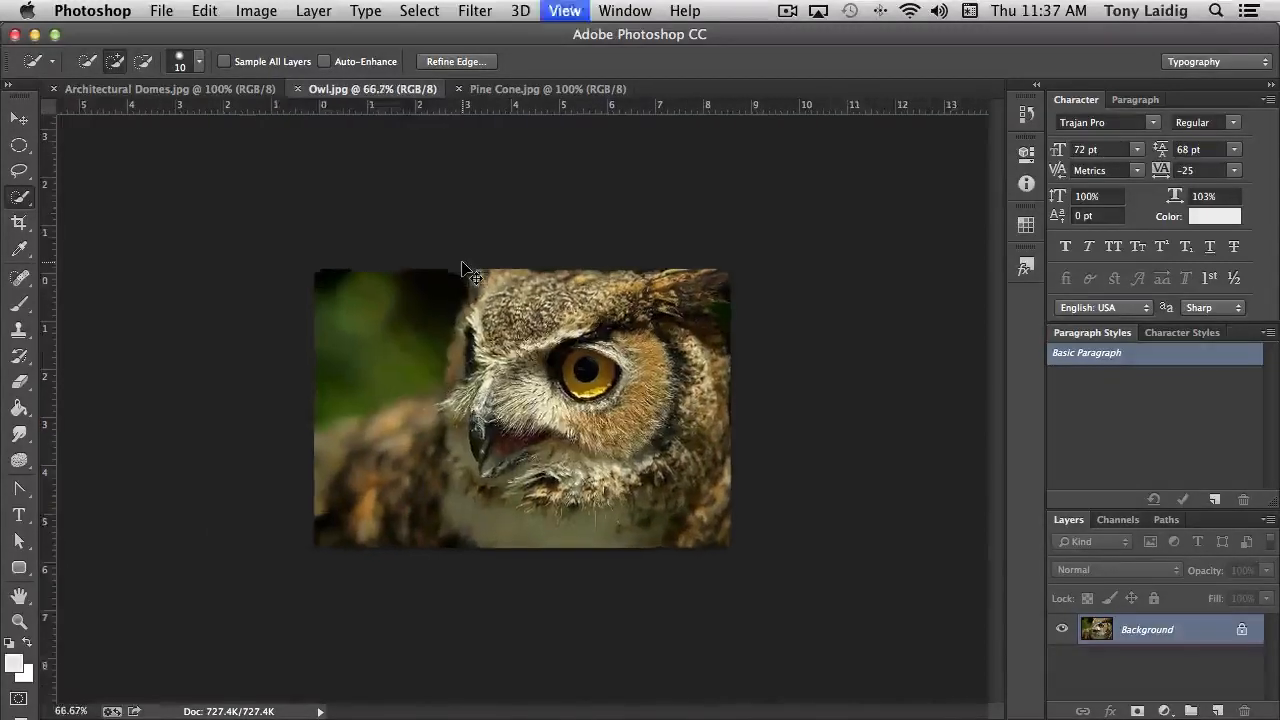
{"action": "key", "text": "super+equal"}
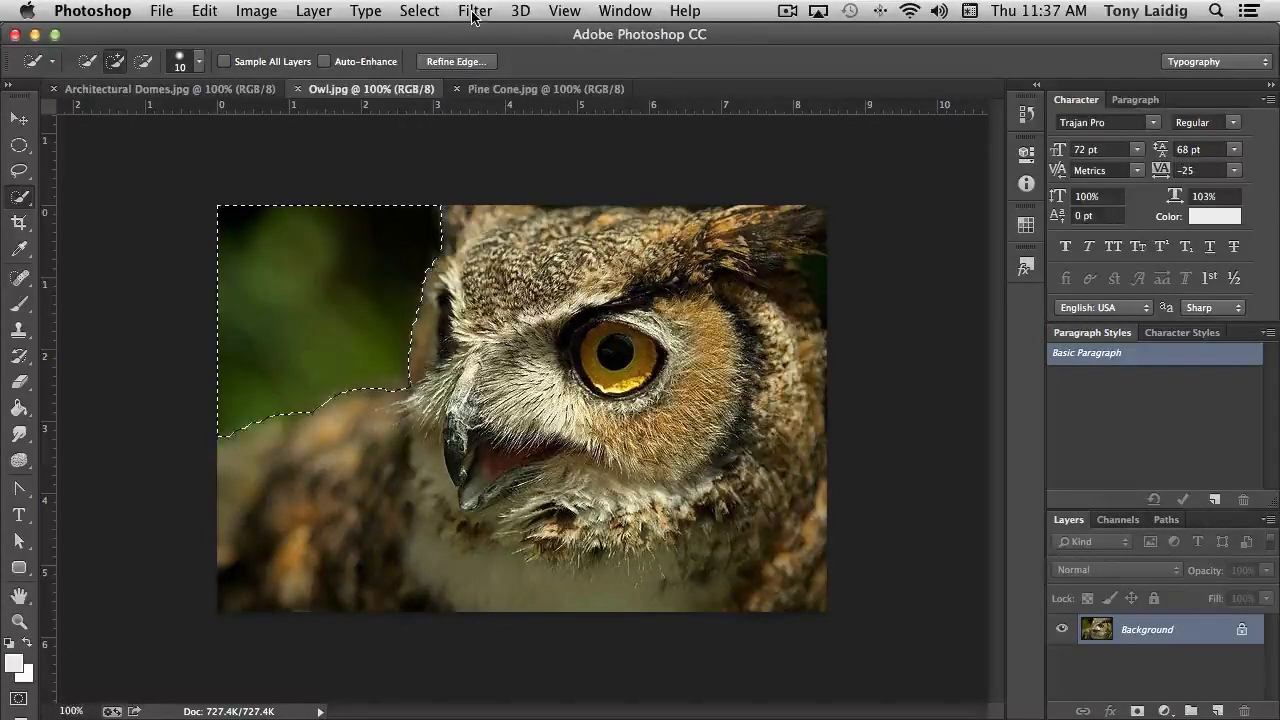
Feather the background selection with a radius of 5 pixels
{"action": "left_click", "coordinate": [422, 11]}
{"action": "mouse_move", "coordinate": [493, 262]}
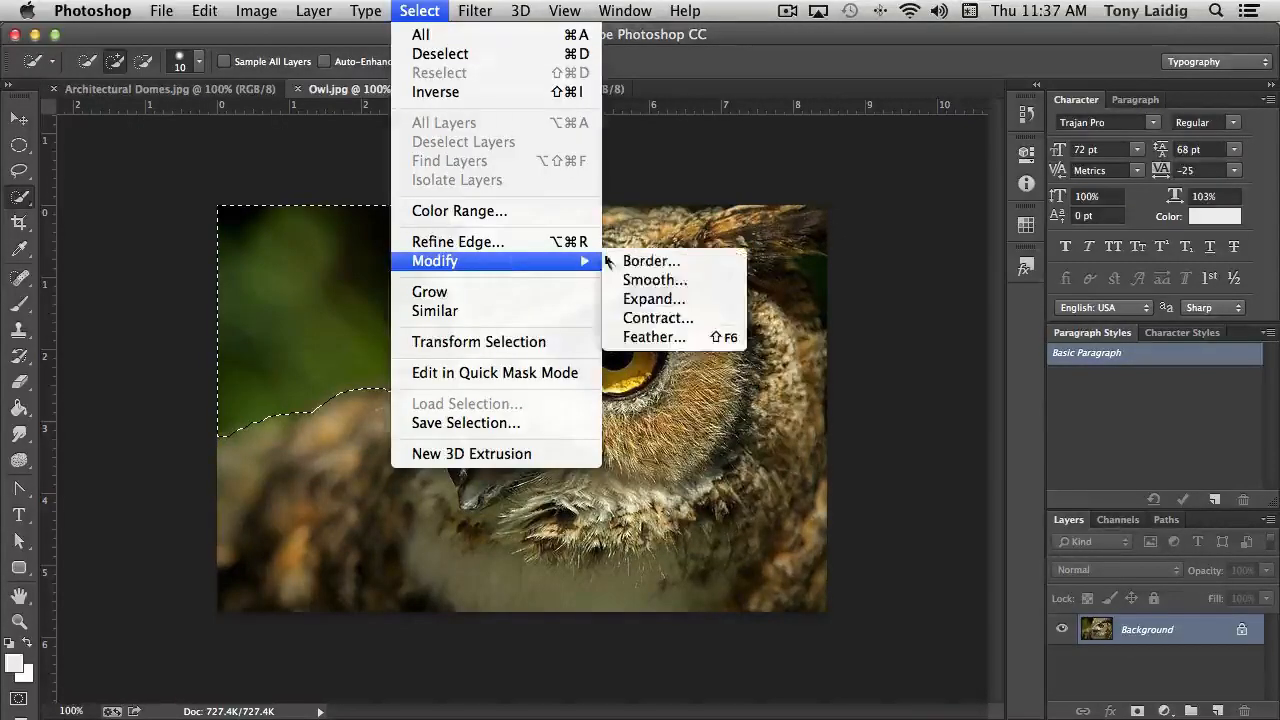
{"action": "left_click", "coordinate": [600, 334]}
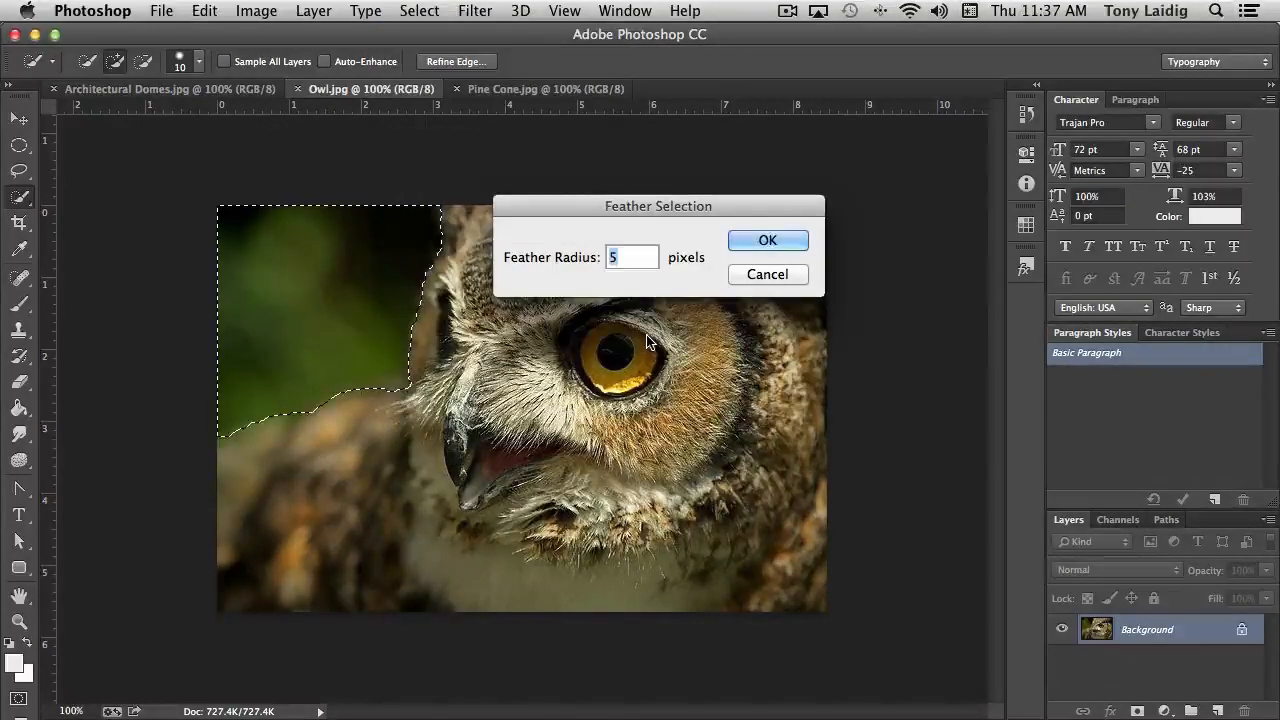
{"action": "key", "text": "Return"}
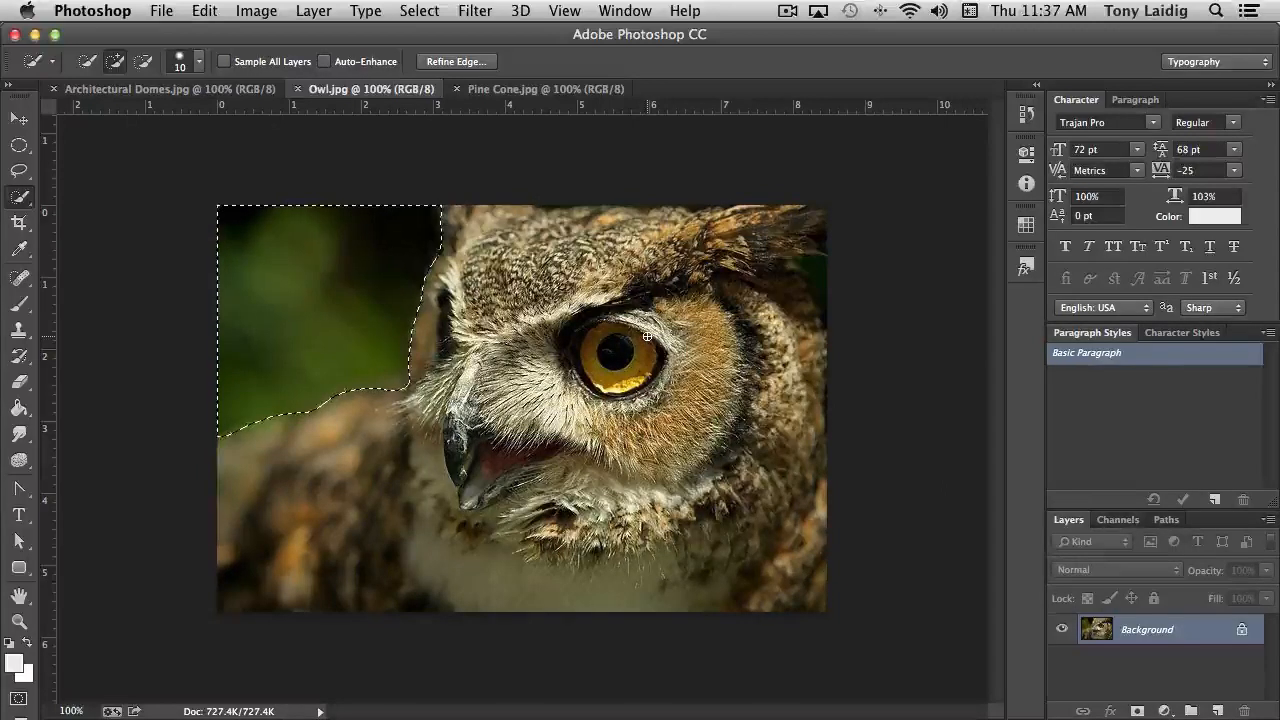
Invert the selection, copy the owl onto its own layer, and check the cutout by toggling the Background layer's visibility
{"action": "key", "text": "shift+super+i"}
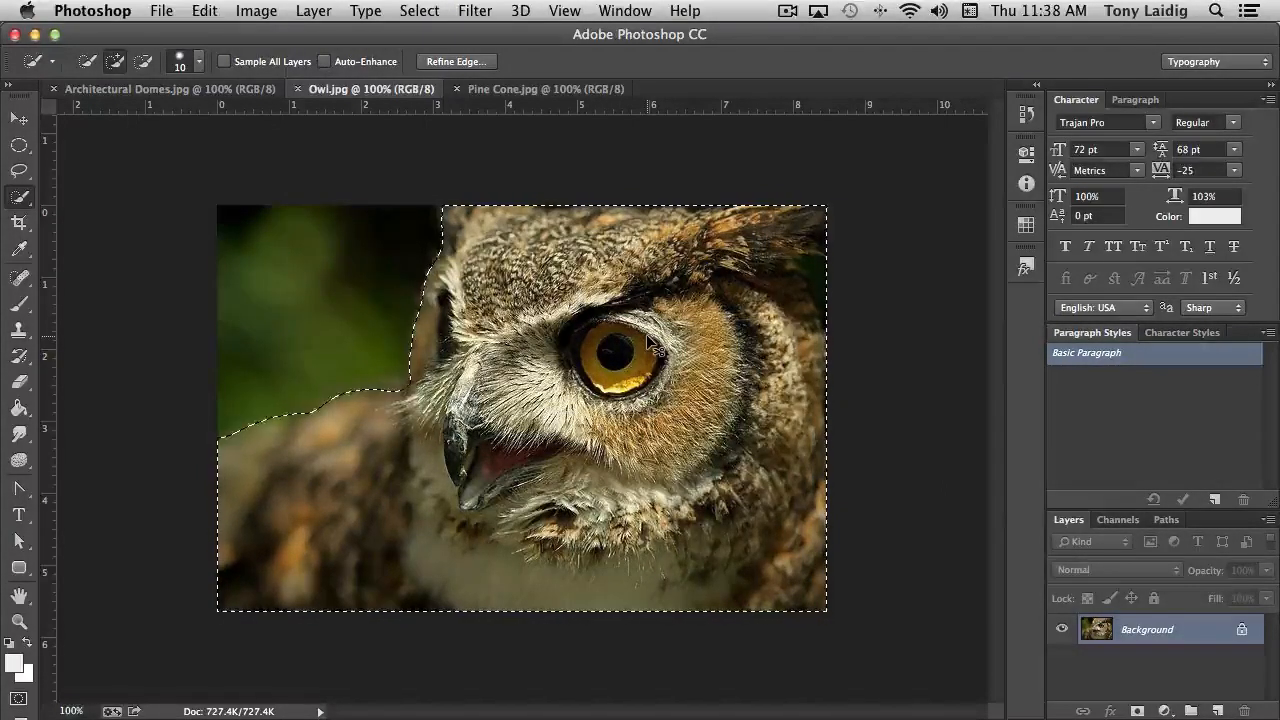
{"action": "key", "text": "super+j"}
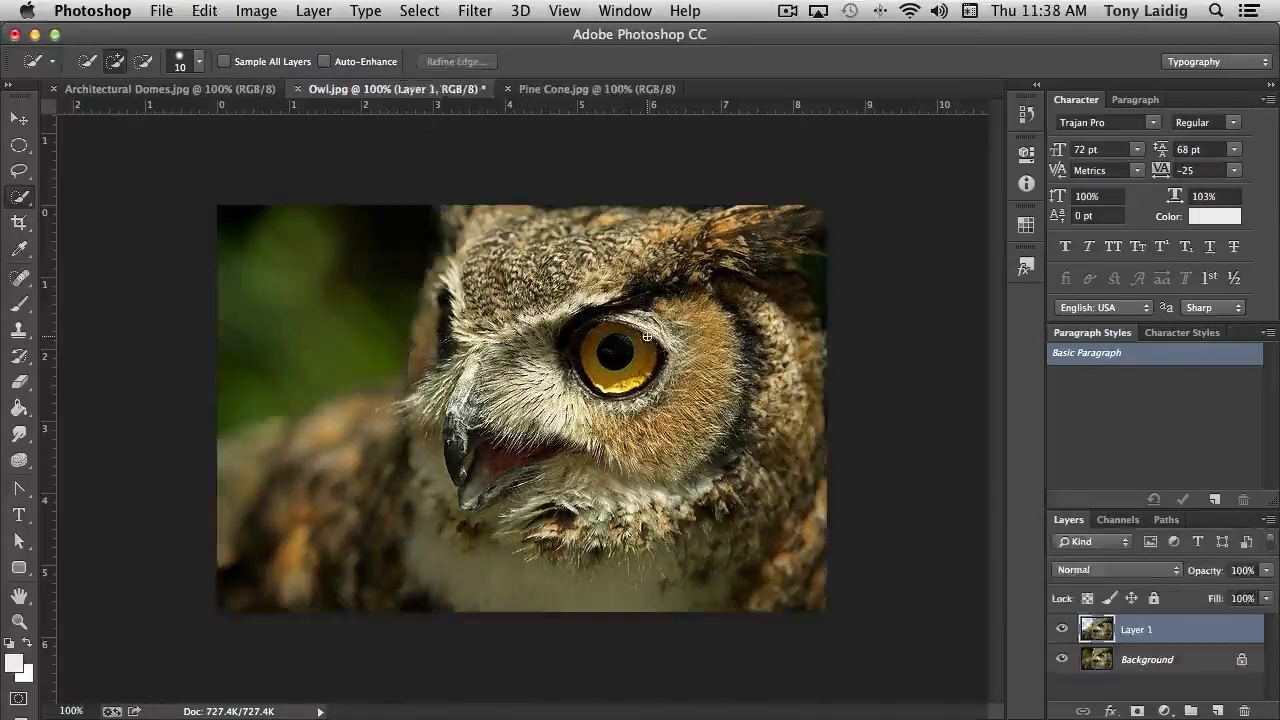
{"action": "left_click", "coordinate": [1062, 660]}
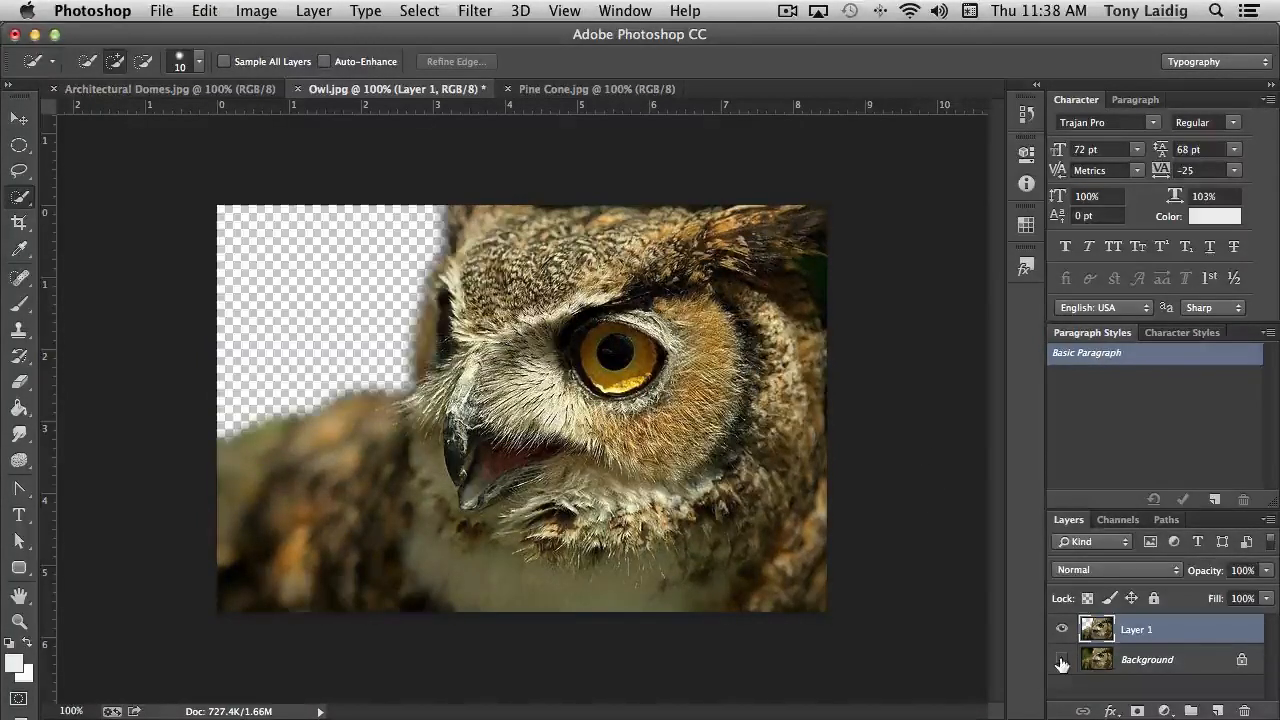
{"action": "left_click", "coordinate": [1062, 660]}
{"action": "left_click", "coordinate": [1062, 660]}
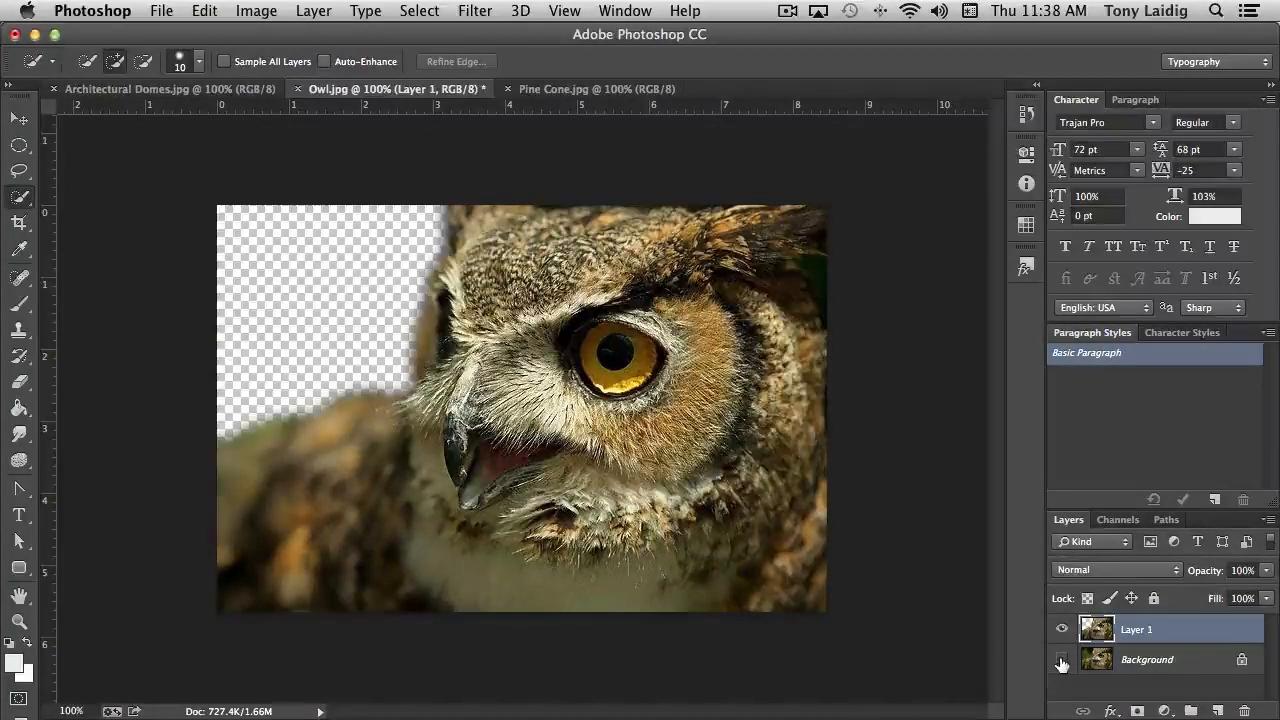
{"action": "left_click", "coordinate": [1062, 660]}
{"action": "left_click", "coordinate": [1062, 660]}
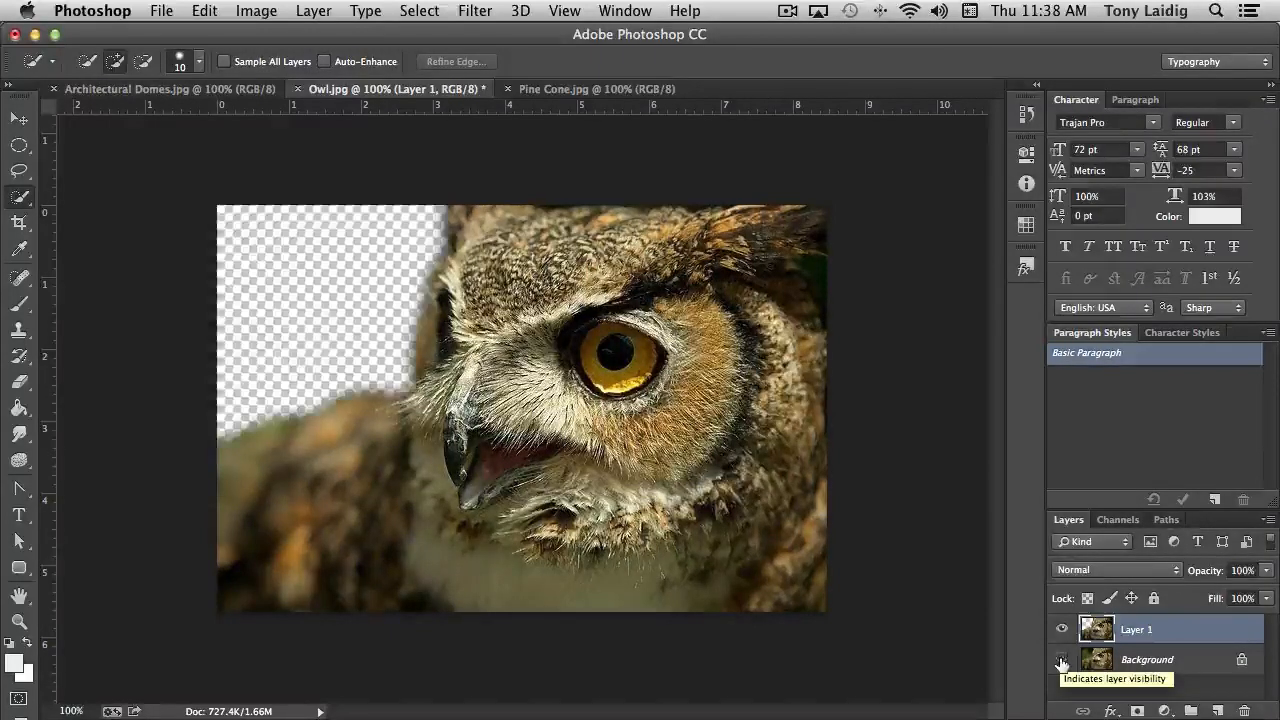
{"action": "left_click", "coordinate": [1062, 660]}
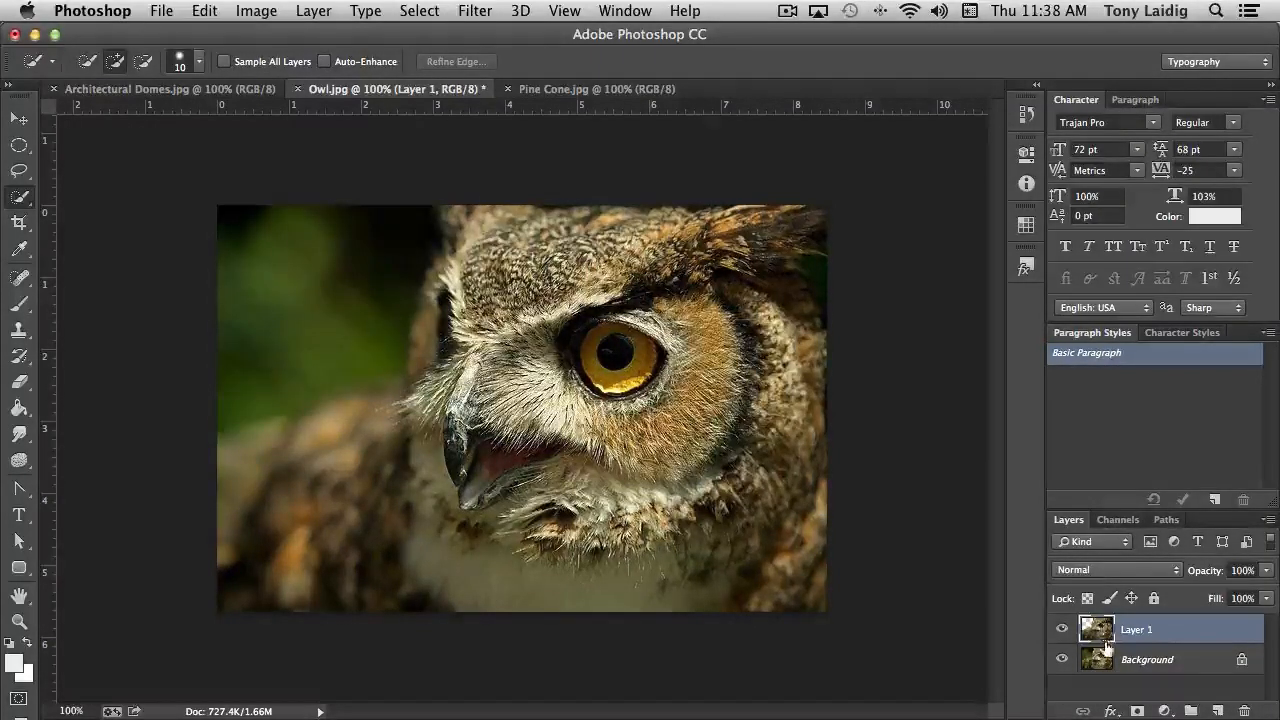
Duplicate the Background layer and apply Motion Blur to the copy with an angle of 0° and a distance of 208 pixels
{"action": "left_click", "coordinate": [1103, 661]}
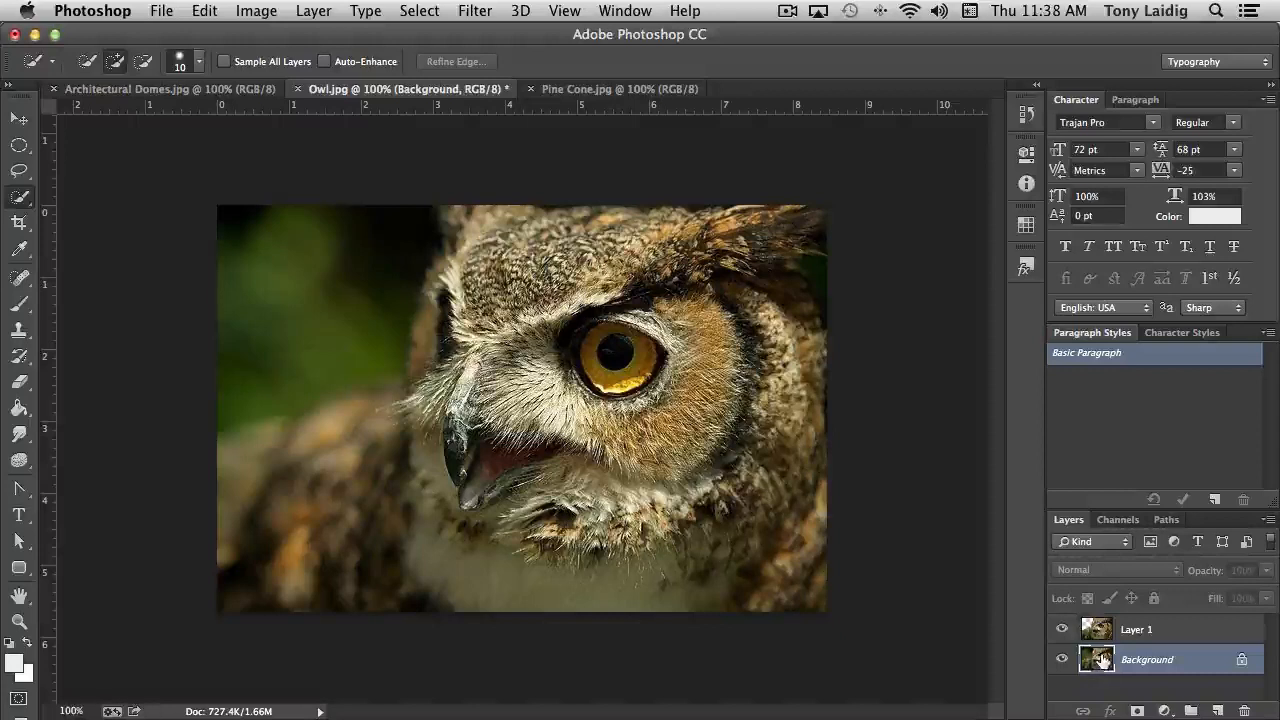
{"action": "left_click_drag", "start_coordinate": [1103, 661], "coordinate": [1217, 711]}
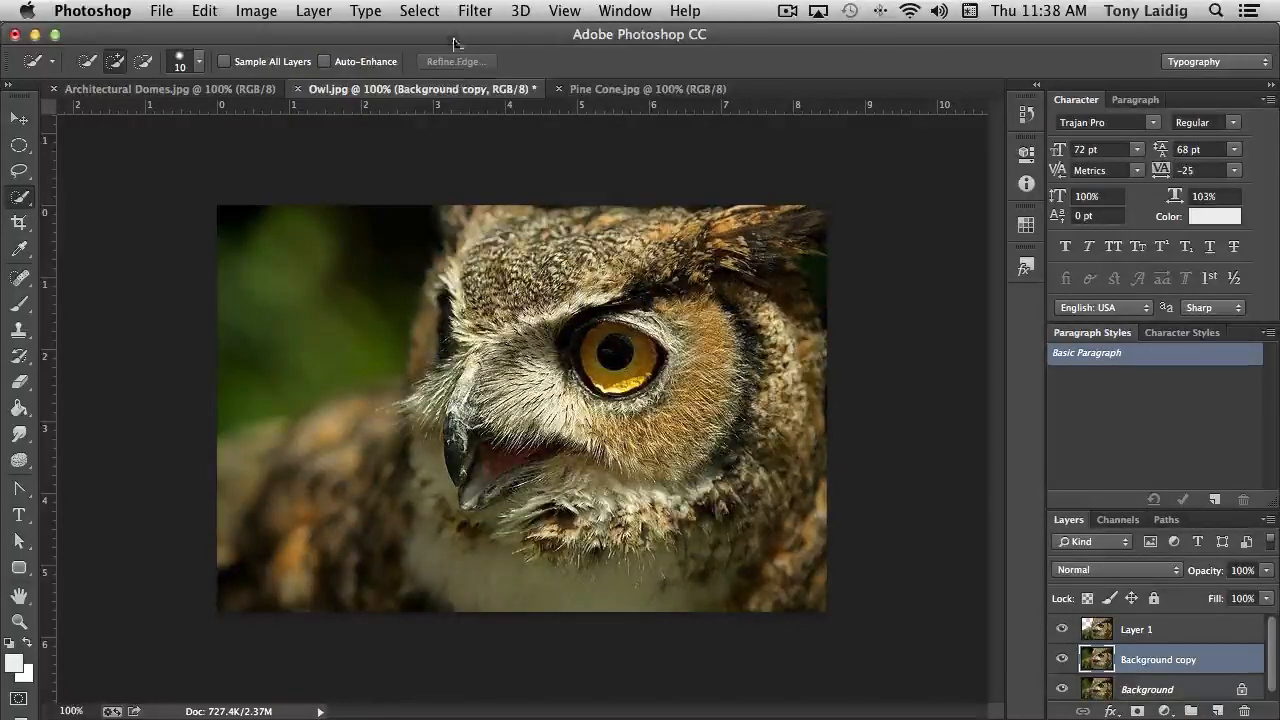
{"action": "left_click", "coordinate": [475, 10]}
{"action": "mouse_move", "coordinate": [545, 294]}
{"action": "mouse_move", "coordinate": [586, 250]}
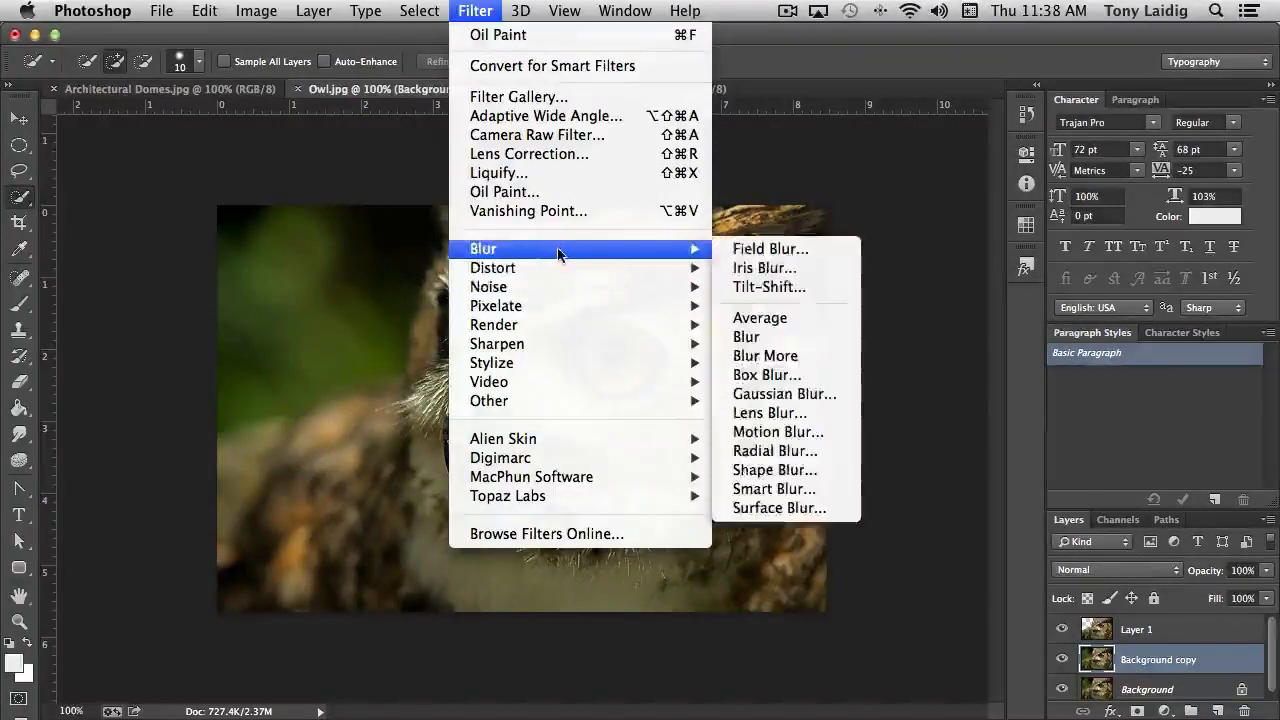
{"action": "left_click", "coordinate": [793, 432]}
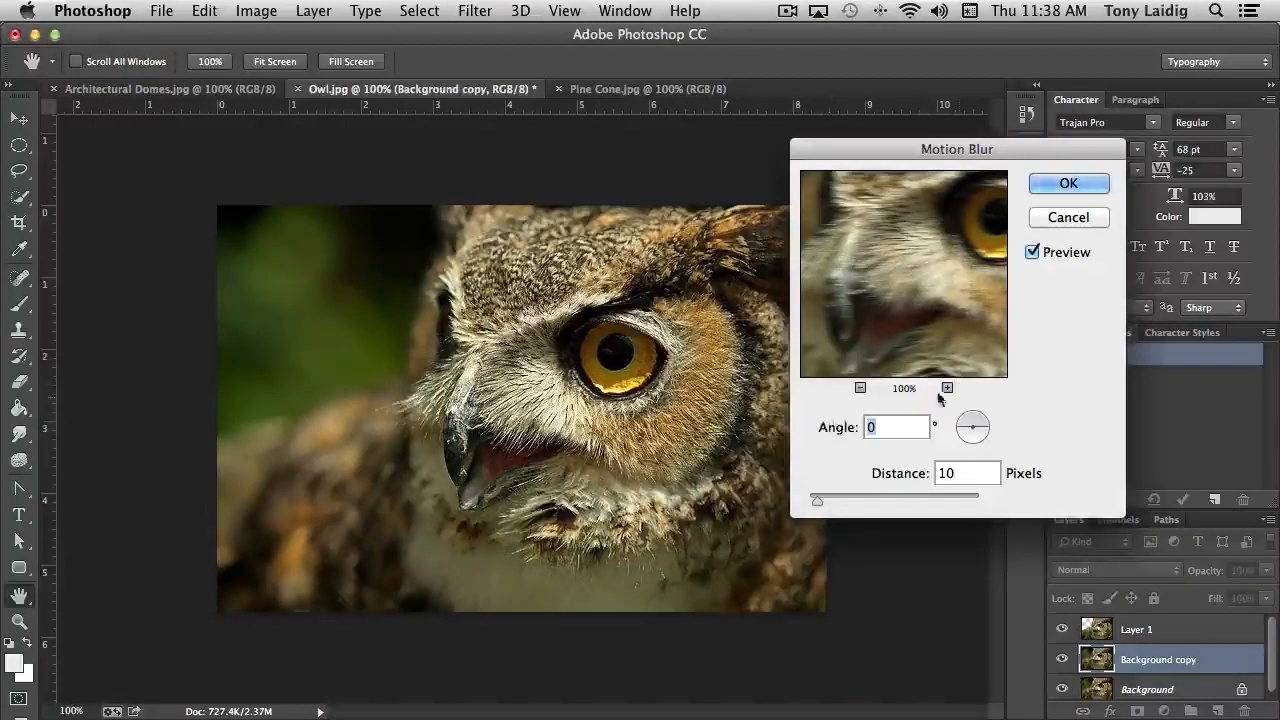
{"action": "left_click_drag", "start_coordinate": [815, 505], "coordinate": [925, 505]}
{"action": "left_click_drag", "start_coordinate": [930, 498], "coordinate": [902, 498]}
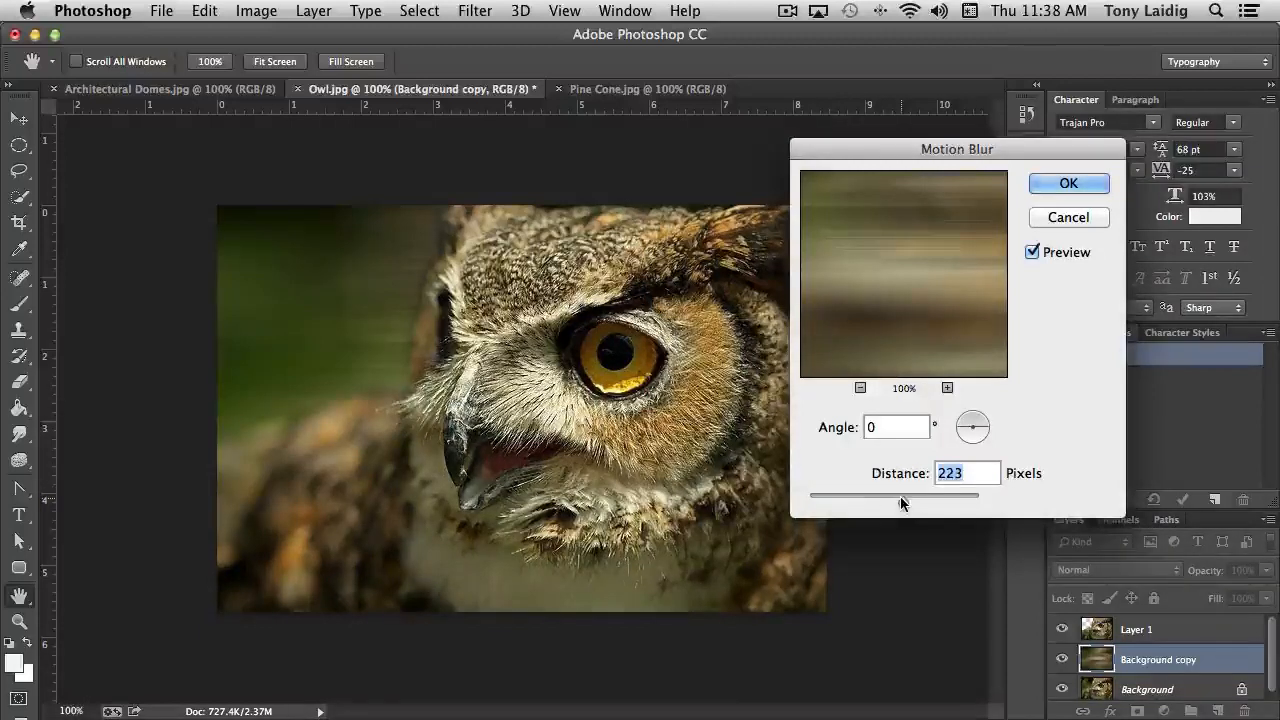
{"action": "left_click_drag", "start_coordinate": [900, 497], "coordinate": [898, 498]}
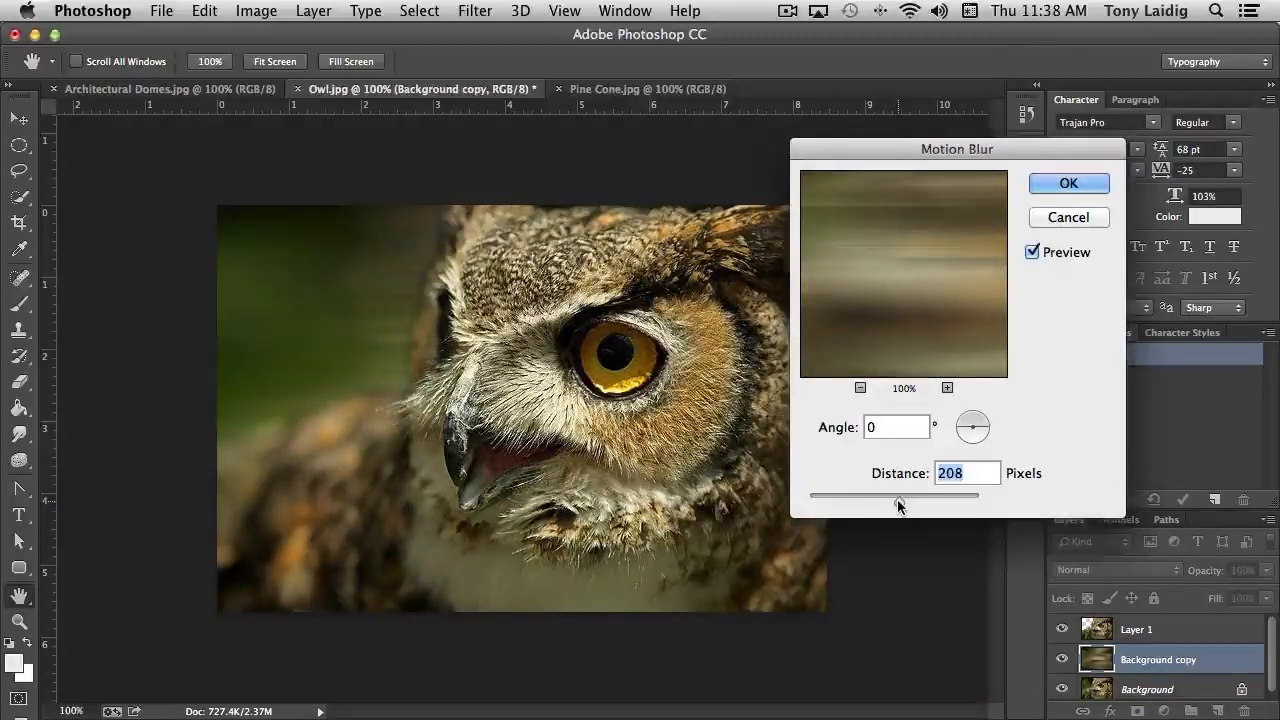
{"action": "left_click", "coordinate": [1056, 191]}
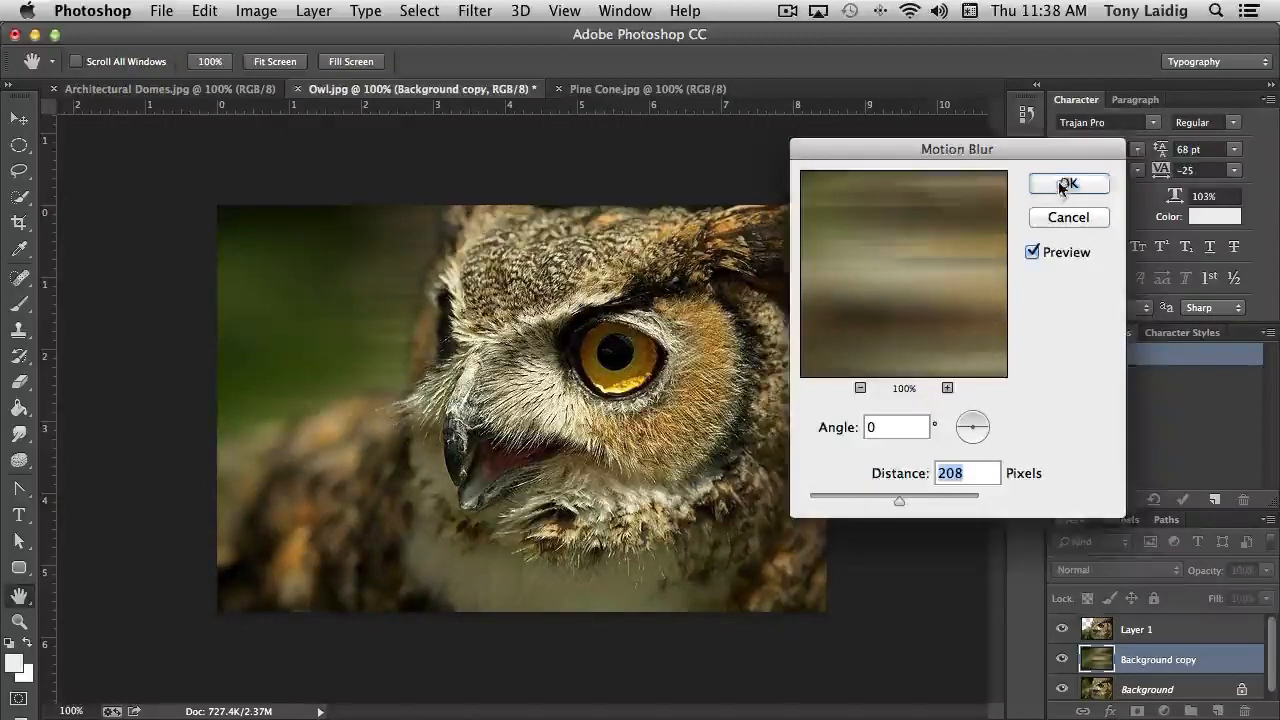
Duplicate the owl cutout layer, select the lower Layer 1, and hide the Background copy and Background layers
{"action": "left_click_drag", "start_coordinate": [1097, 629], "coordinate": [1217, 711]}
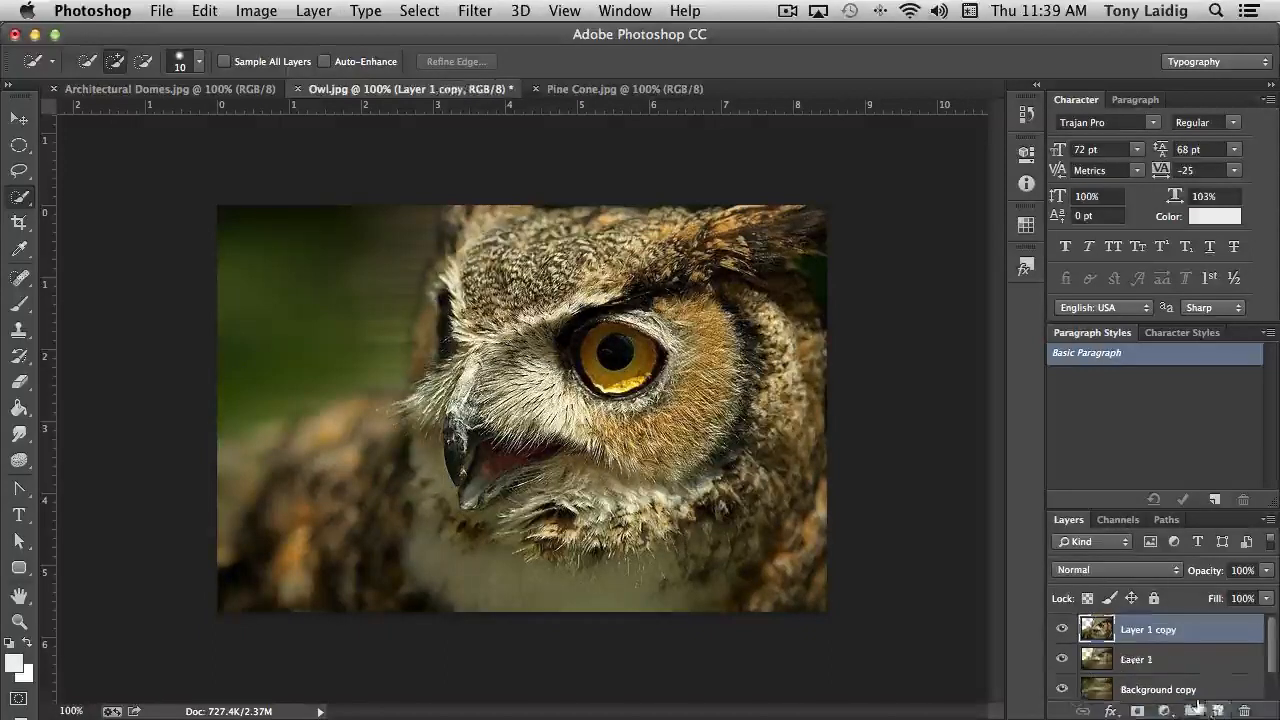
{"action": "left_click", "coordinate": [1096, 658]}
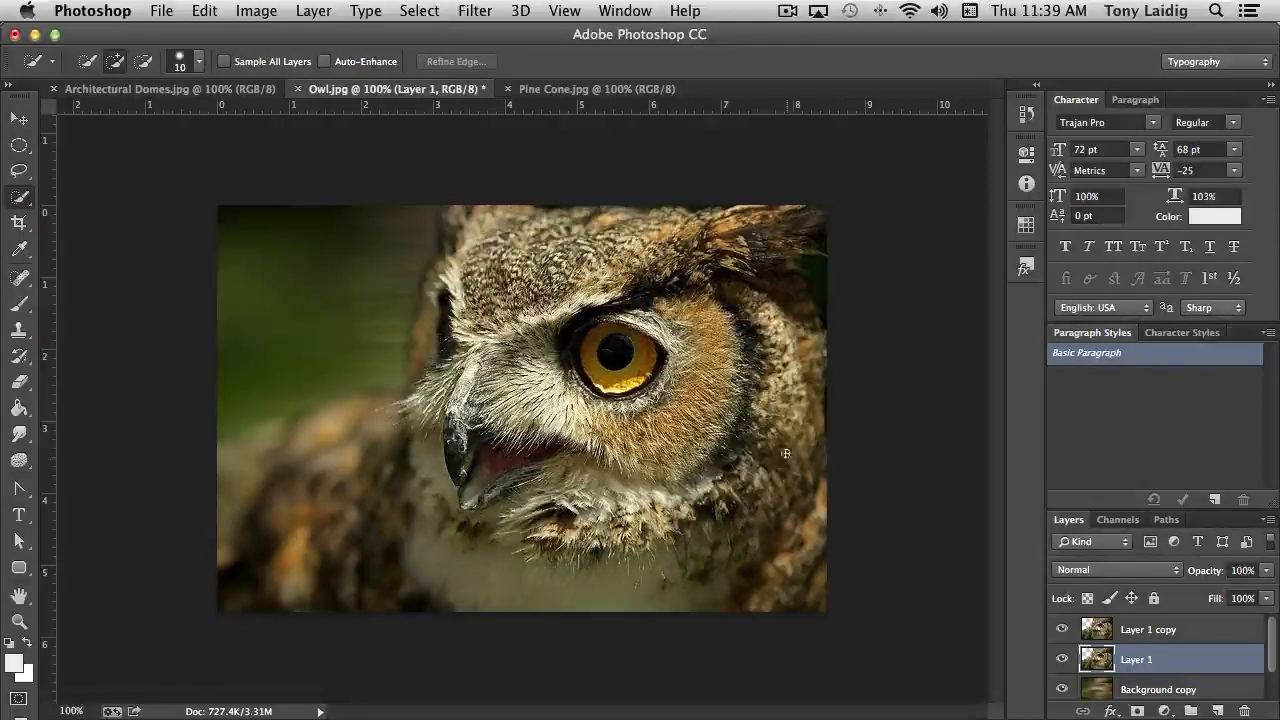
{"action": "scroll", "coordinate": [1158, 677], "scroll_direction": "down", "scroll_amount": 2}
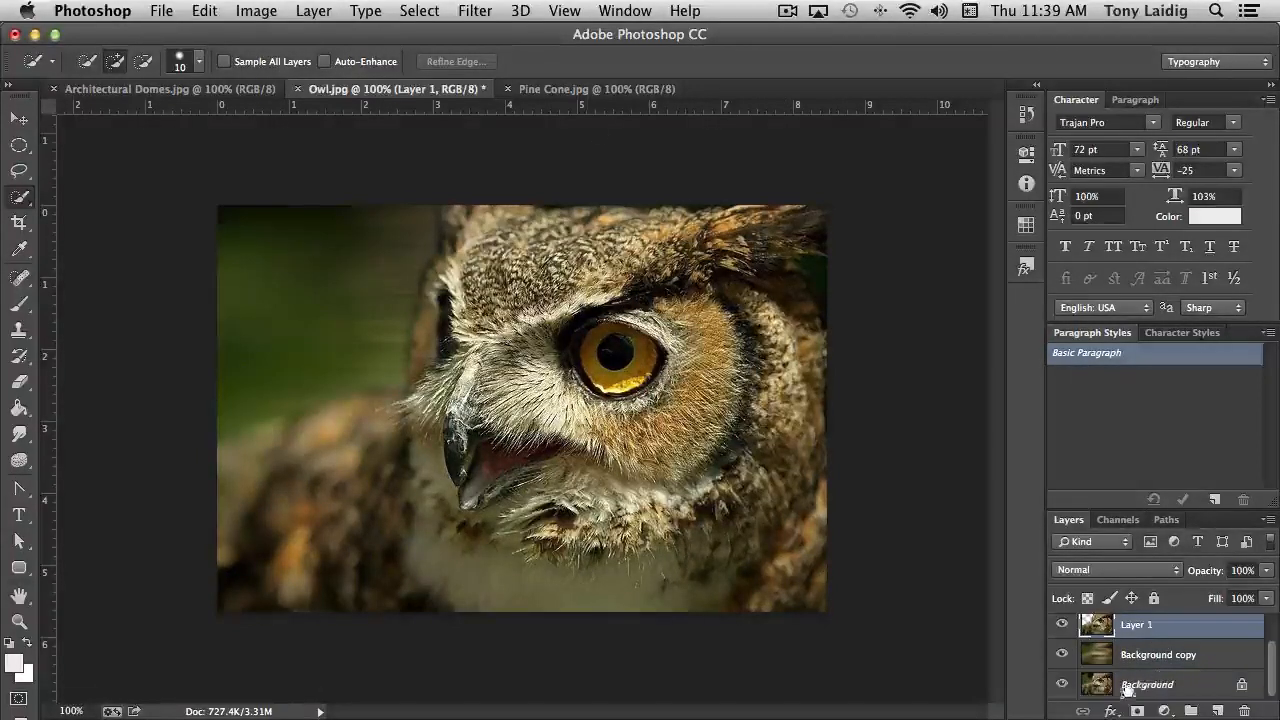
{"action": "left_click", "coordinate": [1062, 655]}
{"action": "left_click", "coordinate": [1062, 684]}
{"action": "scroll", "coordinate": [1098, 682], "scroll_direction": "up", "scroll_amount": 1}
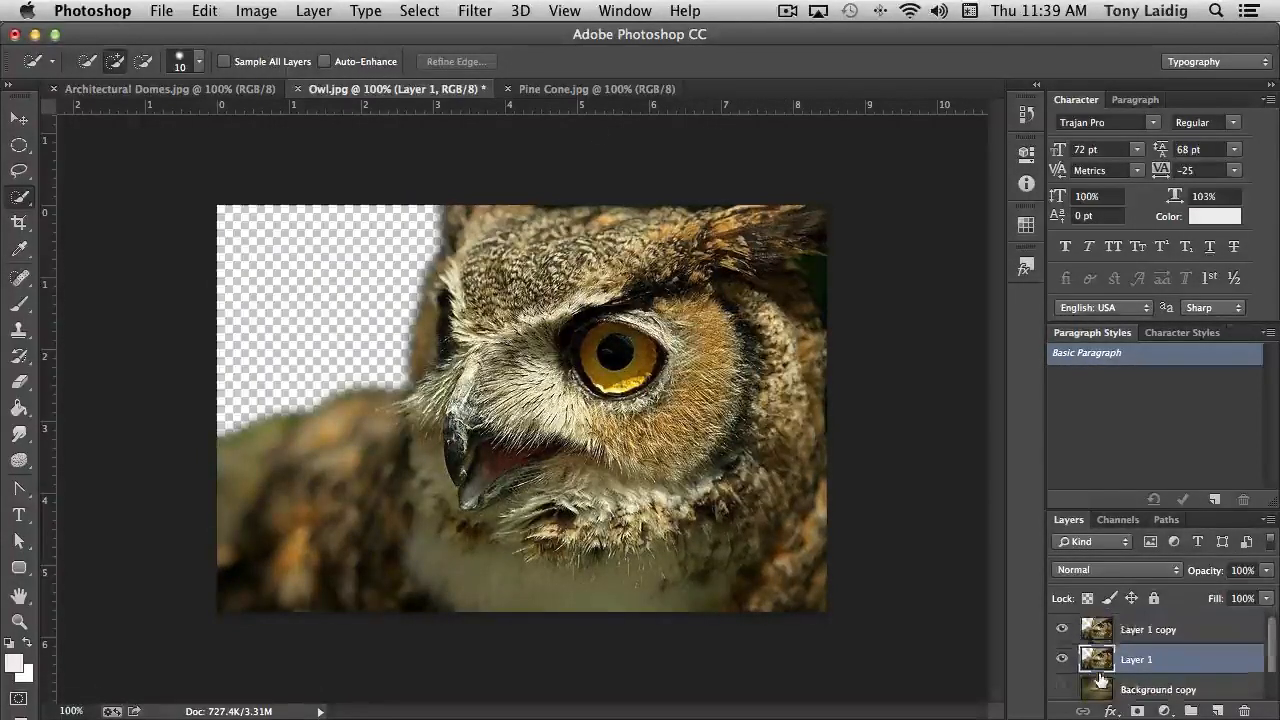
Apply Motion Blur to Layer 1 with an angle of 0° and a distance of 258 pixels
{"action": "left_click", "coordinate": [472, 11]}
{"action": "mouse_move", "coordinate": [560, 249]}
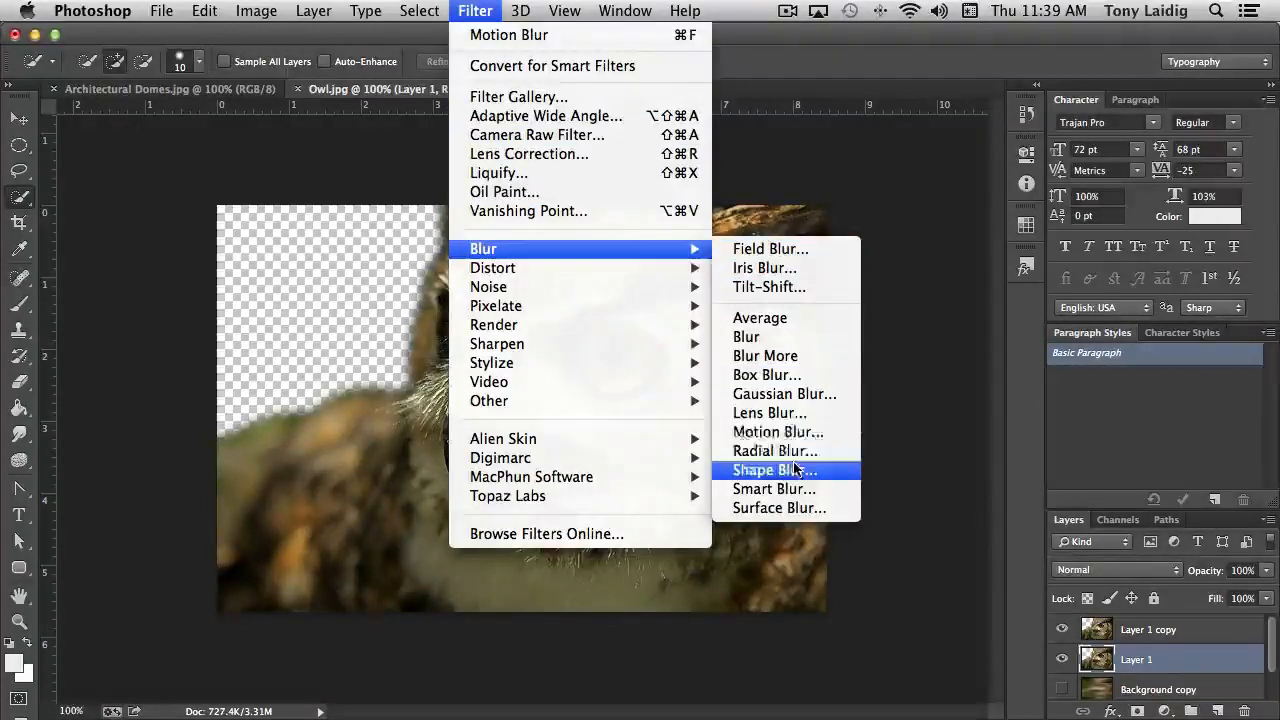
{"action": "left_click", "coordinate": [806, 432]}
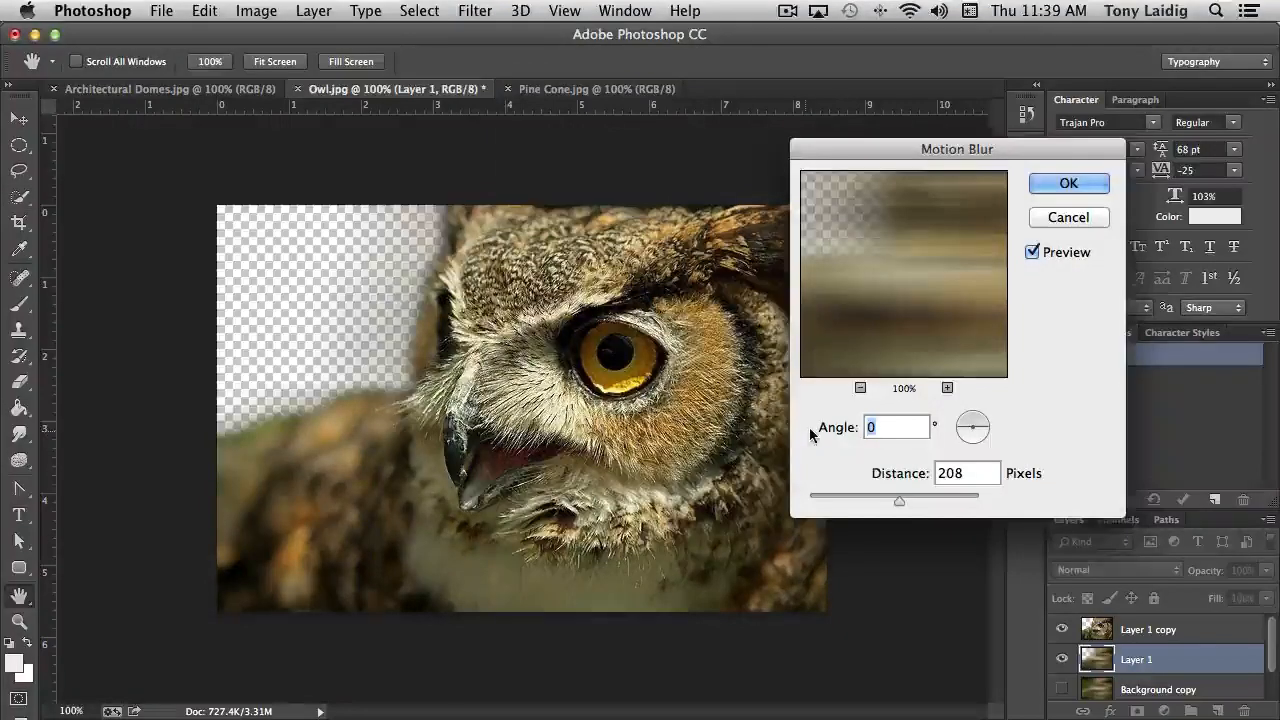
{"action": "left_click_drag", "start_coordinate": [899, 499], "coordinate": [913, 499]}
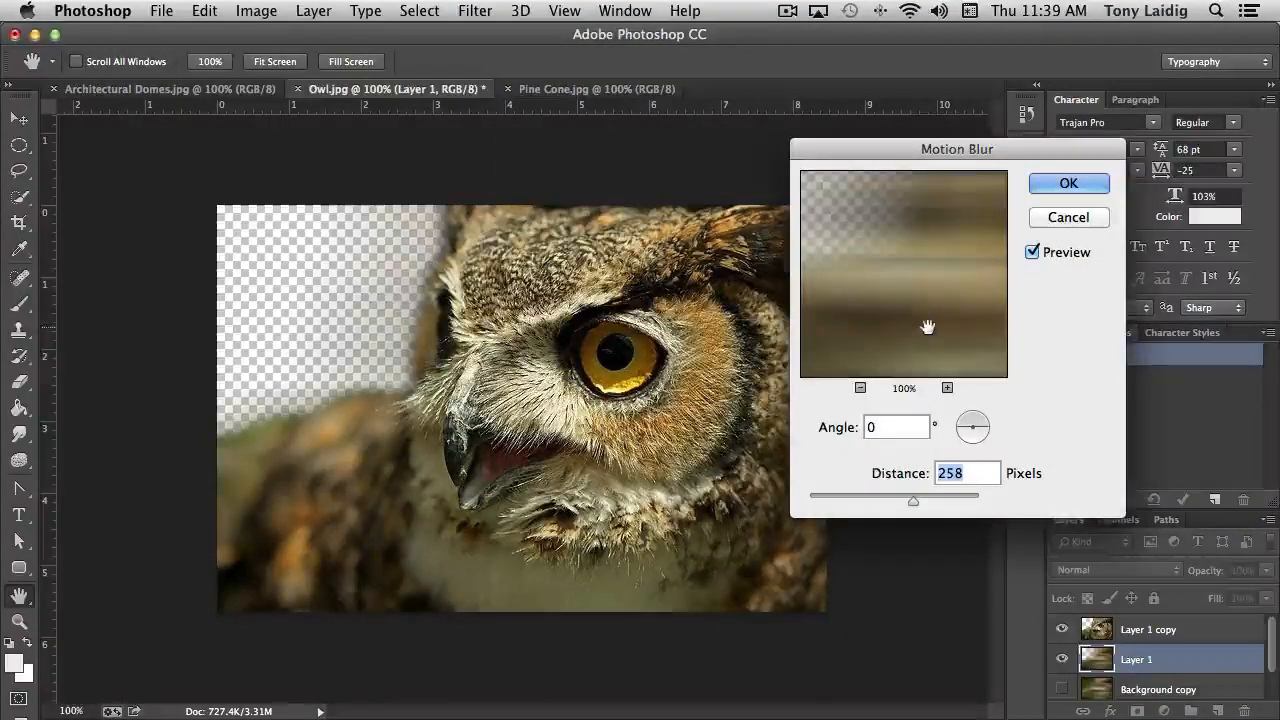
{"action": "left_click_drag", "start_coordinate": [928, 329], "coordinate": [880, 298]}
{"action": "left_click", "coordinate": [880, 298]}
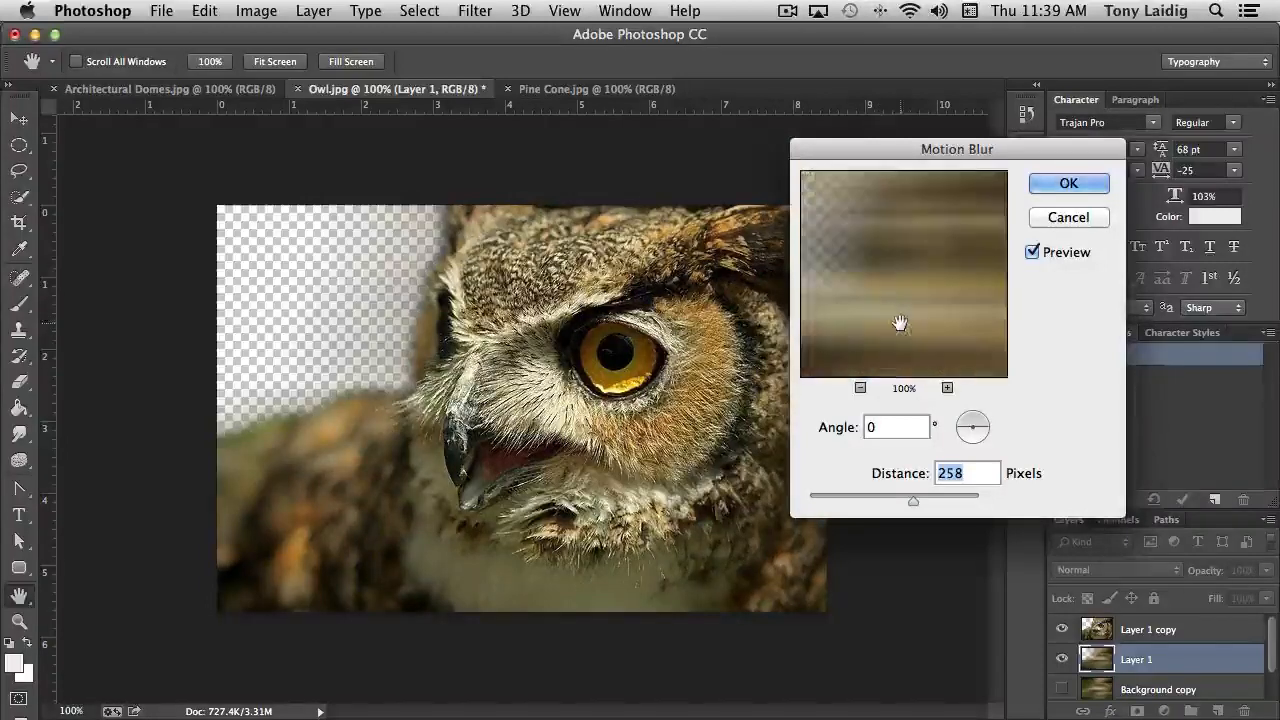
{"action": "left_click", "coordinate": [1069, 184]}
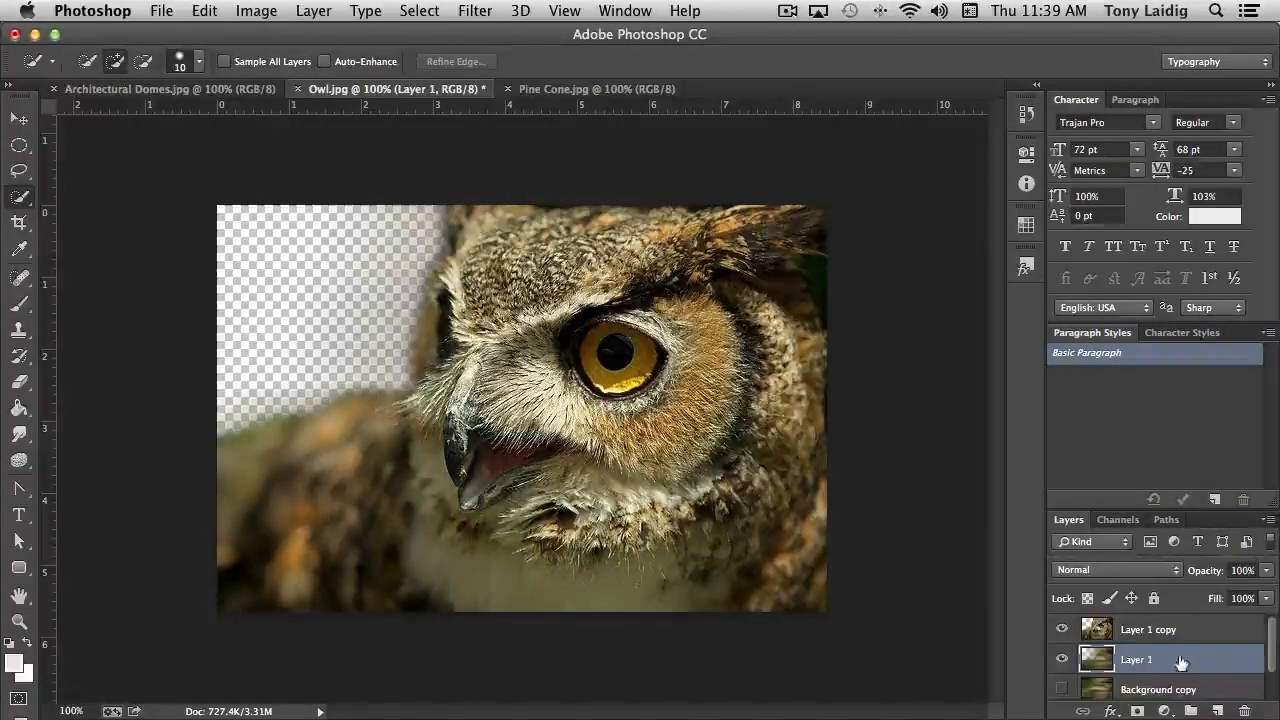
Toggle the visibility of Layer 1 copy to compare the sharp owl with the blurred Layer 1 beneath it
{"action": "scroll", "coordinate": [1170, 660], "scroll_direction": "down", "scroll_amount": 2}
{"action": "scroll", "coordinate": [1175, 660], "scroll_direction": "up", "scroll_amount": 1}
{"action": "scroll", "coordinate": [1180, 662], "scroll_direction": "up", "scroll_amount": 1}
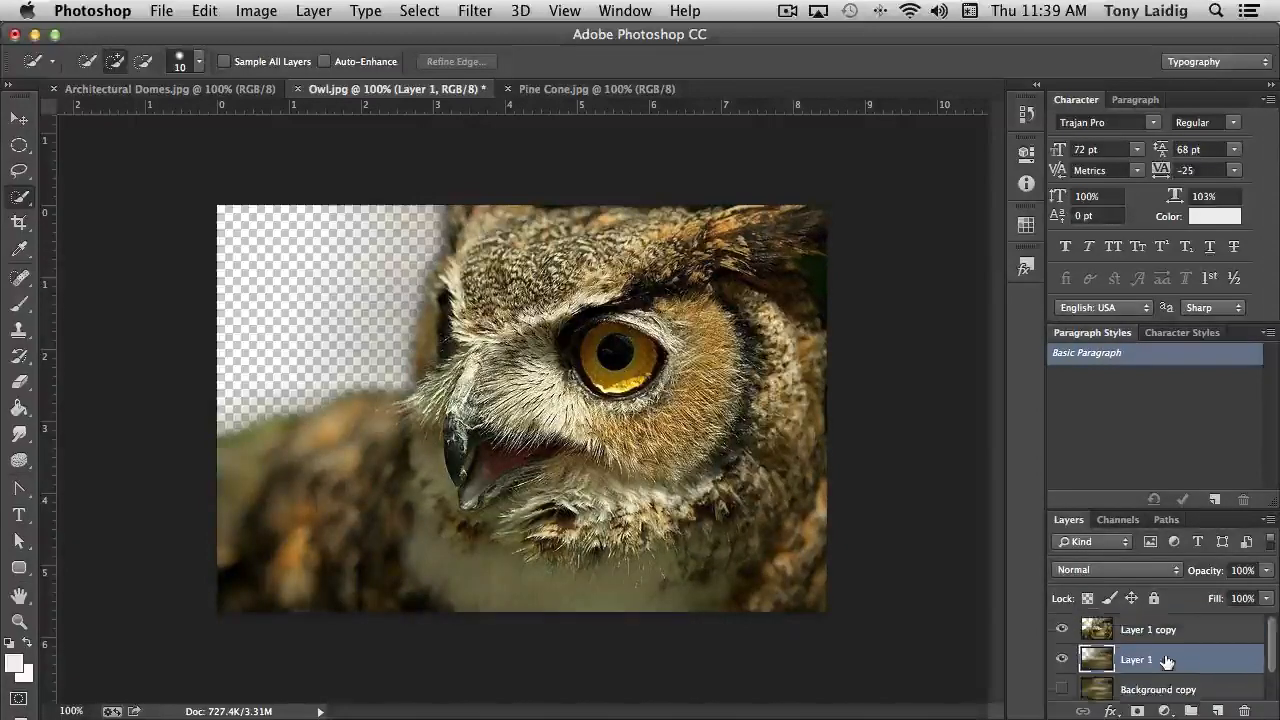
{"action": "left_click", "coordinate": [1063, 629]}
{"action": "left_click", "coordinate": [1063, 629]}
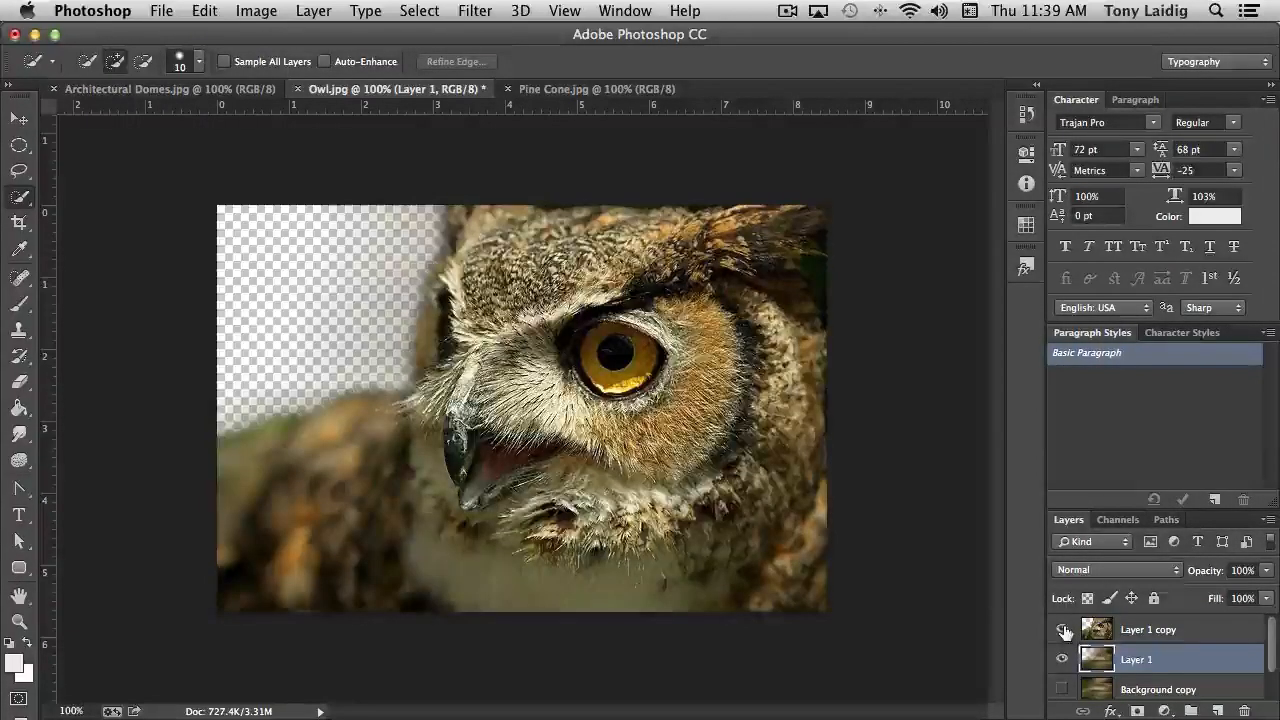
{"action": "left_click", "coordinate": [1063, 629]}
{"action": "left_click", "coordinate": [1063, 629]}
{"action": "left_click", "coordinate": [1063, 629]}
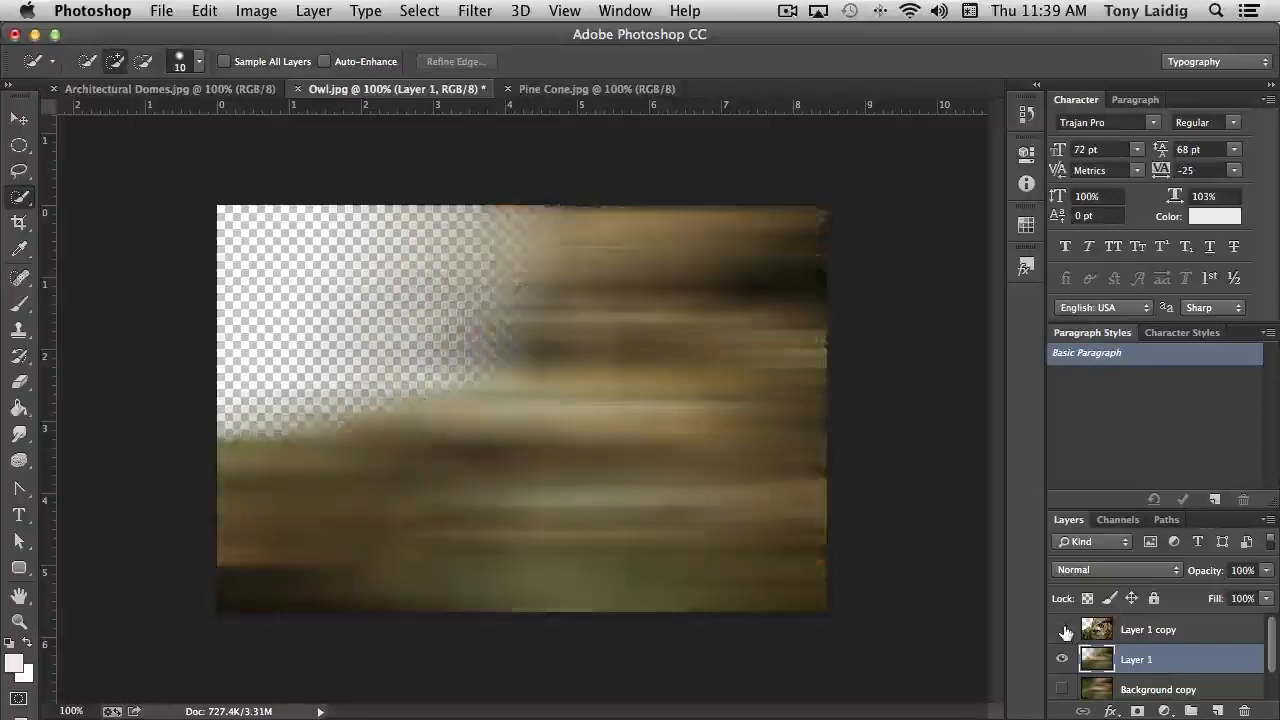
{"action": "left_click", "coordinate": [1063, 629]}
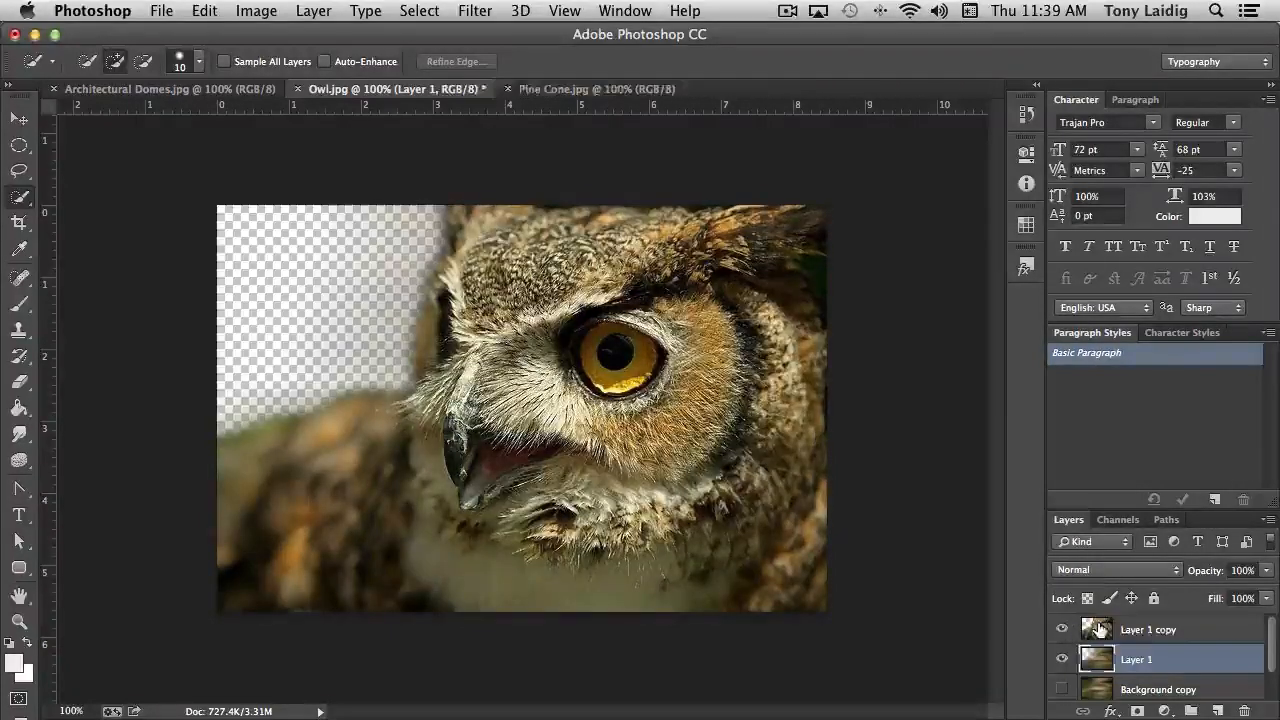
Move the blurred Layer 1 to the left with the Move tool so its streaks fill the transparent area beside the owl
{"action": "left_click", "coordinate": [1098, 630]}
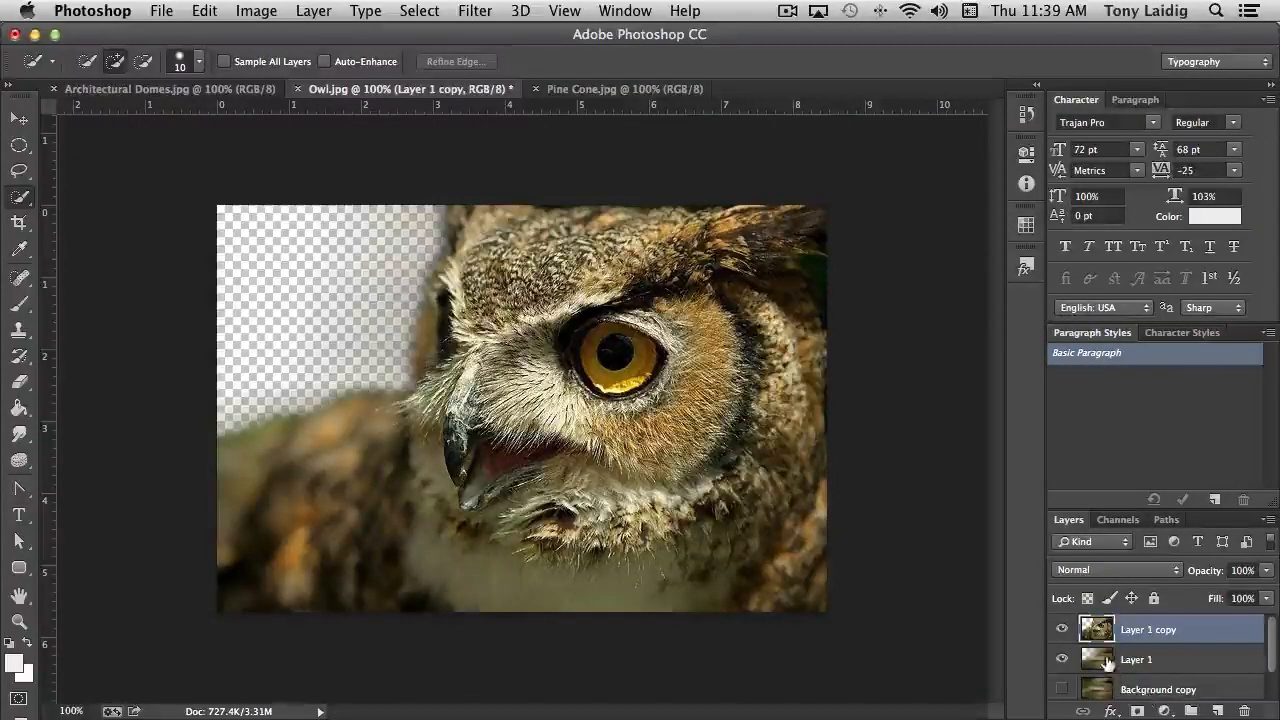
{"action": "left_click", "coordinate": [1106, 662]}
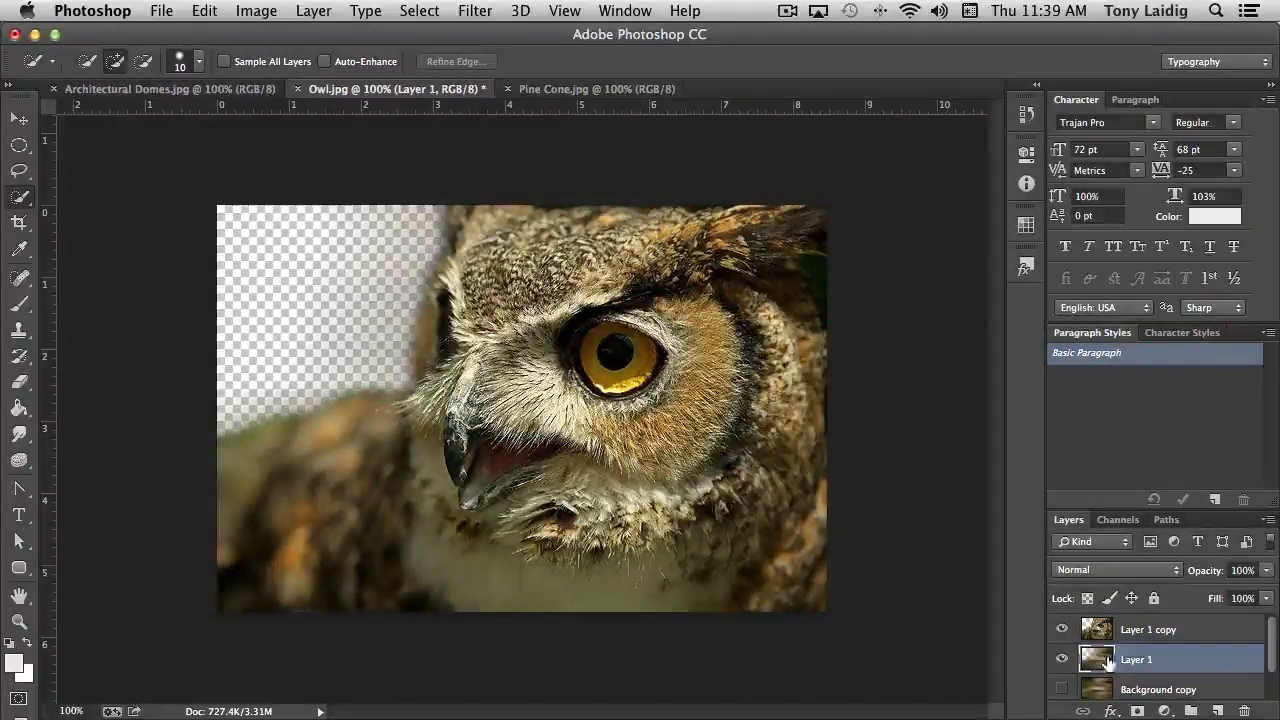
{"action": "left_click", "coordinate": [19, 118]}
{"action": "left_click_drag", "start_coordinate": [640, 405], "coordinate": [348, 405]}
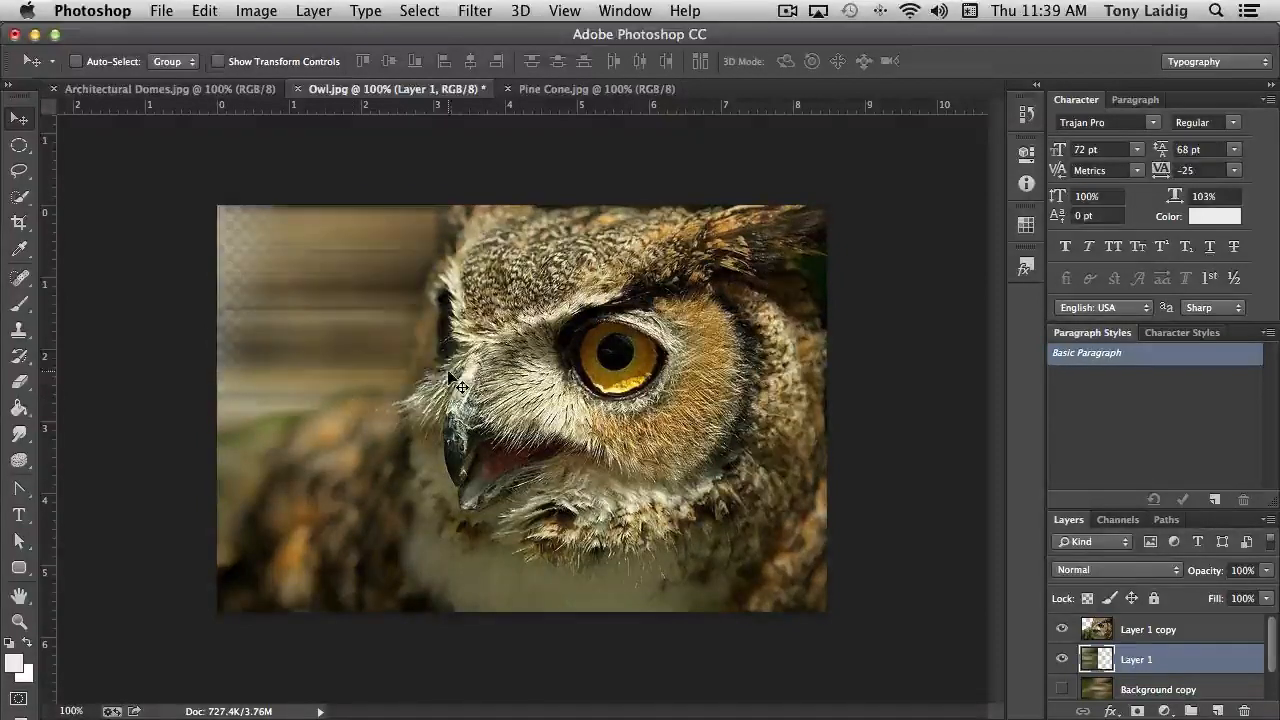
{"action": "left_click_drag", "start_coordinate": [416, 361], "coordinate": [350, 361]}
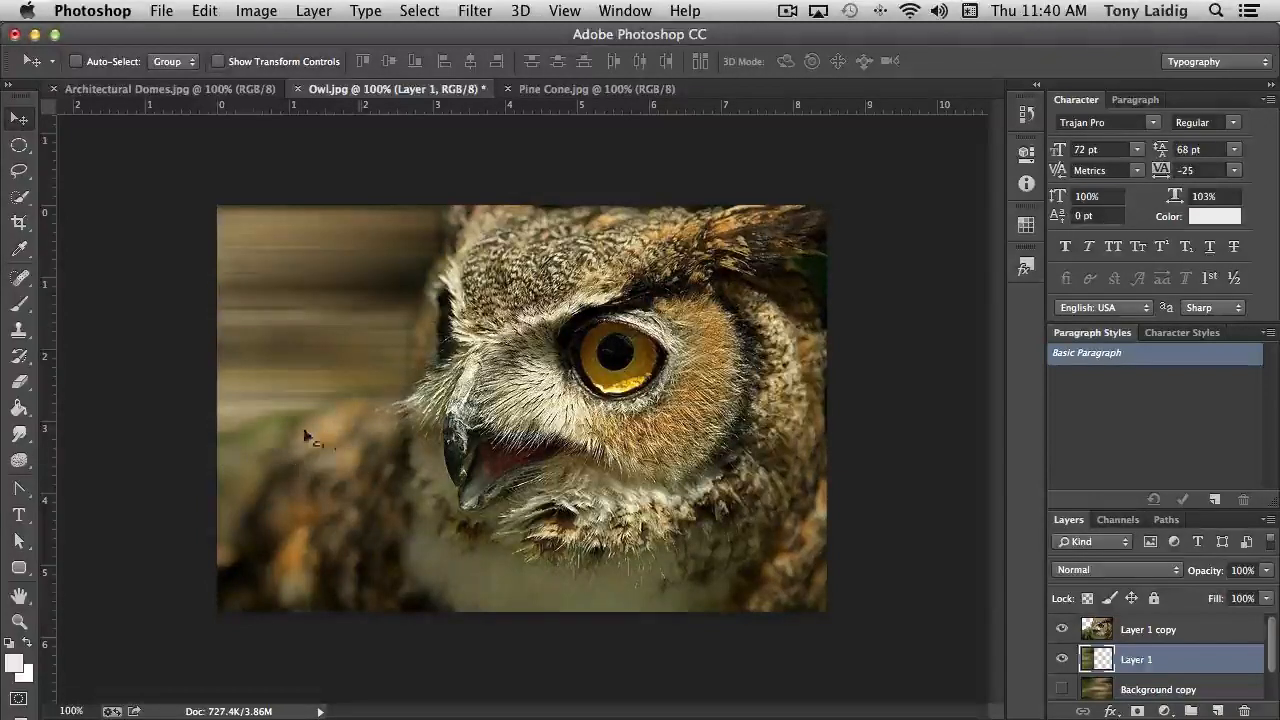
Erase the green fringe along the owl's shoulder on Layer 1 copy, and change the eraser brush to a softer 49 px tip
{"action": "left_click", "coordinate": [1137, 630]}
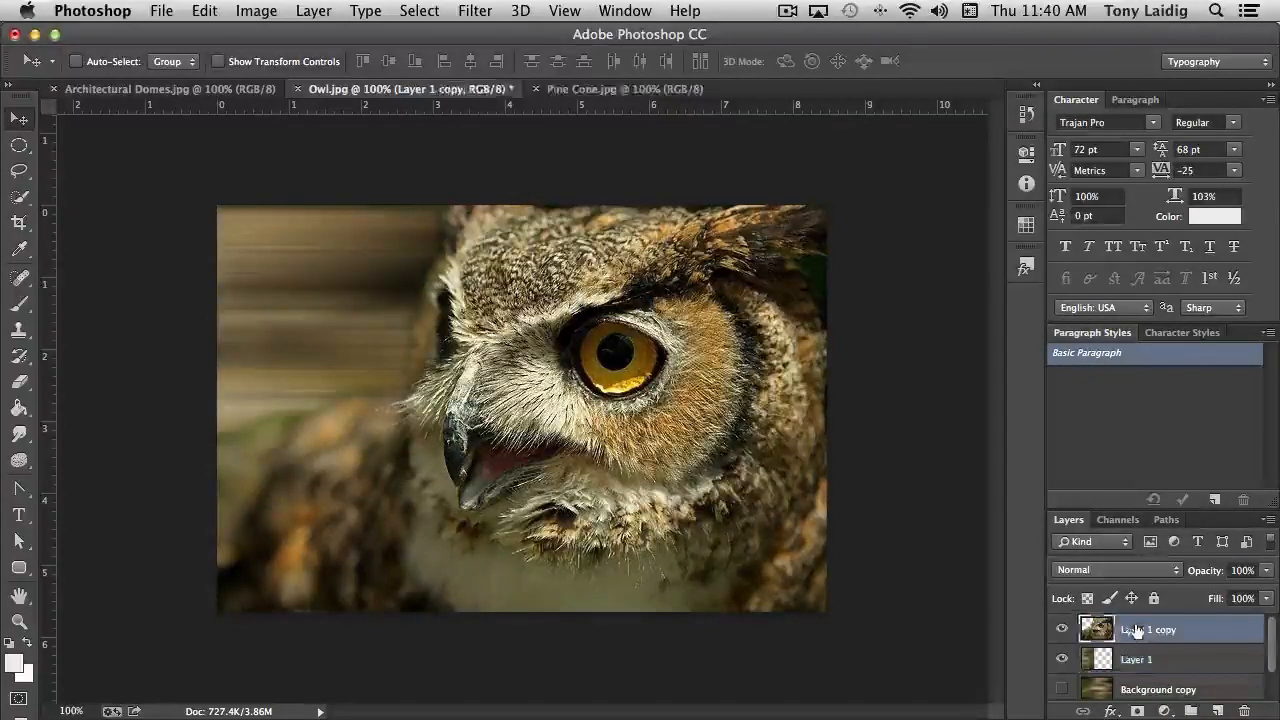
{"action": "left_click", "coordinate": [20, 384]}
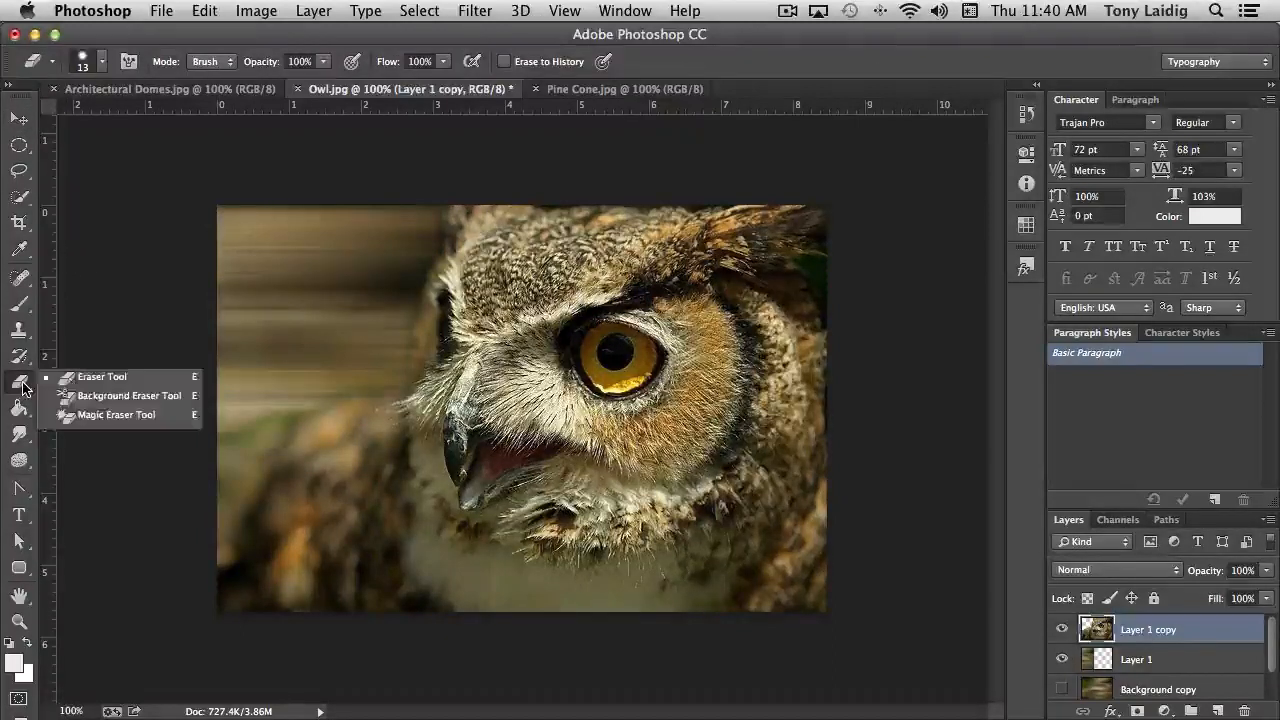
{"action": "left_click", "coordinate": [95, 377]}
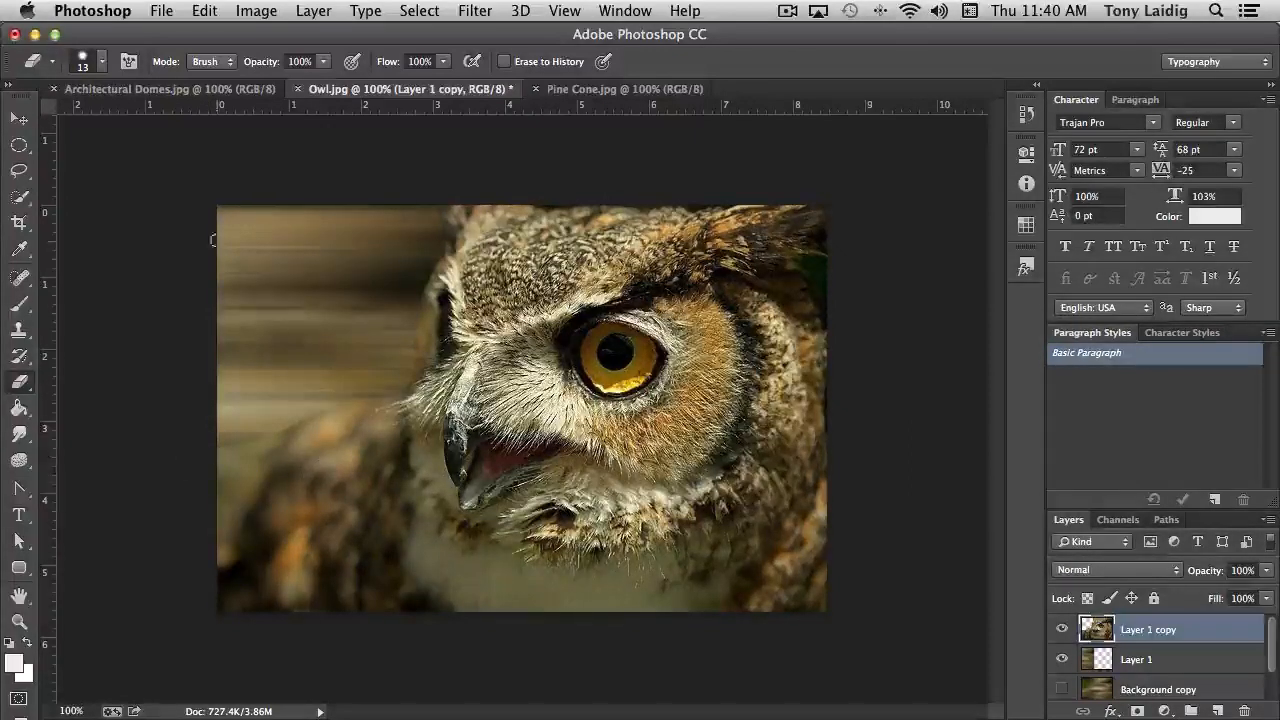
{"action": "left_click", "coordinate": [101, 62]}
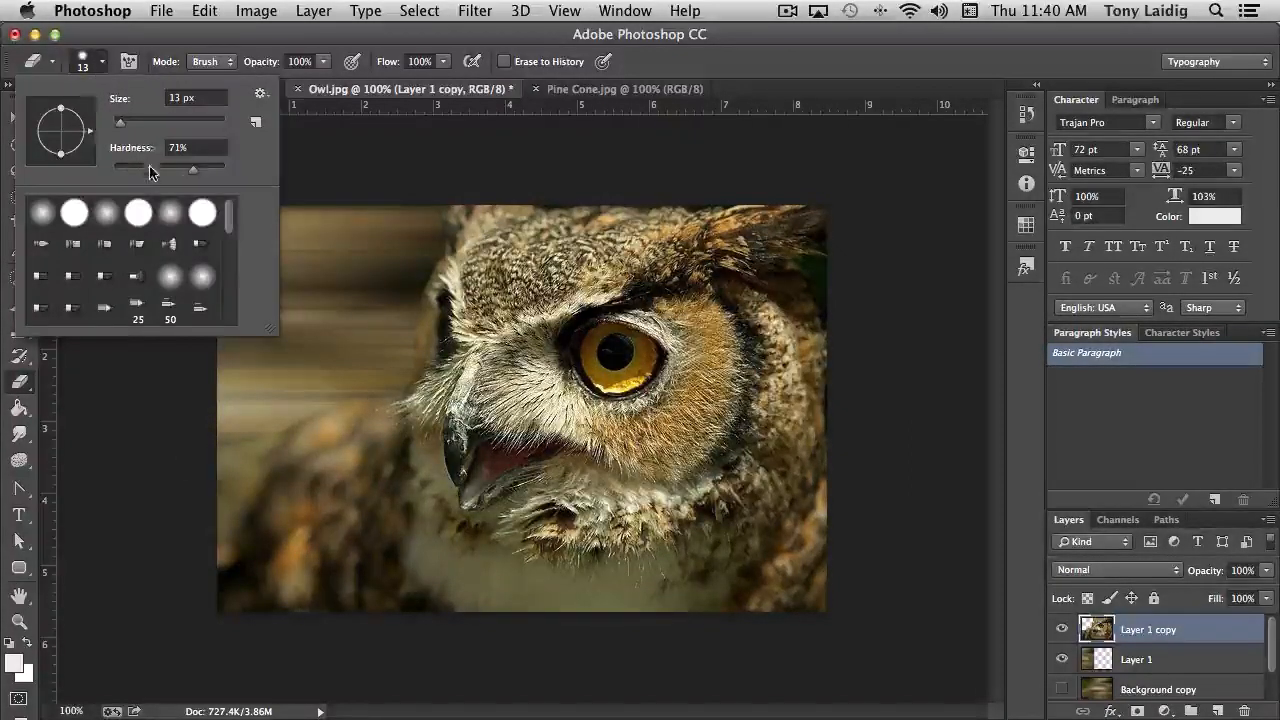
{"action": "mouse_move", "coordinate": [192, 167]}
{"action": "left_mouse_down"}
{"action": "mouse_move", "coordinate": [126, 170]}
{"action": "mouse_move", "coordinate": [138, 127]}
{"action": "left_mouse_up"}
{"action": "left_click", "coordinate": [126, 34]}
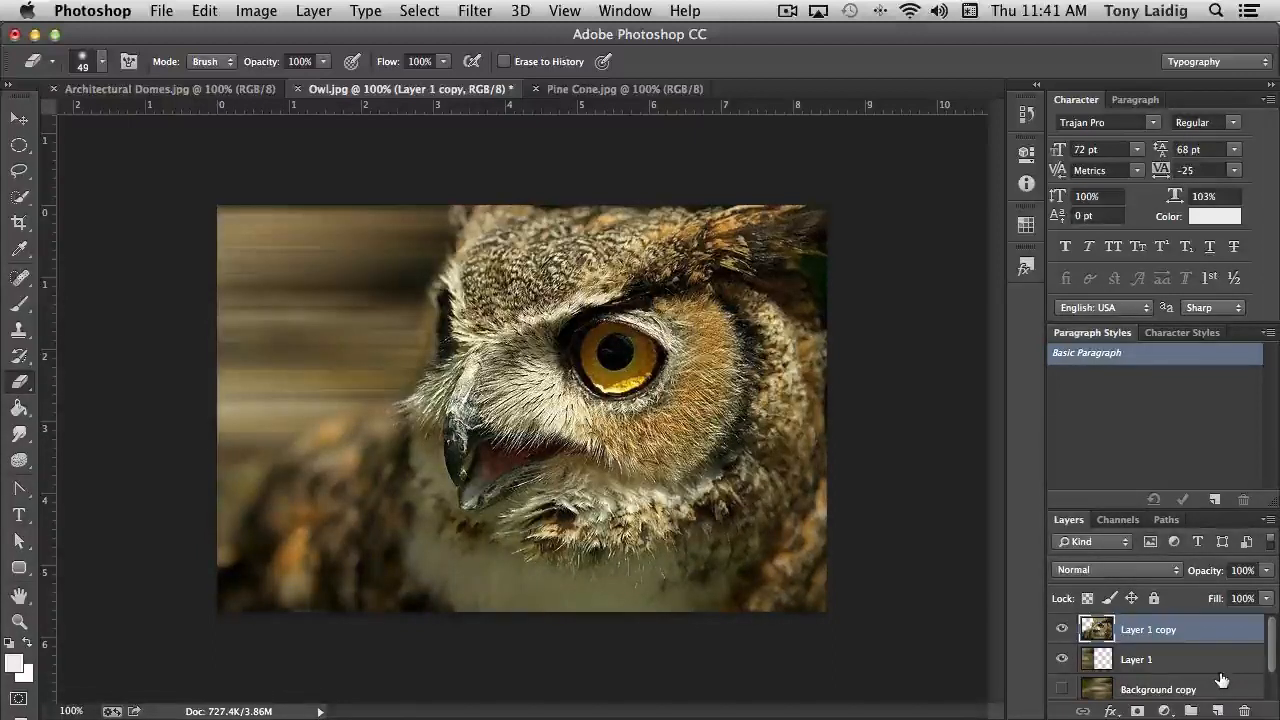
Compare the result with the original photo by hiding both owl layers, showing Background, and showing Layer 1 and Layer 1 copy again
{"action": "scroll", "coordinate": [1220, 664], "scroll_direction": "down", "scroll_amount": 1}
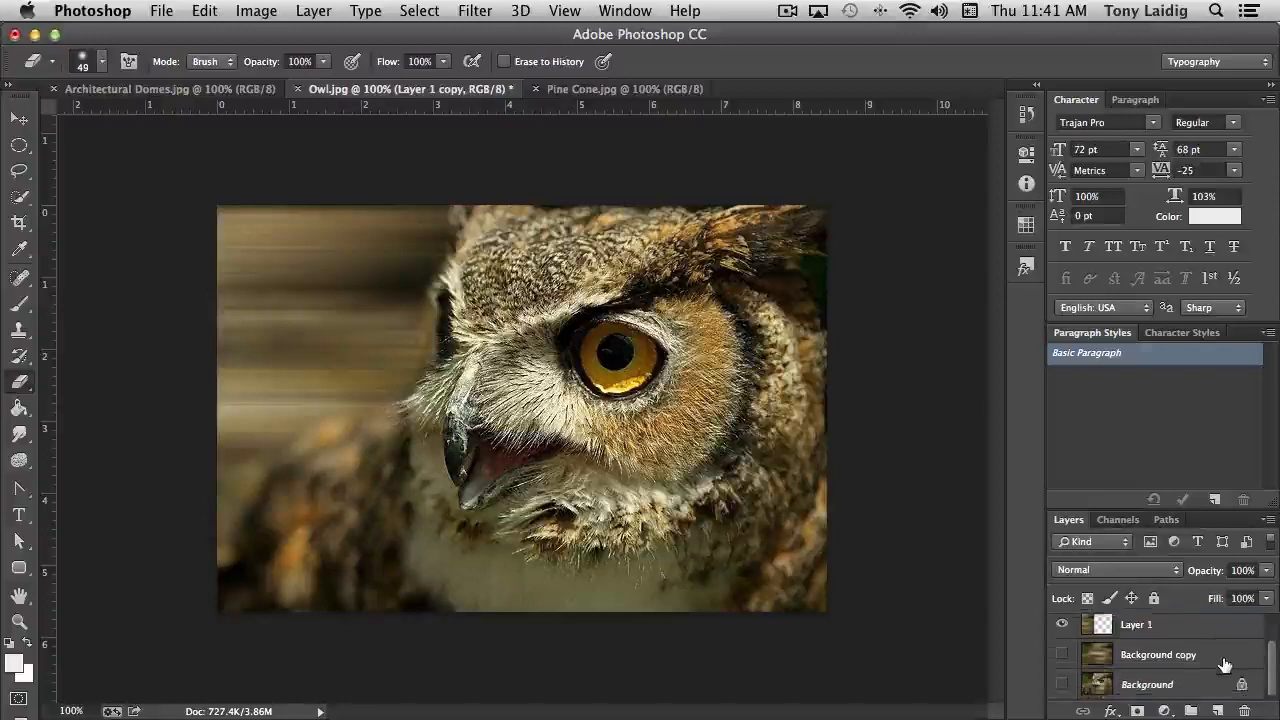
{"action": "scroll", "coordinate": [1127, 650], "scroll_direction": "up", "scroll_amount": 1}
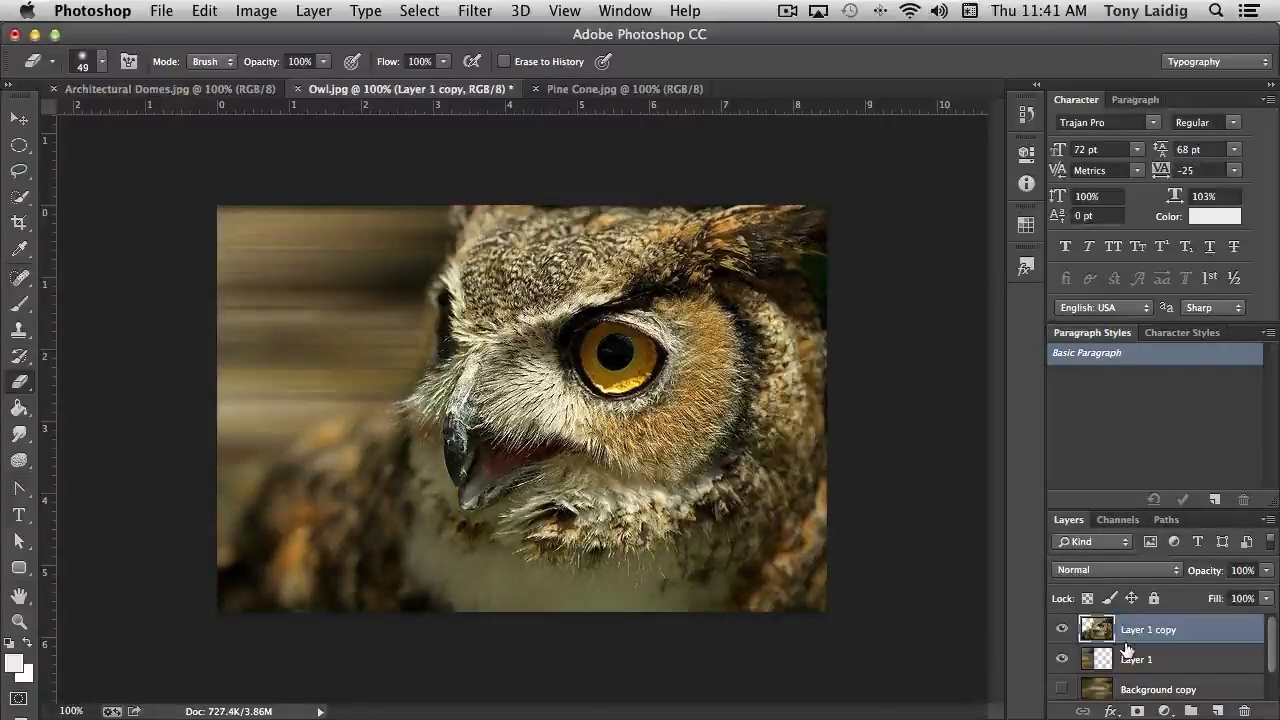
{"action": "left_click", "coordinate": [1062, 629]}
{"action": "left_click", "coordinate": [1061, 661]}
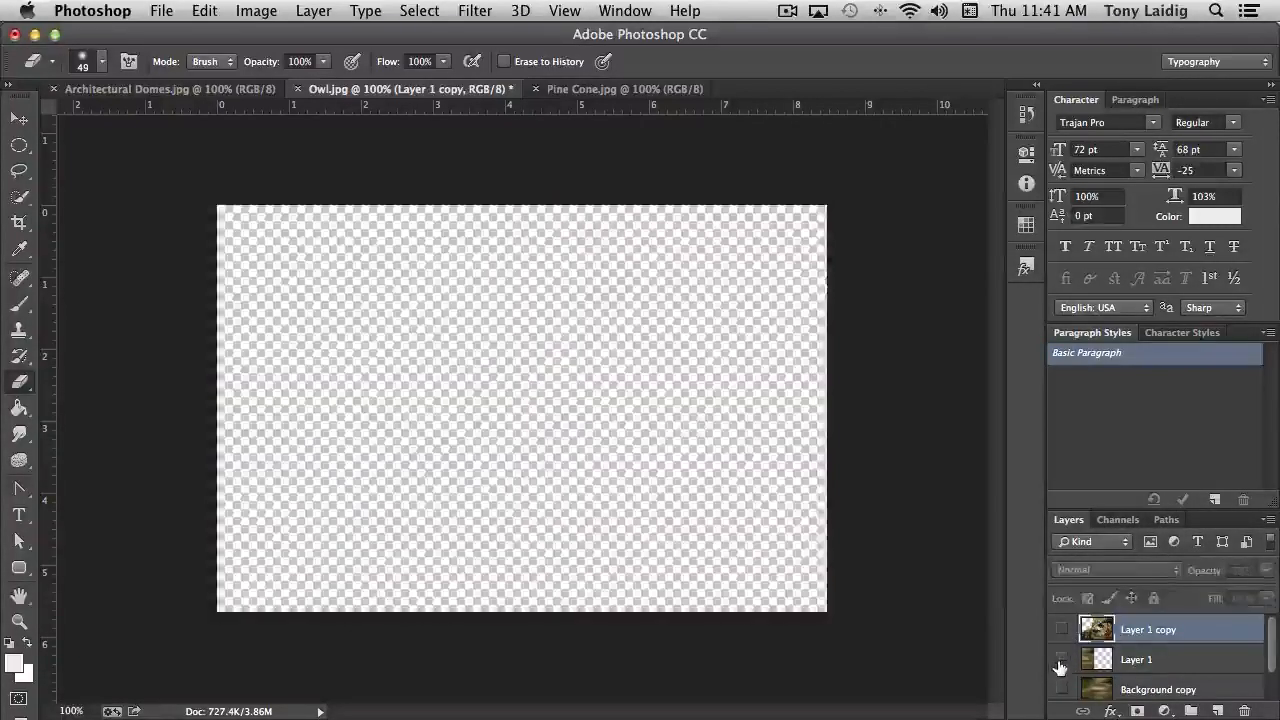
{"action": "scroll", "coordinate": [1165, 664], "scroll_direction": "down", "scroll_amount": 1}
{"action": "left_click", "coordinate": [1062, 688]}
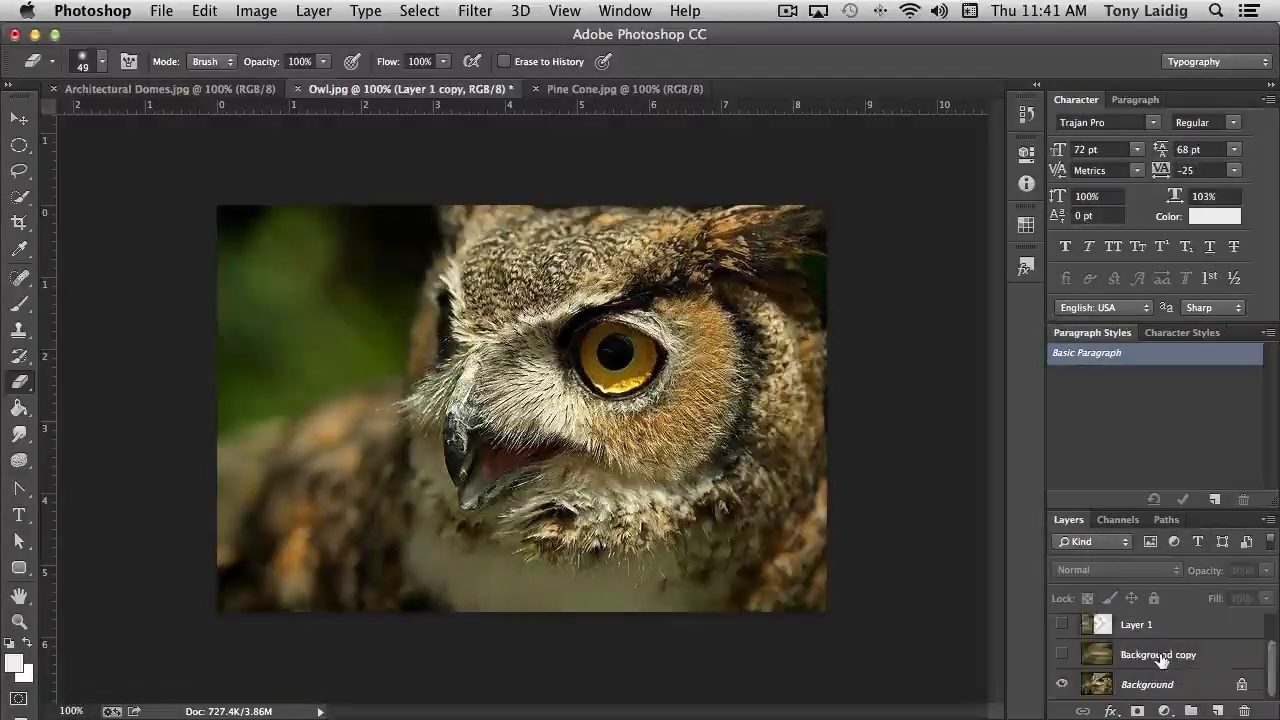
{"action": "scroll", "coordinate": [1160, 660], "scroll_direction": "up", "scroll_amount": 1}
{"action": "left_click", "coordinate": [1061, 661]}
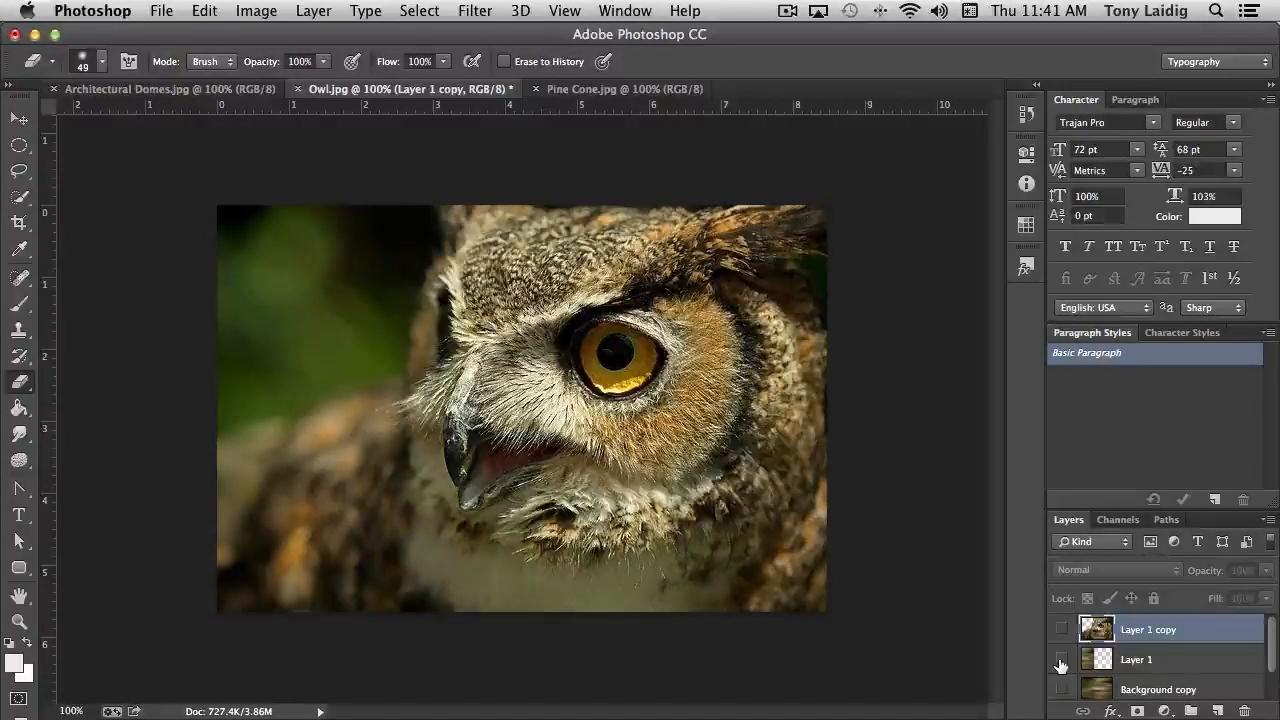
{"action": "left_click", "coordinate": [1062, 630]}
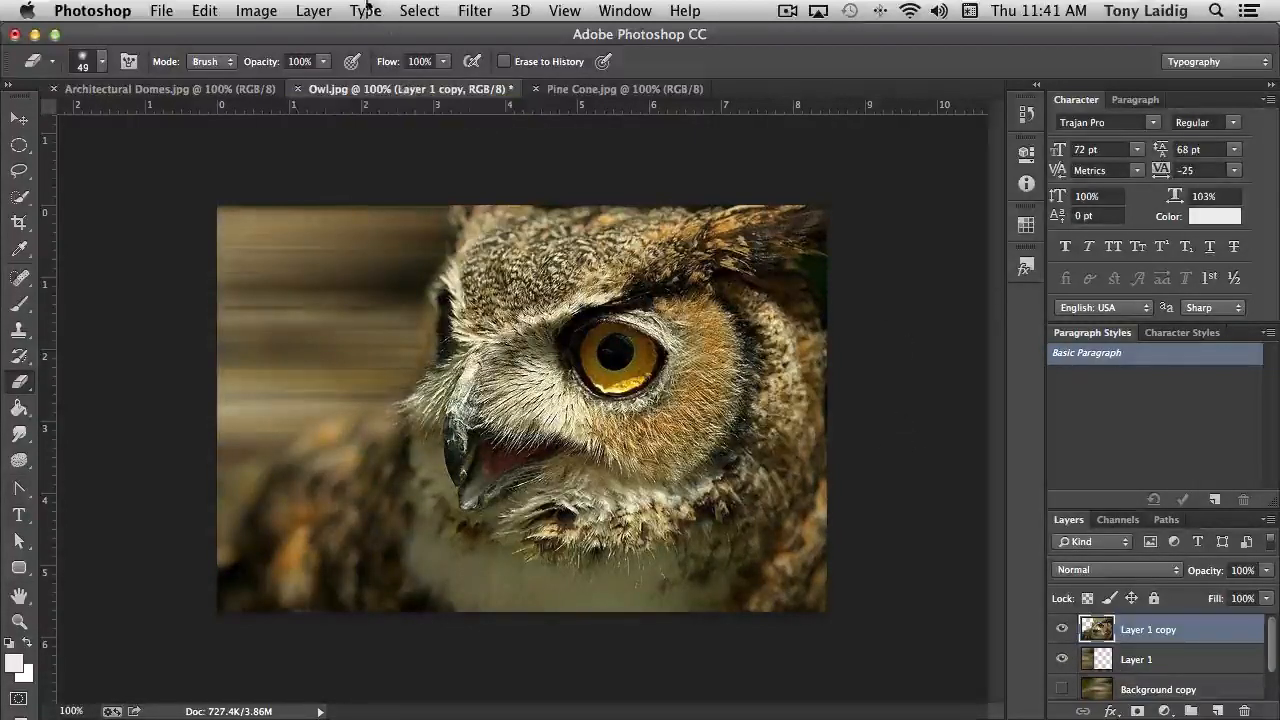
{"action": "left_click", "coordinate": [476, 10]}
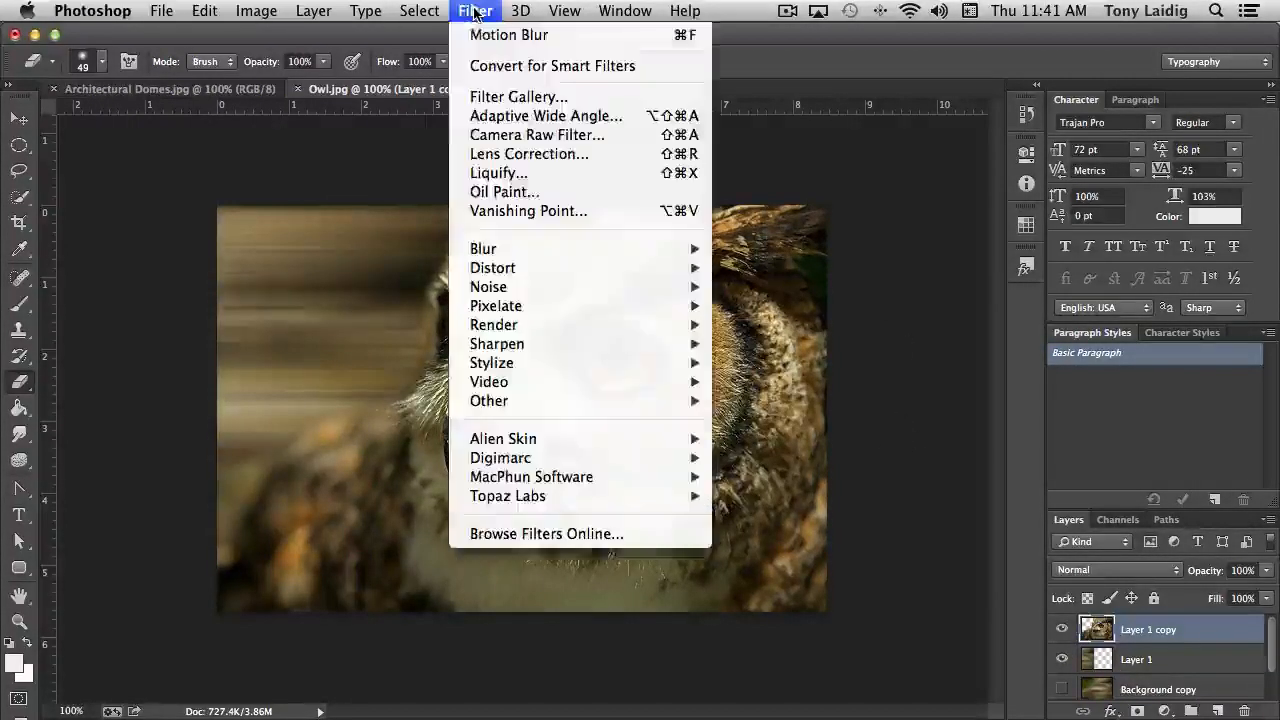
{"action": "mouse_move", "coordinate": [562, 254]}
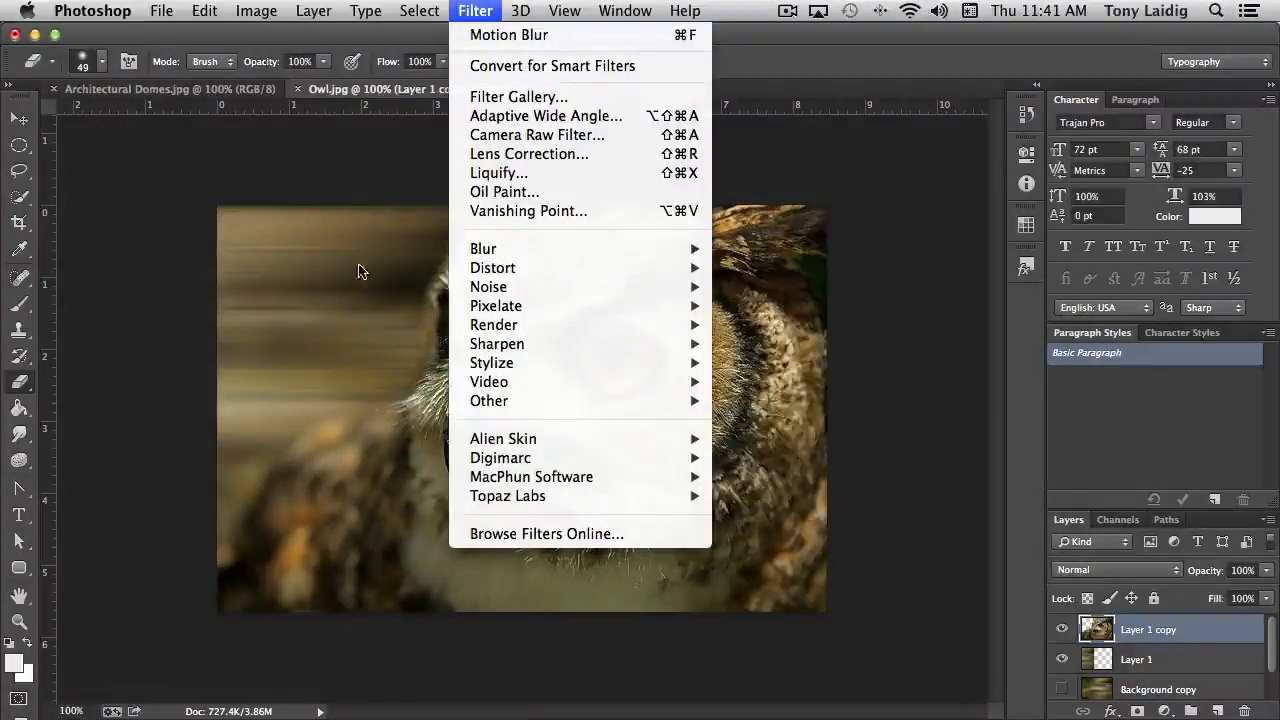
{"action": "left_click", "coordinate": [254, 36]}
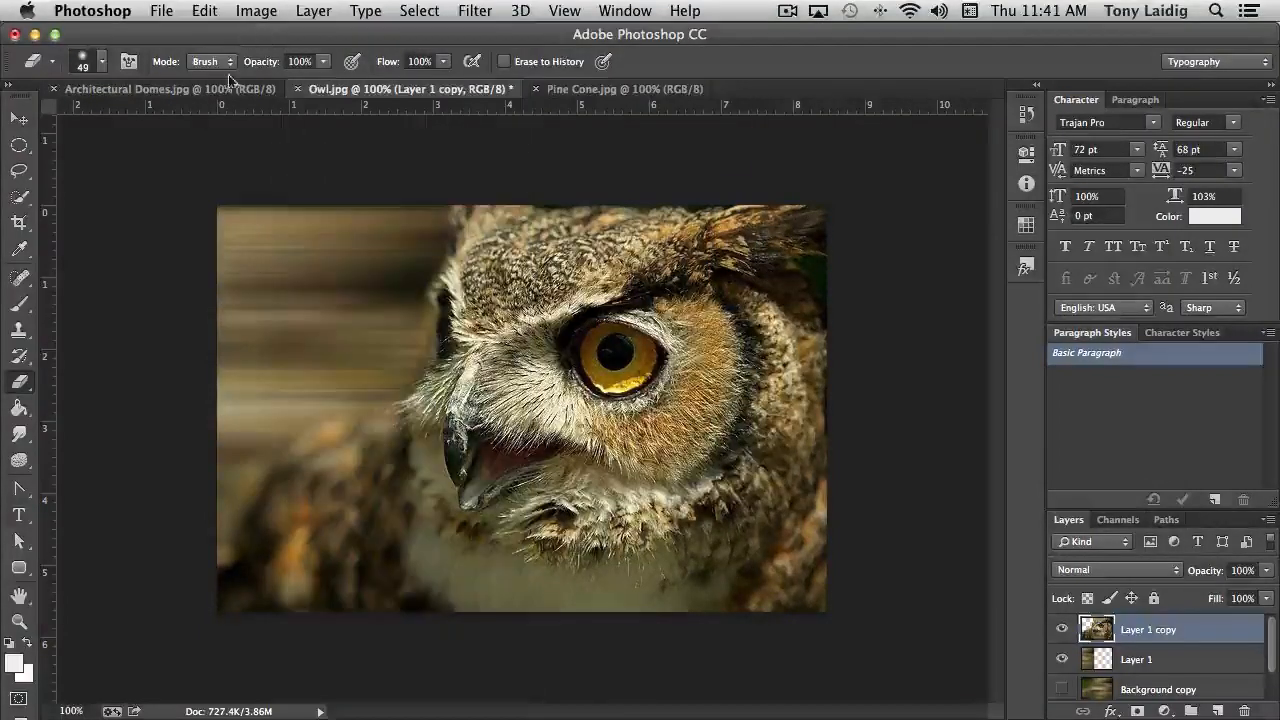
Switch to Architectural Domes.jpg with the Move tool active, and open the Radial Blur filter, keeping its dialog clear of the dome
{"action": "left_click", "coordinate": [222, 88]}
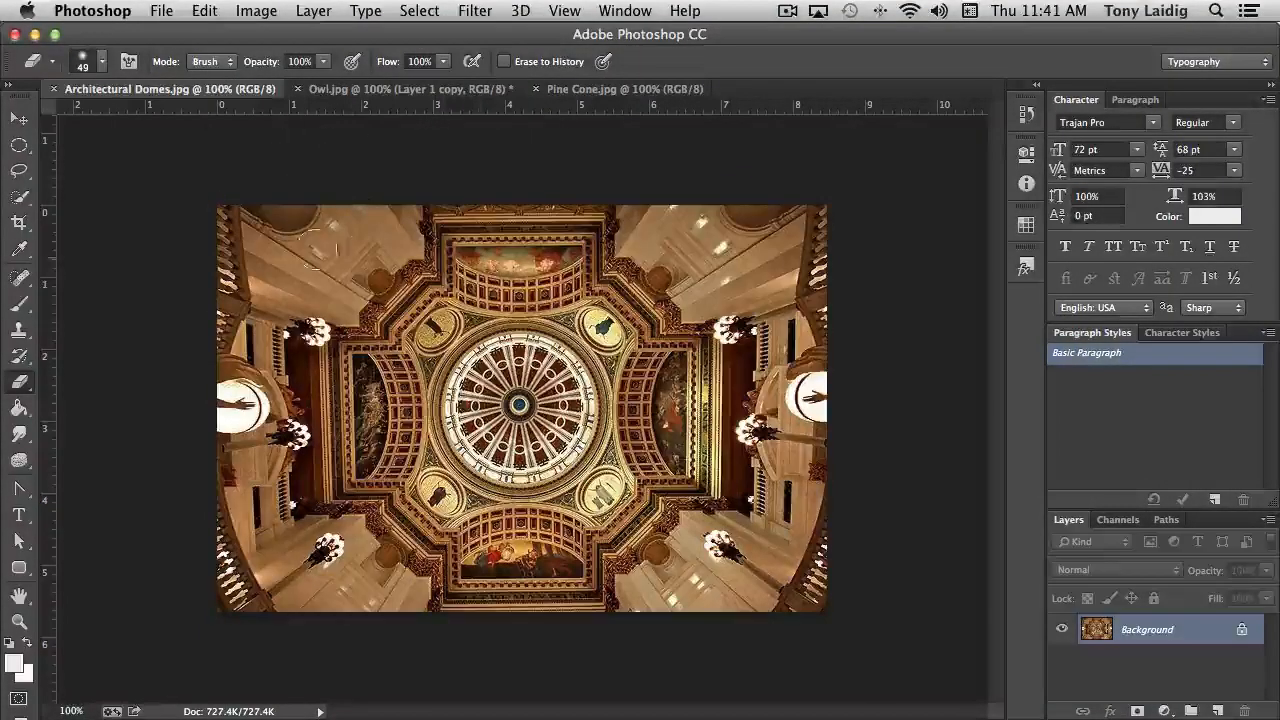
{"action": "left_click", "coordinate": [21, 121]}
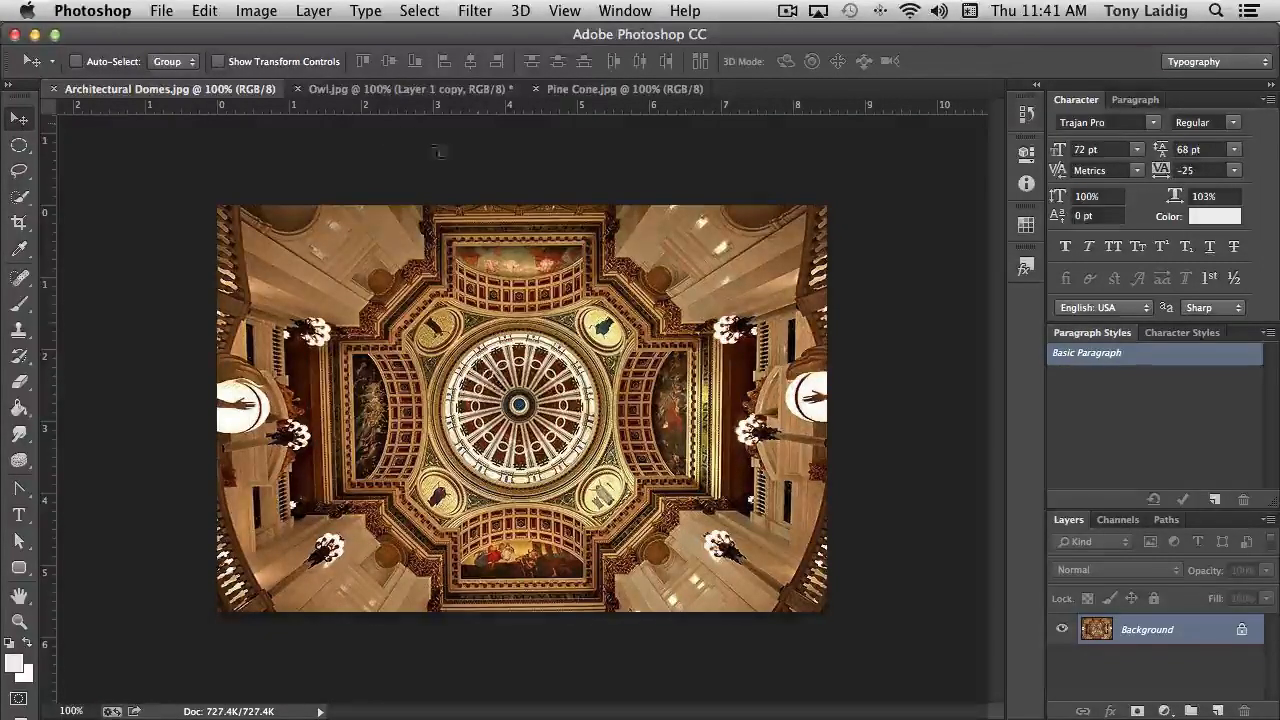
{"action": "left_click", "coordinate": [460, 12]}
{"action": "mouse_move", "coordinate": [555, 304]}
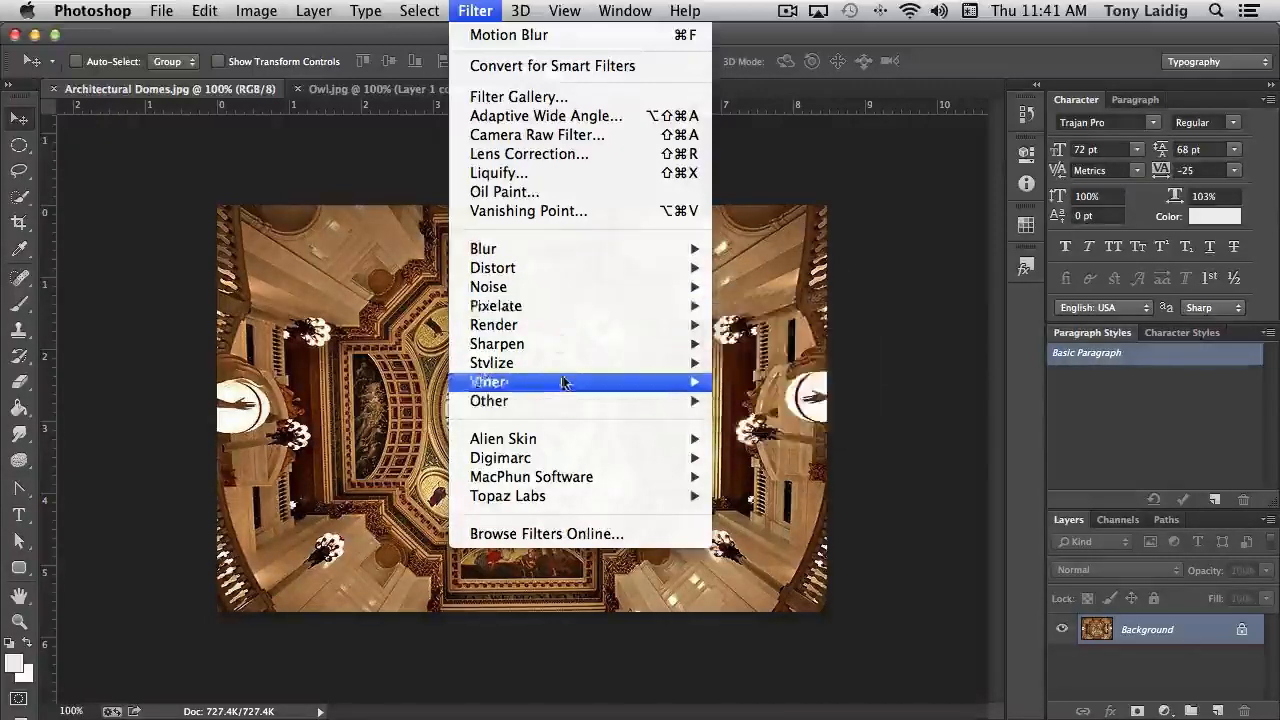
{"action": "mouse_move", "coordinate": [668, 252]}
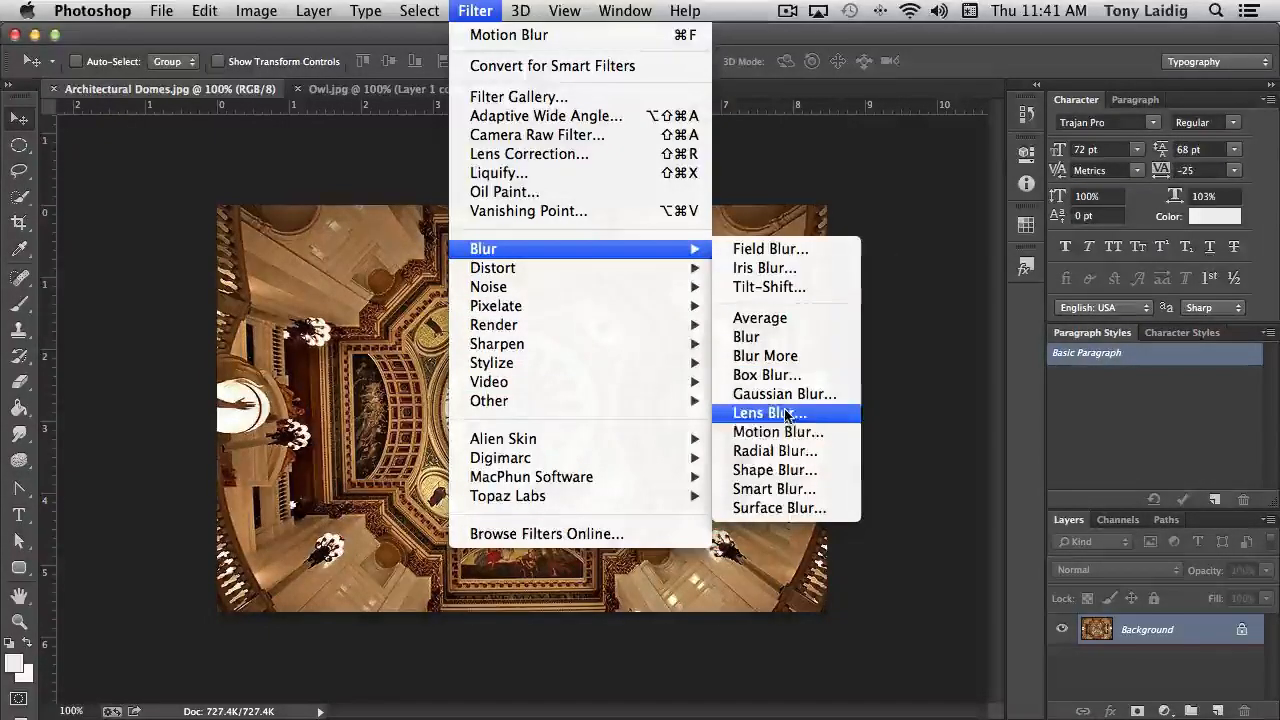
{"action": "left_click", "coordinate": [801, 455]}
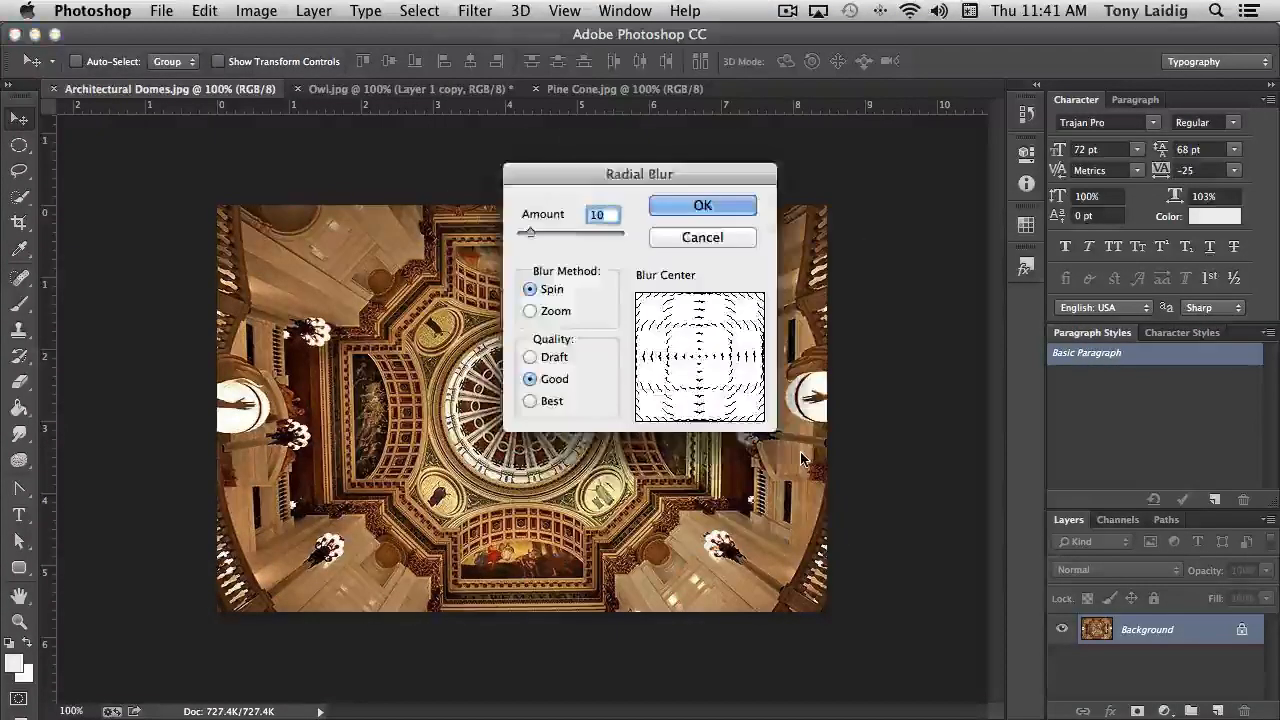
{"action": "left_click_drag", "start_coordinate": [602, 178], "coordinate": [853, 137]}
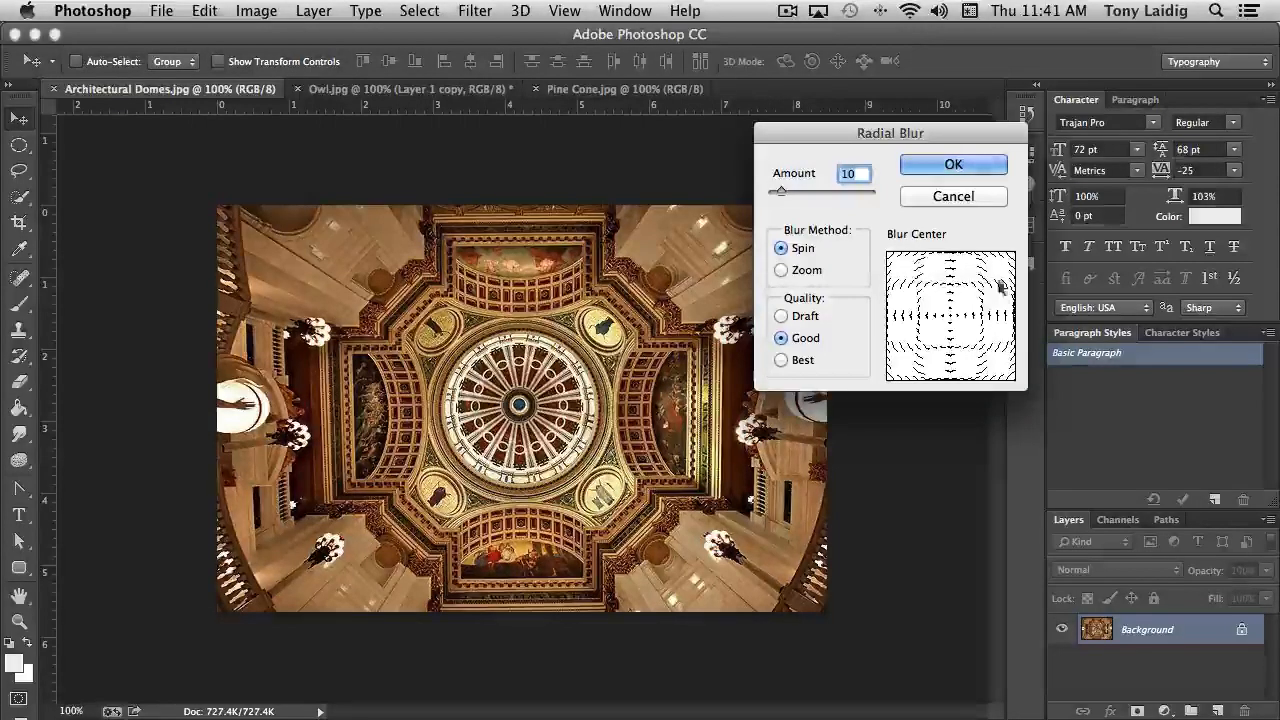
Try a Radial Blur on the dome photo with the Spin method, Good quality and an Amount of 100, and undo it
{"action": "left_click", "coordinate": [781, 316]}
{"action": "left_click", "coordinate": [780, 359]}
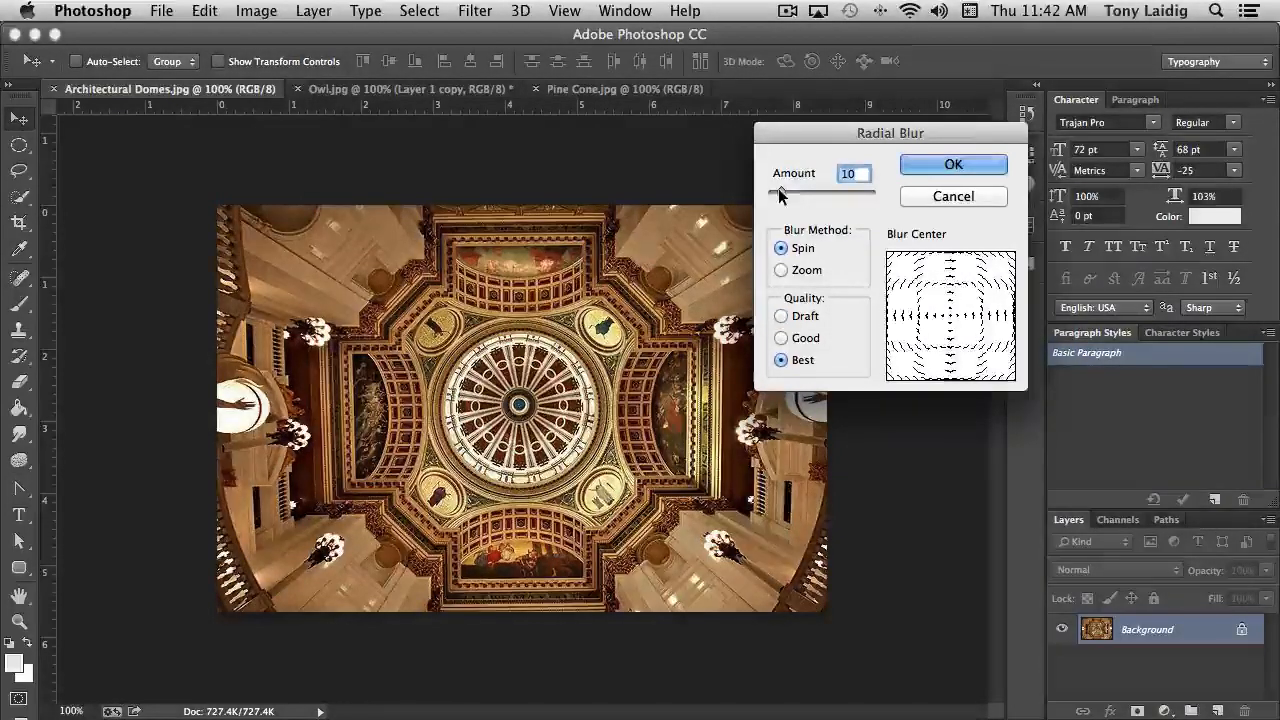
{"action": "left_click_drag", "start_coordinate": [779, 190], "coordinate": [828, 196]}
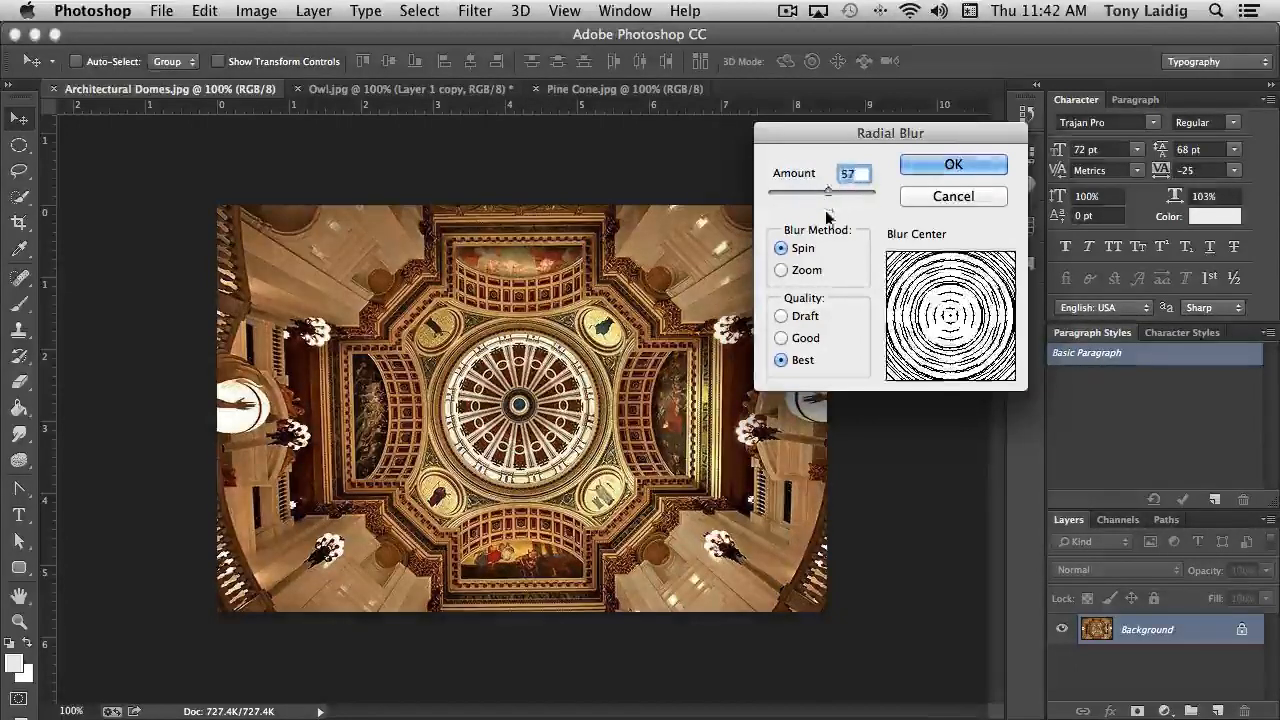
{"action": "left_click", "coordinate": [782, 339]}
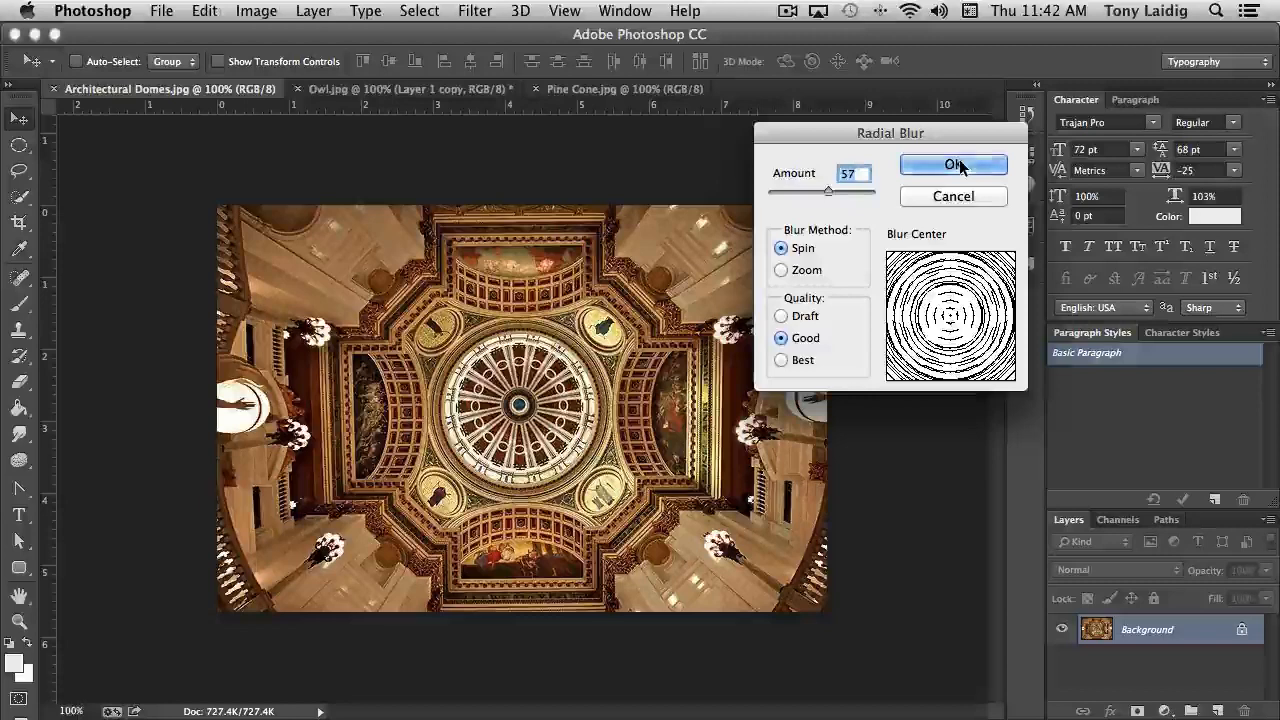
{"action": "left_click_drag", "start_coordinate": [827, 190], "coordinate": [882, 198]}
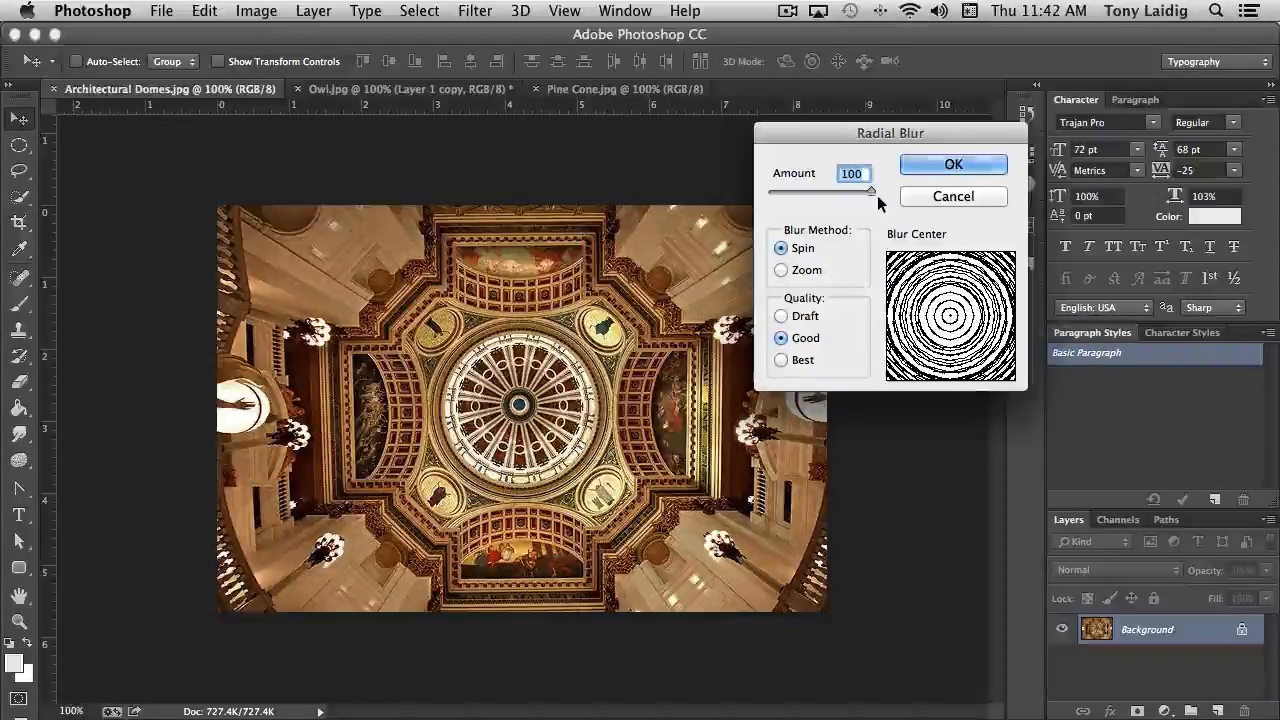
{"action": "left_click", "coordinate": [957, 165]}
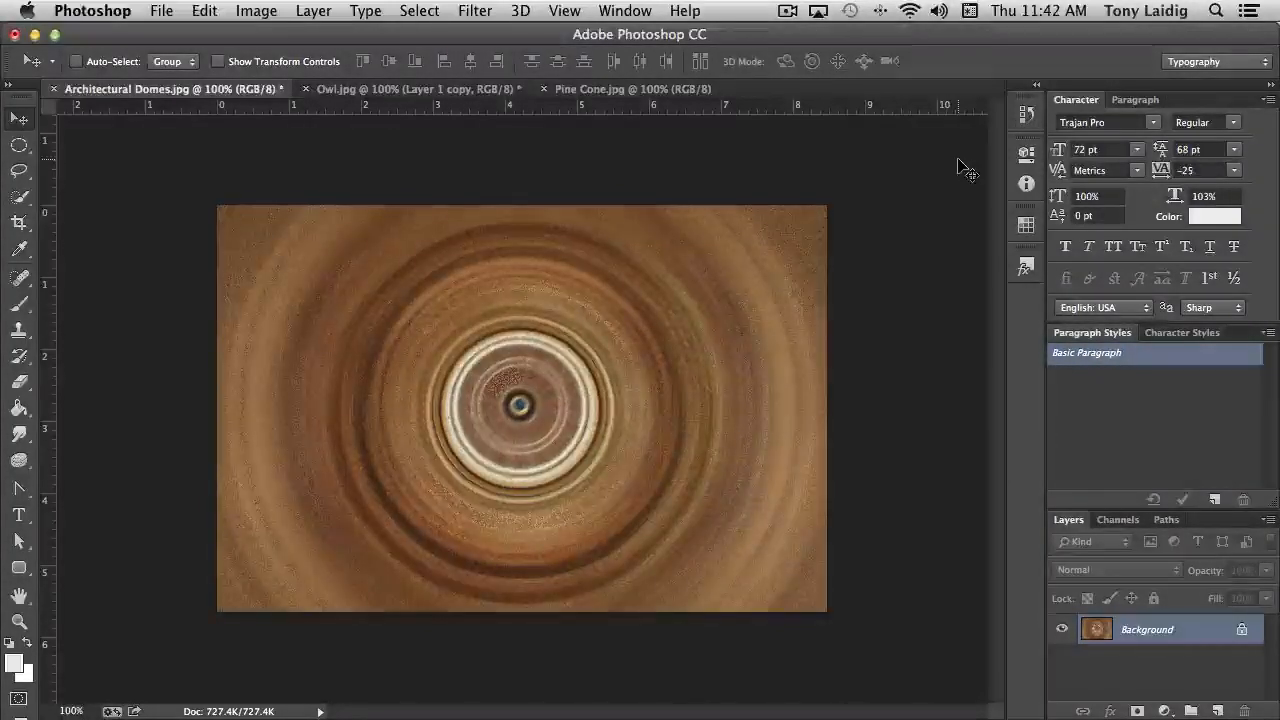
{"action": "key", "text": "super+z"}
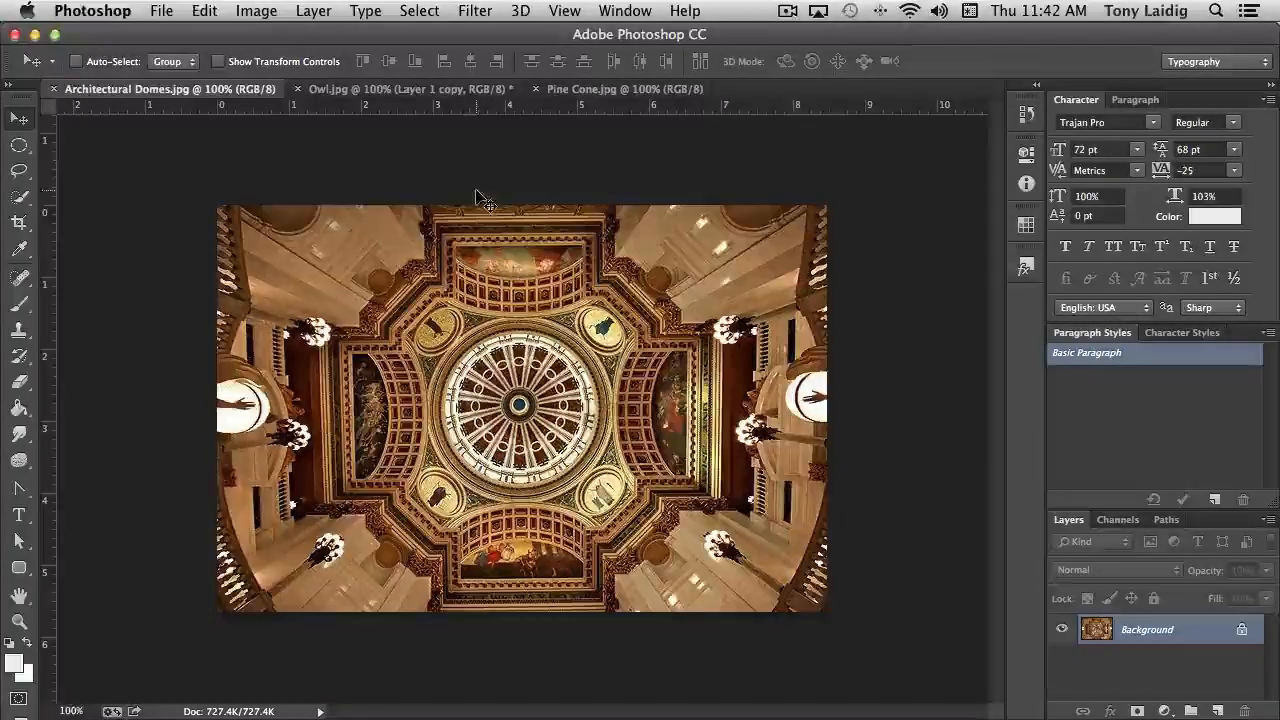
Try the Spin Radial Blur on the dome photo with the Amount set to 50, and undo it
{"action": "left_click", "coordinate": [475, 10]}
{"action": "mouse_move", "coordinate": [529, 248]}
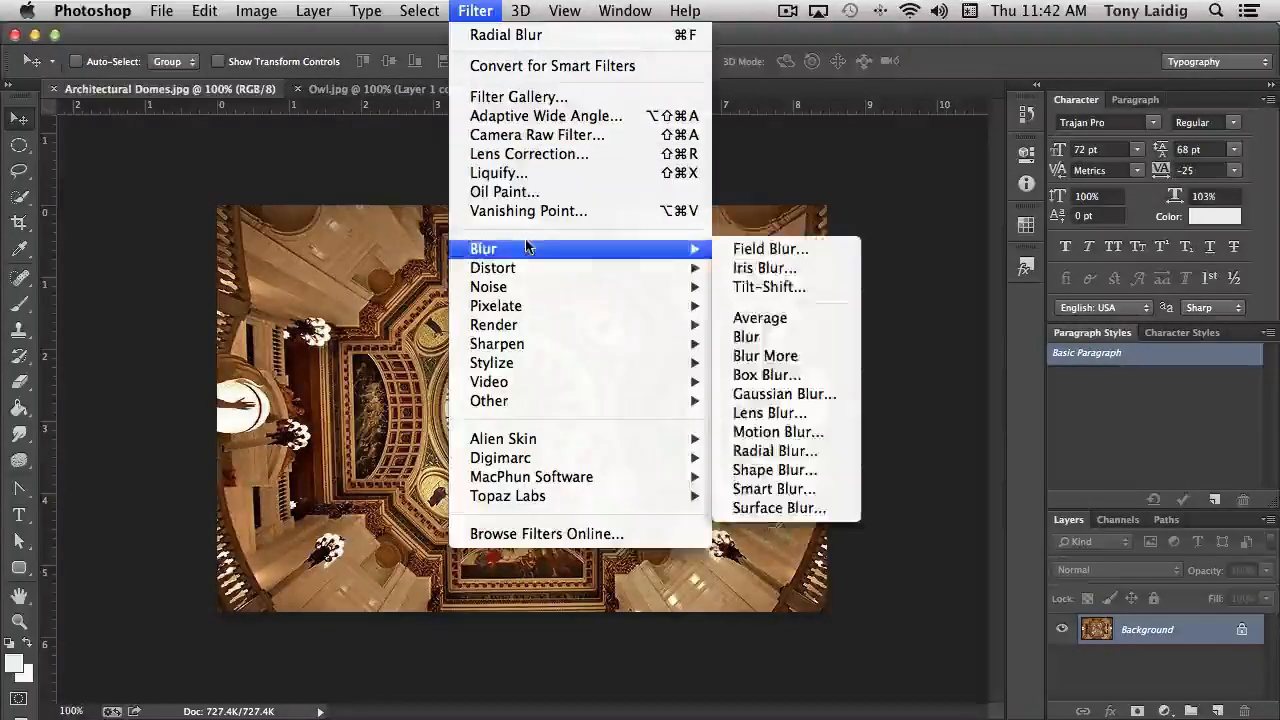
{"action": "left_click", "coordinate": [785, 450]}
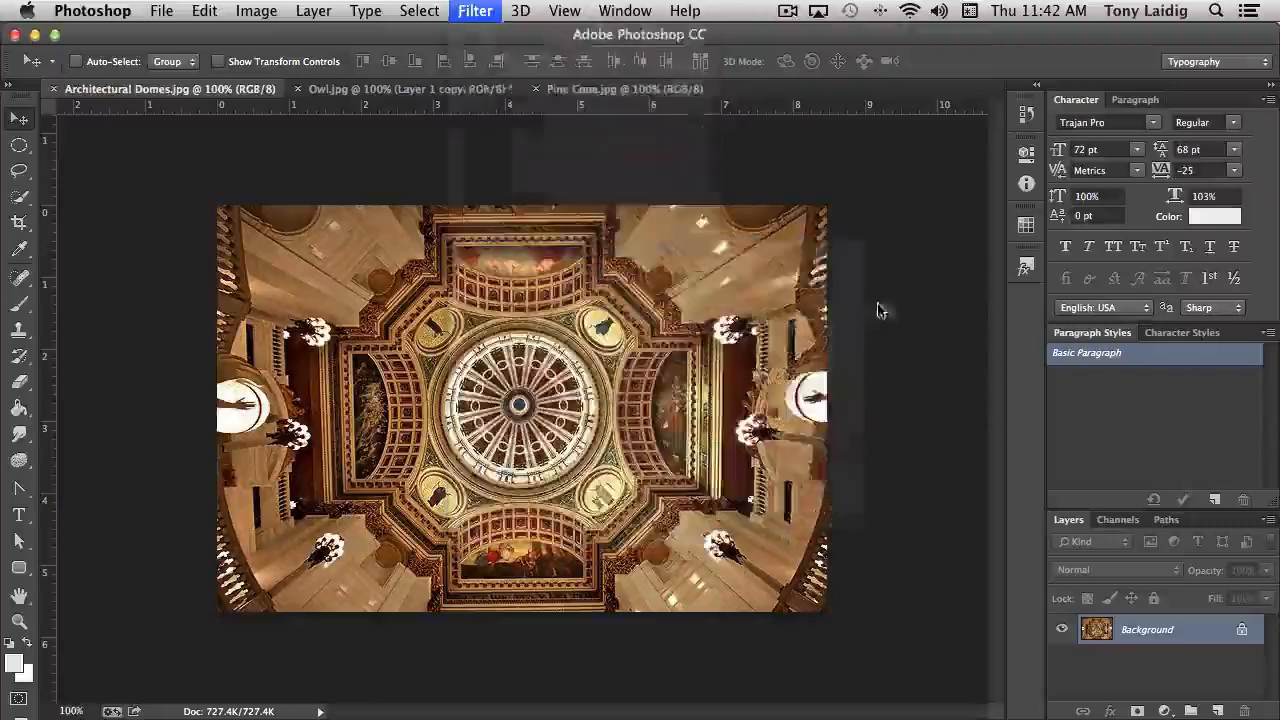
{"action": "left_click_drag", "start_coordinate": [872, 190], "coordinate": [821, 192]}
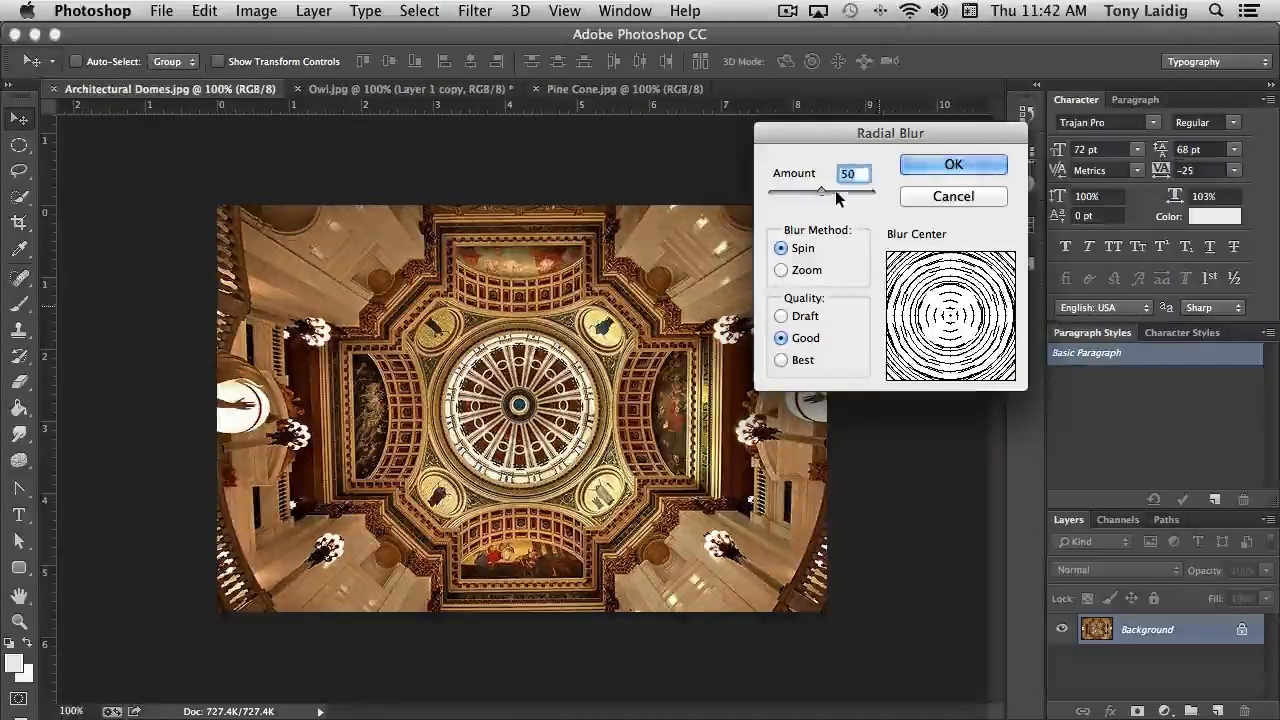
{"action": "left_click", "coordinate": [928, 165]}
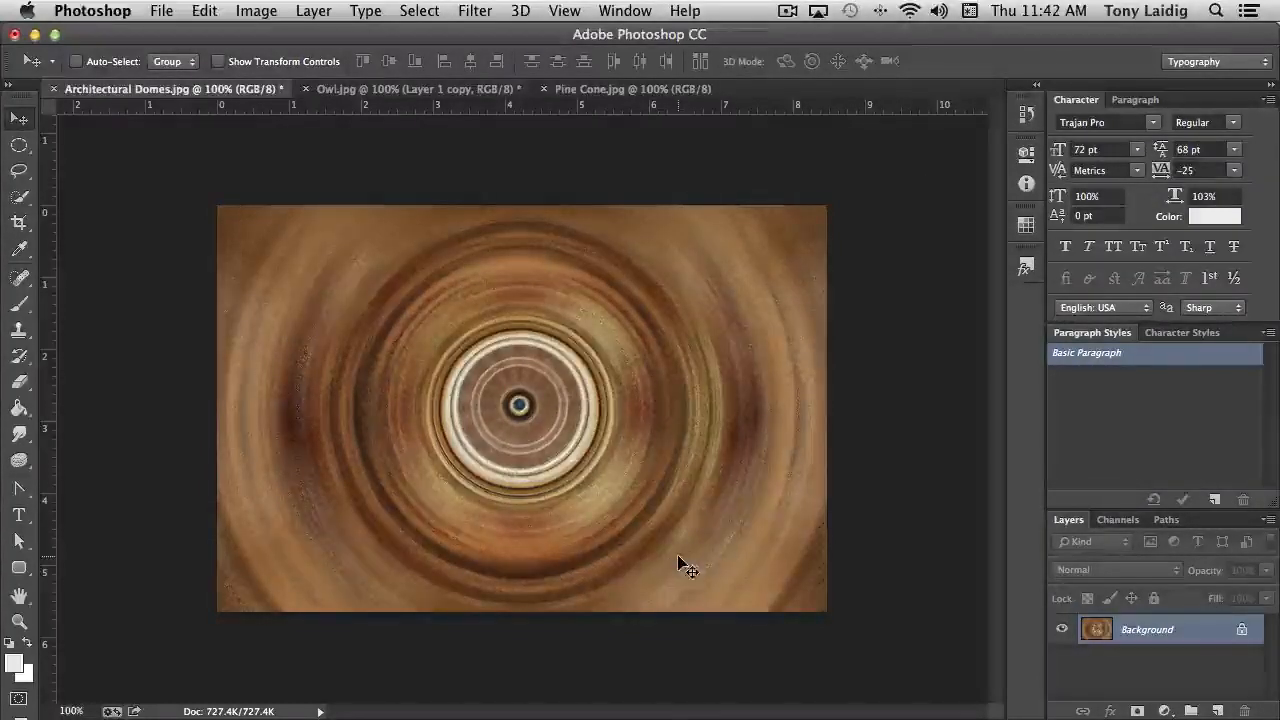
{"action": "key", "text": "super+z"}
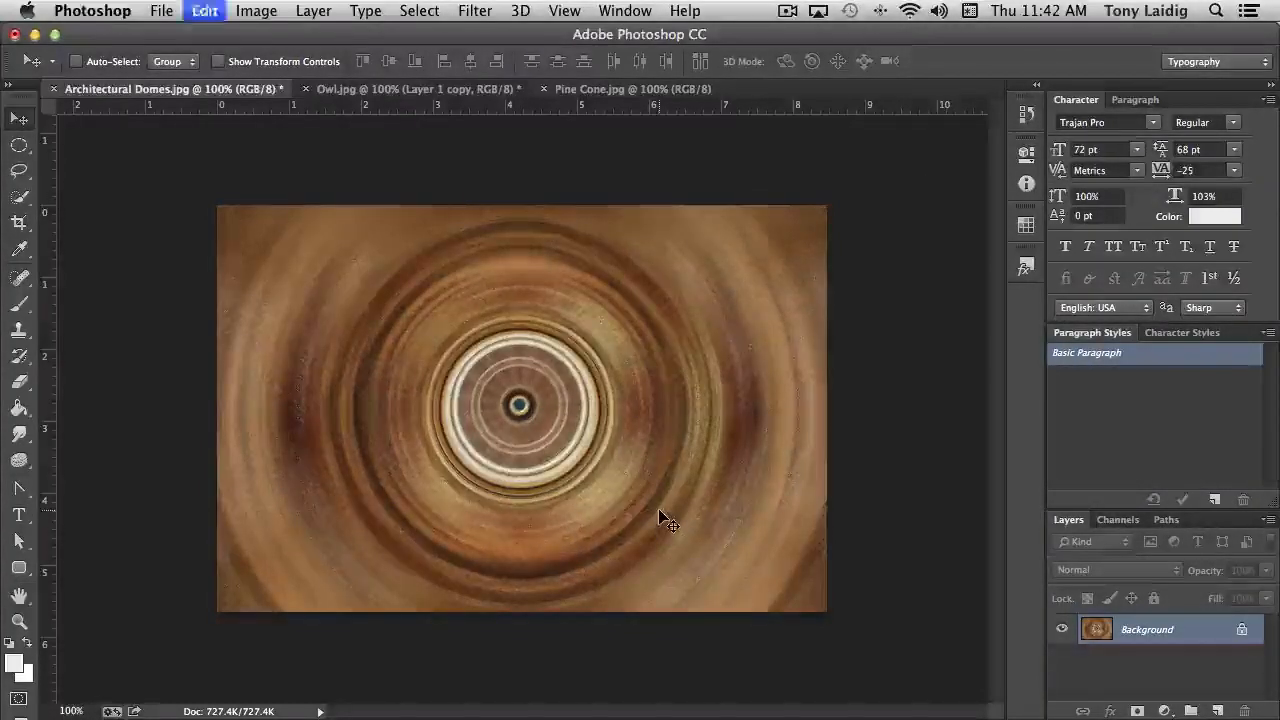
Try a subtler Spin Radial Blur on the dome photo with the Amount set to 15, and undo it
{"action": "left_click", "coordinate": [475, 10]}
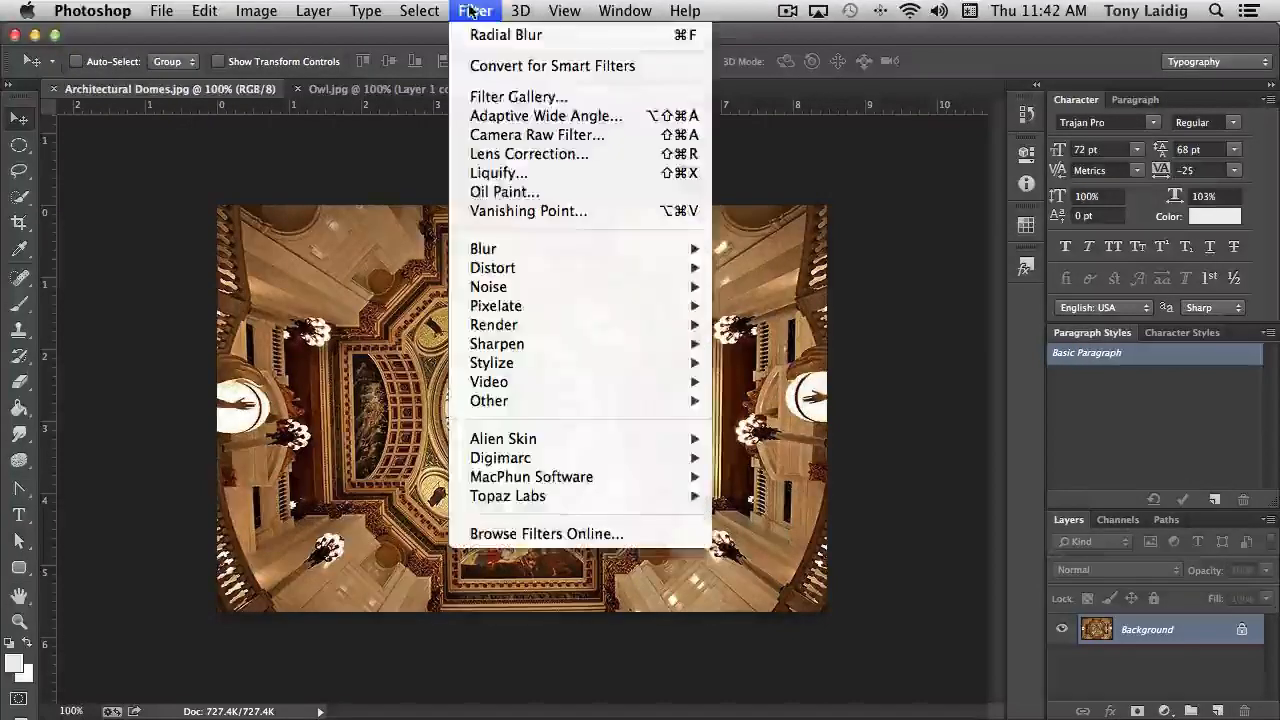
{"action": "mouse_move", "coordinate": [690, 250]}
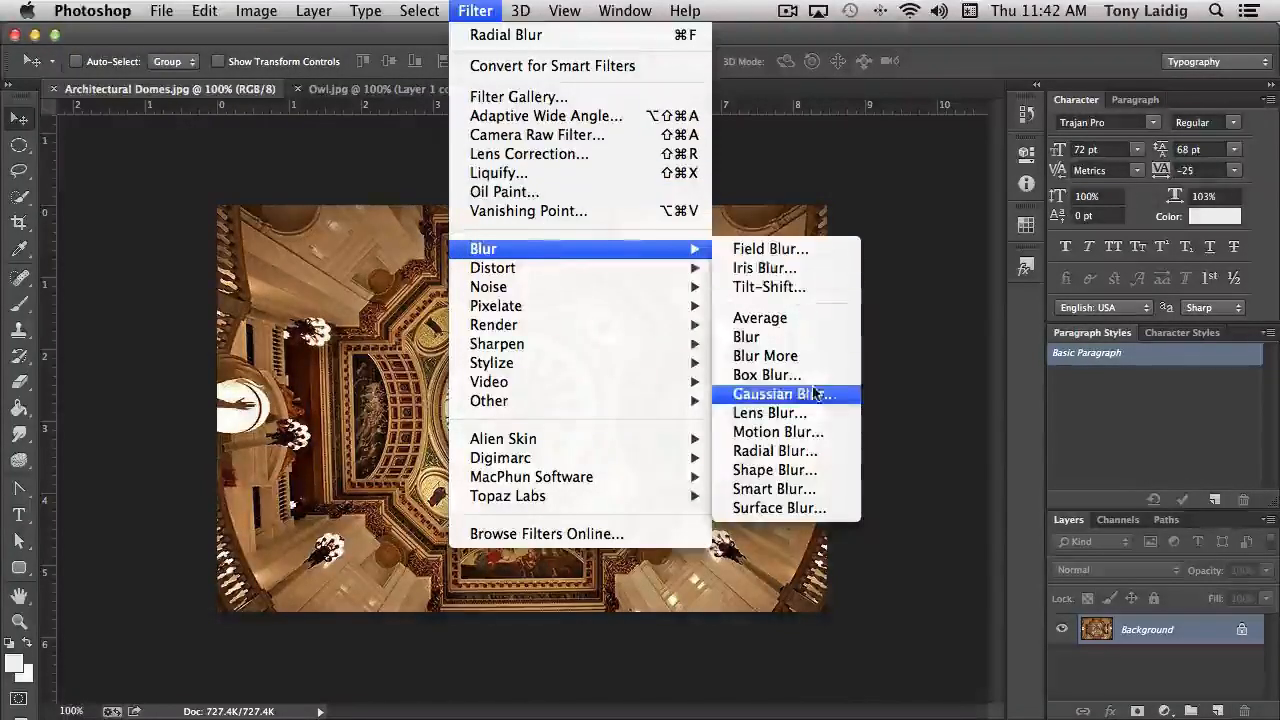
{"action": "left_click", "coordinate": [775, 450]}
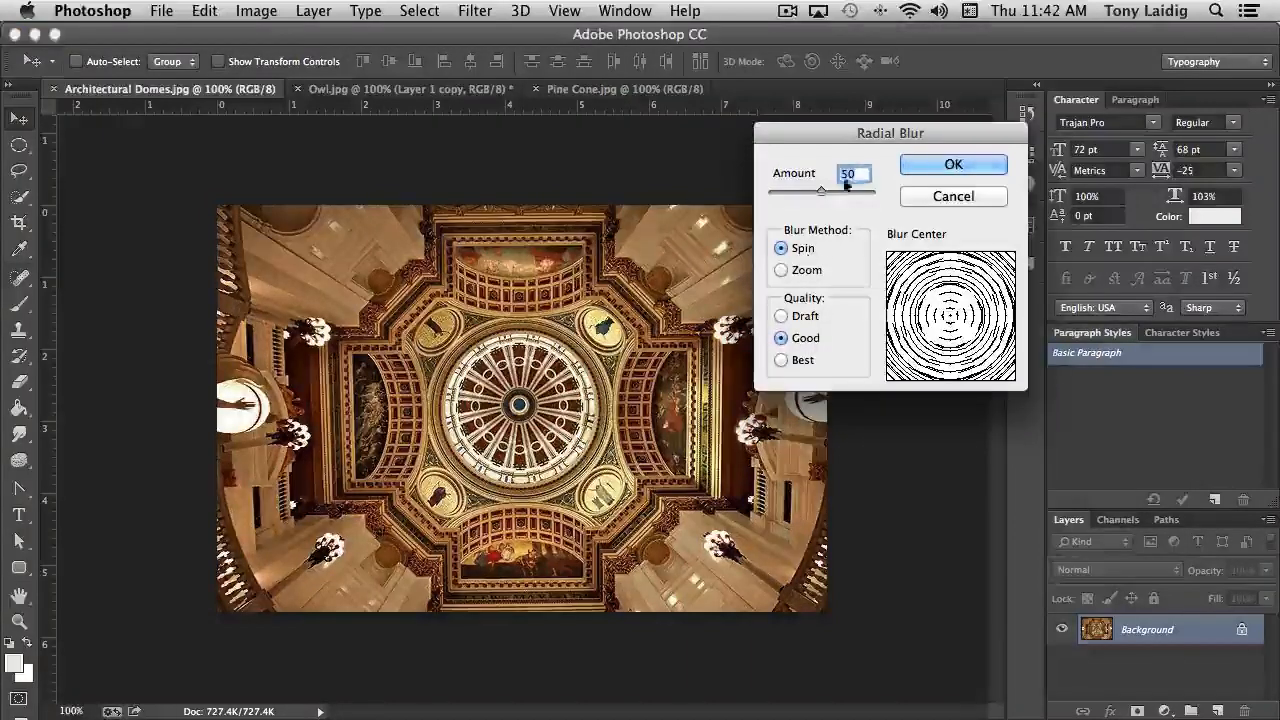
{"action": "left_click_drag", "start_coordinate": [817, 188], "coordinate": [780, 191]}
{"action": "left_click", "coordinate": [955, 165]}
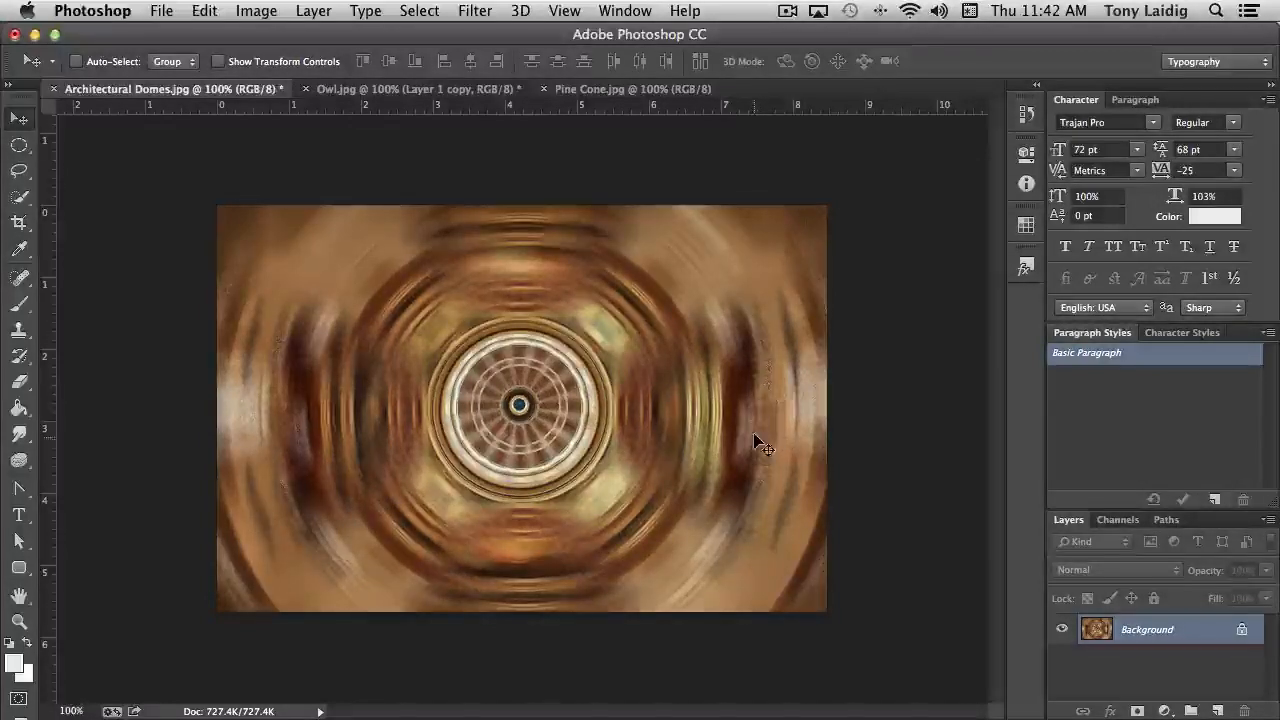
{"action": "key", "text": "ctrl+z"}
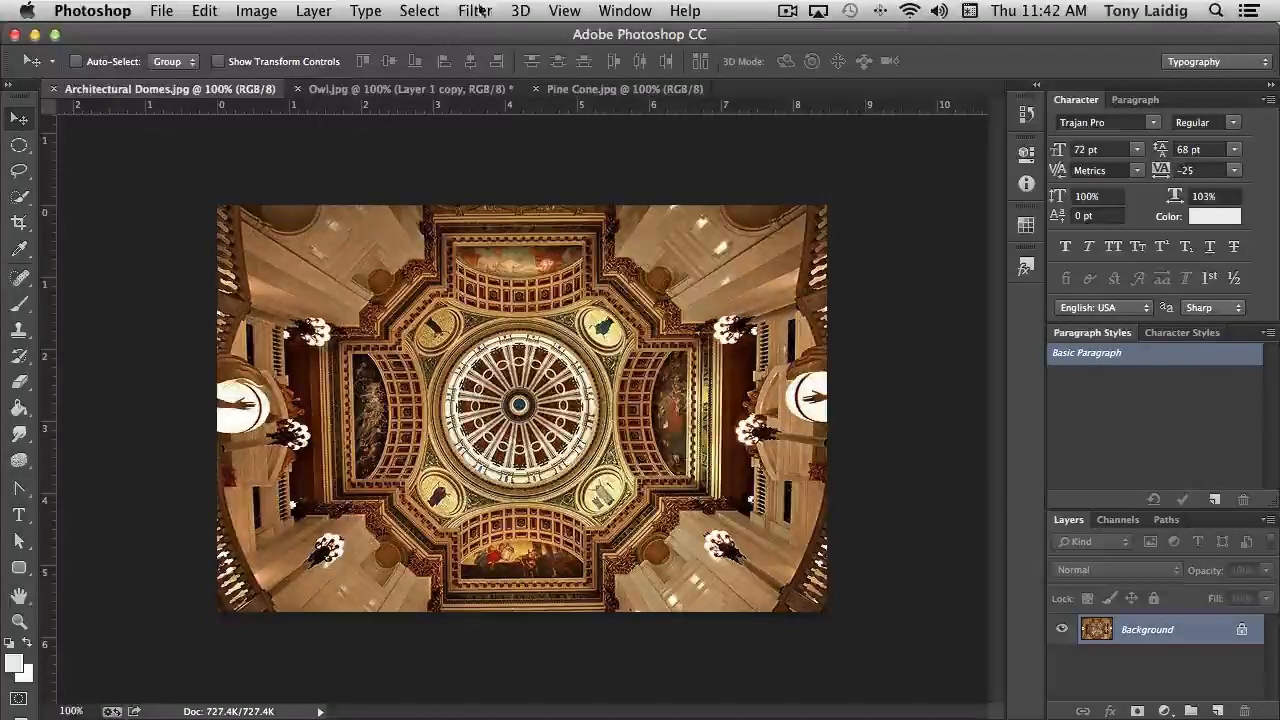
Try a Radial Blur on the dome photo with the Zoom method and an Amount of 100, and undo it
{"action": "left_click", "coordinate": [475, 10]}
{"action": "mouse_move", "coordinate": [552, 346]}
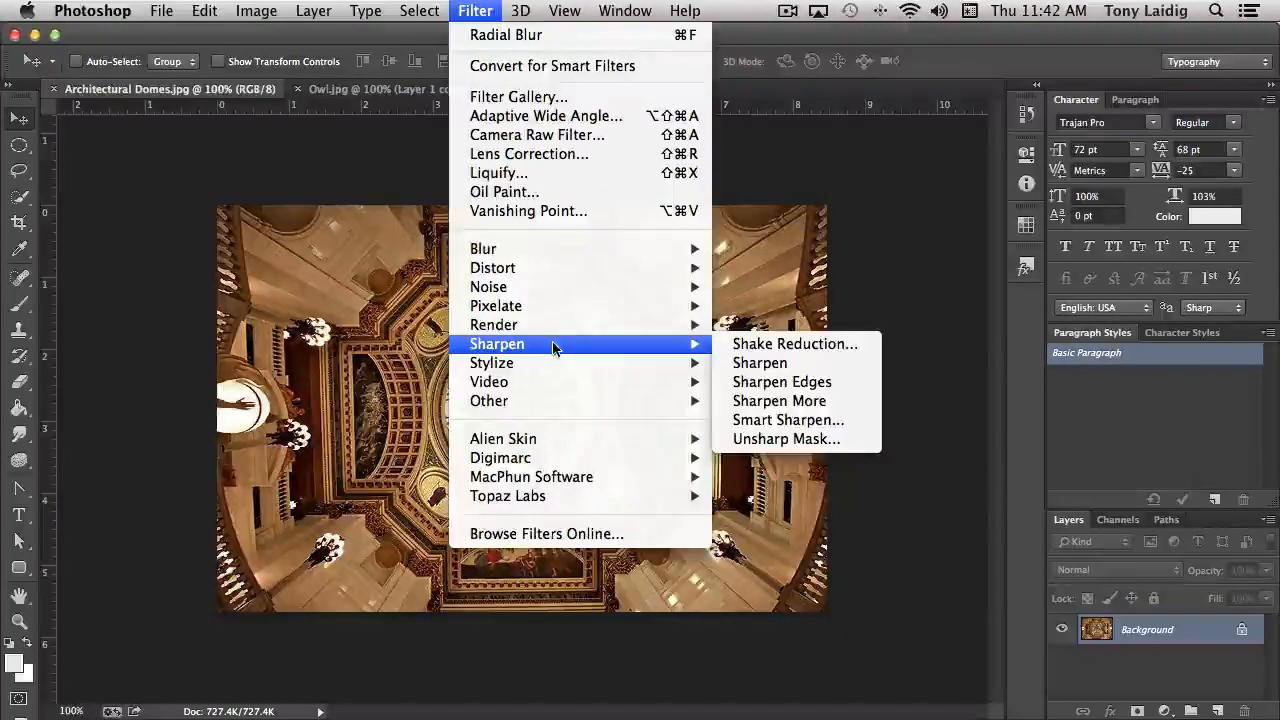
{"action": "mouse_move", "coordinate": [535, 250]}
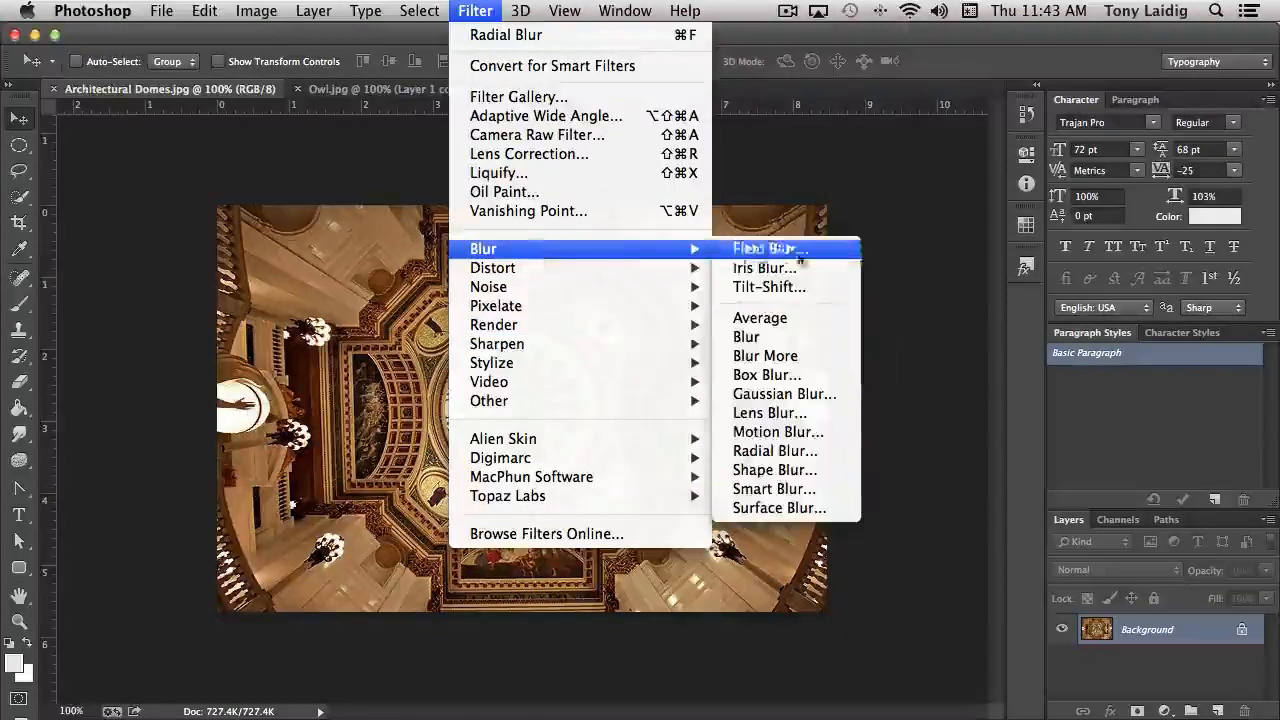
{"action": "left_click", "coordinate": [789, 452]}
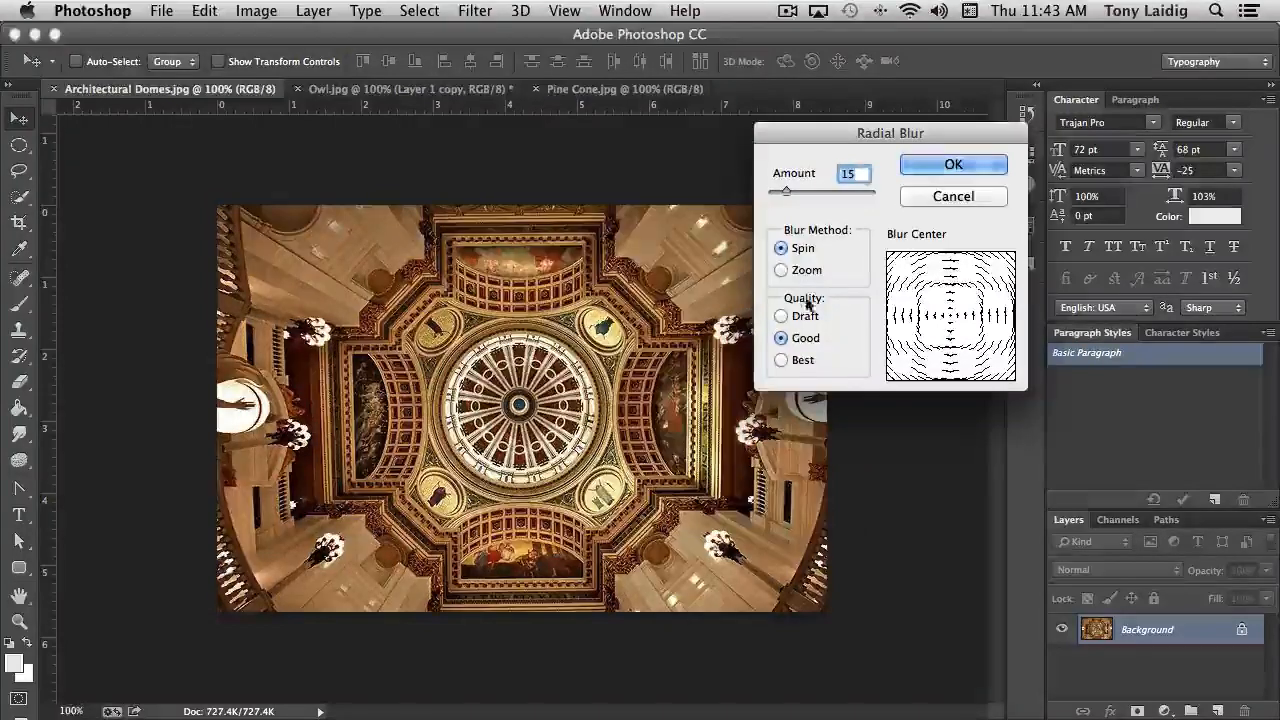
{"action": "left_click", "coordinate": [789, 270]}
{"action": "left_click_drag", "start_coordinate": [786, 191], "coordinate": [893, 205]}
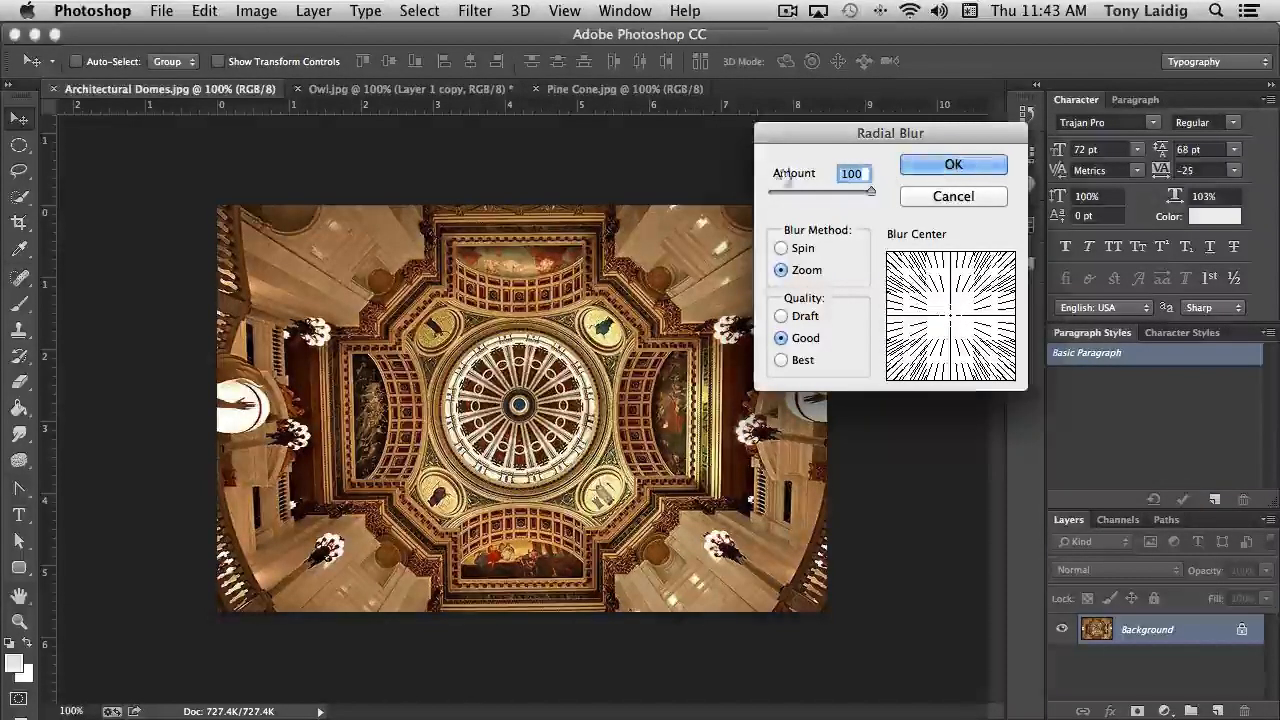
{"action": "left_click", "coordinate": [946, 167]}
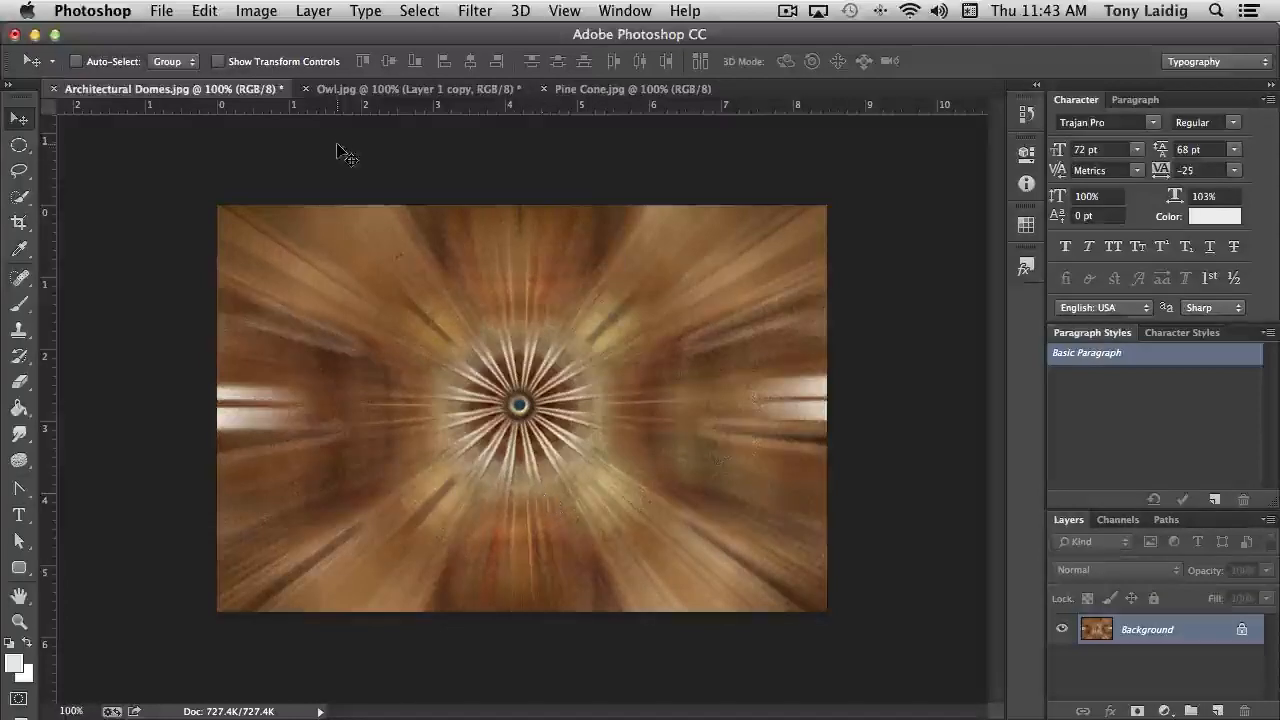
{"action": "key", "text": "super+z"}
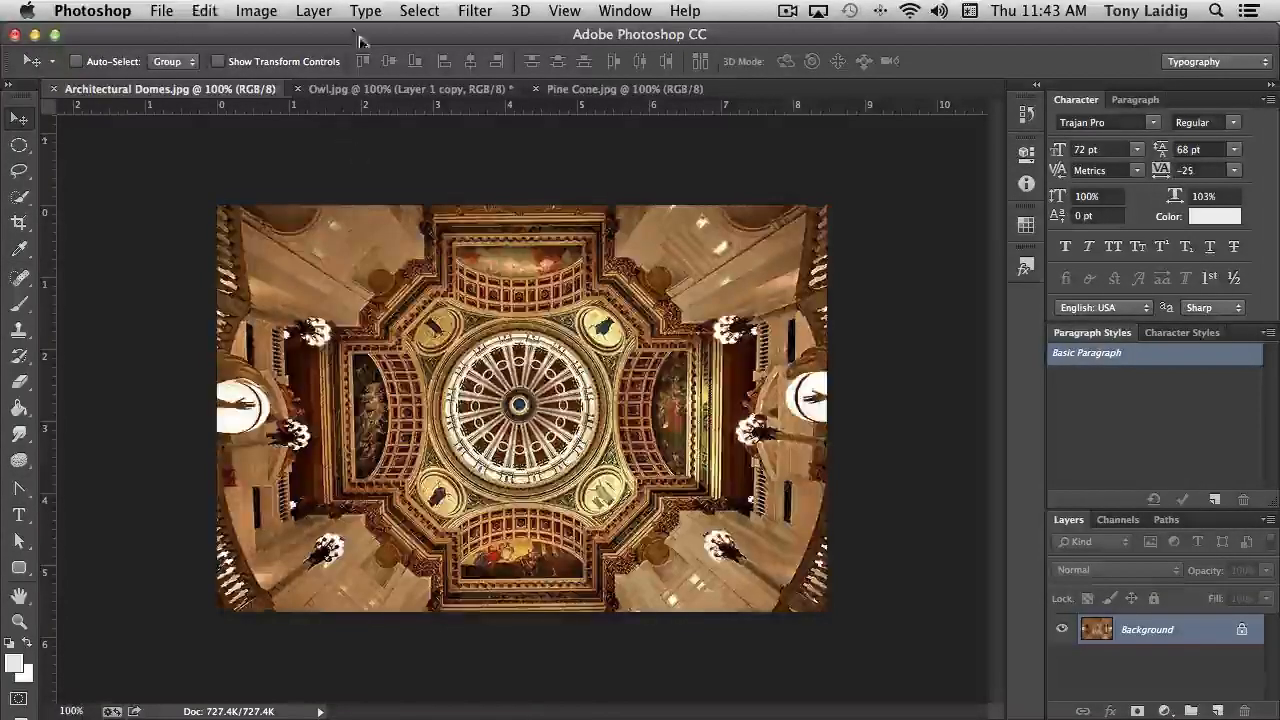
Apply a Zoom Radial Blur at Good quality to the dome photo, with the Amount reduced to well below half
{"action": "left_click", "coordinate": [467, 12]}
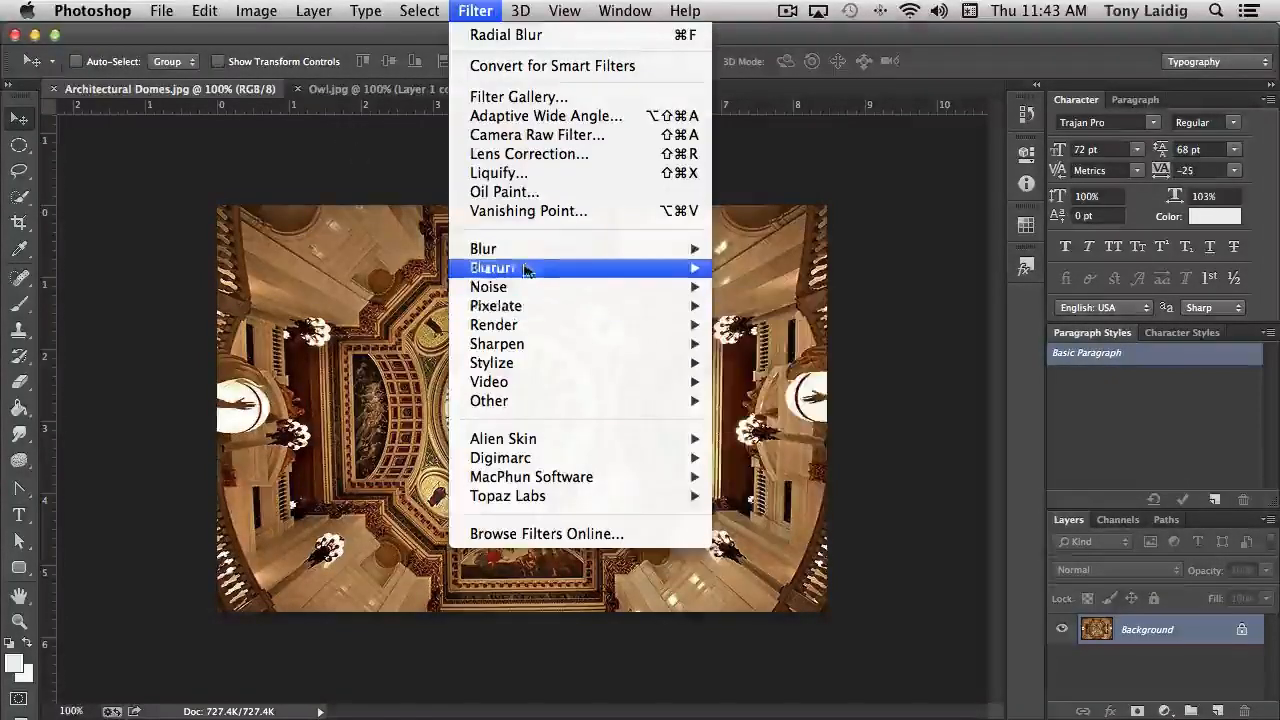
{"action": "mouse_move", "coordinate": [640, 248]}
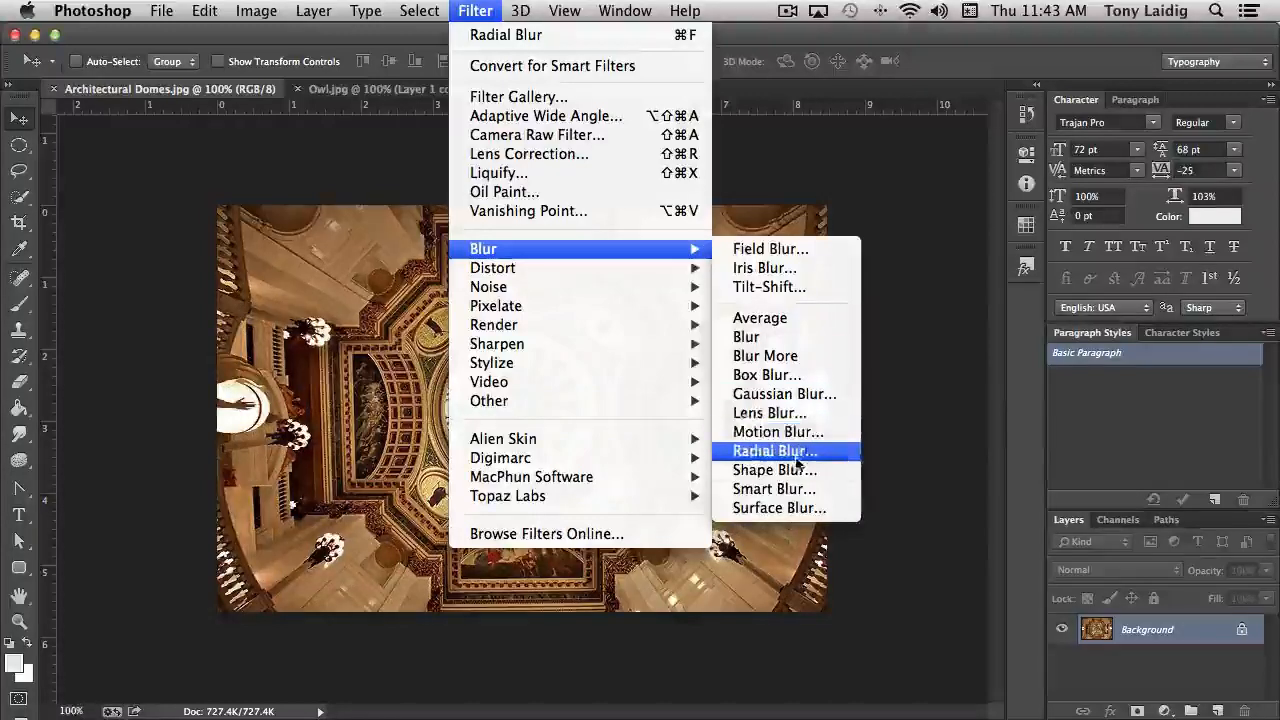
{"action": "left_click", "coordinate": [826, 451]}
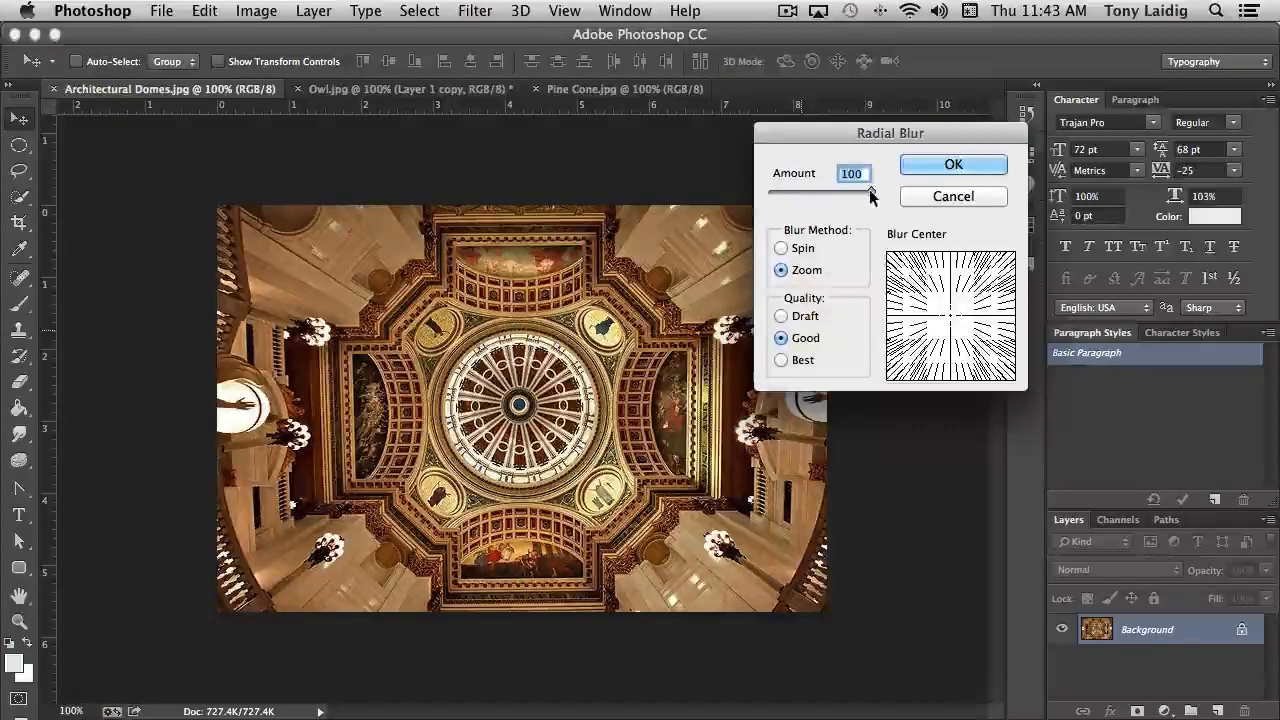
{"action": "left_click_drag", "start_coordinate": [870, 190], "coordinate": [804, 193]}
{"action": "left_click", "coordinate": [955, 165]}
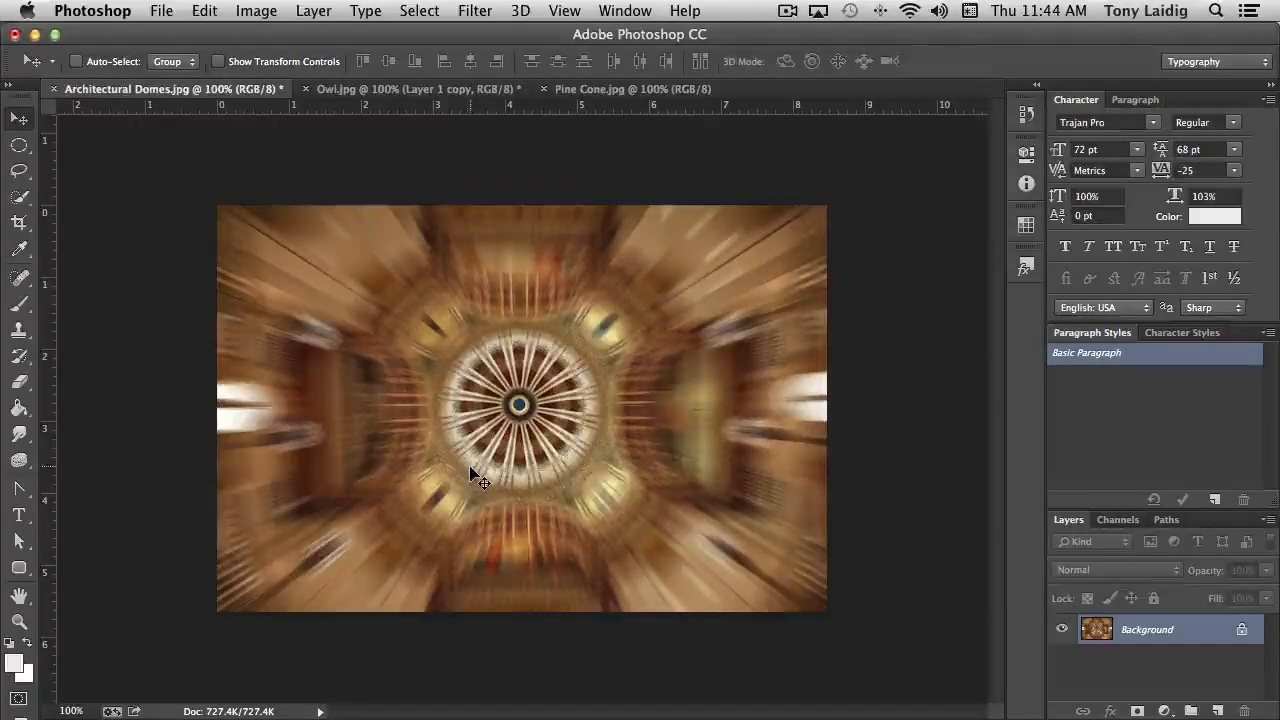
Undo the Zoom Radial Blur on the dome photo and cover it with a new layer filled with black
{"action": "key", "text": "ctrl+z"}
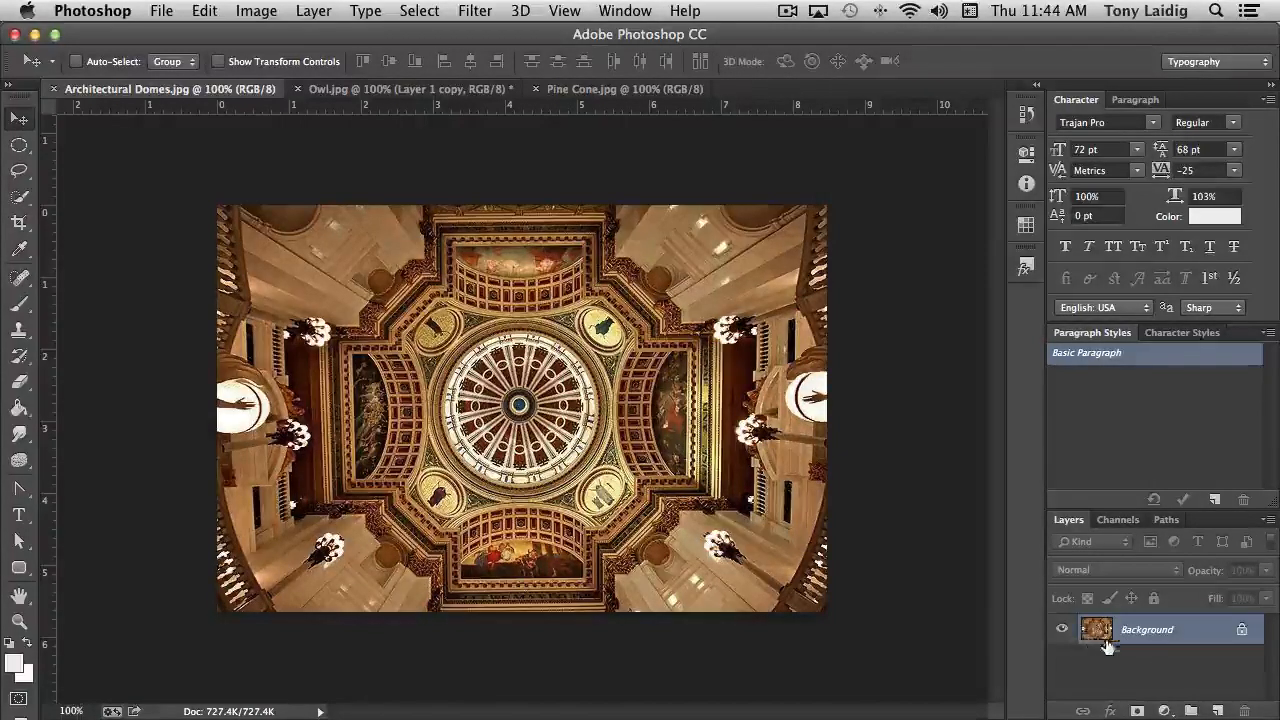
{"action": "left_click", "coordinate": [1216, 711]}
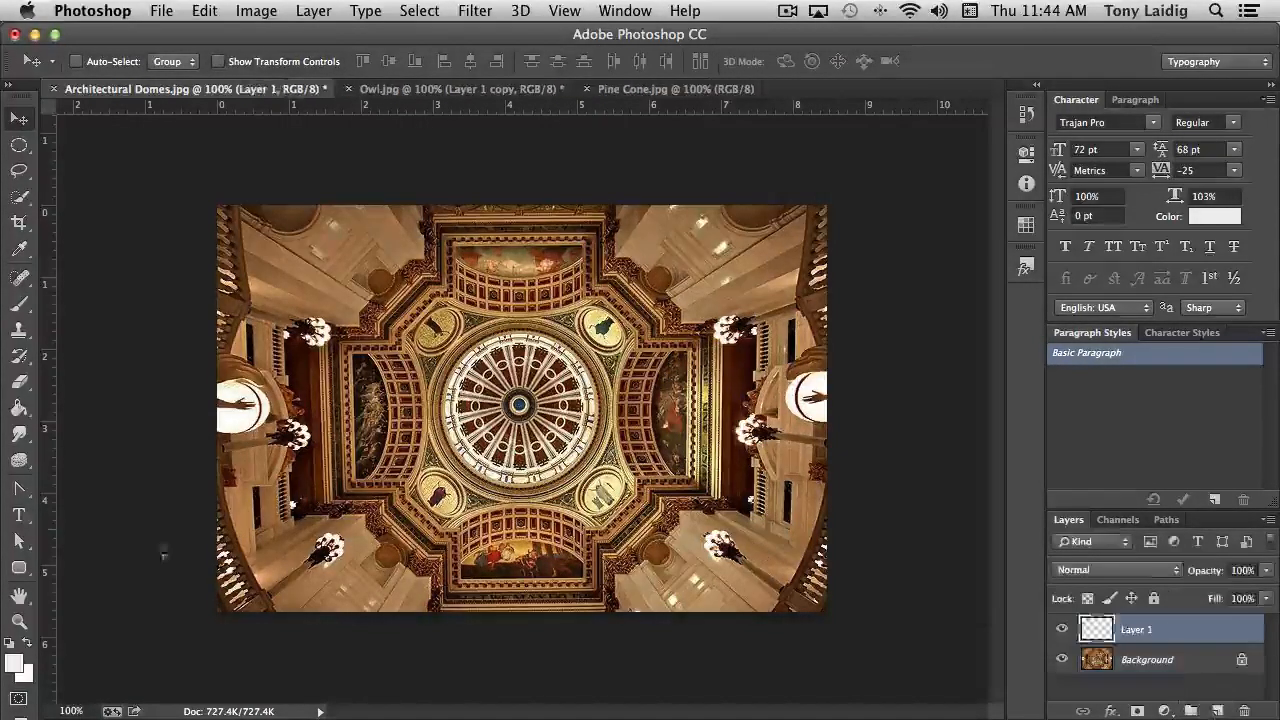
{"action": "left_click", "coordinate": [9, 647]}
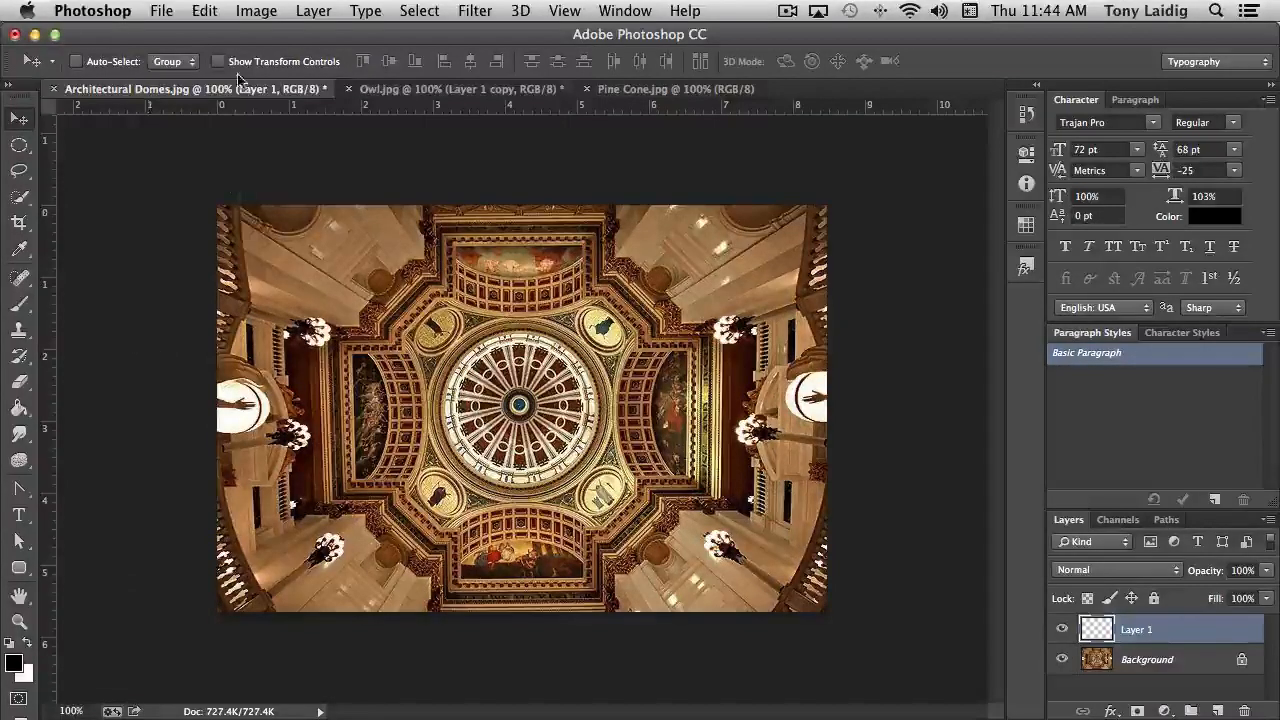
{"action": "left_click", "coordinate": [205, 10]}
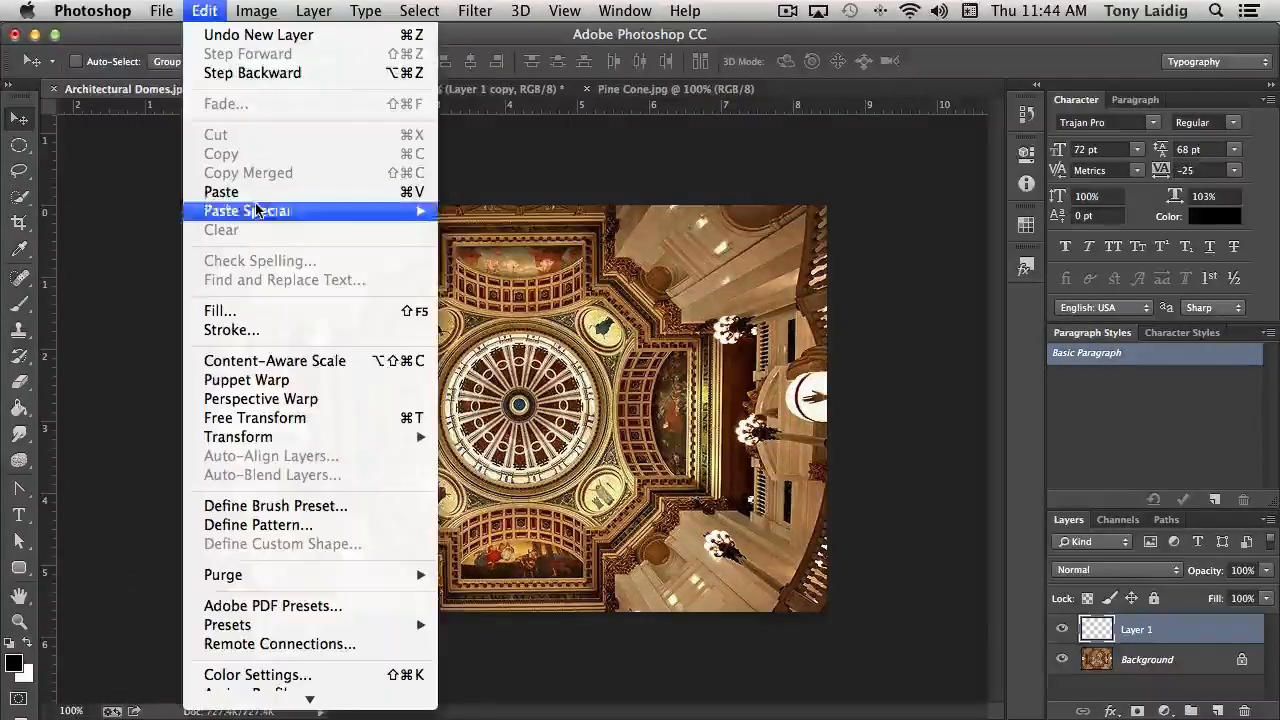
{"action": "left_click", "coordinate": [250, 310]}
{"action": "left_click", "coordinate": [766, 201]}
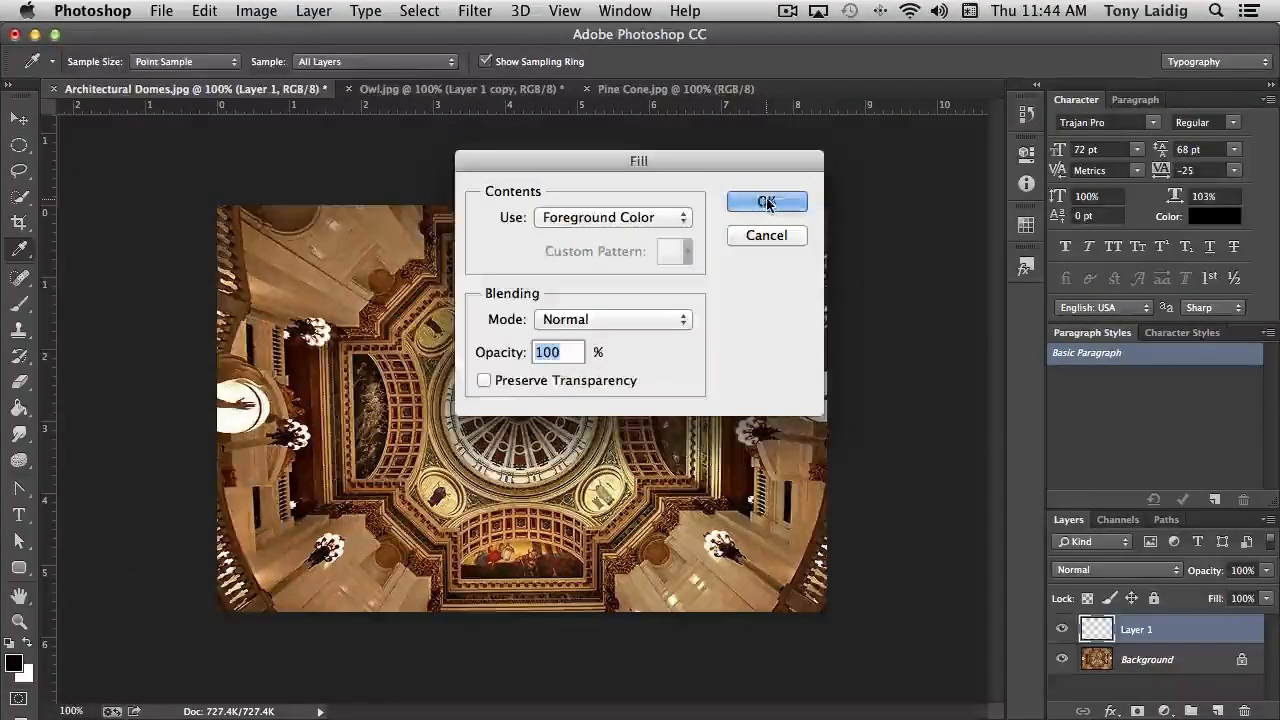
{"action": "key", "text": "v"}
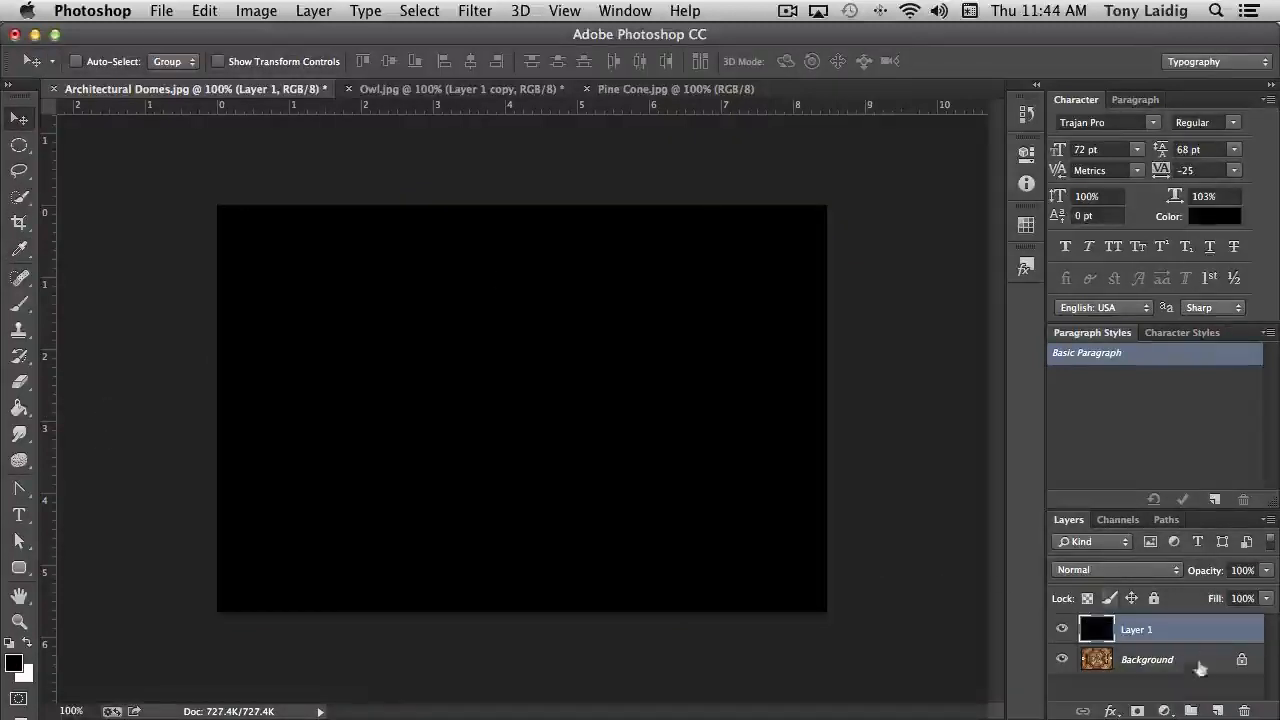
Add another empty layer above the black one and place vertical and horizontal guides crossing at the canvas centre
{"action": "left_click", "coordinate": [1218, 710]}
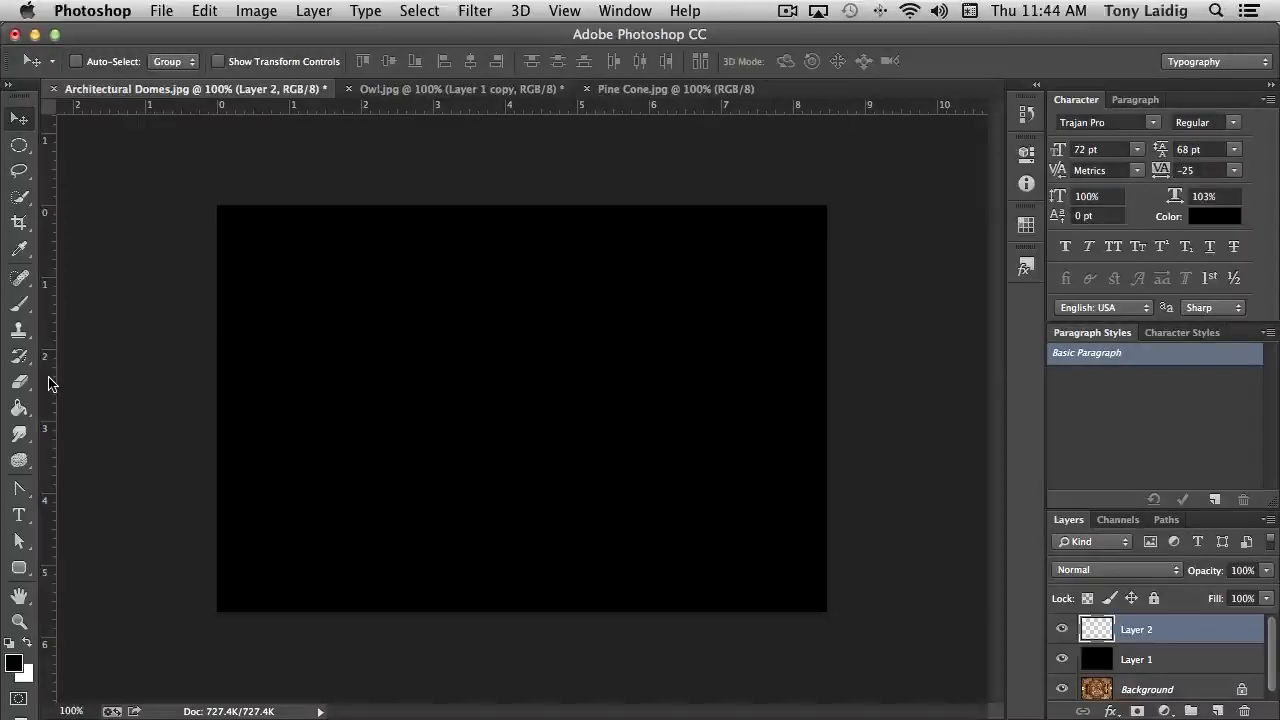
{"action": "left_click_drag", "start_coordinate": [50, 380], "coordinate": [524, 441]}
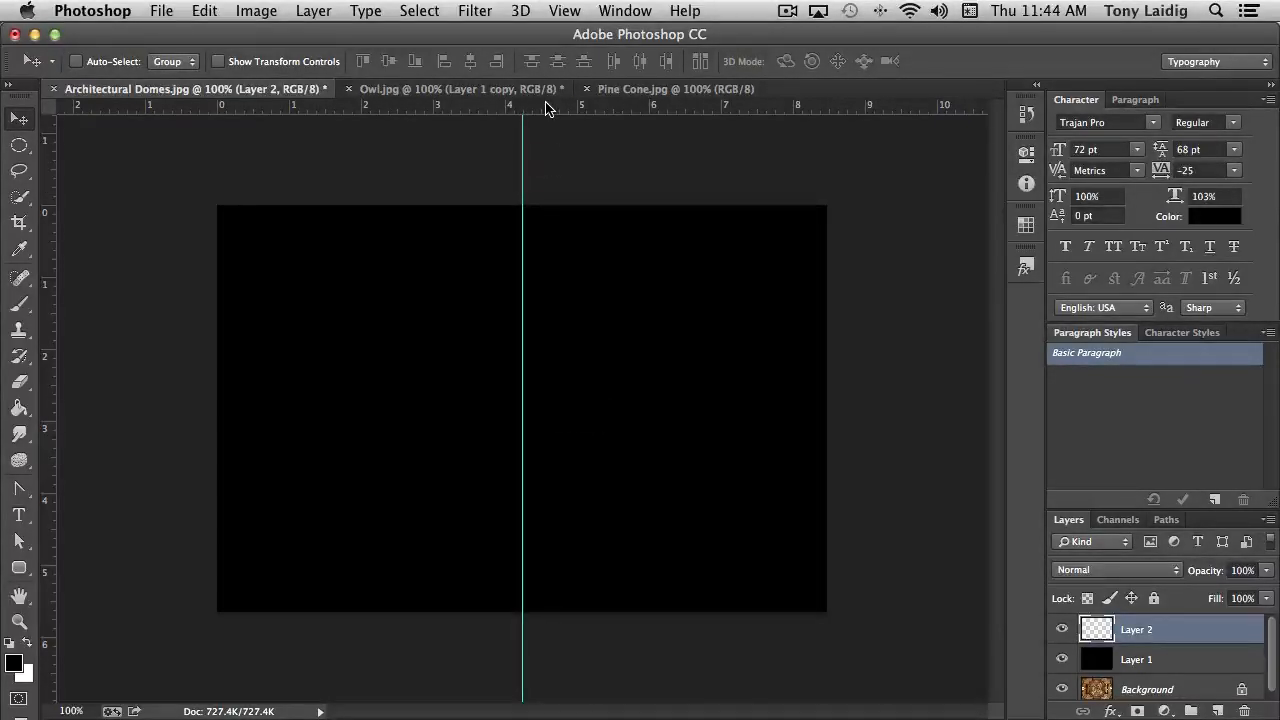
{"action": "left_click_drag", "start_coordinate": [546, 108], "coordinate": [546, 410]}
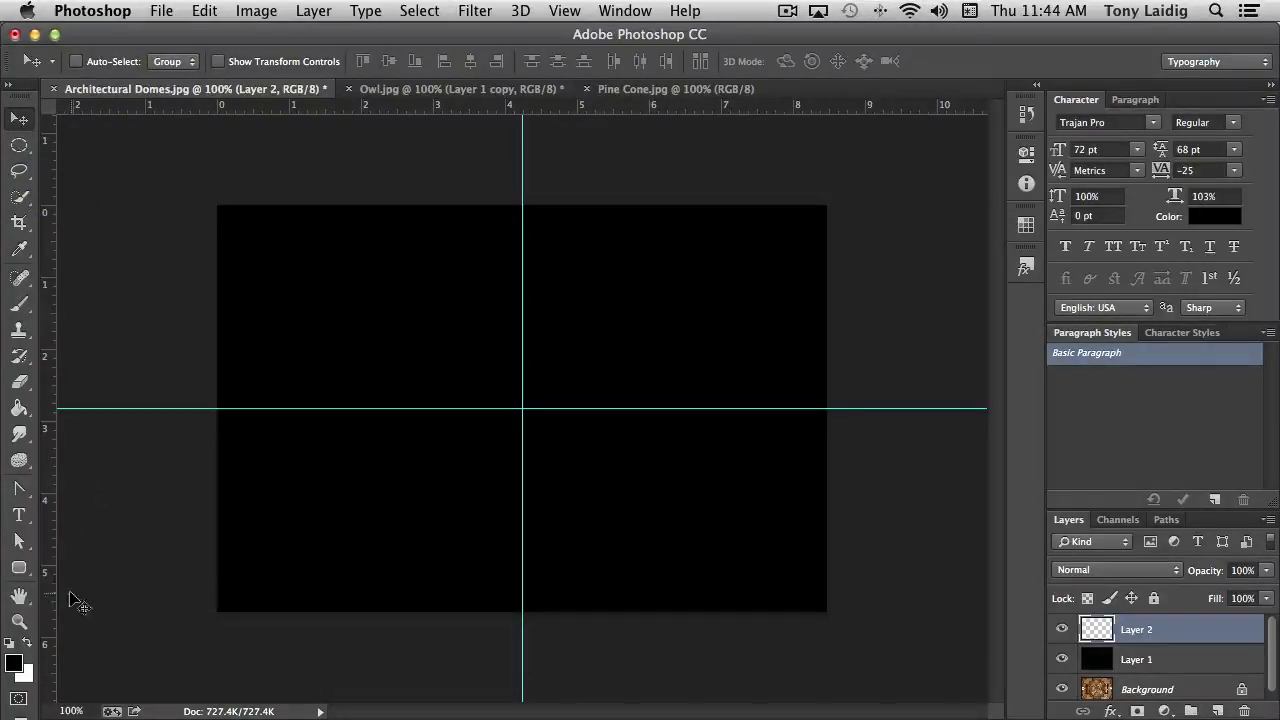
Draw a black irregular starburst custom shape about 136 × 130 px near the crossing of the guides
{"action": "left_click", "coordinate": [18, 568]}
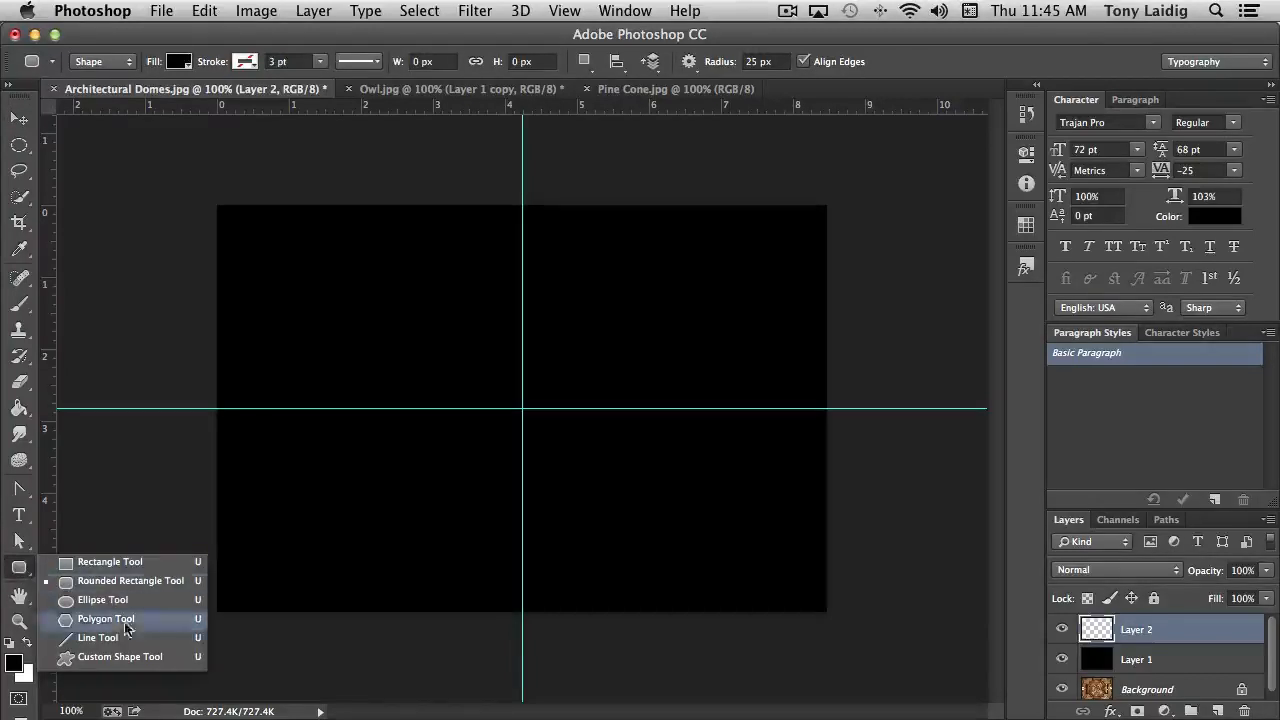
{"action": "left_click", "coordinate": [125, 656]}
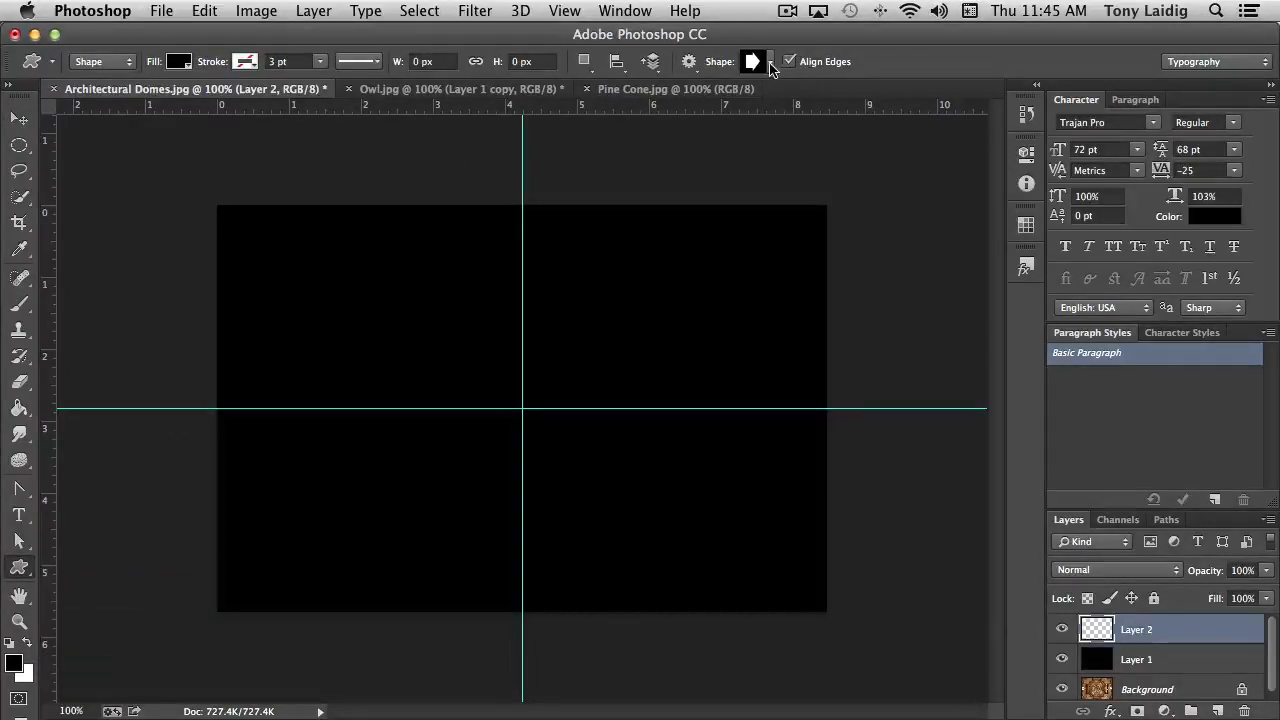
{"action": "left_click", "coordinate": [771, 63]}
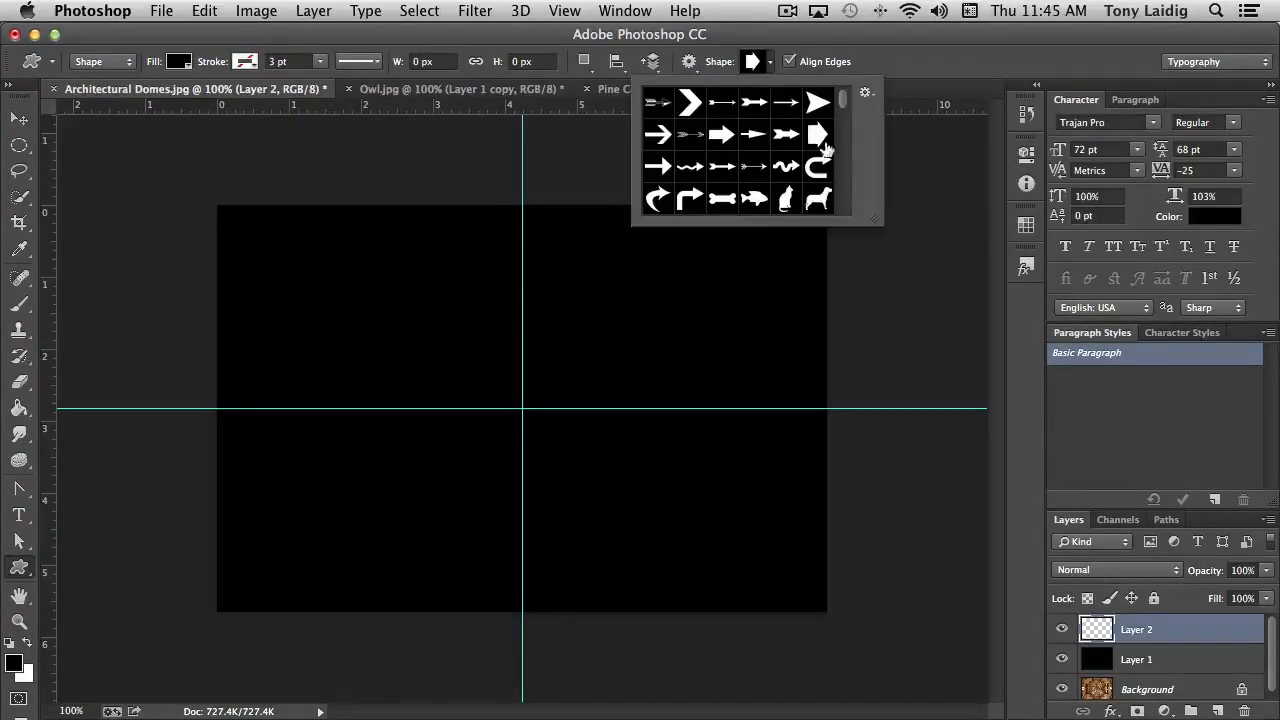
{"action": "scroll", "coordinate": [826, 148], "scroll_direction": "down", "scroll_amount": 10}
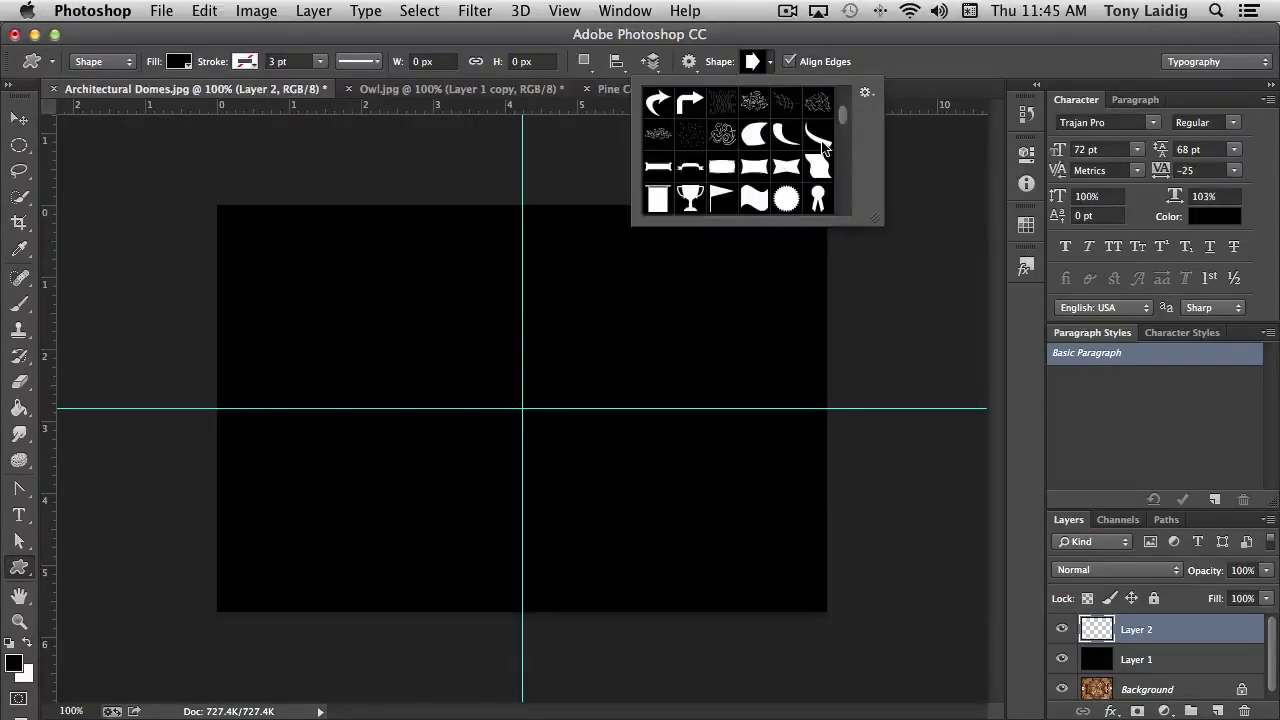
{"action": "scroll", "coordinate": [822, 146], "scroll_direction": "down", "scroll_amount": 10}
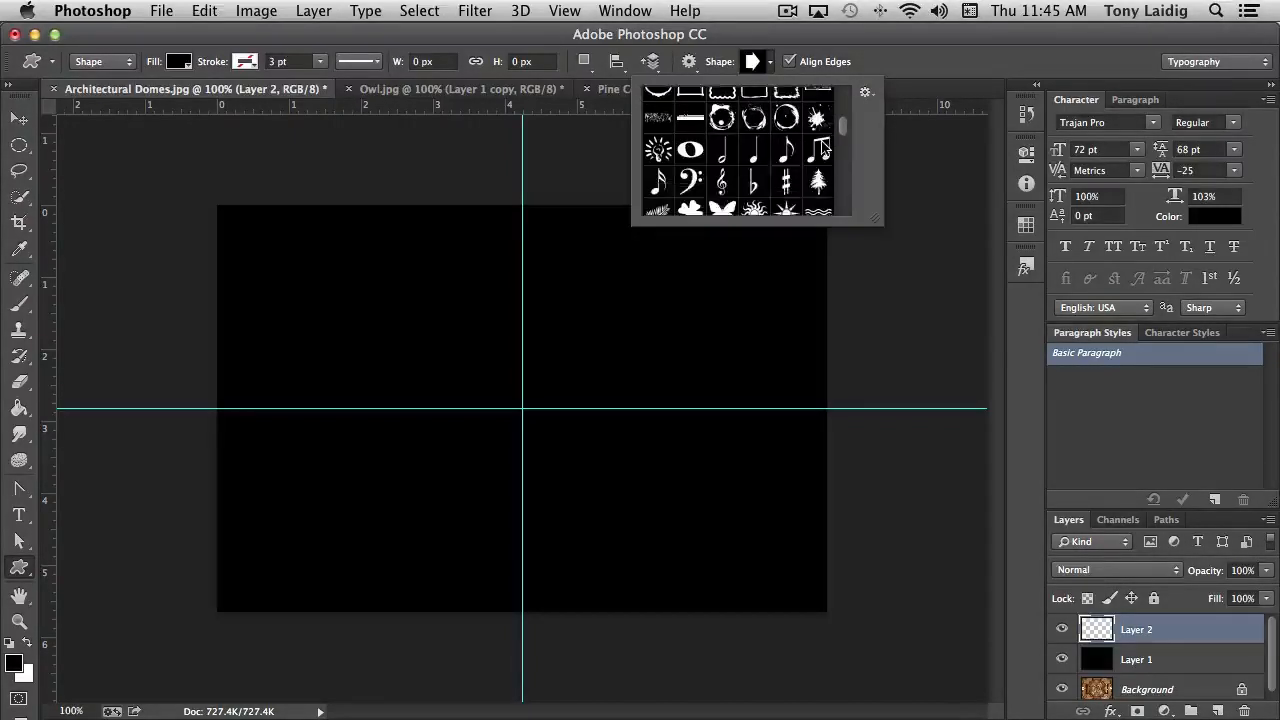
{"action": "scroll", "coordinate": [822, 146], "scroll_direction": "down", "scroll_amount": 8}
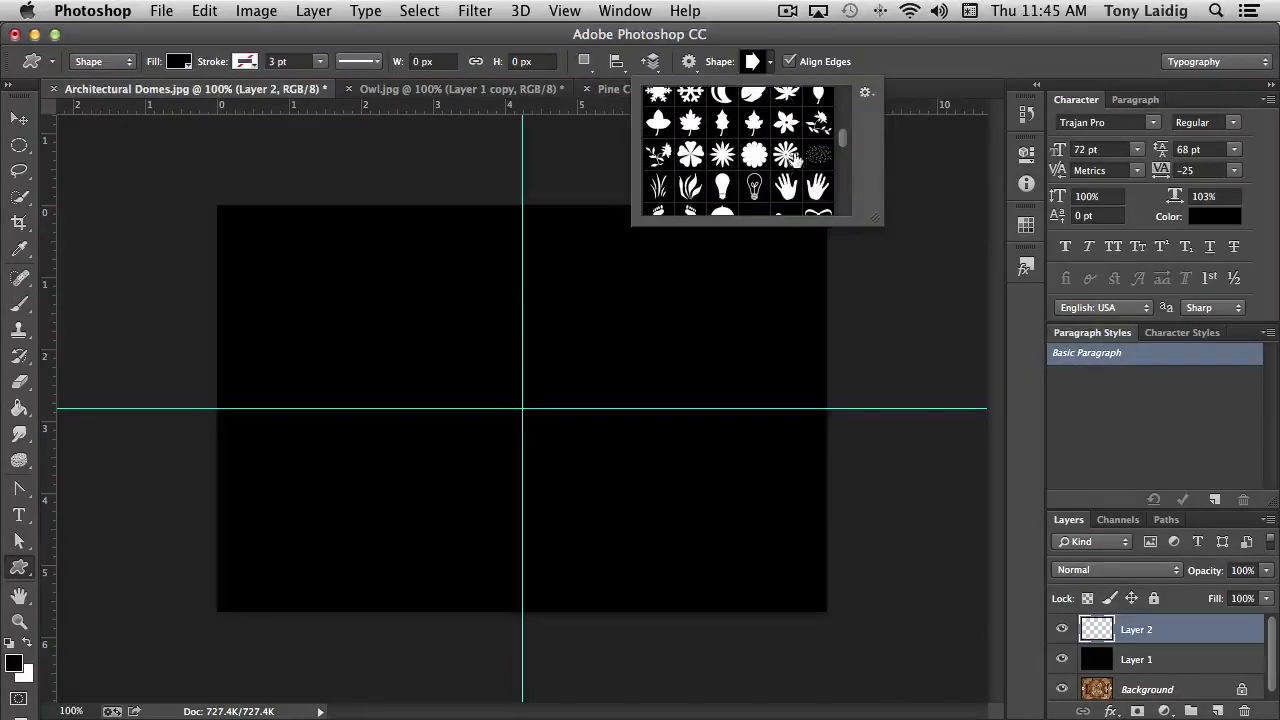
{"action": "scroll", "coordinate": [795, 160], "scroll_direction": "down", "scroll_amount": 1}
{"action": "scroll", "coordinate": [796, 156], "scroll_direction": "up", "scroll_amount": 2}
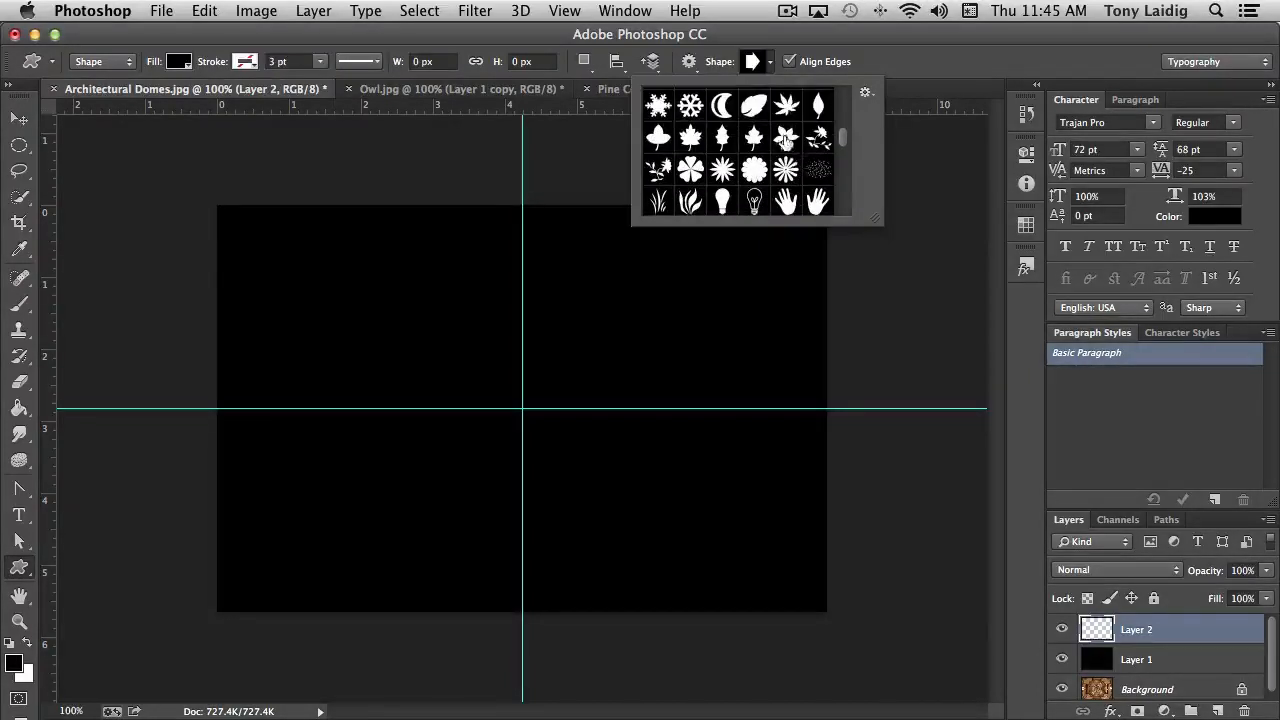
{"action": "scroll", "coordinate": [793, 160], "scroll_direction": "down", "scroll_amount": 8}
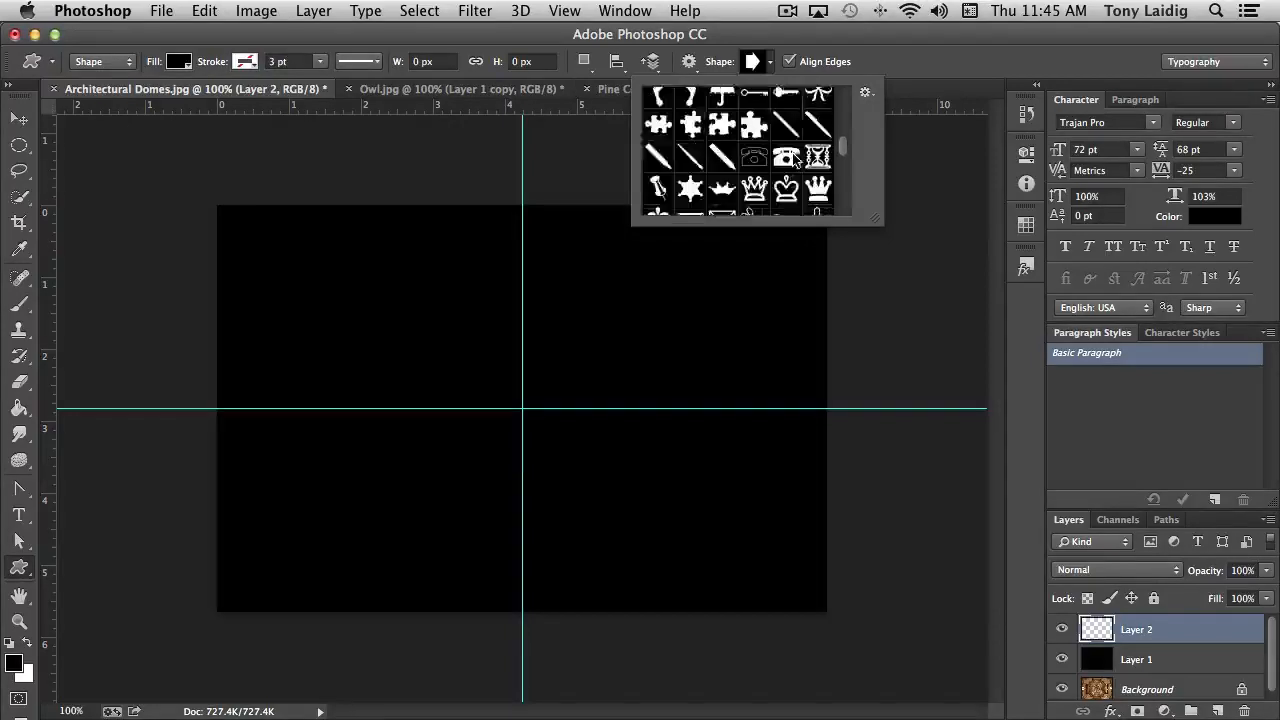
{"action": "scroll", "coordinate": [794, 157], "scroll_direction": "down", "scroll_amount": 4}
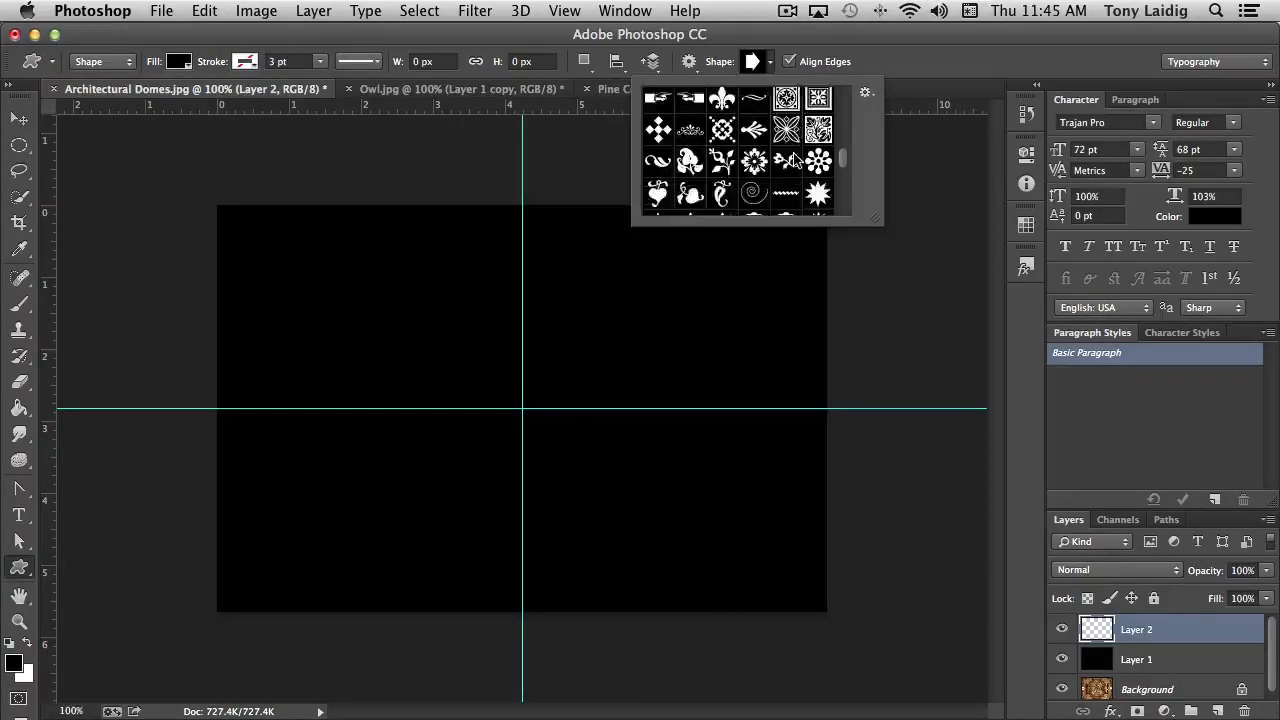
{"action": "scroll", "coordinate": [795, 159], "scroll_direction": "down", "scroll_amount": 2}
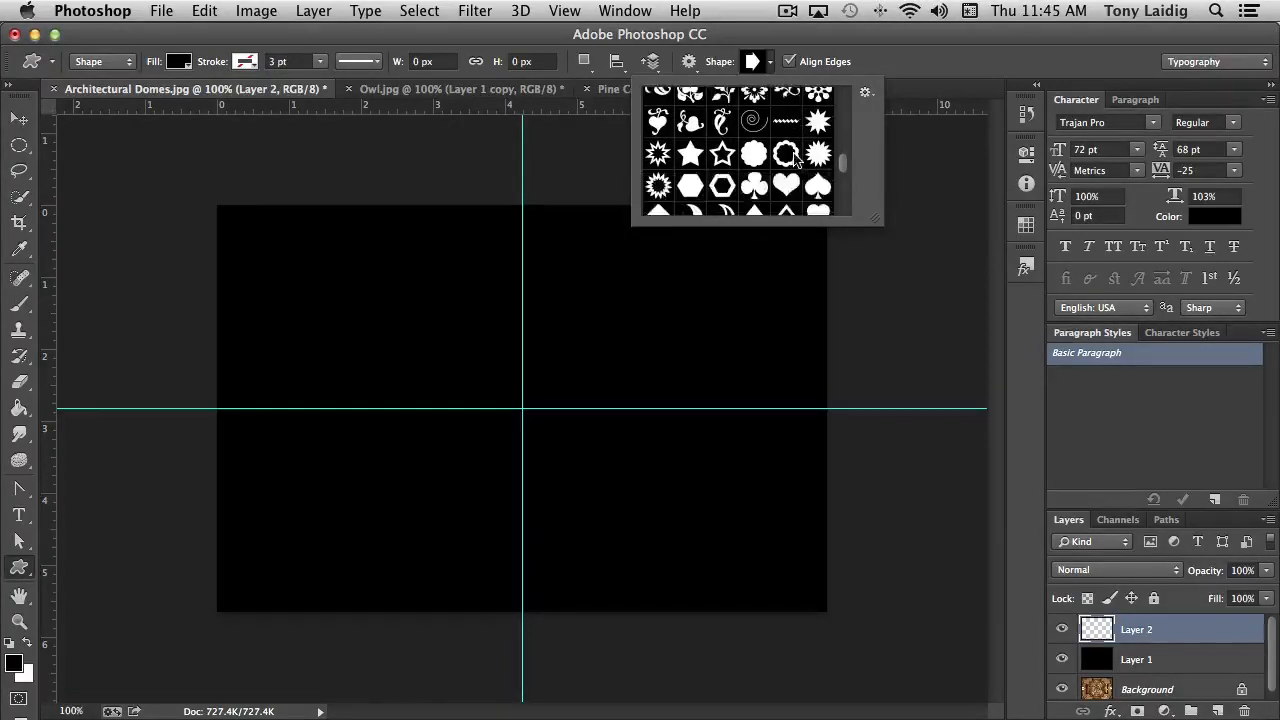
{"action": "scroll", "coordinate": [785, 155], "scroll_direction": "down", "scroll_amount": 2}
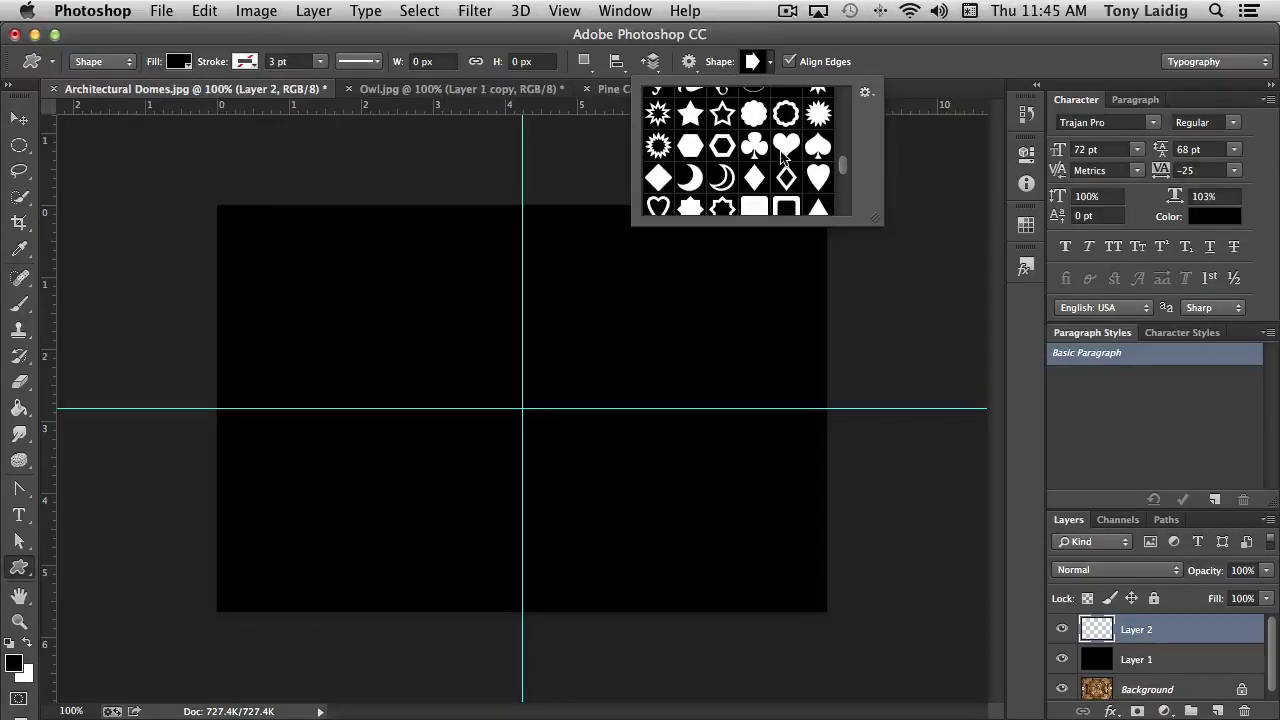
{"action": "scroll", "coordinate": [785, 157], "scroll_direction": "down", "scroll_amount": 5}
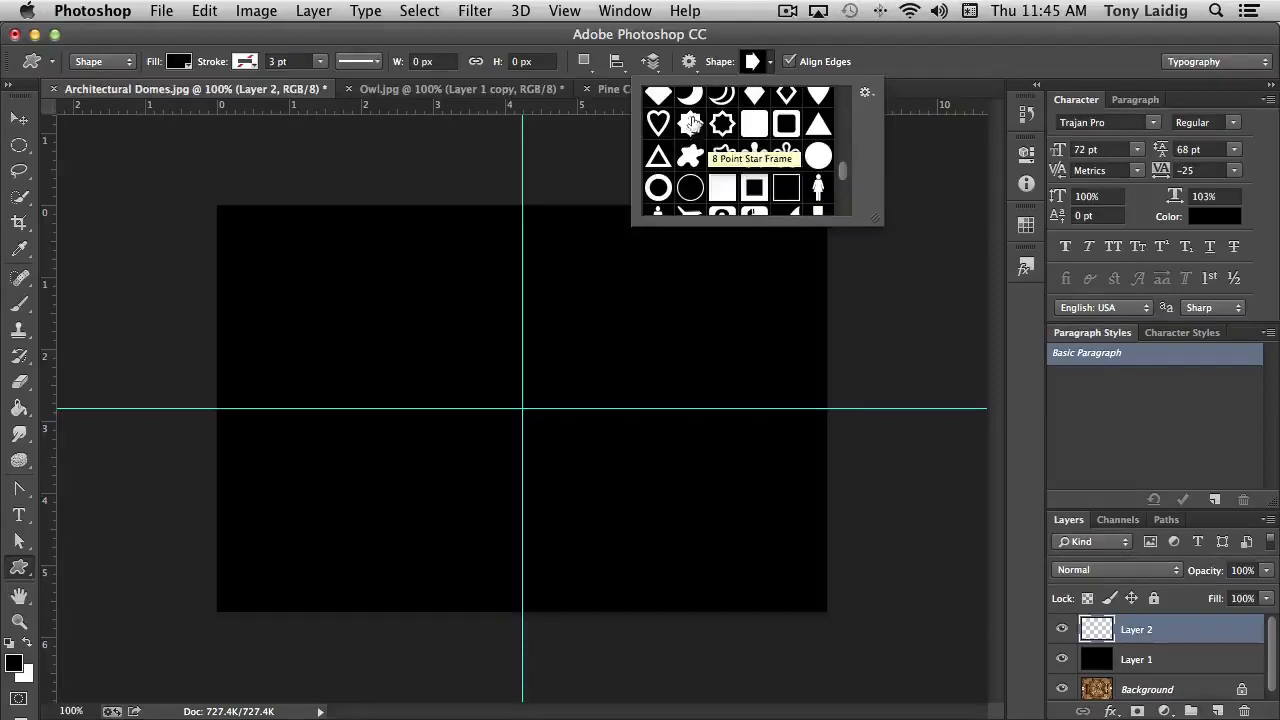
{"action": "scroll", "coordinate": [685, 140], "scroll_direction": "down", "scroll_amount": 6}
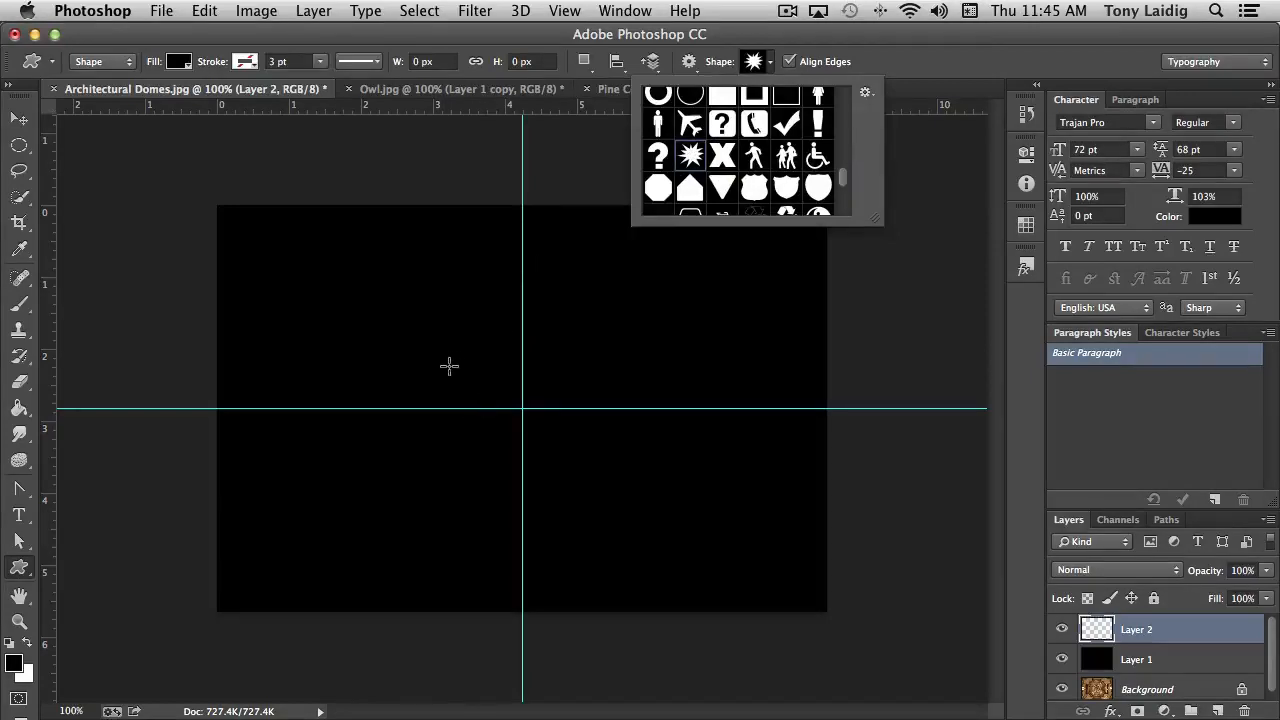
{"action": "left_click_drag", "start_coordinate": [454, 368], "coordinate": [628, 497]}
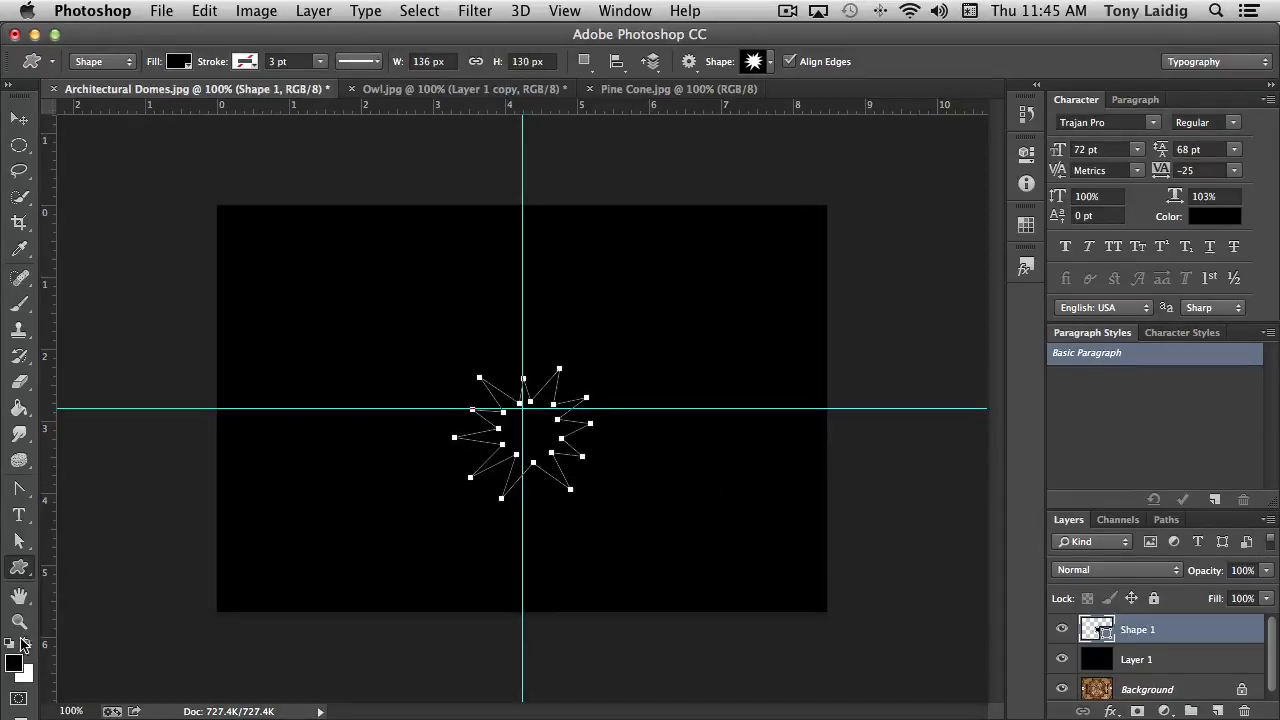
Centre the starburst on the guide crossing, hiding the black Layer 1 while moving it and showing that layer again
{"action": "left_click", "coordinate": [19, 118]}
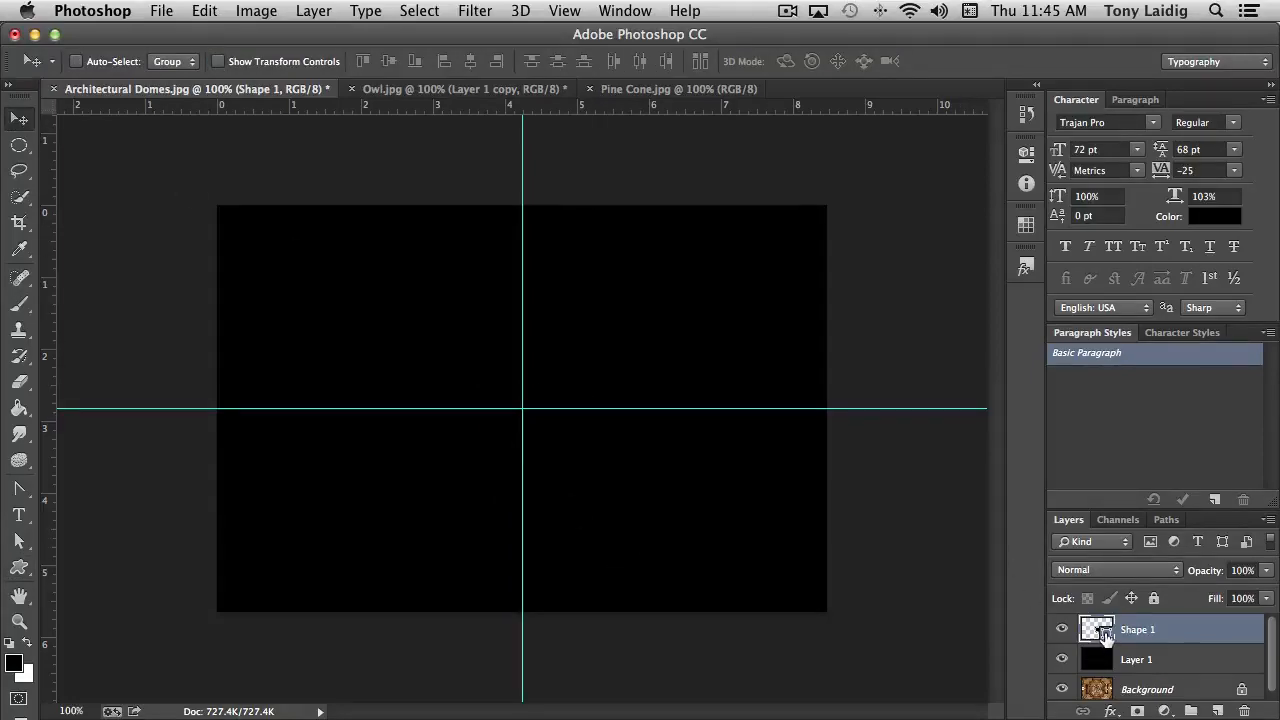
{"action": "left_click", "coordinate": [1062, 659]}
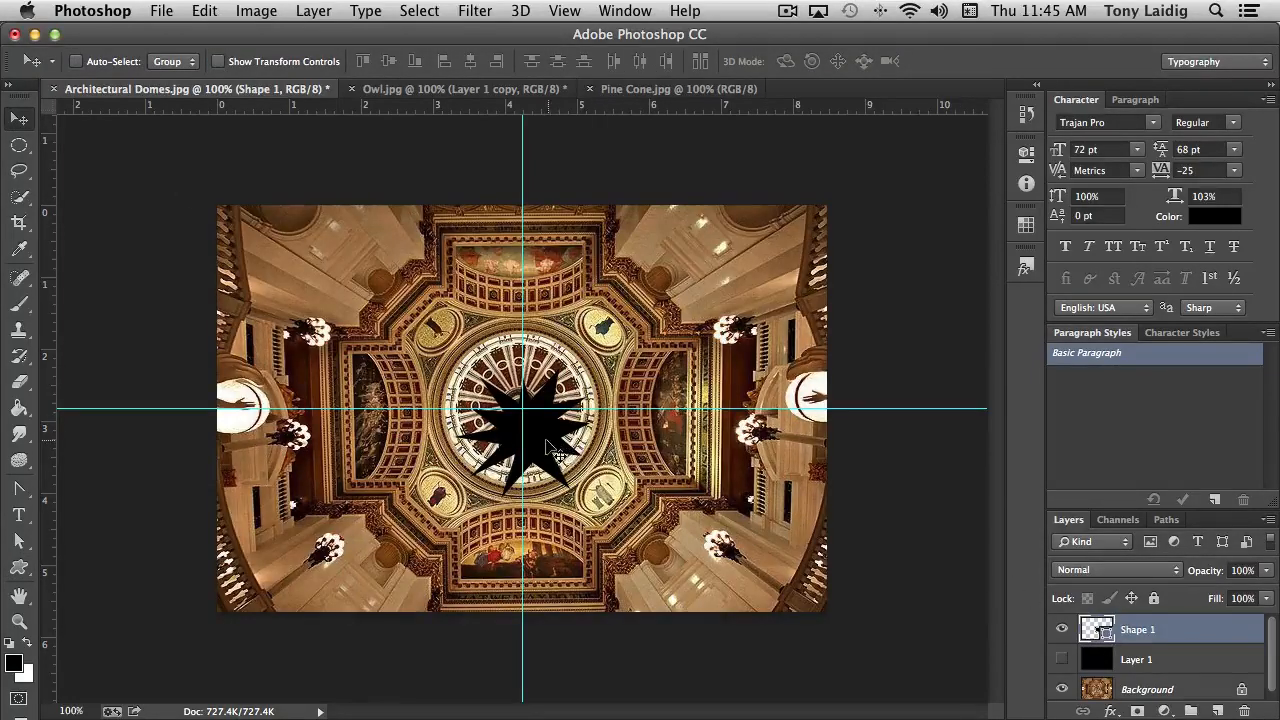
{"action": "mouse_move", "coordinate": [548, 447]}
{"action": "left_mouse_down"}
{"action": "mouse_move", "coordinate": [476, 433]}
{"action": "mouse_move", "coordinate": [547, 433]}
{"action": "mouse_move", "coordinate": [538, 425]}
{"action": "left_mouse_up"}
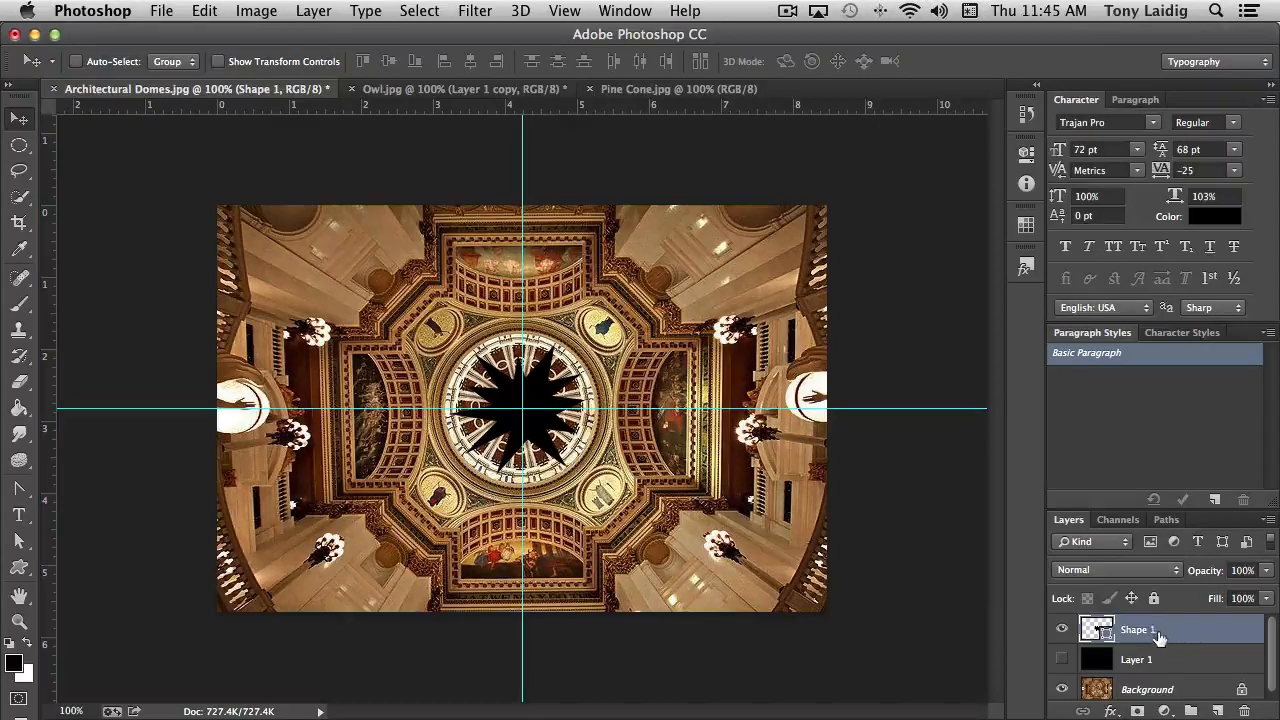
{"action": "left_click", "coordinate": [1062, 659]}
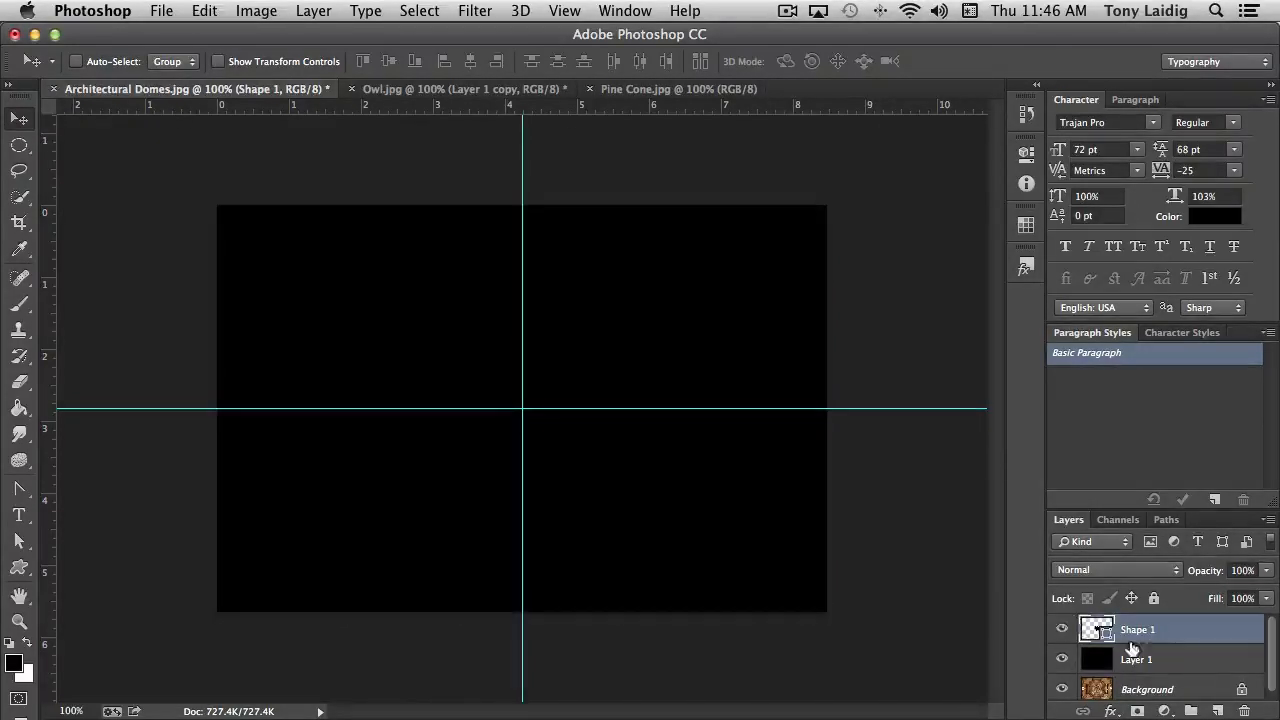
Hide the Shape 1 layer and load its starburst outline as a selection on a new empty layer above it
{"action": "left_click", "coordinate": [1061, 630]}
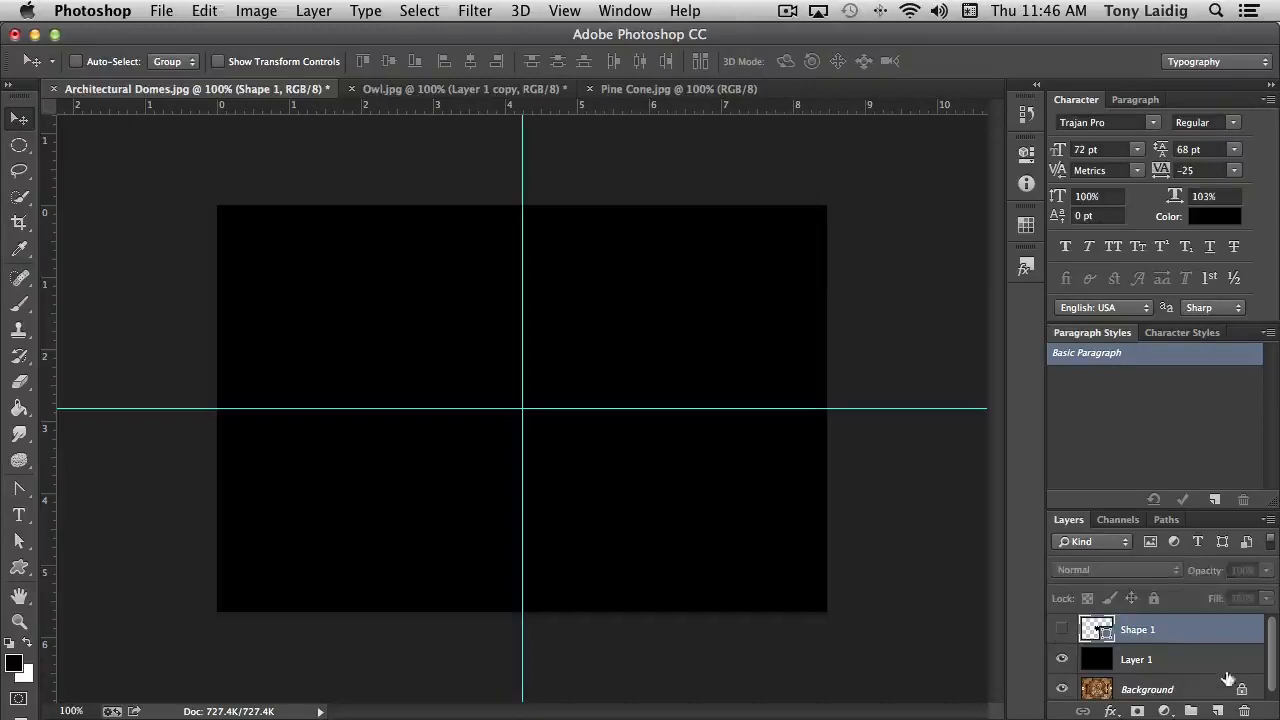
{"action": "left_click", "coordinate": [1218, 710]}
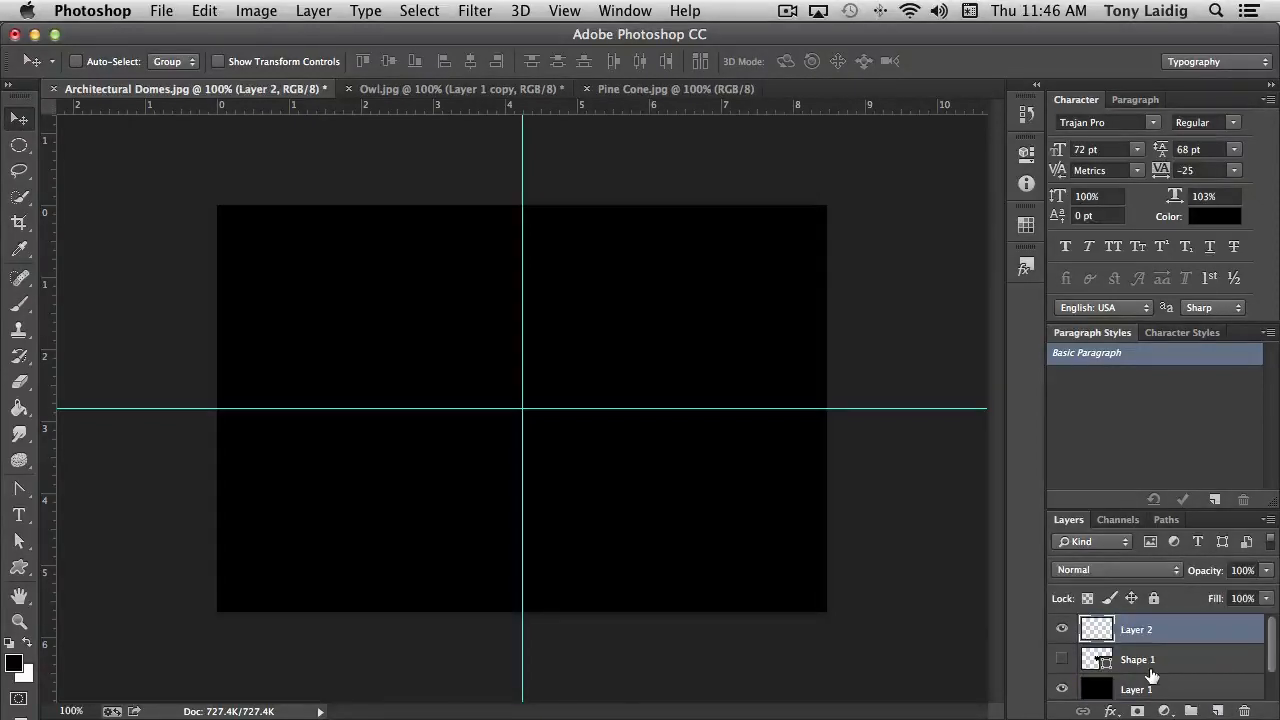
{"action": "left_click", "coordinate": [1097, 662], "text": "super"}
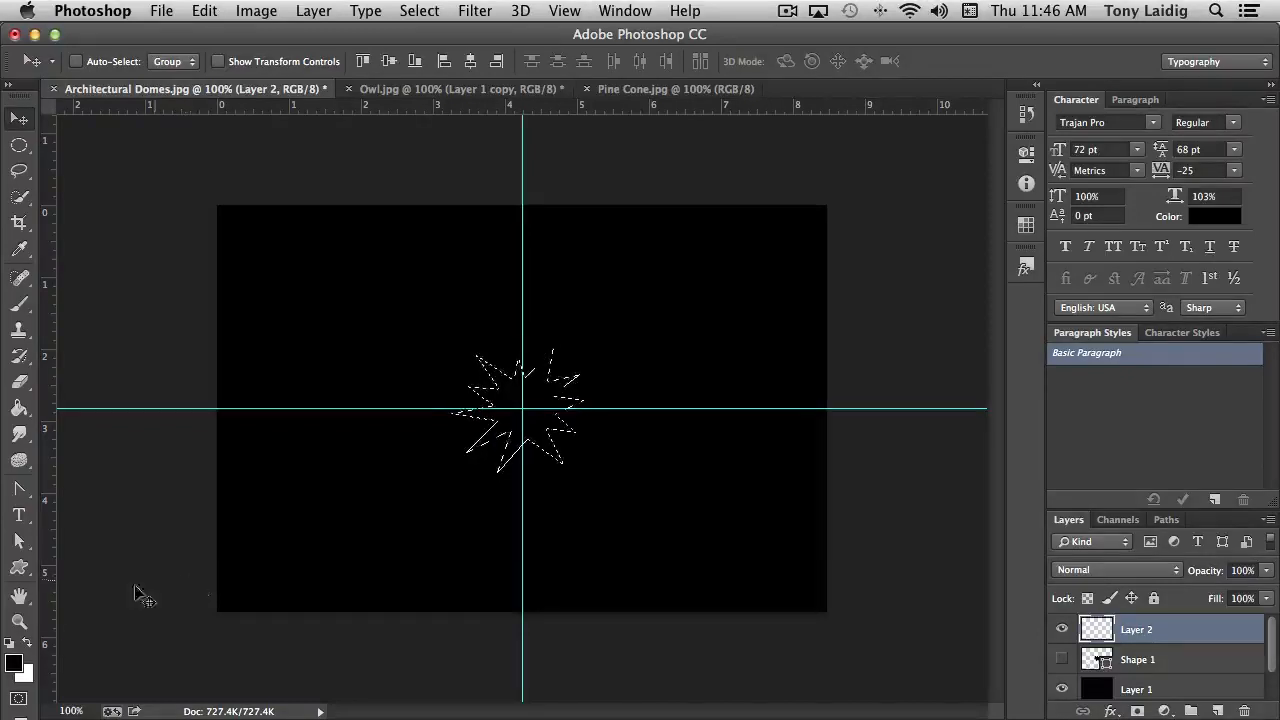
Fill the starburst selection with white as the foreground colour, in Normal mode at 100% opacity, and deselect it
{"action": "left_click", "coordinate": [29, 643]}
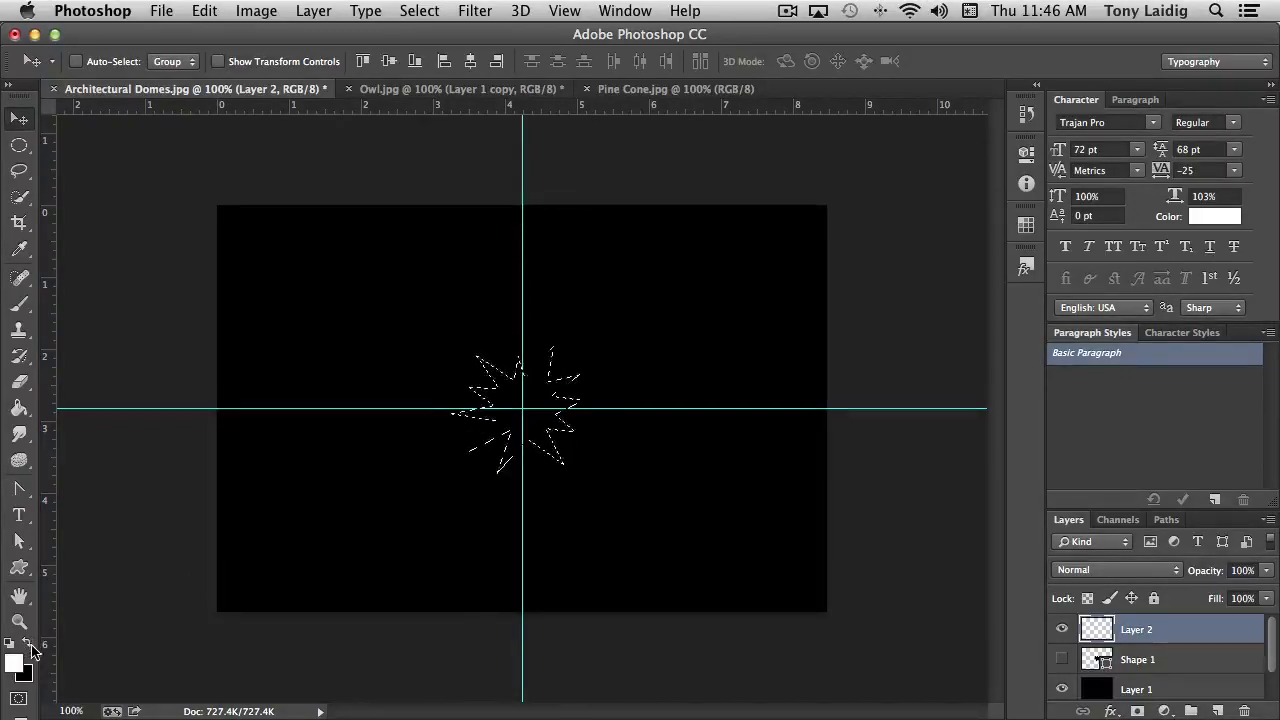
{"action": "left_click", "coordinate": [205, 11]}
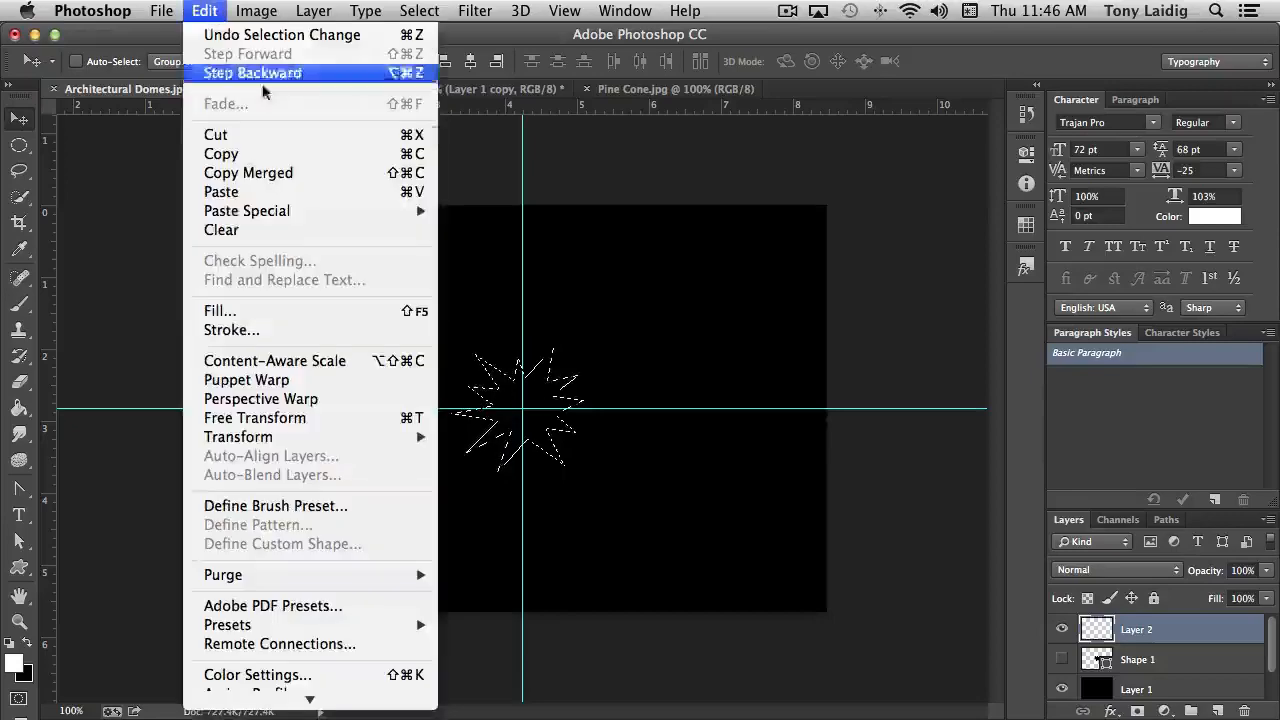
{"action": "left_click", "coordinate": [214, 309]}
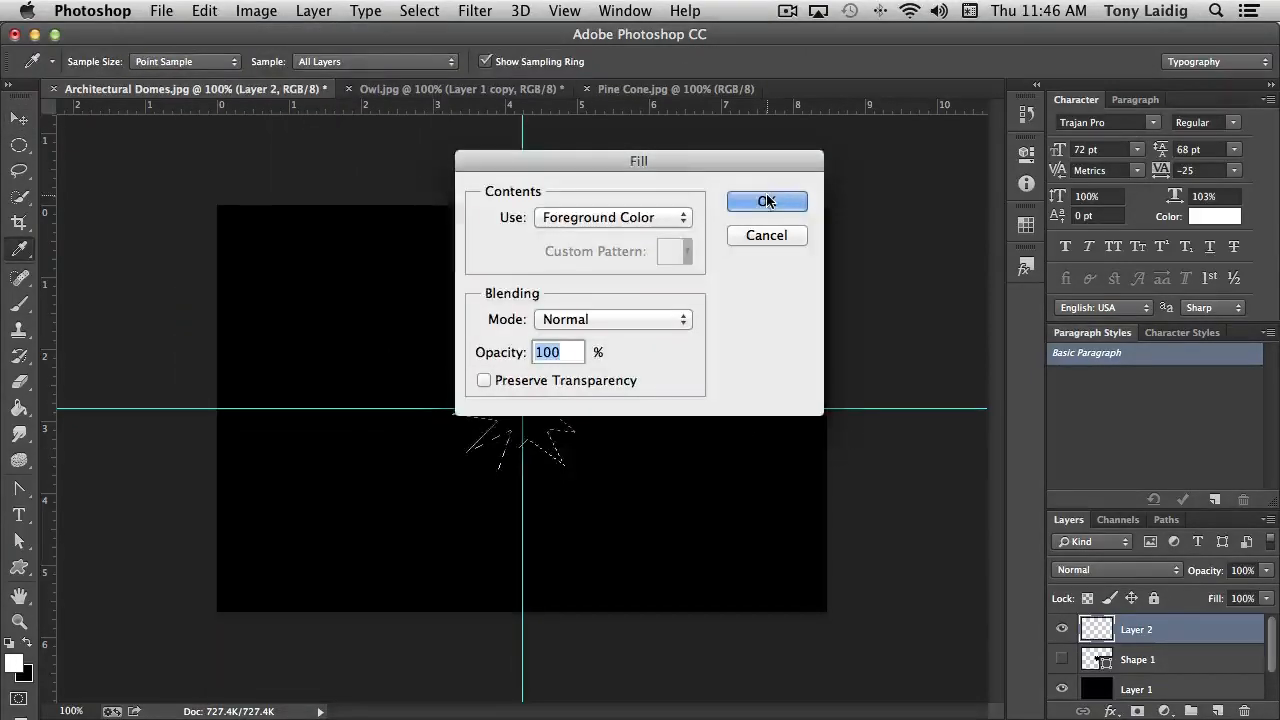
{"action": "key", "text": "Return"}
{"action": "key", "text": "v"}
{"action": "key", "text": "ctrl+d"}
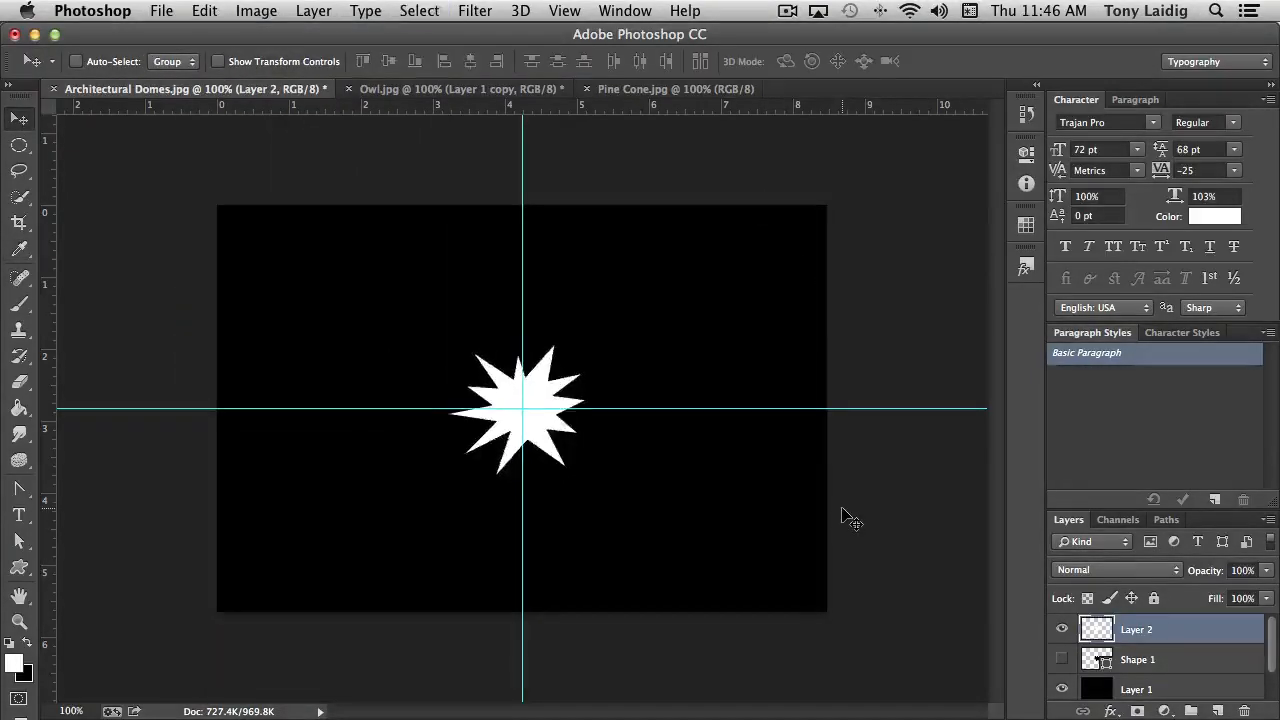
Apply a Radial Blur to the white starburst with amount 100, Zoom method and Good quality
{"action": "left_click", "coordinate": [474, 11]}
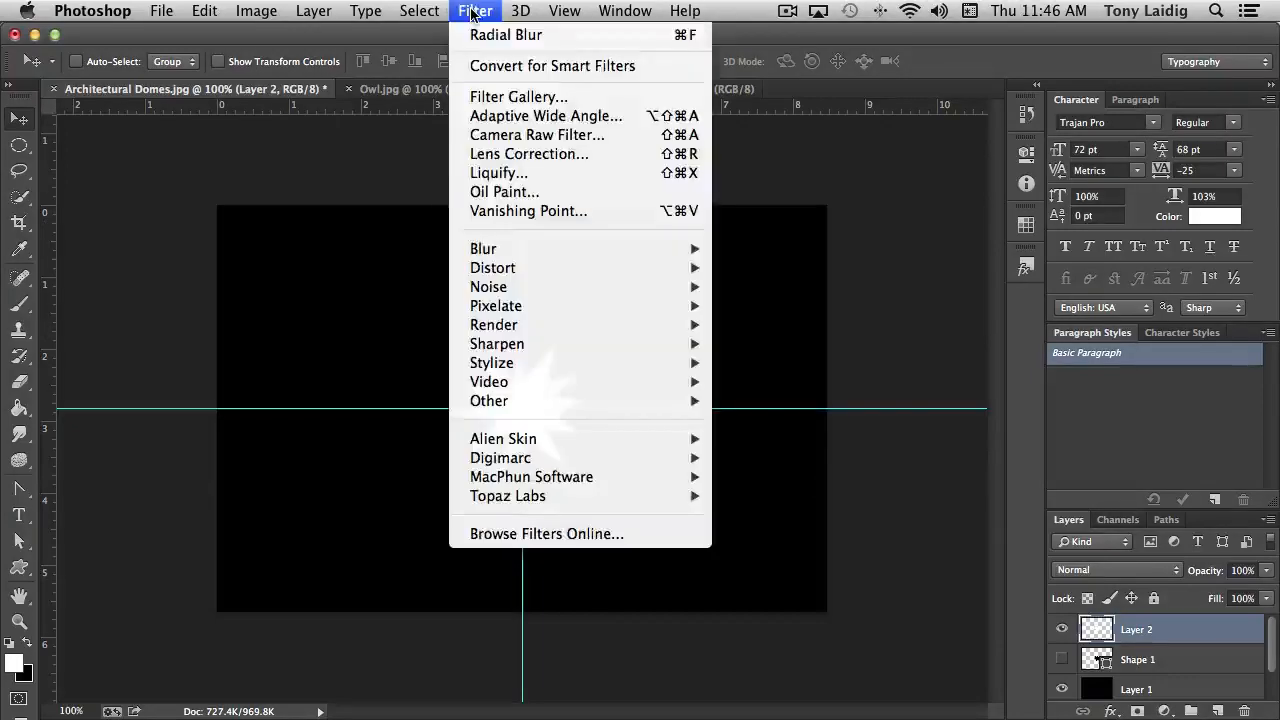
{"action": "mouse_move", "coordinate": [527, 250]}
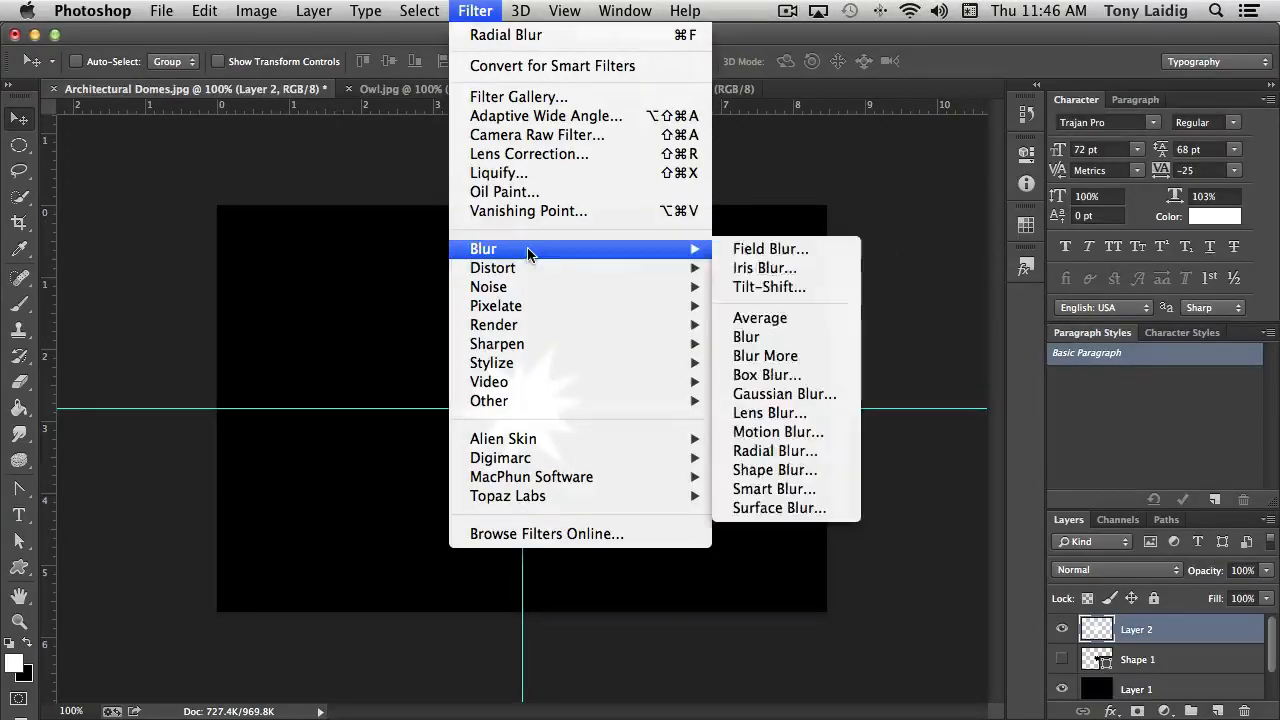
{"action": "left_click", "coordinate": [796, 451]}
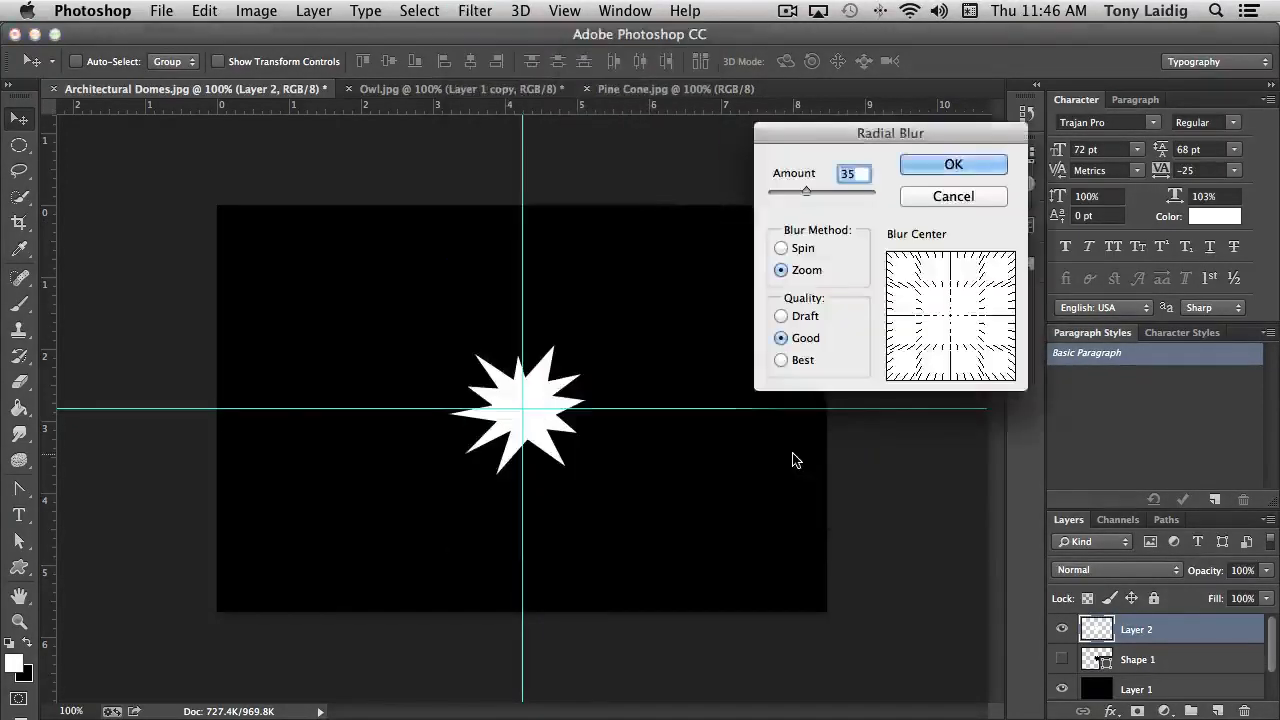
{"action": "left_click_drag", "start_coordinate": [807, 191], "coordinate": [872, 191]}
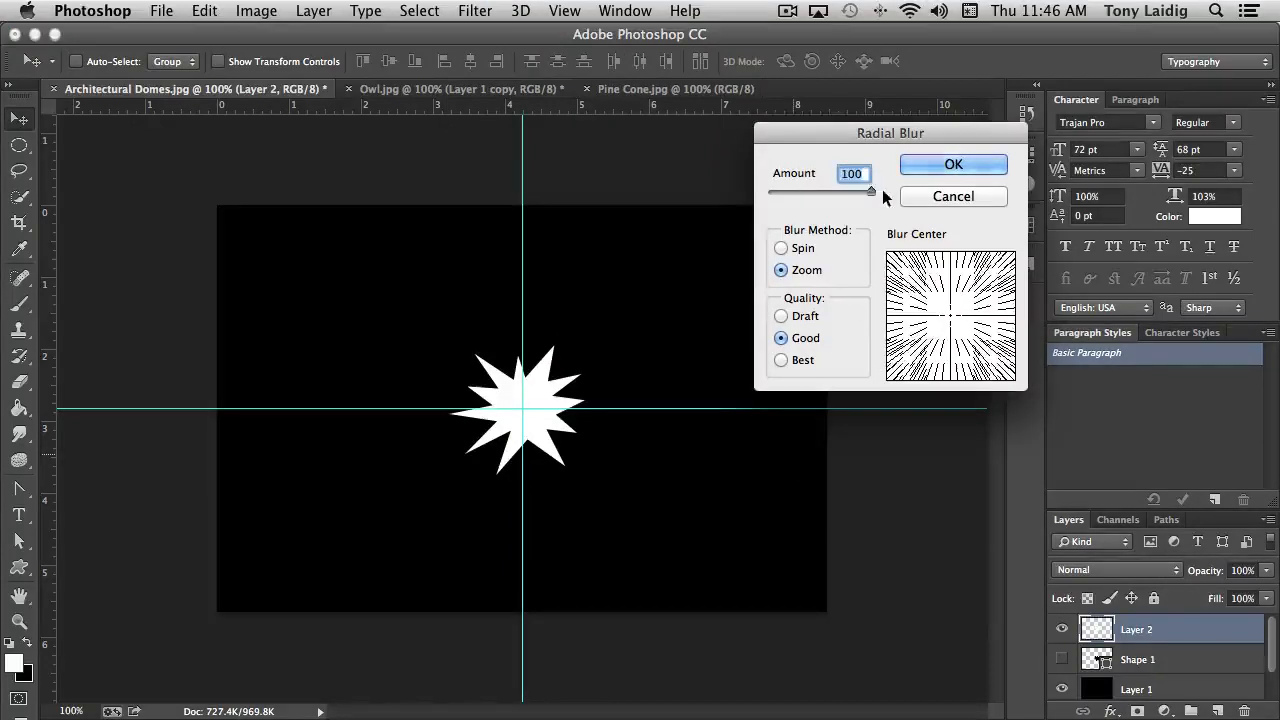
{"action": "left_click", "coordinate": [968, 164]}
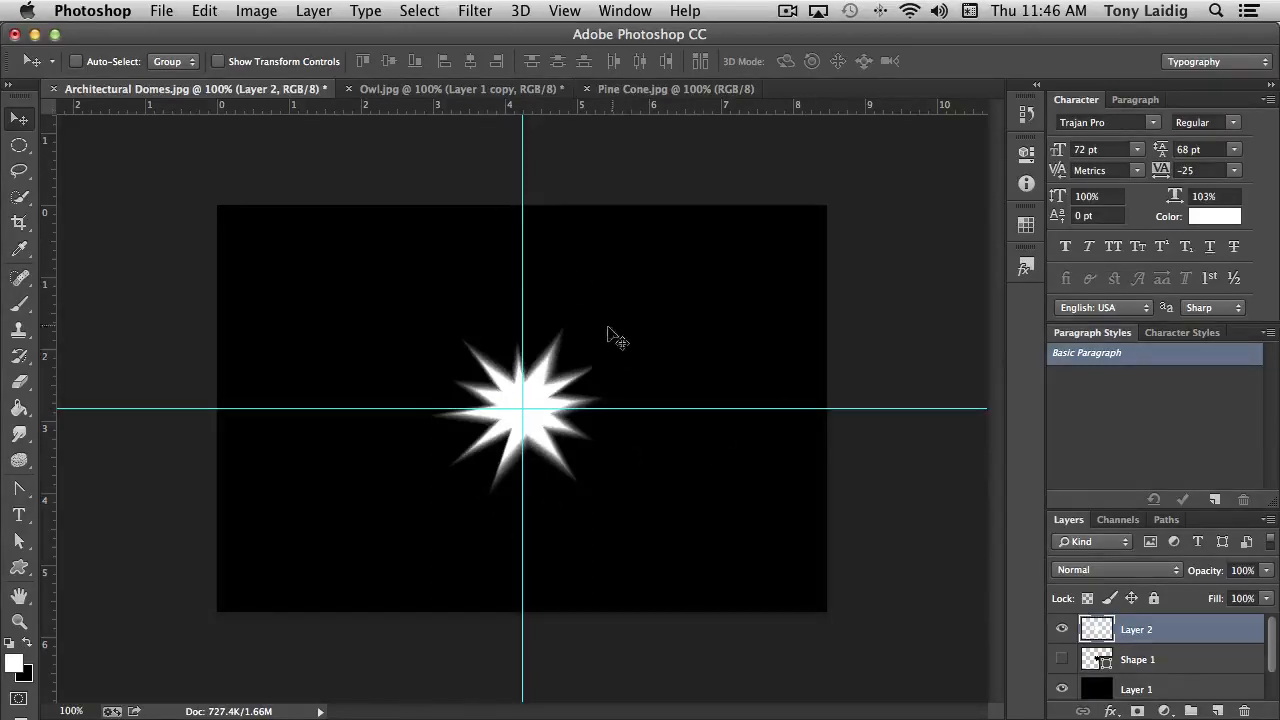
Repeat the same Radial Blur on the starburst three more times to lengthen its rays
{"action": "left_click", "coordinate": [466, 11]}
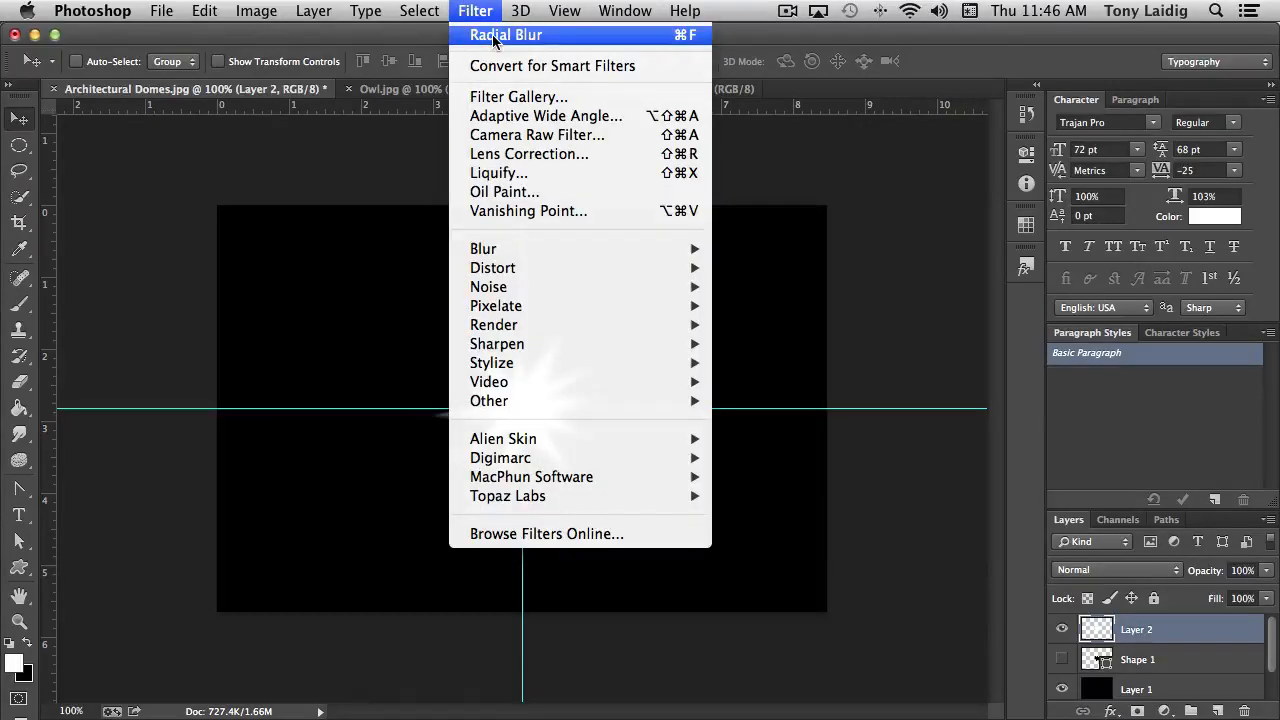
{"action": "left_click", "coordinate": [493, 37]}
{"action": "left_click", "coordinate": [488, 14]}
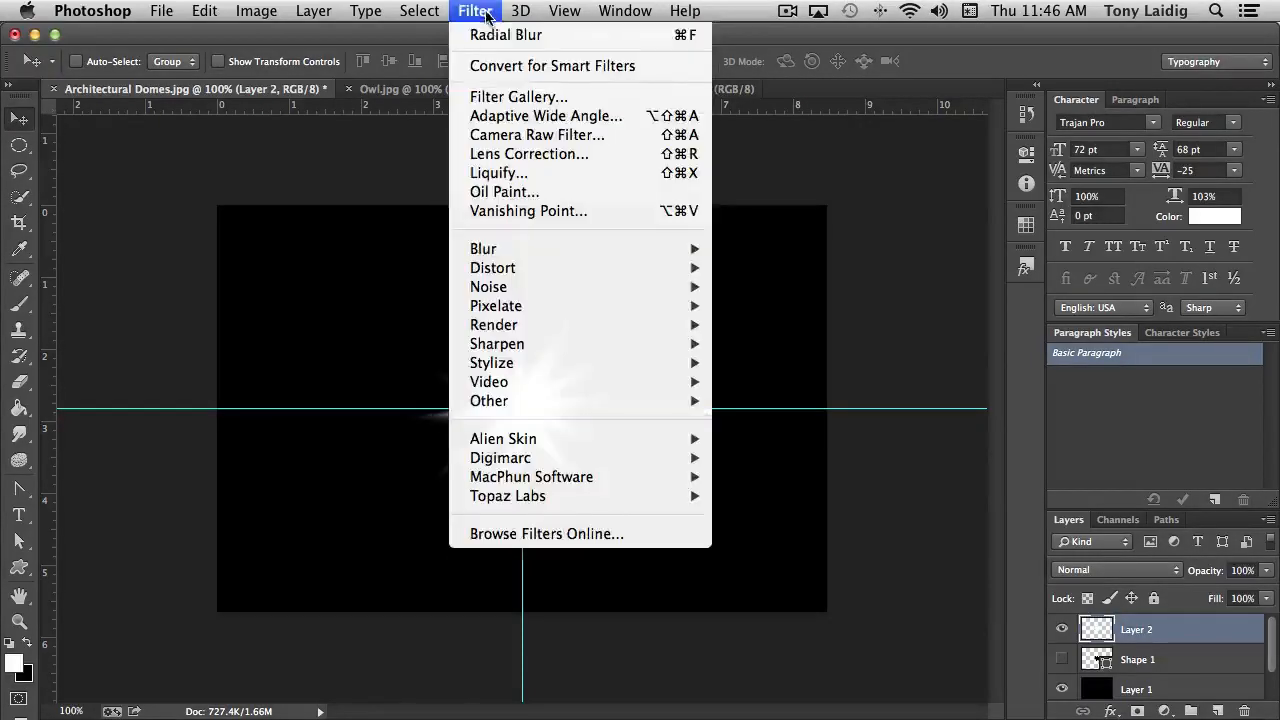
{"action": "left_click", "coordinate": [487, 36]}
{"action": "left_click", "coordinate": [486, 20]}
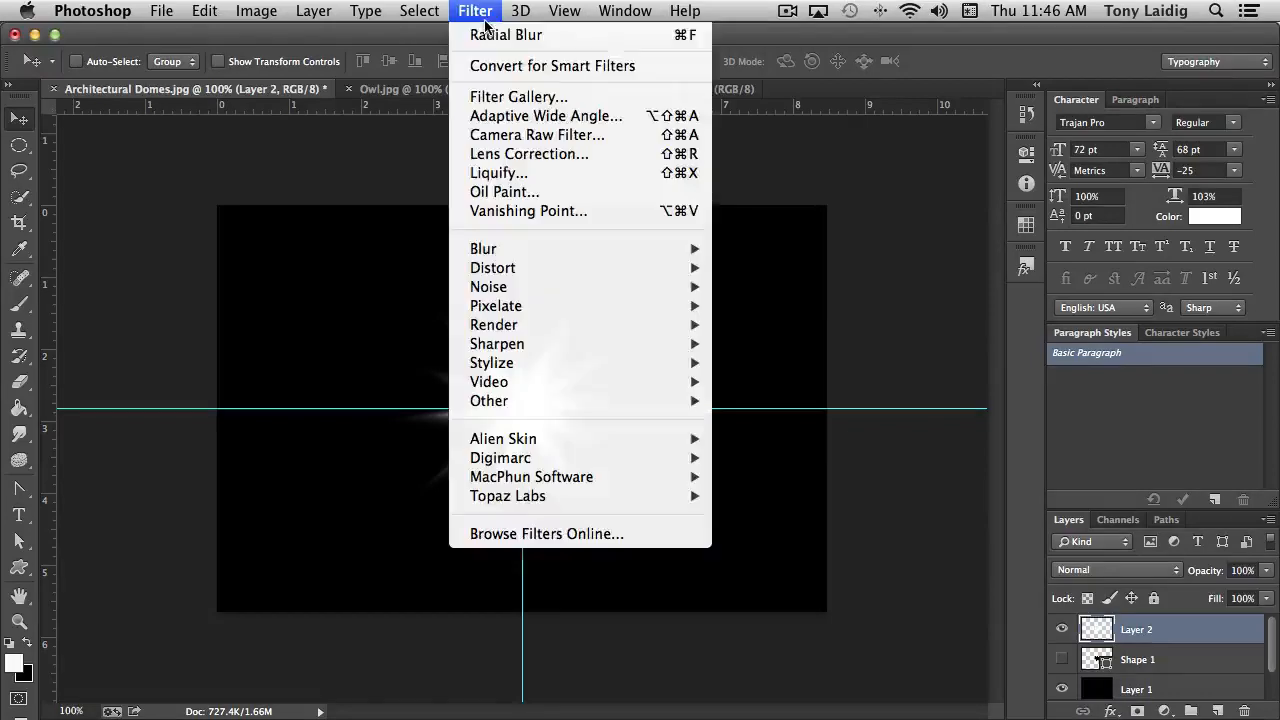
{"action": "left_click", "coordinate": [489, 38]}
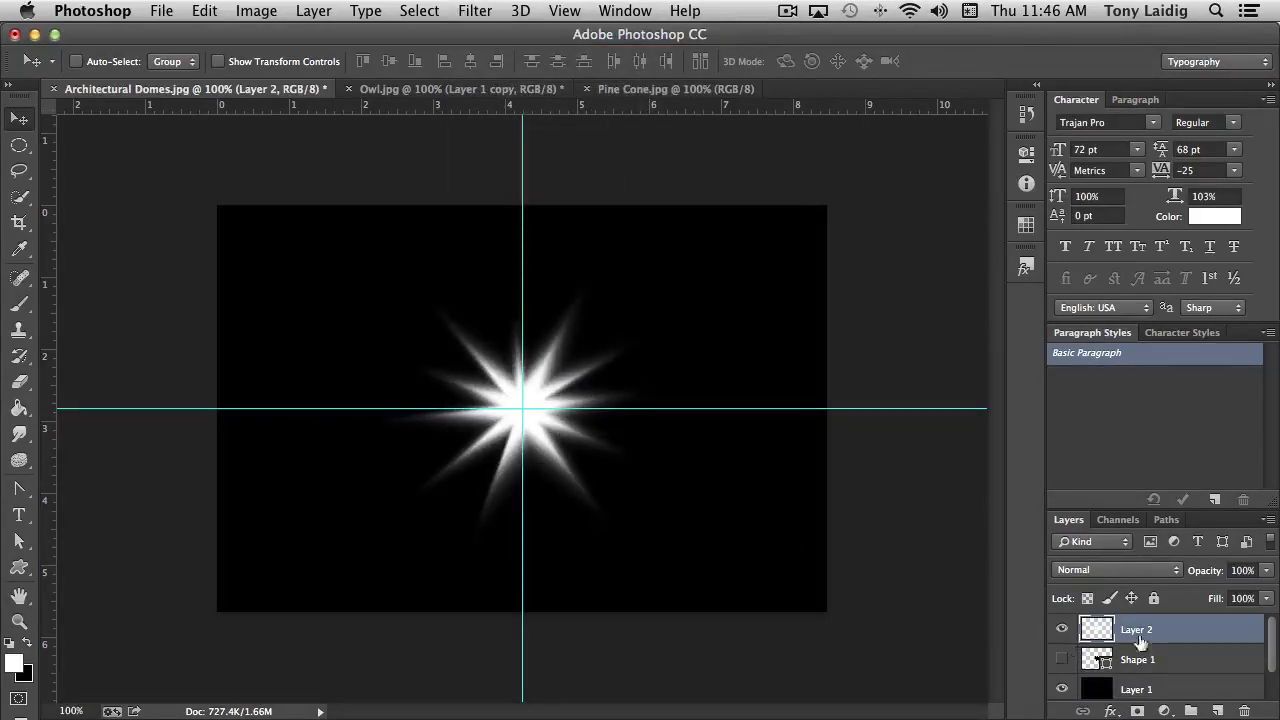
Lock Layer 2's transparent pixels and add Uniform noise of 40.09% to the starburst
{"action": "left_click", "coordinate": [1087, 598]}
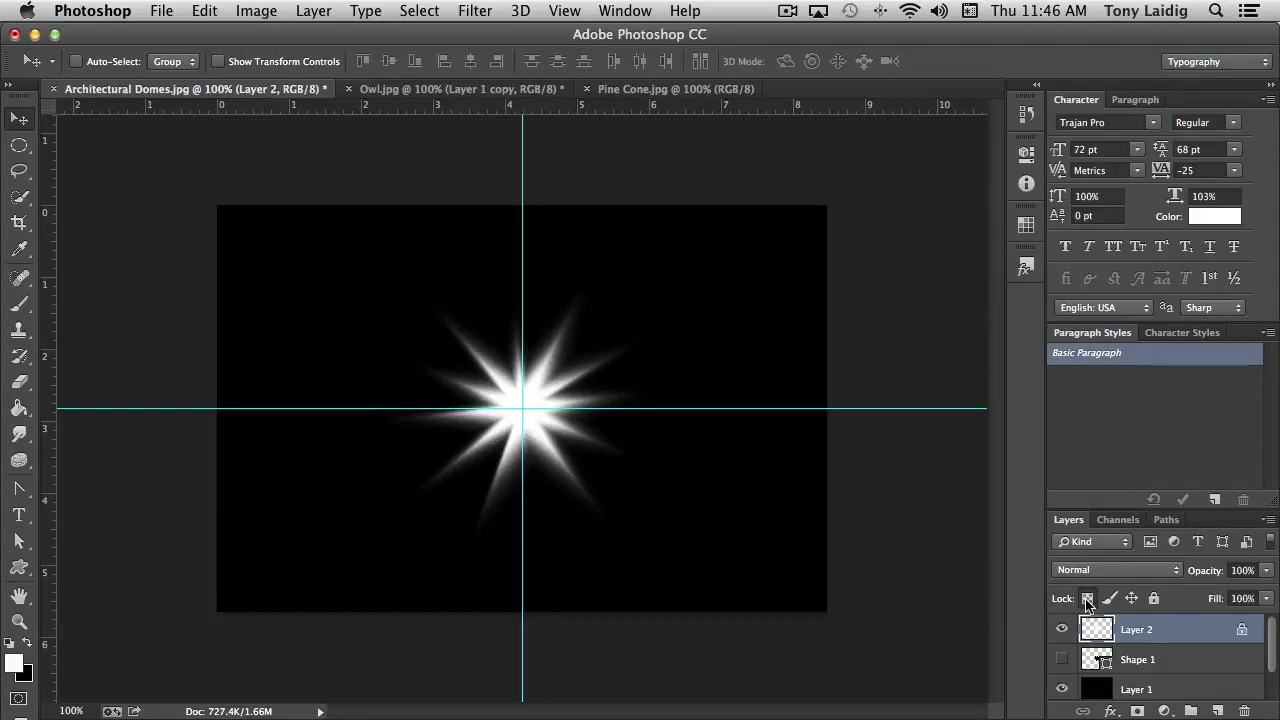
{"action": "left_click", "coordinate": [478, 14]}
{"action": "mouse_move", "coordinate": [560, 287]}
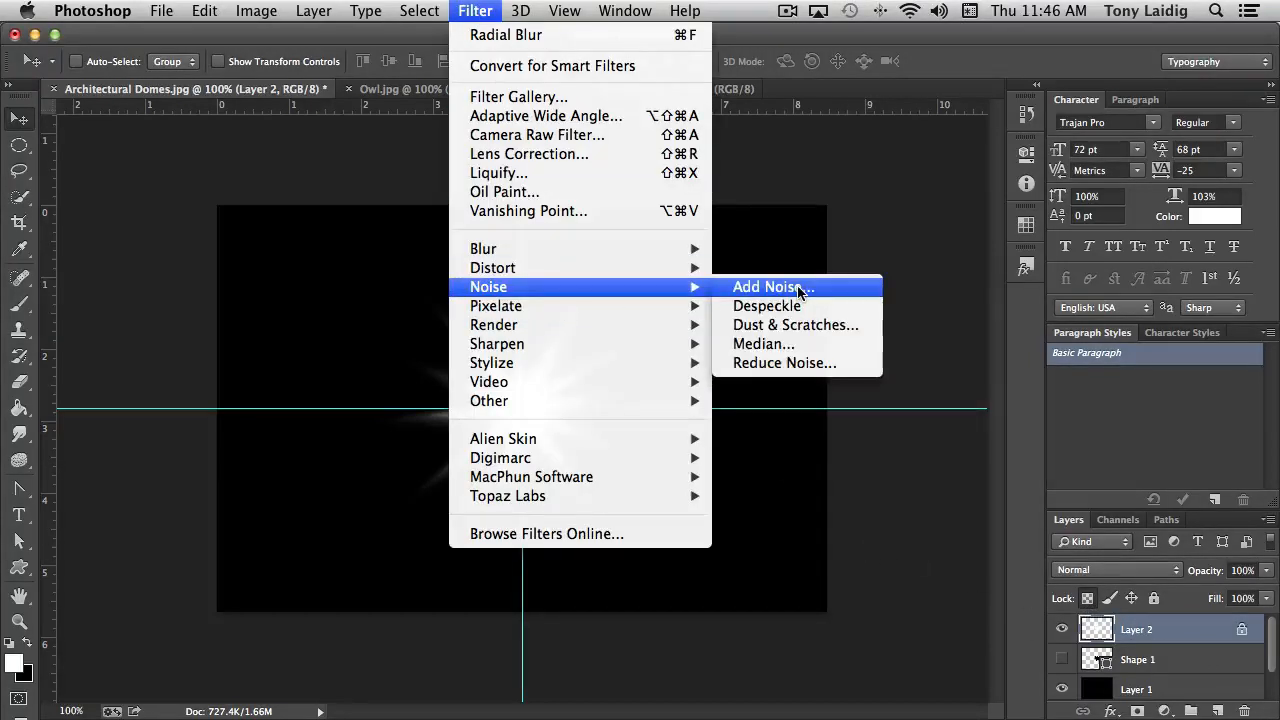
{"action": "left_click", "coordinate": [800, 288]}
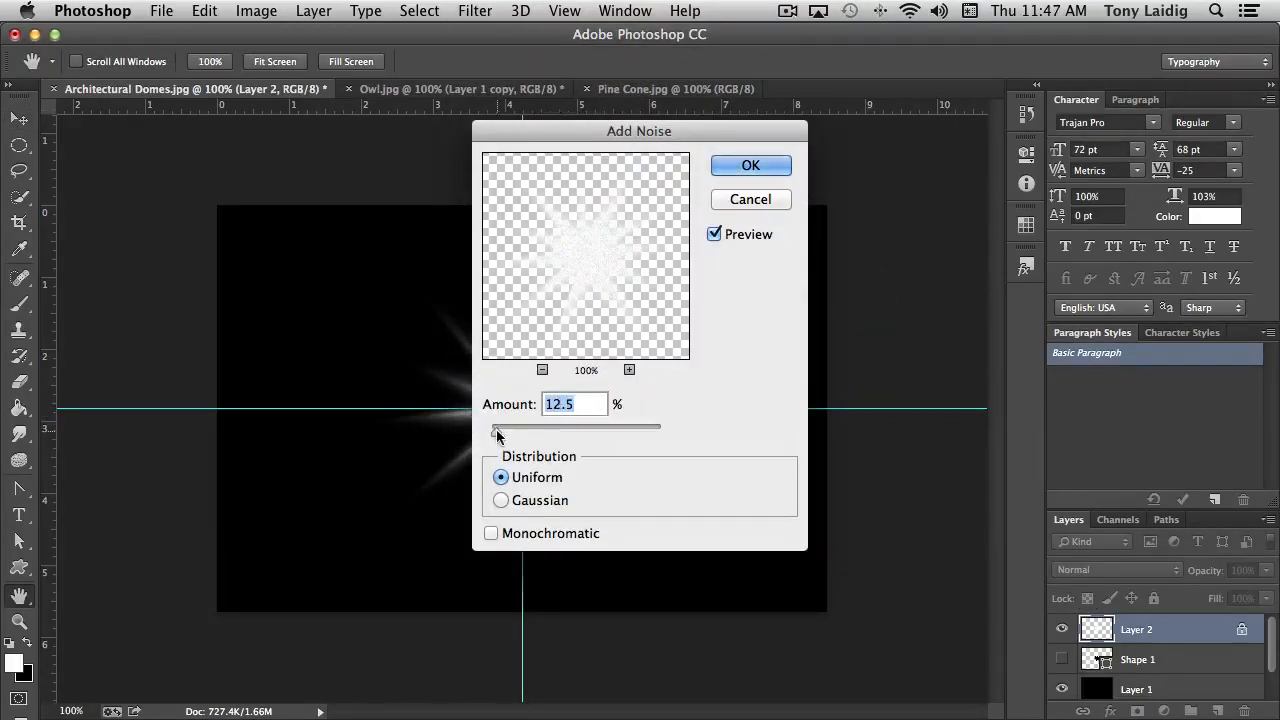
{"action": "mouse_move", "coordinate": [497, 433]}
{"action": "left_mouse_down"}
{"action": "mouse_move", "coordinate": [519, 437]}
{"action": "mouse_move", "coordinate": [508, 436]}
{"action": "left_mouse_up"}
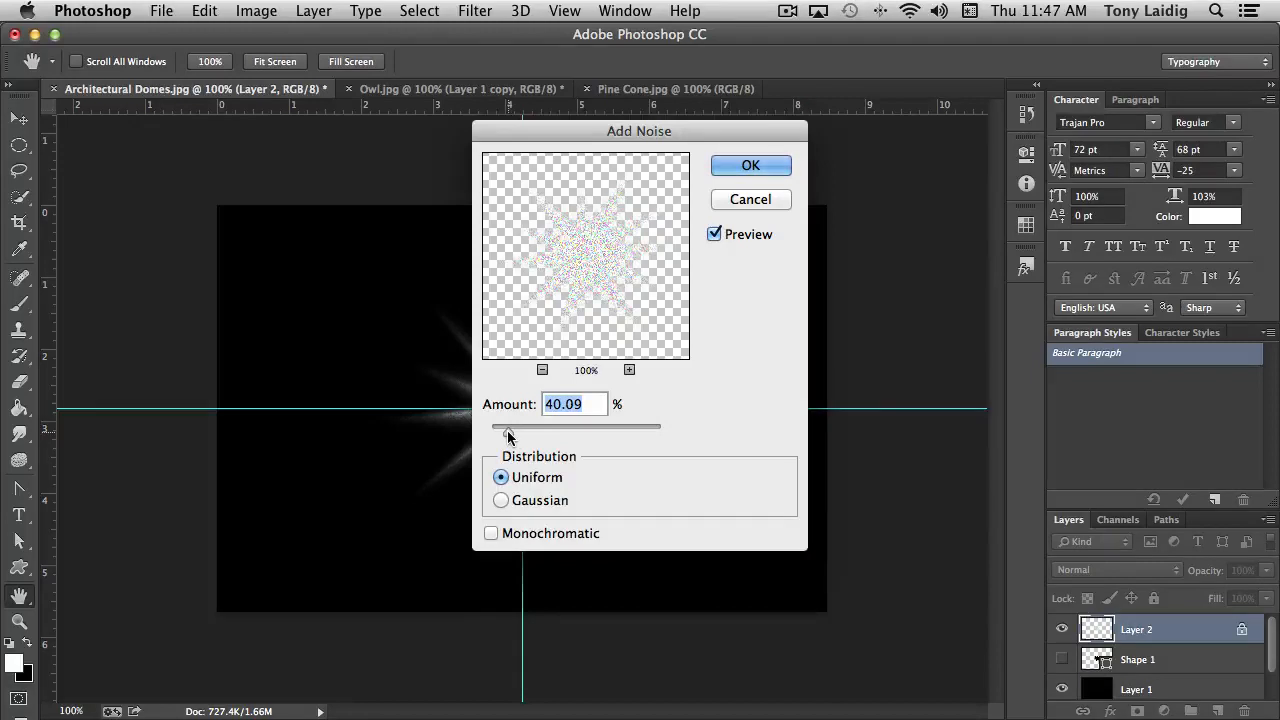
{"action": "left_click", "coordinate": [742, 167]}
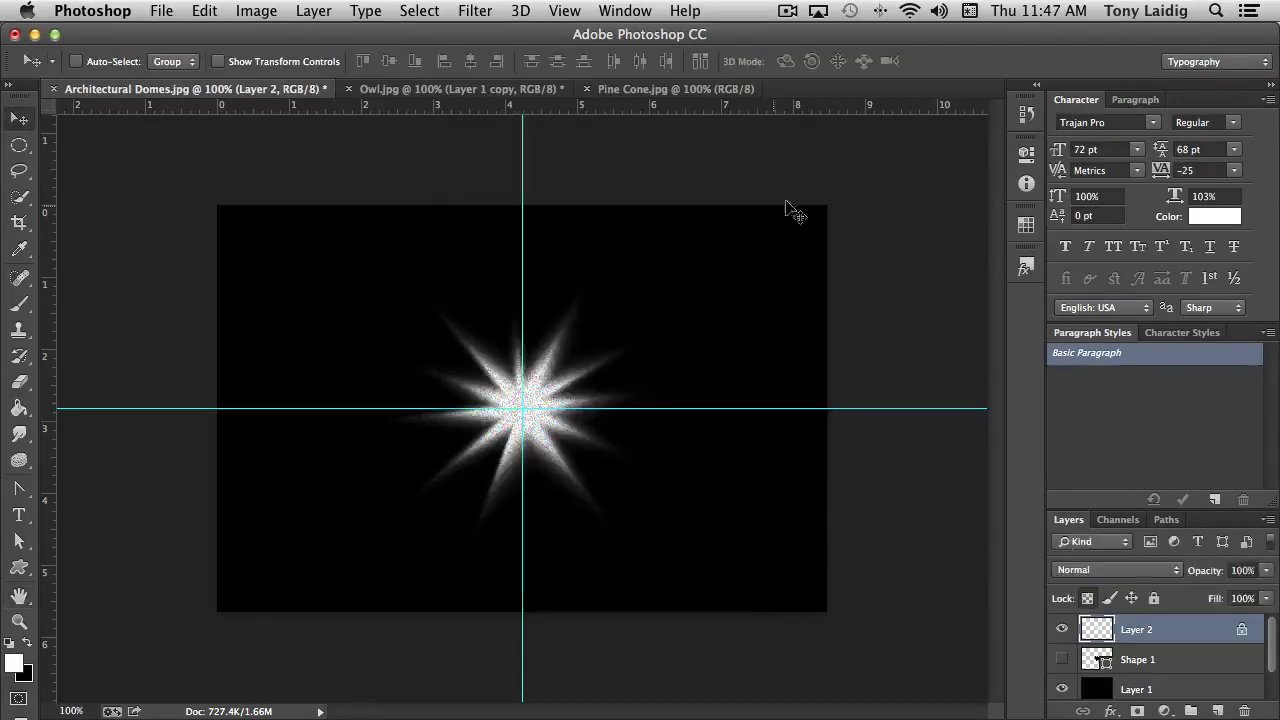
Unlock Layer 2's transparent pixels and apply a Radial Blur with amount 100, Zoom method and Best quality
{"action": "left_click", "coordinate": [1087, 598]}
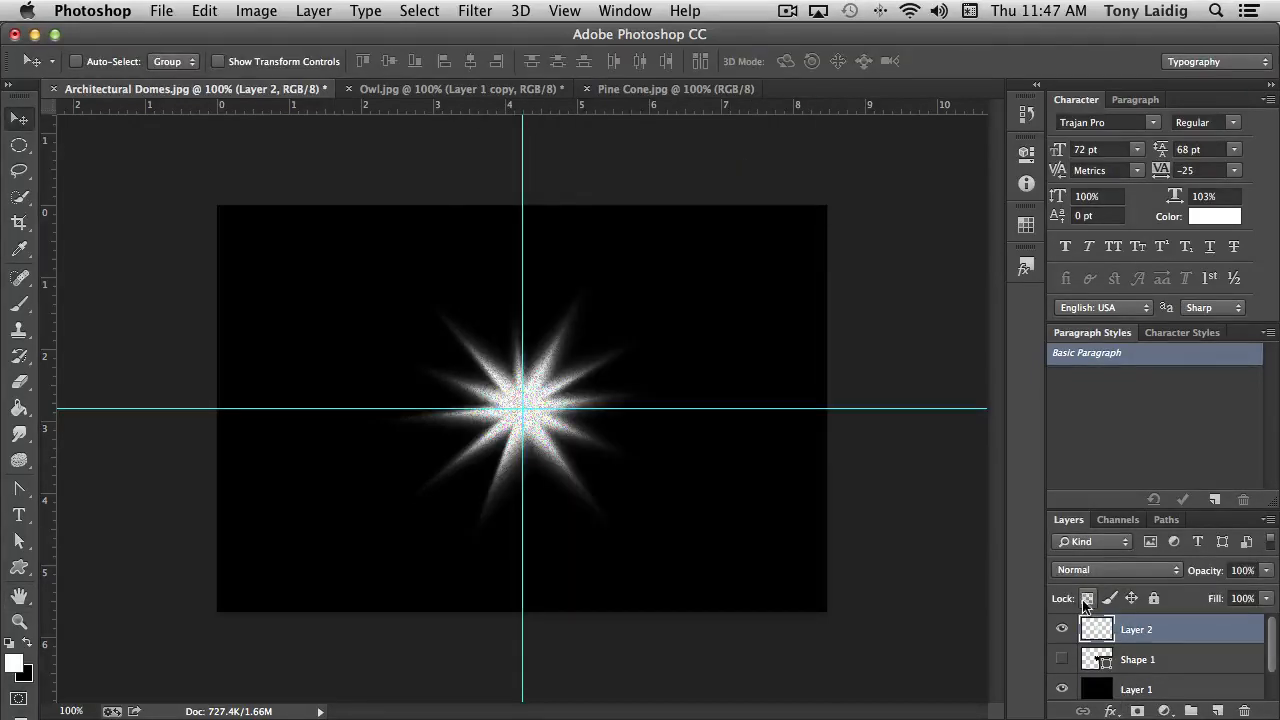
{"action": "left_click", "coordinate": [475, 11]}
{"action": "mouse_move", "coordinate": [531, 250]}
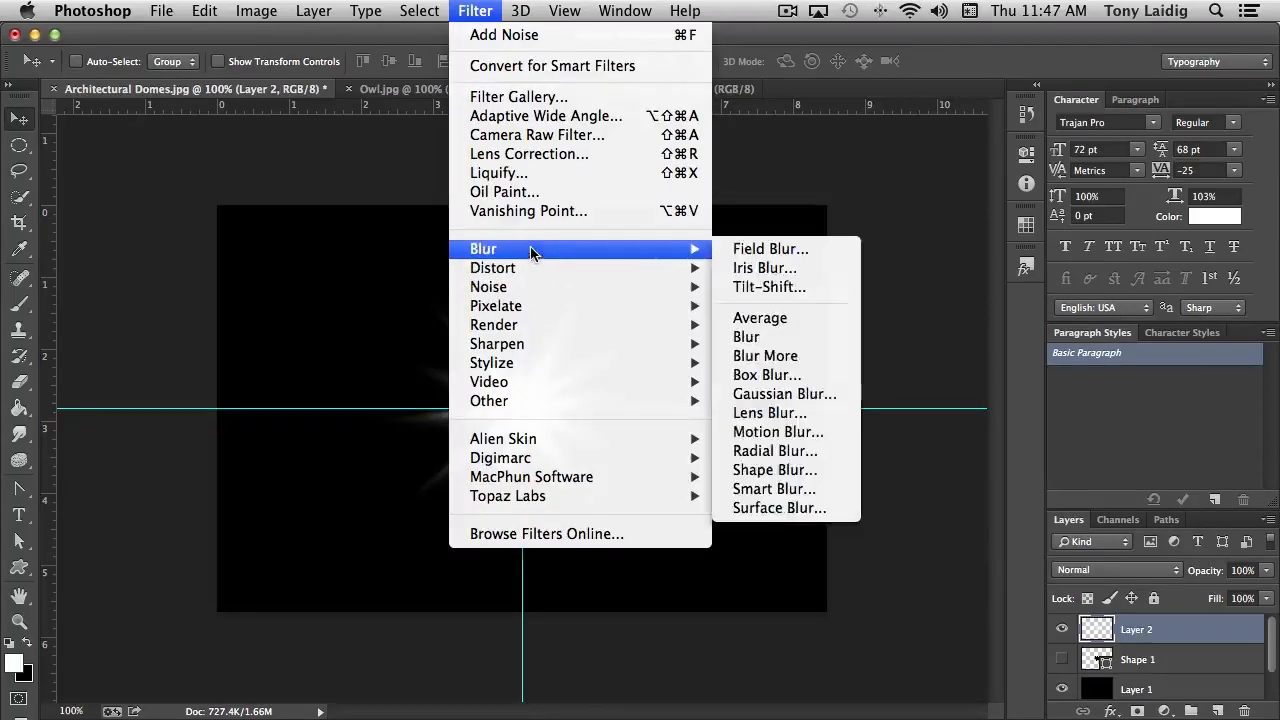
{"action": "left_click", "coordinate": [776, 455]}
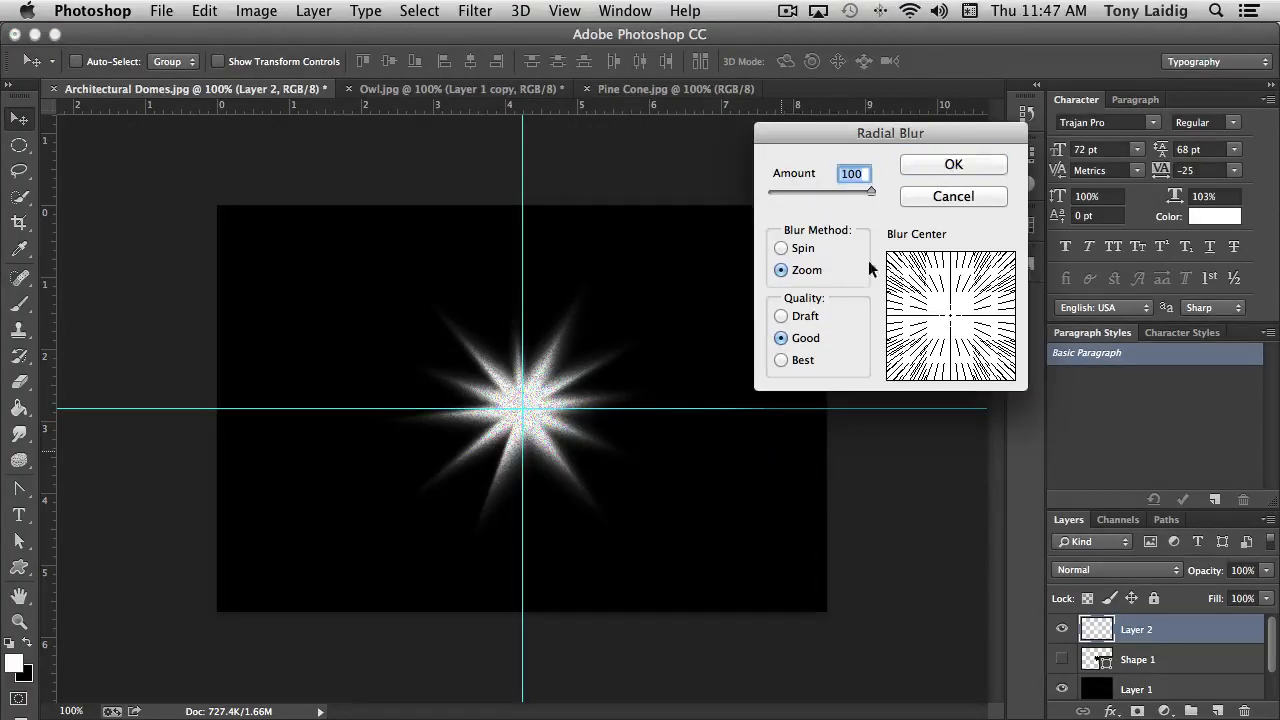
{"action": "left_click", "coordinate": [779, 360]}
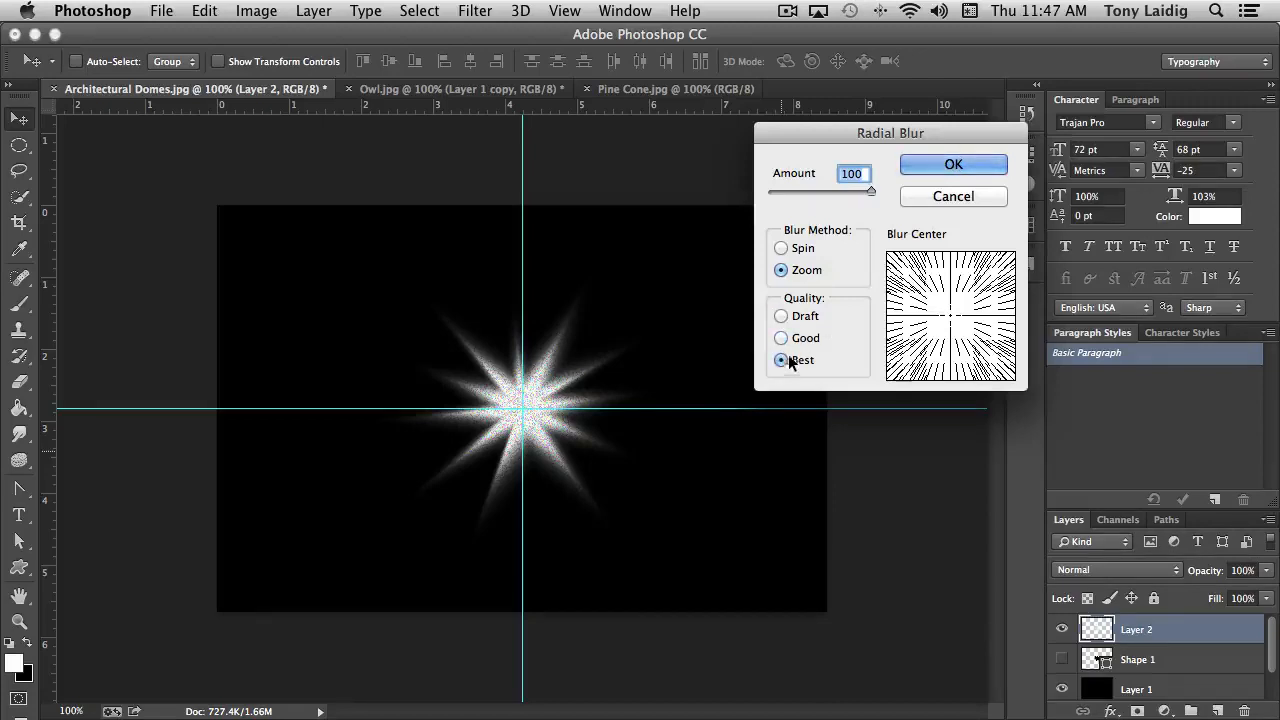
{"action": "left_click", "coordinate": [955, 166]}
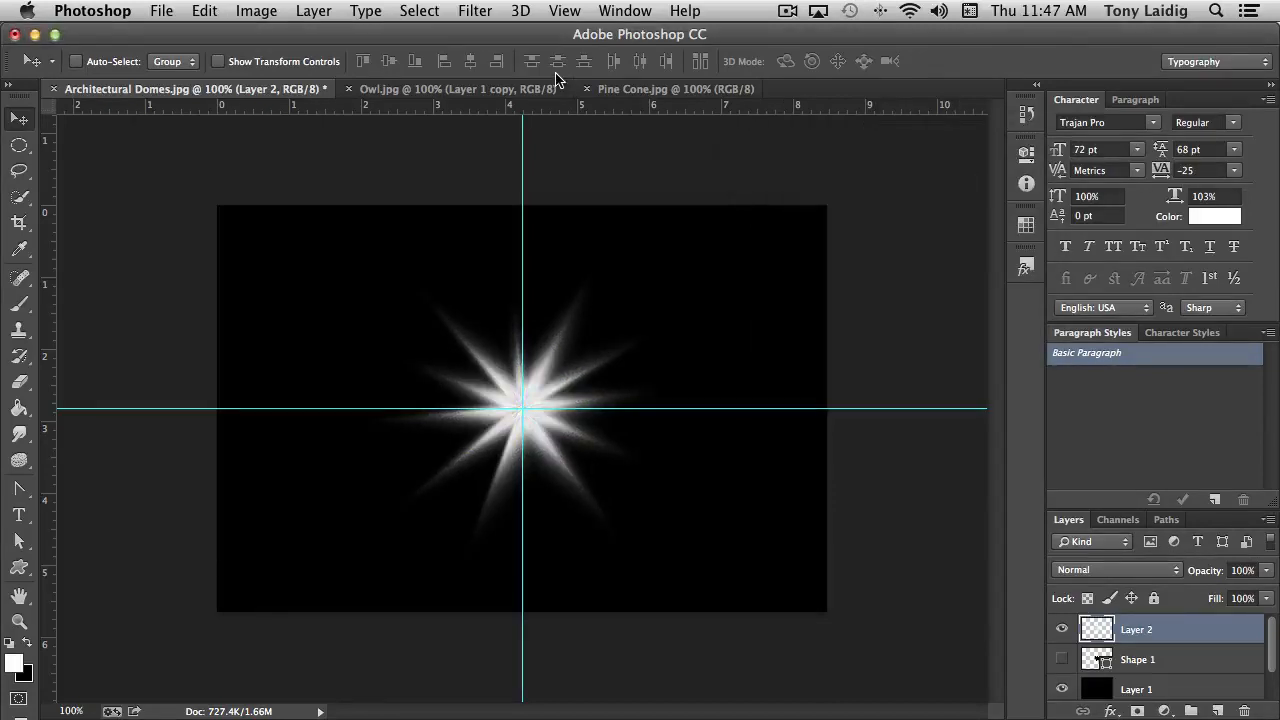
Reapply the last Radial Blur to the noisy starburst and hide the guides
{"action": "left_click", "coordinate": [468, 8]}
{"action": "left_click", "coordinate": [483, 18]}
{"action": "left_click", "coordinate": [489, 10]}
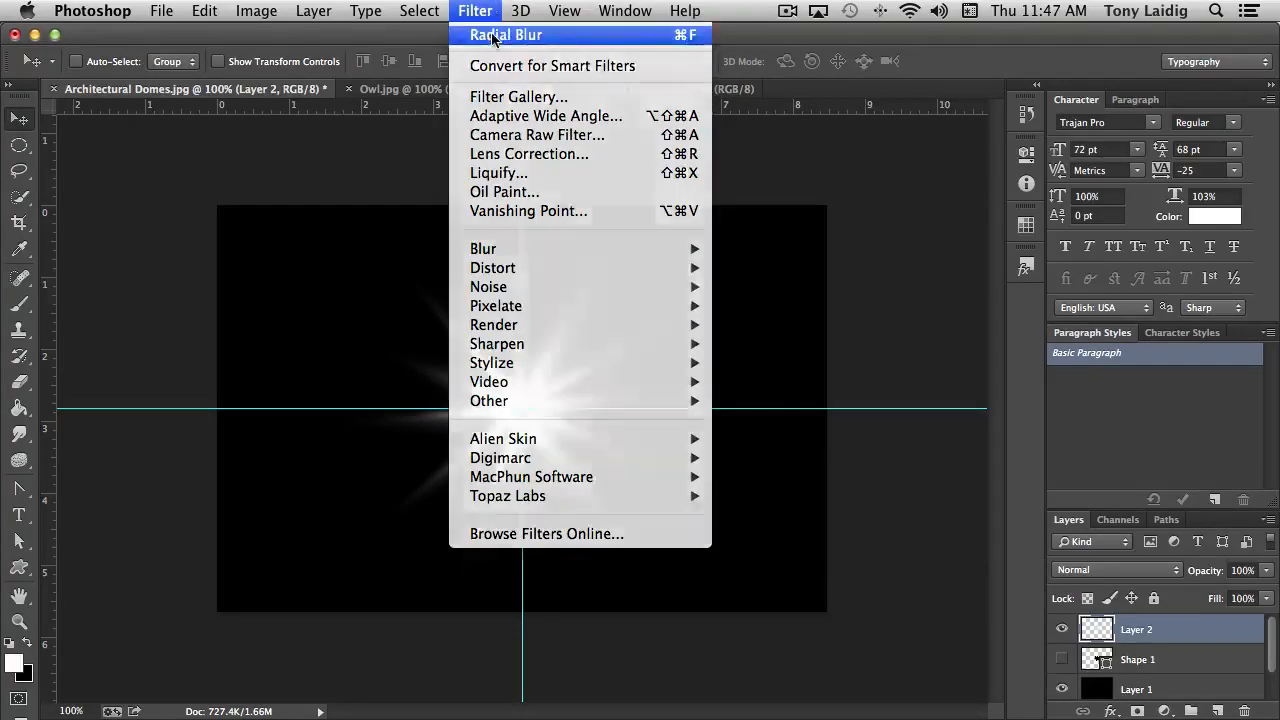
{"action": "left_click", "coordinate": [491, 38]}
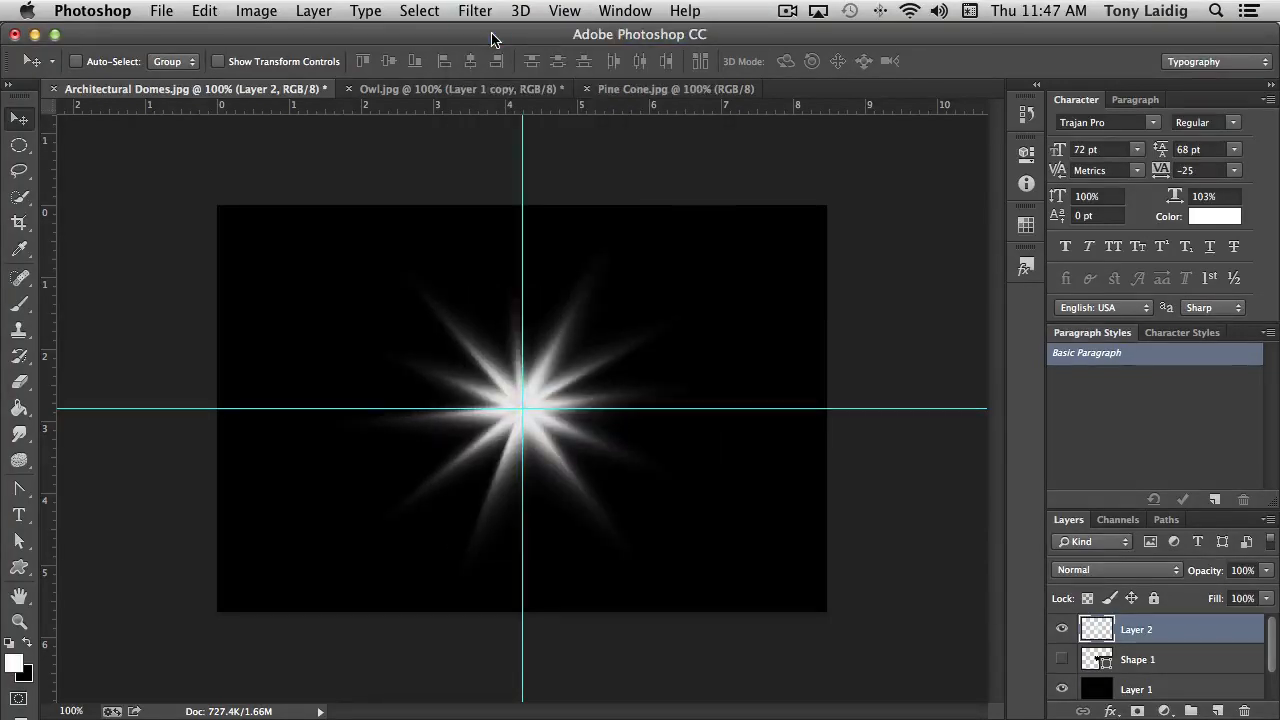
{"action": "key", "text": "super+semicolon"}
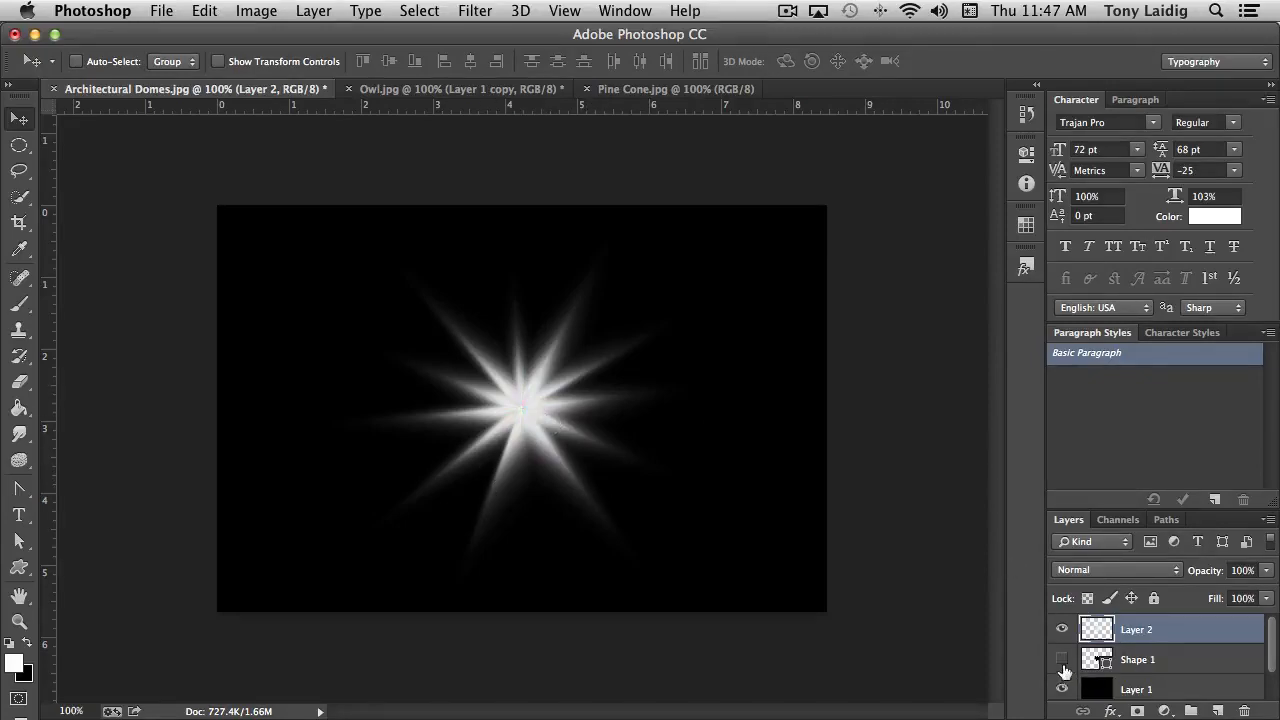
Toggle the visibility of the black Layer 1 to compare backdrops, leaving it hidden so the dome photo shows
{"action": "left_click", "coordinate": [1062, 689]}
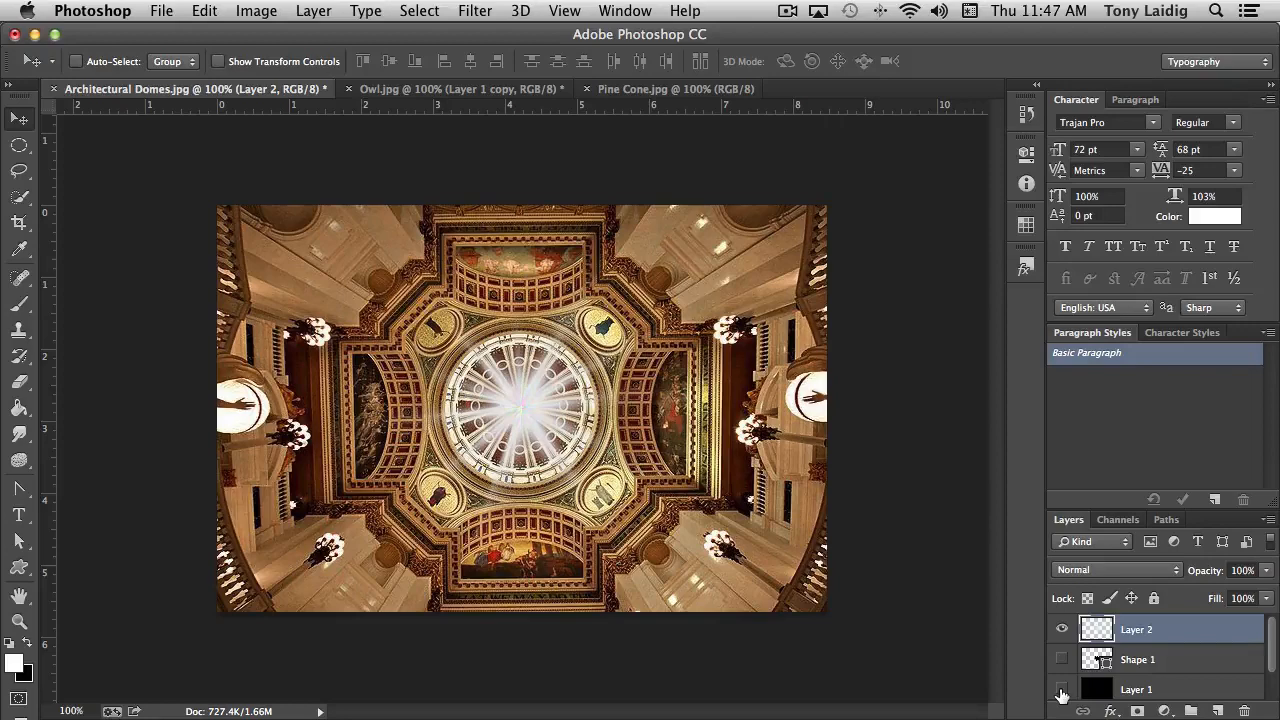
{"action": "left_click", "coordinate": [1062, 689]}
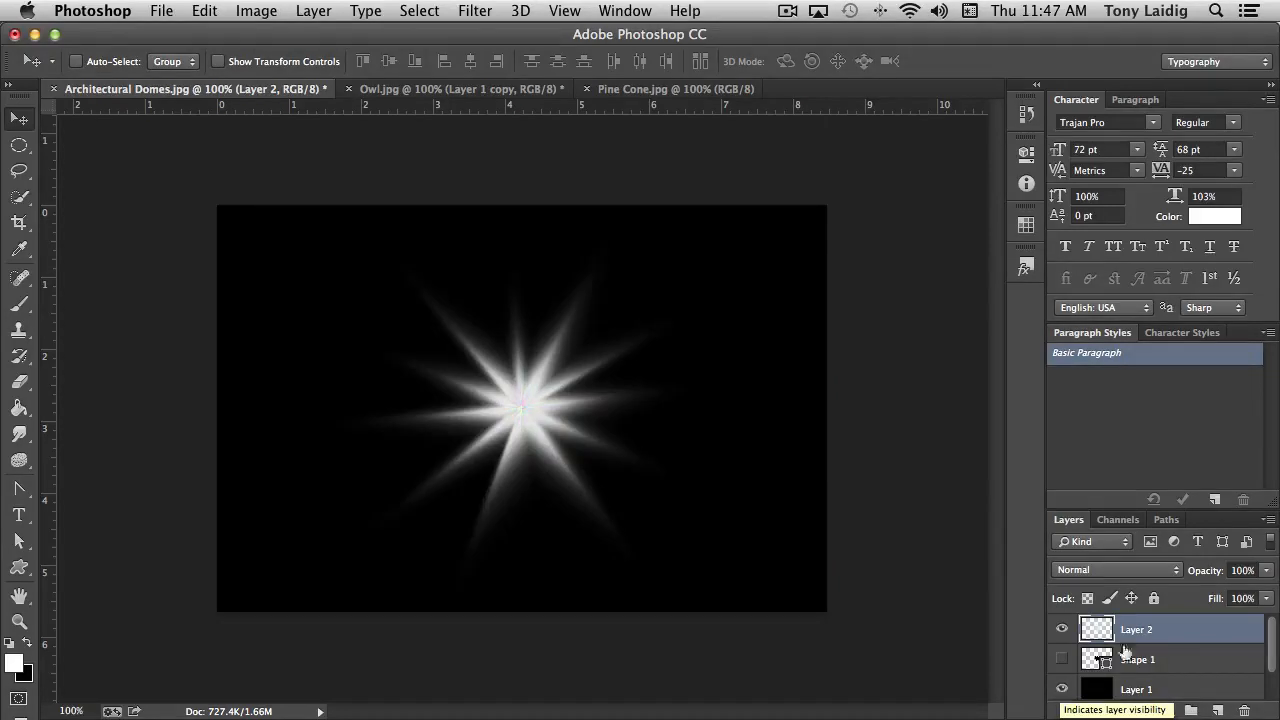
{"action": "left_click", "coordinate": [1062, 689]}
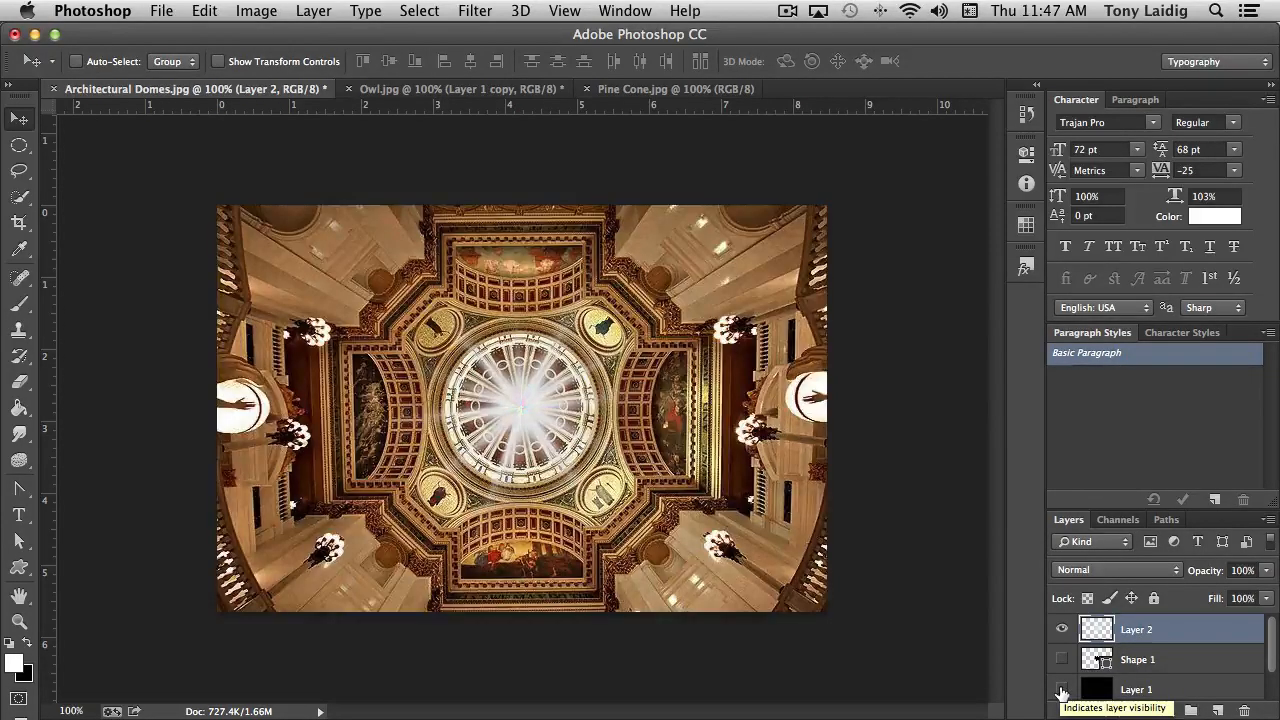
{"action": "left_click", "coordinate": [1062, 689]}
{"action": "left_click", "coordinate": [1062, 689]}
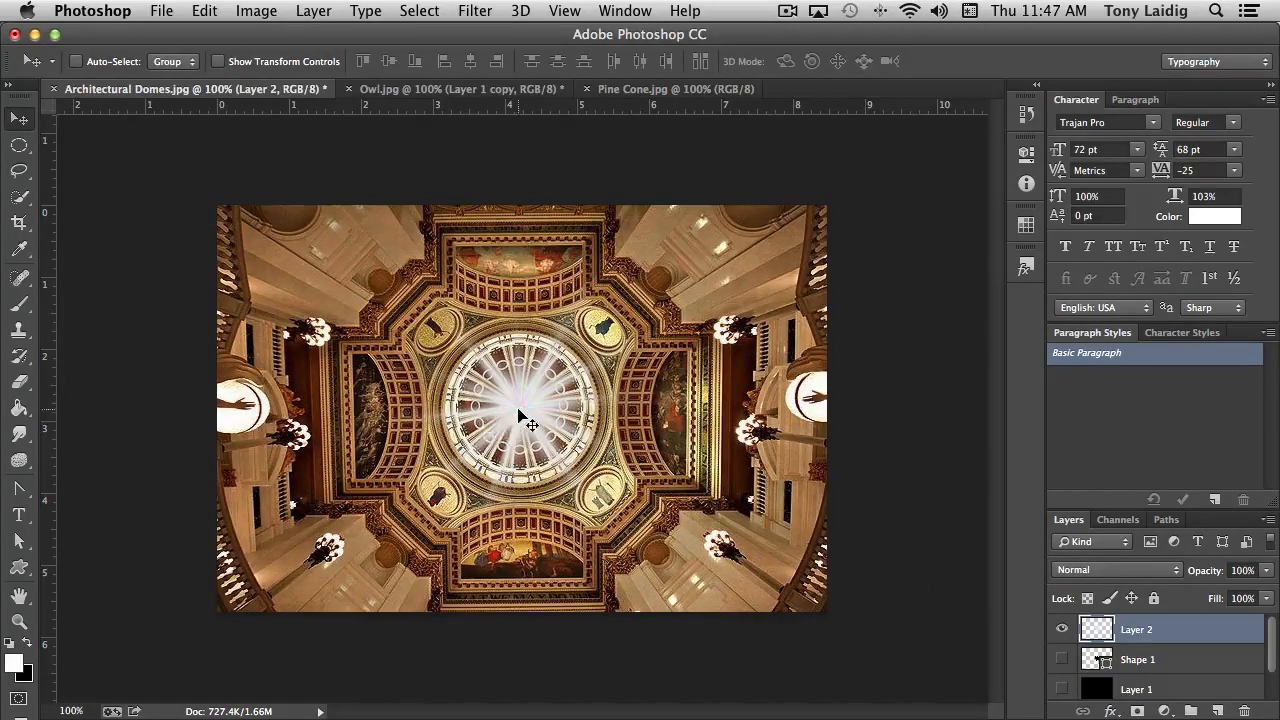
Move the starburst onto the chandelier at the dome photo's lower right and set Layer 2's blending mode to Screen
{"action": "left_click_drag", "start_coordinate": [523, 409], "coordinate": [746, 455]}
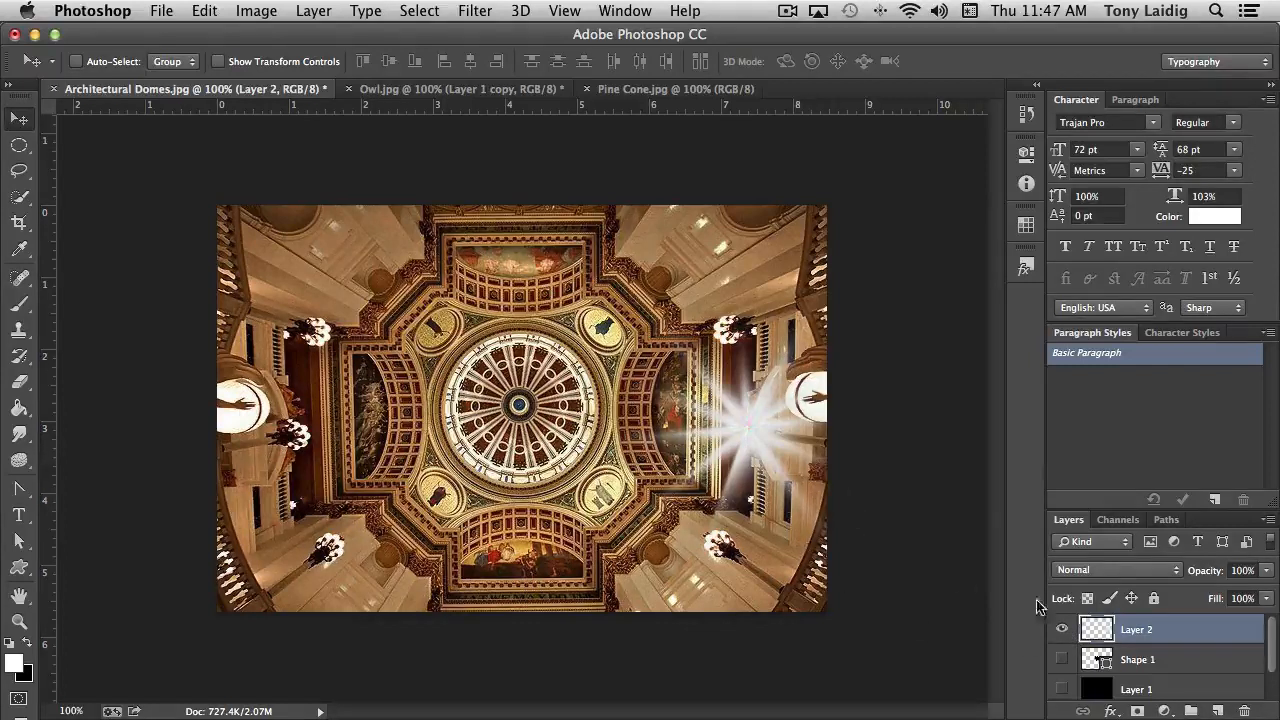
{"action": "left_click", "coordinate": [1104, 572]}
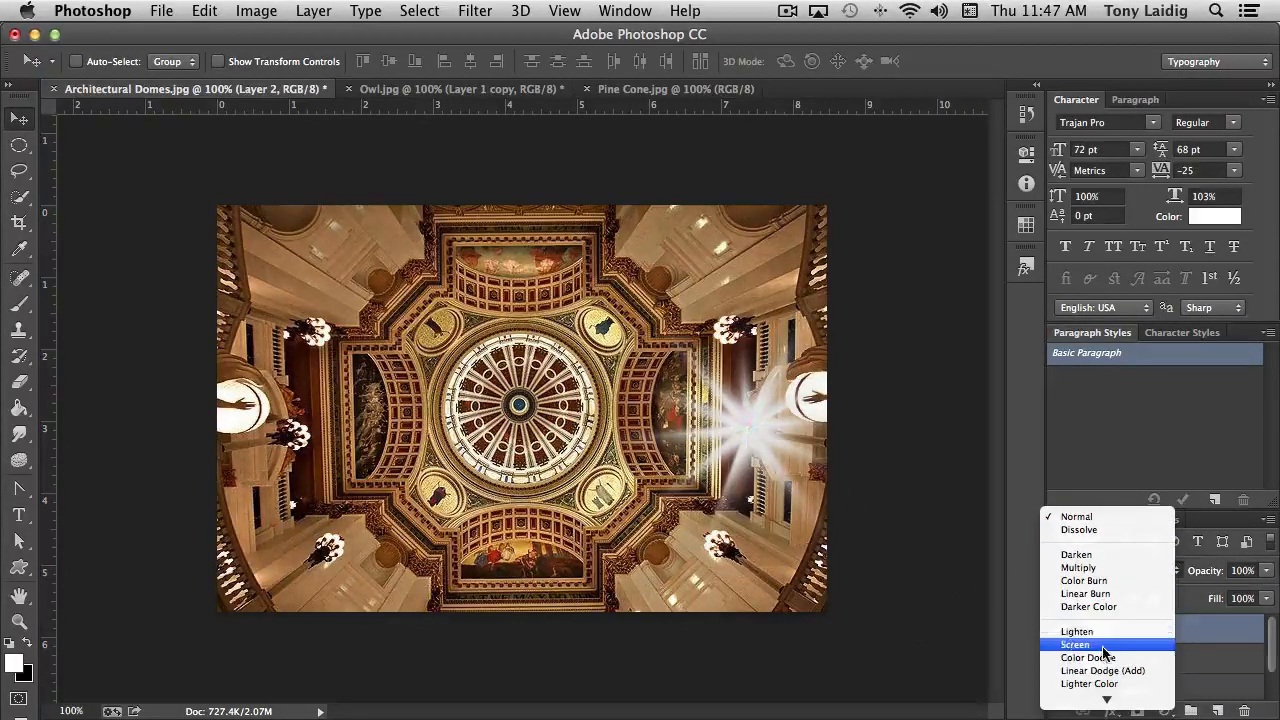
{"action": "key", "text": "Escape"}
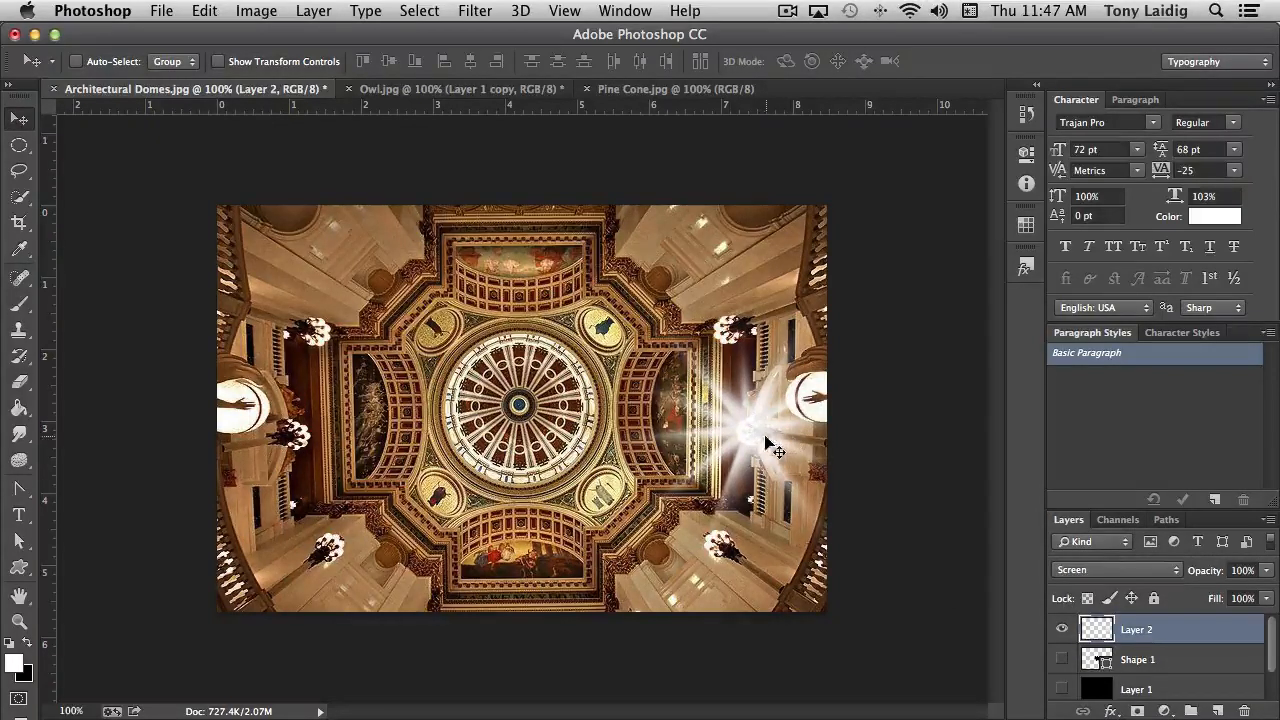
Reposition the starburst onto the photo's upper-left chandelier, about 5.83 in further left and 1.31 in higher
{"action": "mouse_move", "coordinate": [754, 448]}
{"action": "left_mouse_down"}
{"action": "mouse_move", "coordinate": [742, 428]}
{"action": "mouse_move", "coordinate": [758, 435]}
{"action": "left_mouse_up"}
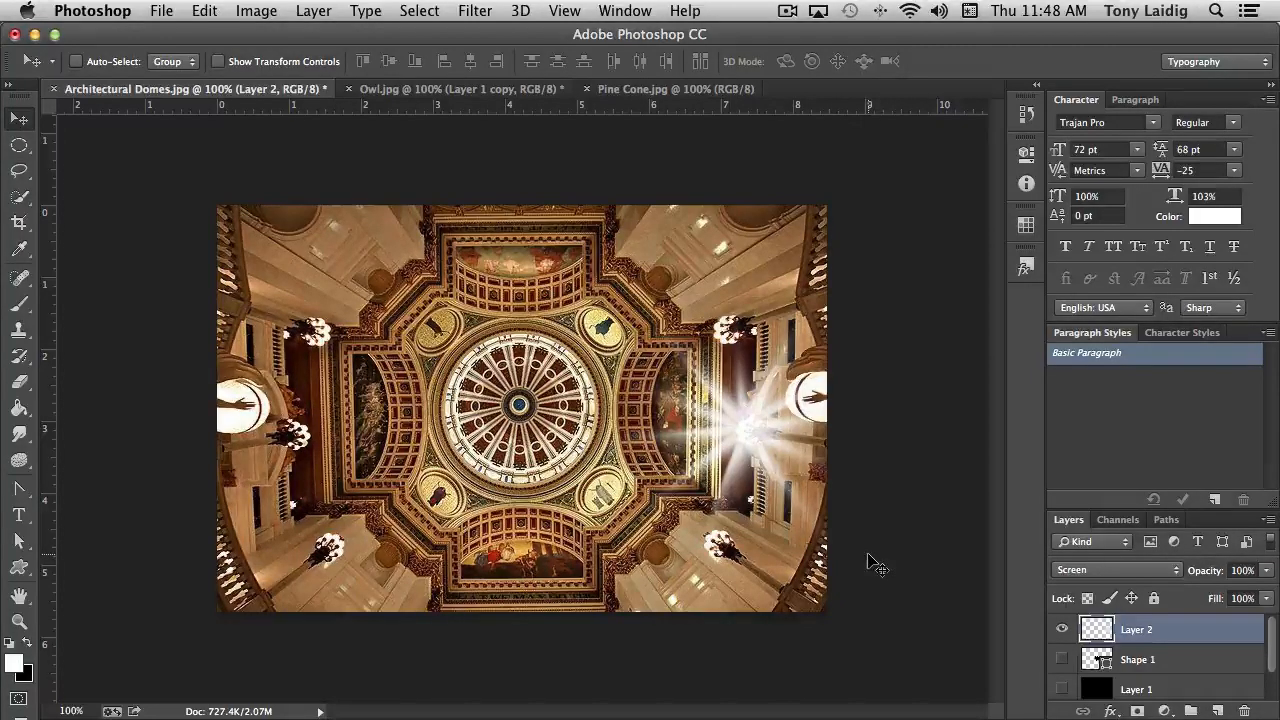
{"action": "left_click_drag", "start_coordinate": [780, 437], "coordinate": [361, 347]}
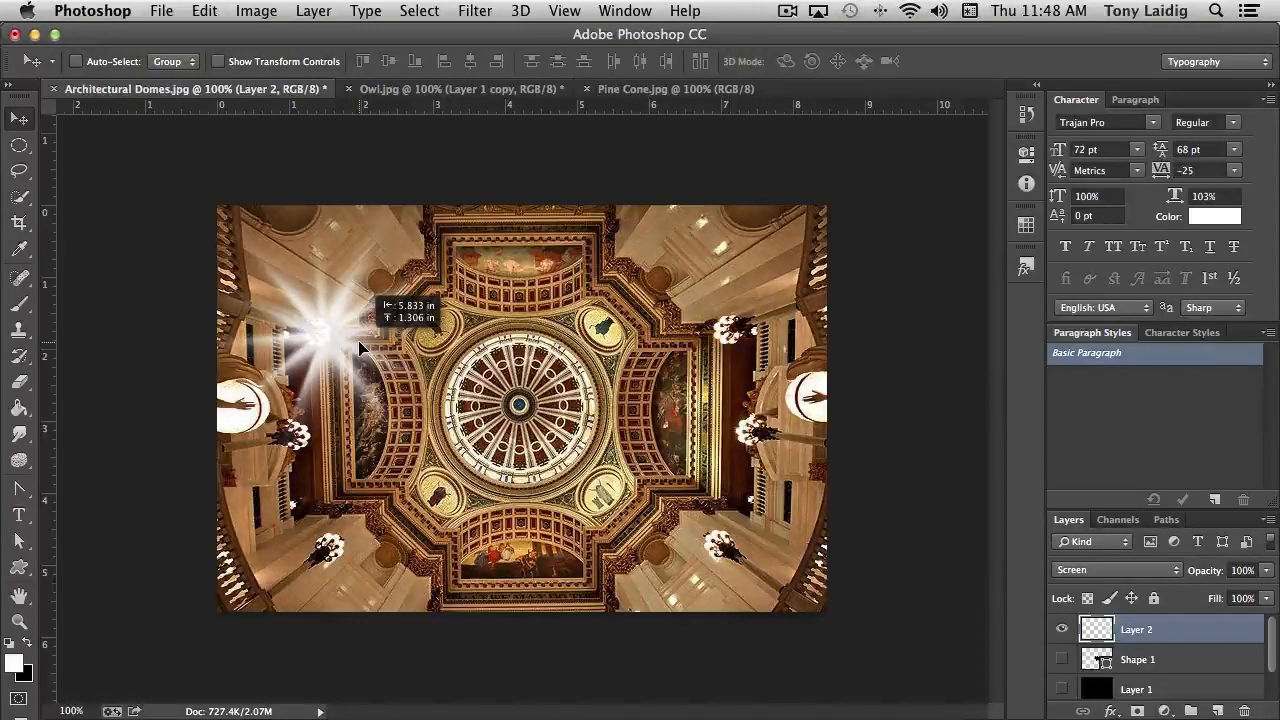
{"action": "left_click_drag", "start_coordinate": [361, 347], "coordinate": [361, 347]}
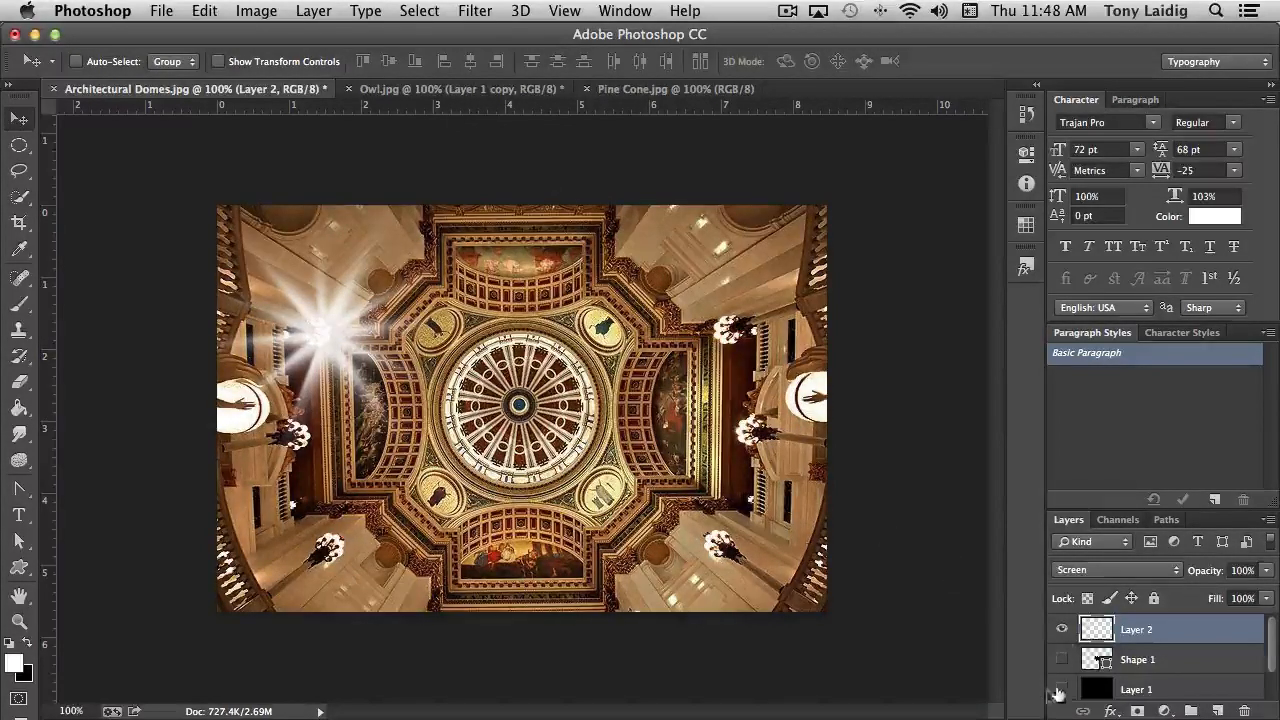
Hide the starburst on Layer 2 and select the Background layer with the dome photo
{"action": "left_click", "coordinate": [1063, 630]}
{"action": "scroll", "coordinate": [1215, 656], "scroll_direction": "down", "scroll_amount": 2}
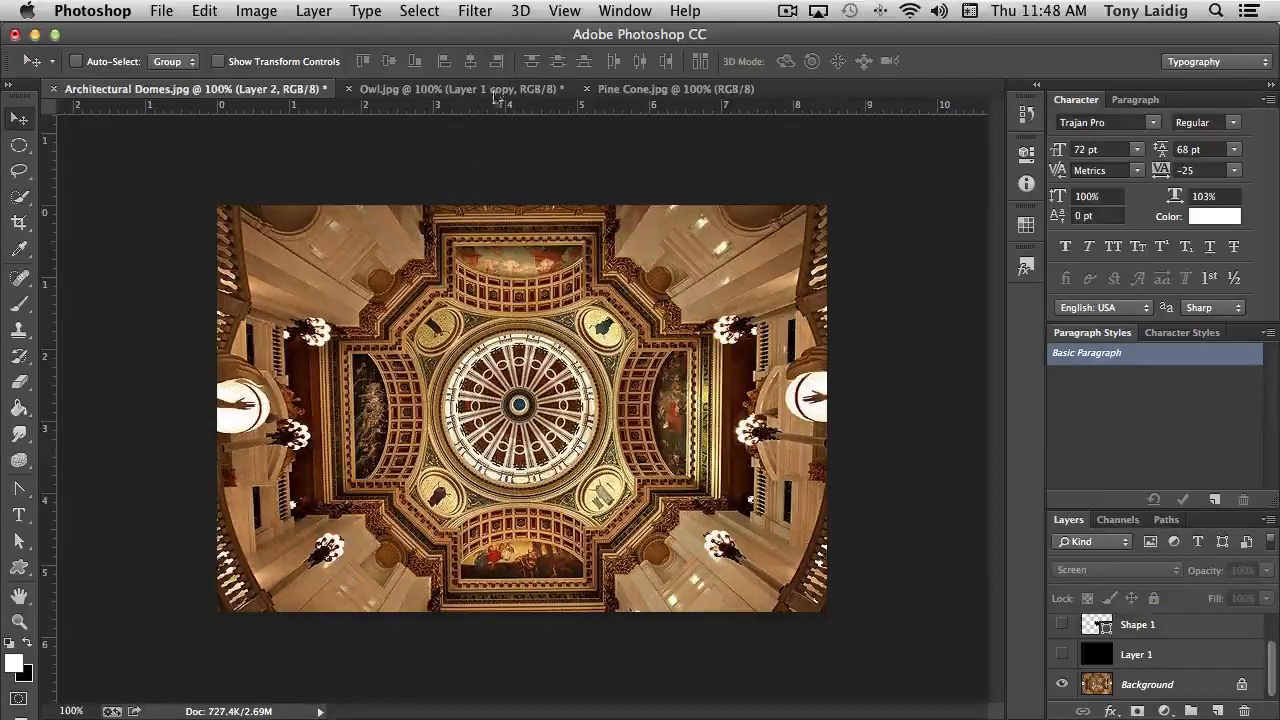
{"action": "left_click", "coordinate": [476, 10]}
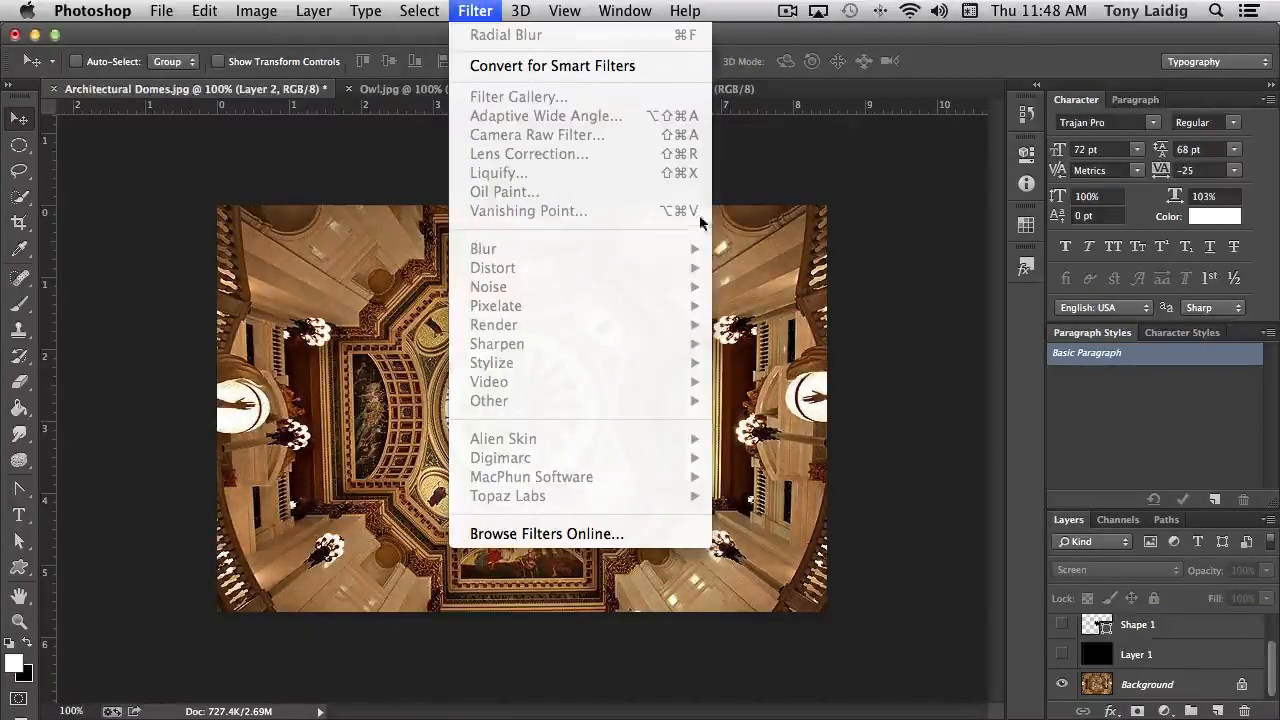
{"action": "left_click", "coordinate": [1157, 690]}
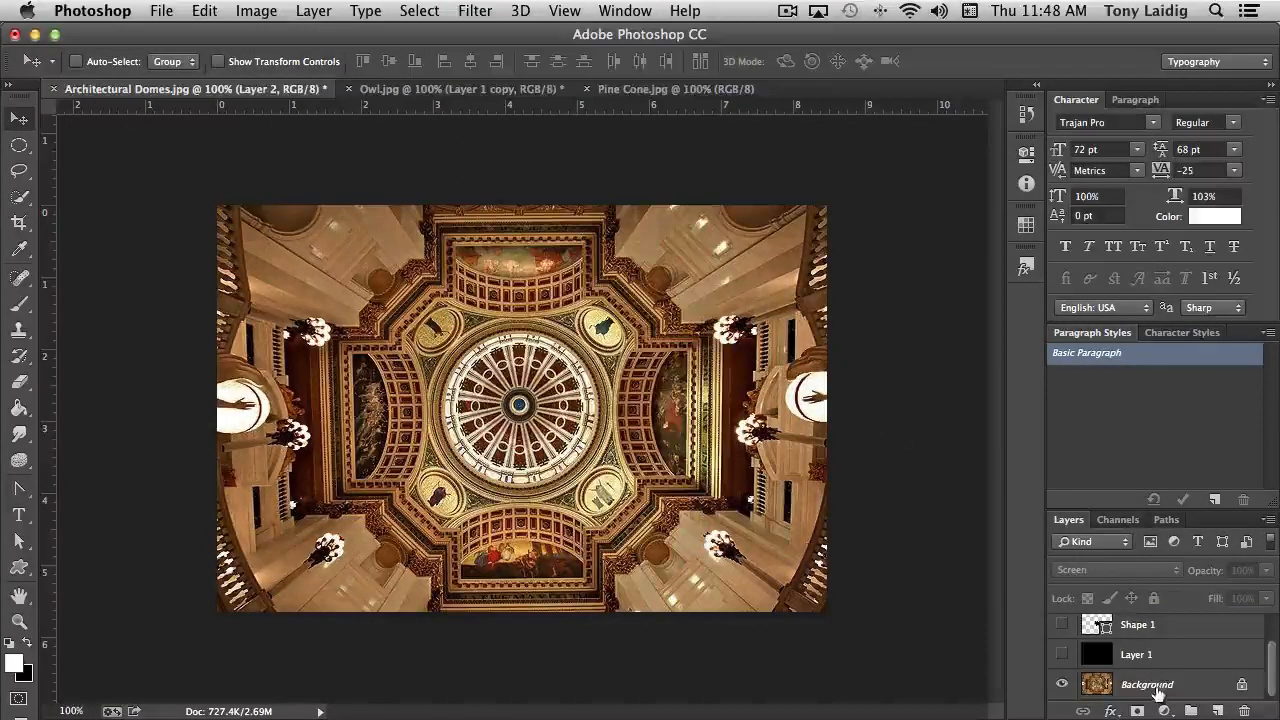
Select the Background layer of Architectural Domes.jpg and glance at the Owl.jpg document before returning to the dome photo
{"action": "left_click", "coordinate": [1157, 690]}
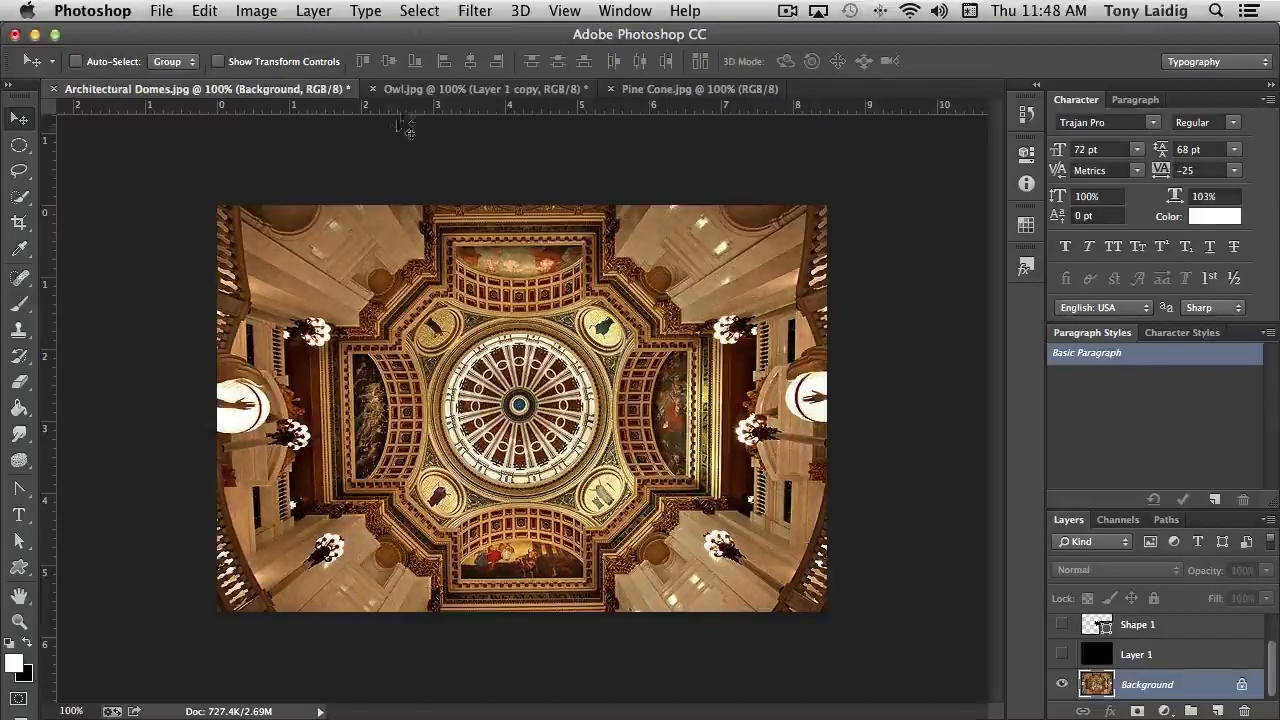
{"action": "left_click", "coordinate": [428, 92]}
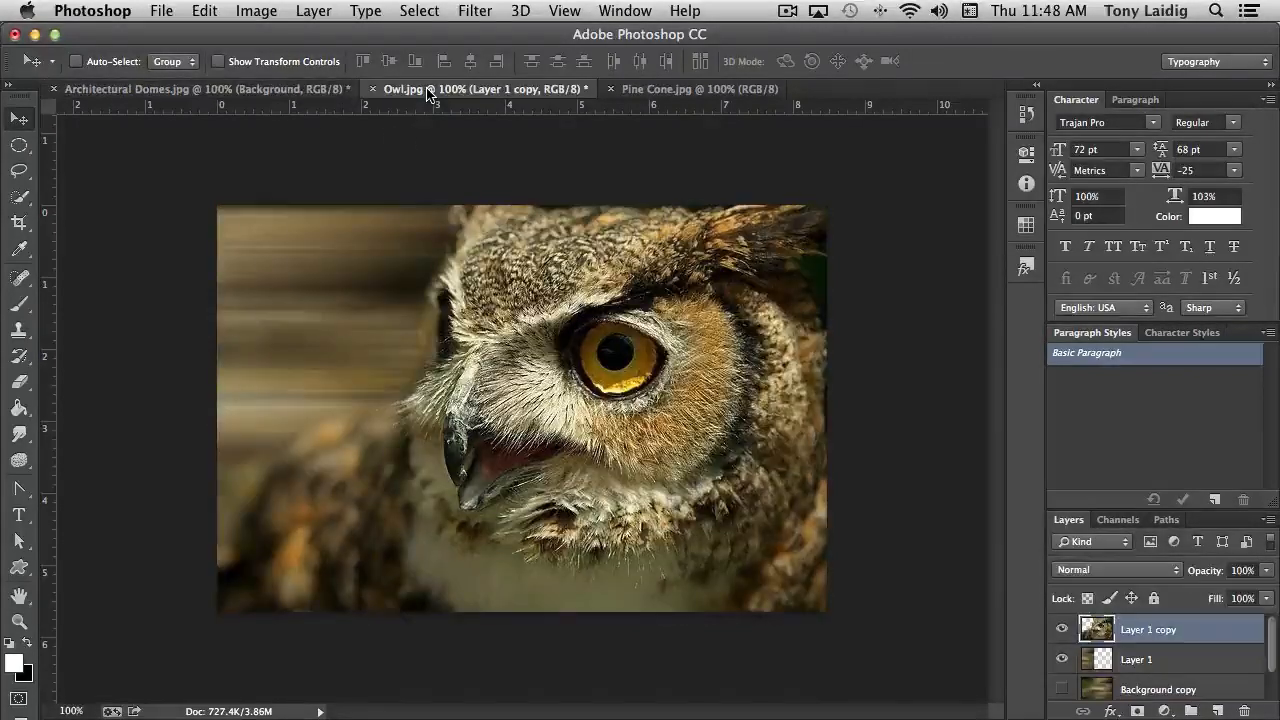
{"action": "left_click", "coordinate": [292, 92]}
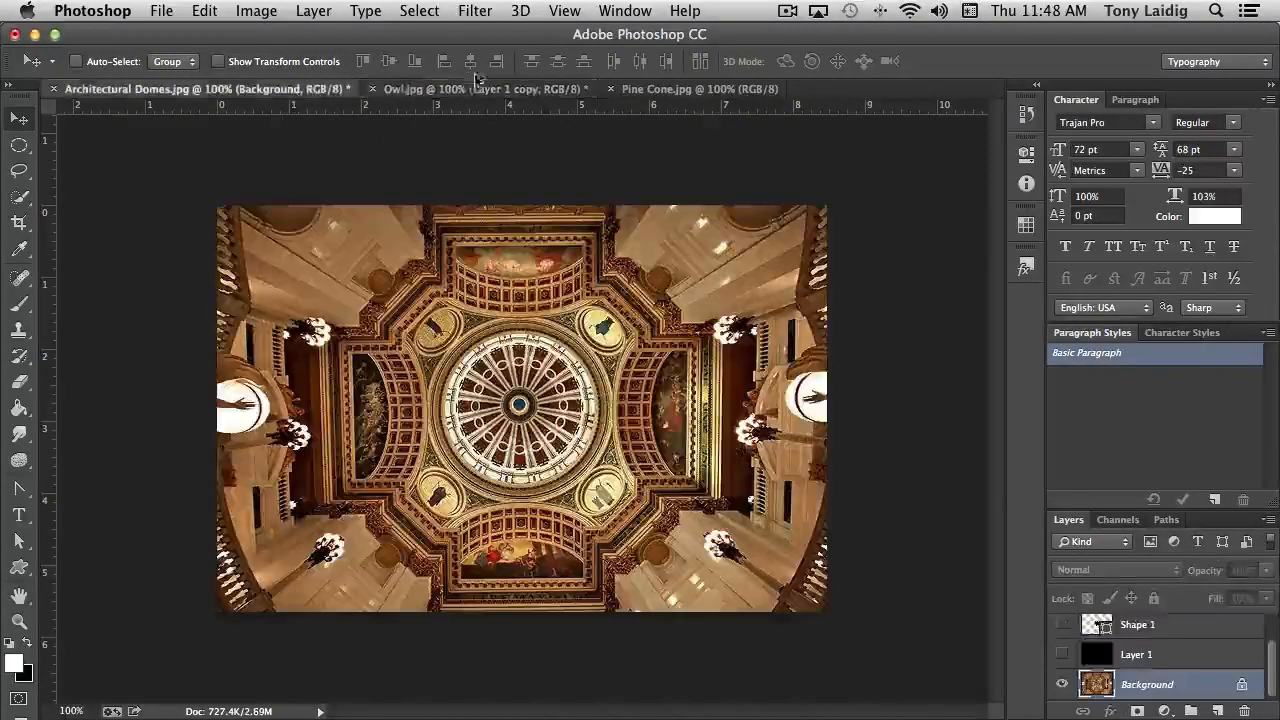
{"action": "left_click", "coordinate": [476, 11]}
{"action": "mouse_move", "coordinate": [580, 251]}
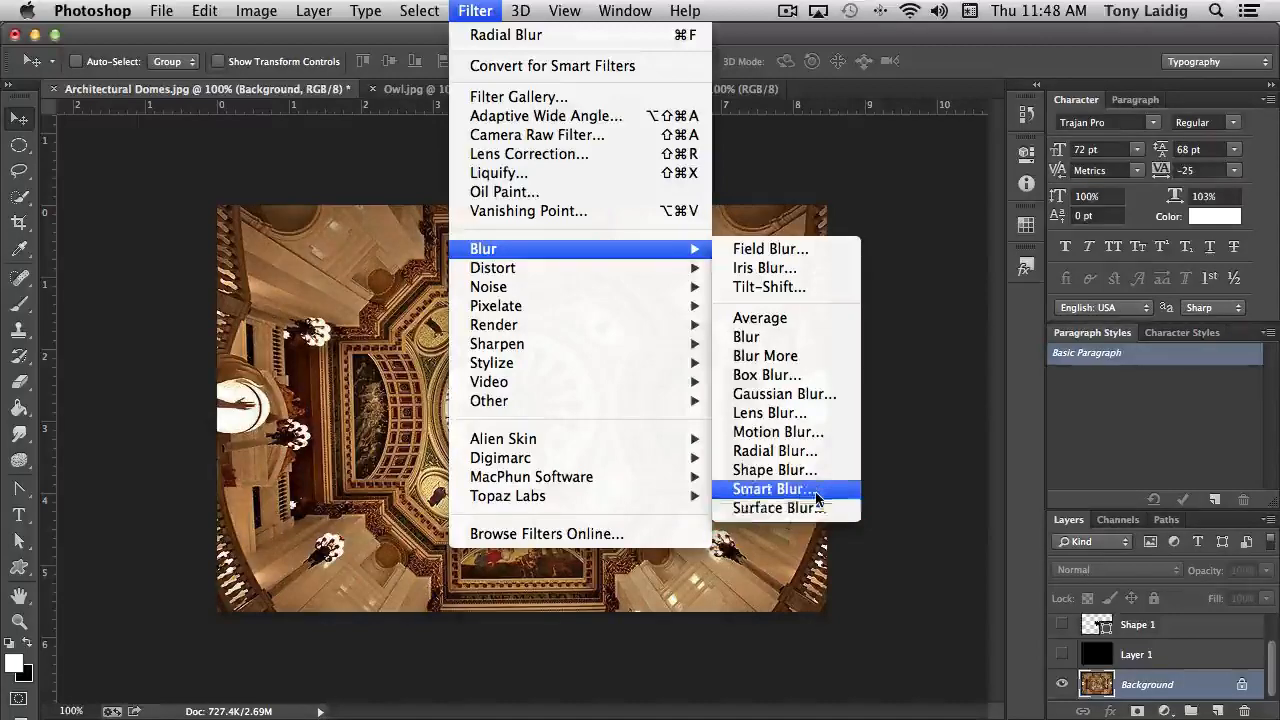
{"action": "left_click", "coordinate": [422, 40]}
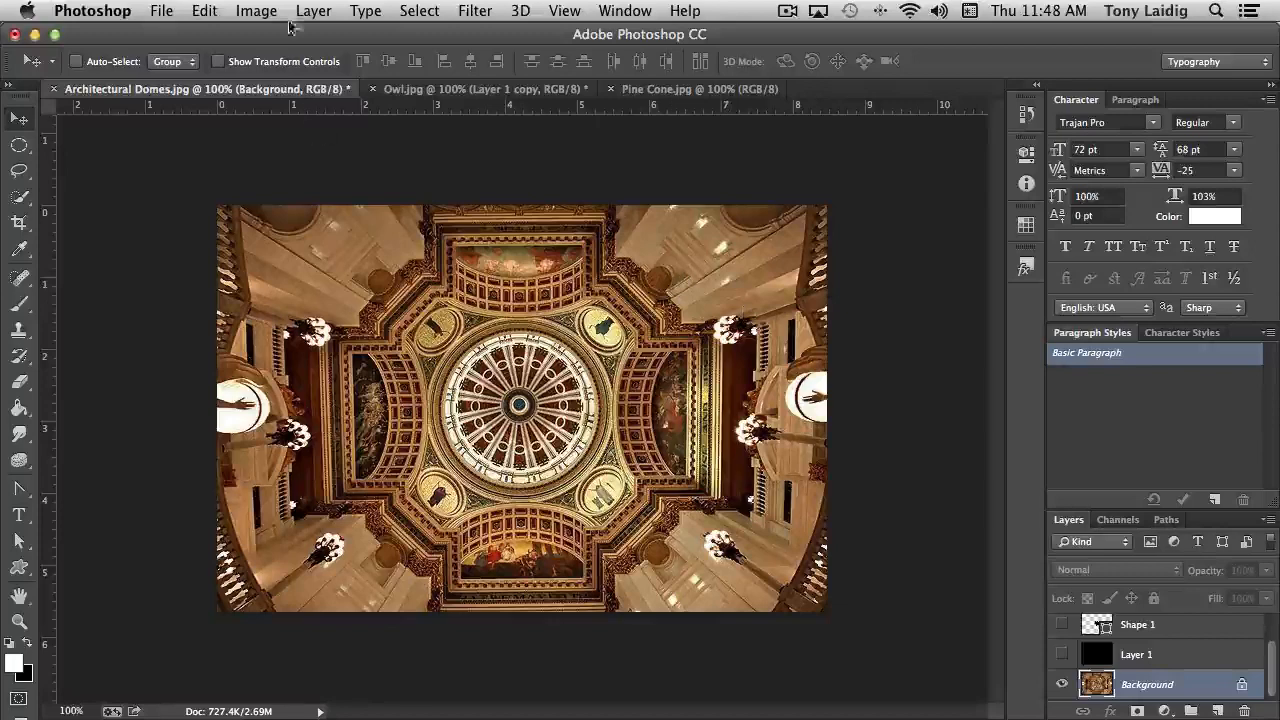
Resize the dome image with Resample enabled, setting the resolution to 150 pixels/inch and the width to 8 inches
{"action": "left_click", "coordinate": [256, 10]}
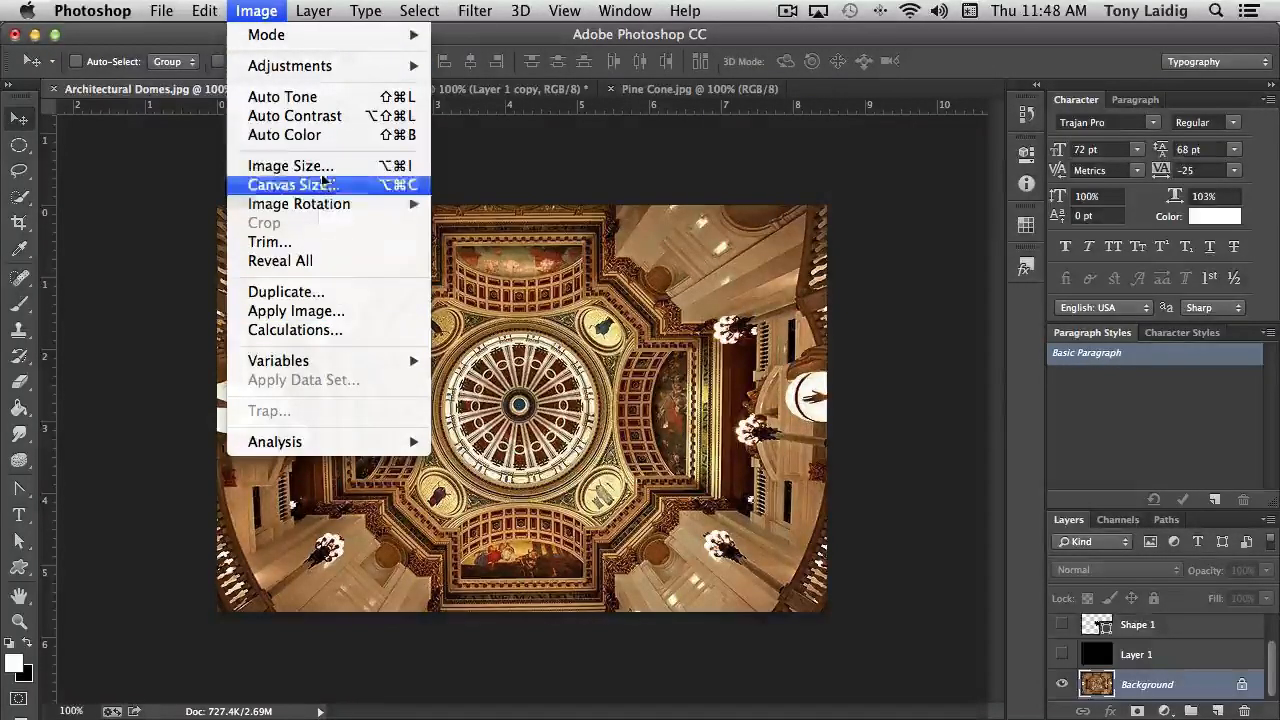
{"action": "left_click", "coordinate": [292, 165]}
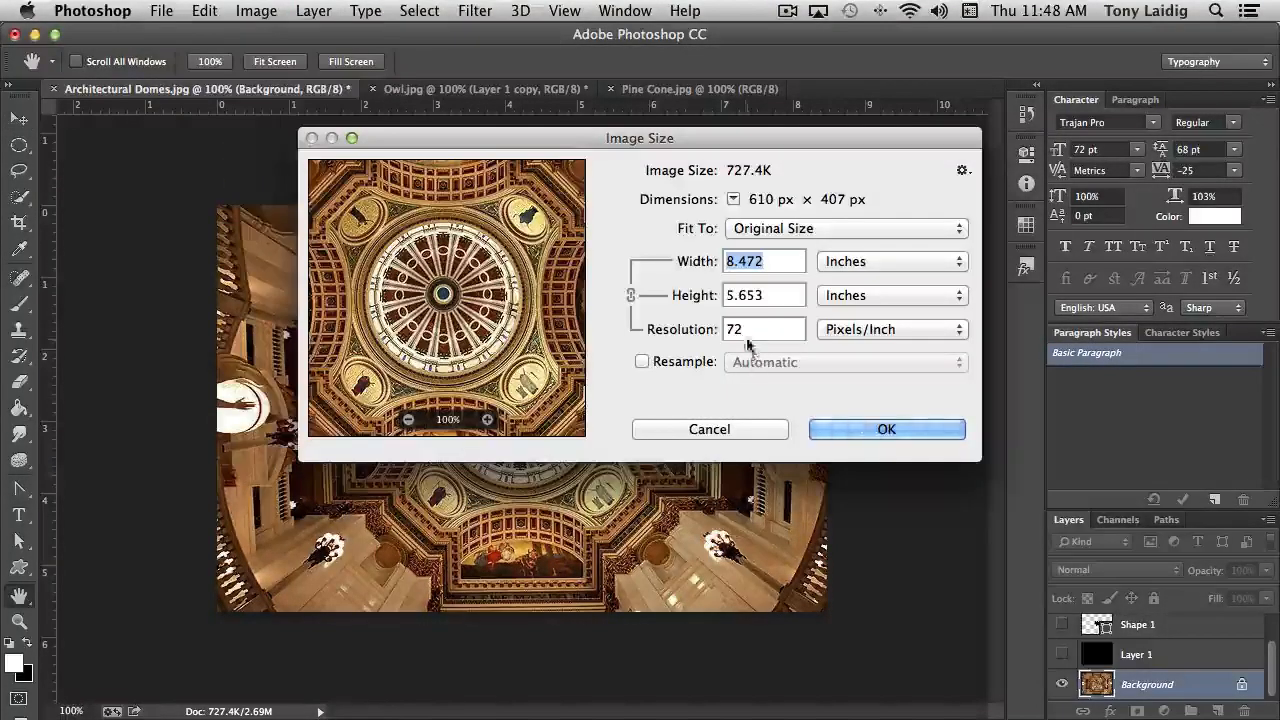
{"action": "left_click_drag", "start_coordinate": [749, 329], "coordinate": [690, 338]}
{"action": "type", "text": "150"}
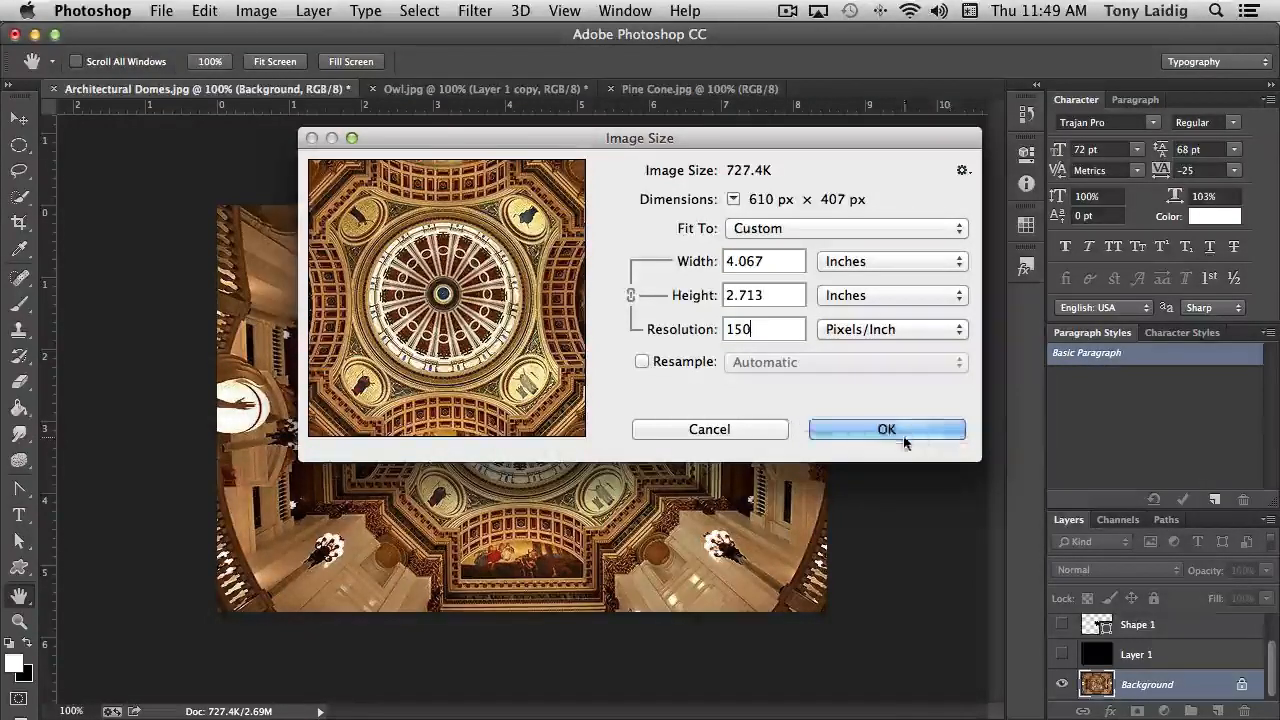
{"action": "left_click", "coordinate": [642, 361]}
{"action": "double_click", "coordinate": [786, 262]}
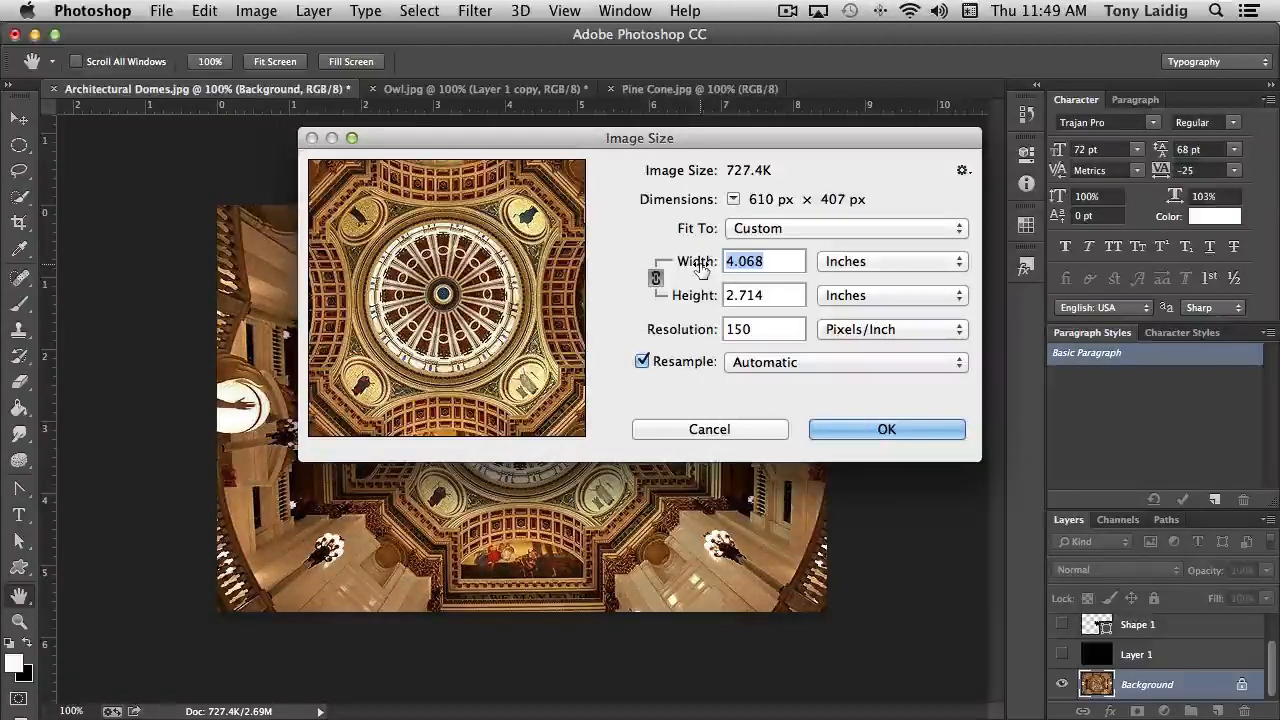
{"action": "type", "text": "8"}
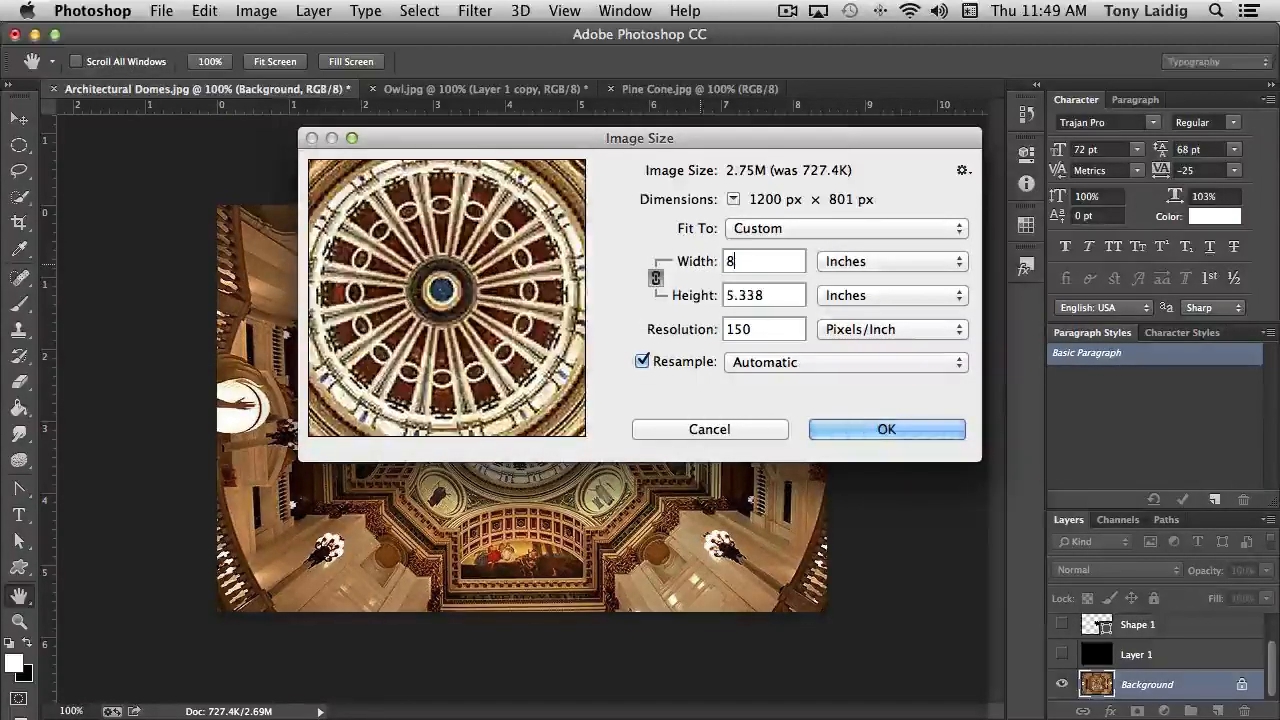
{"action": "left_click", "coordinate": [886, 429]}
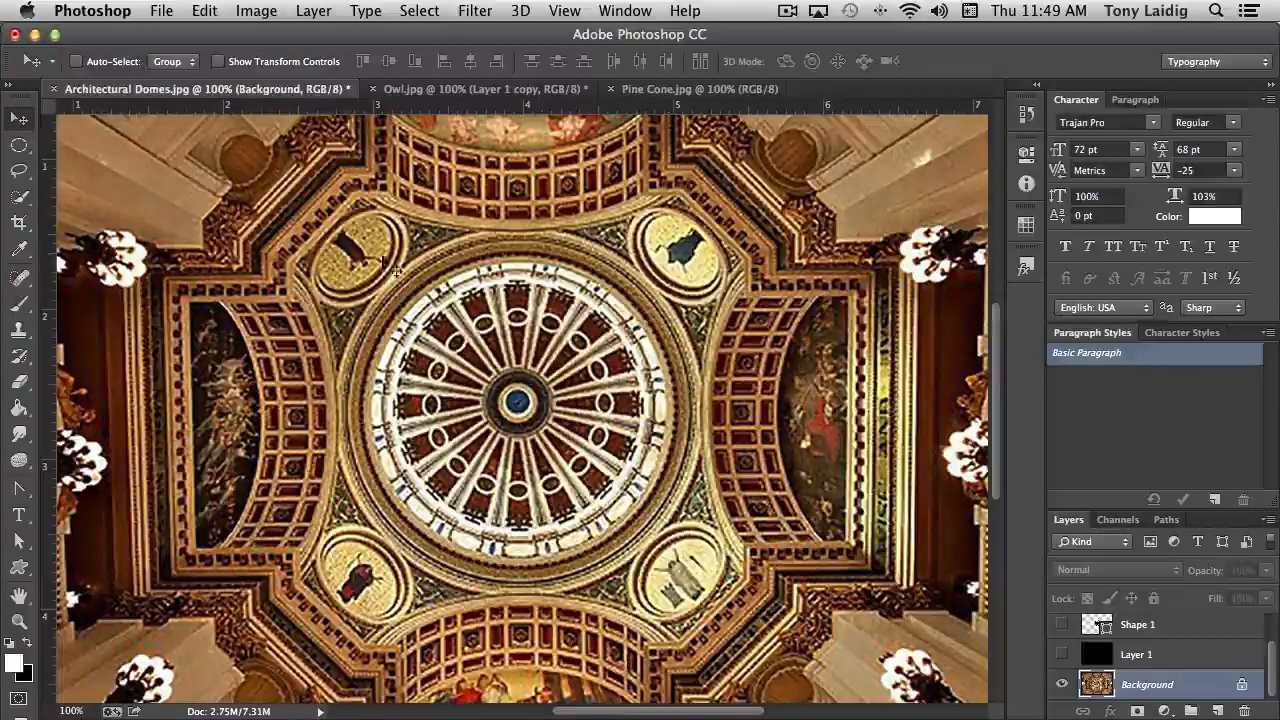
Start a Smart Blur on the Background layer, preview the upper-left ceiling area, and set the quality to High
{"action": "left_click_drag", "start_coordinate": [355, 248], "coordinate": [615, 426]}
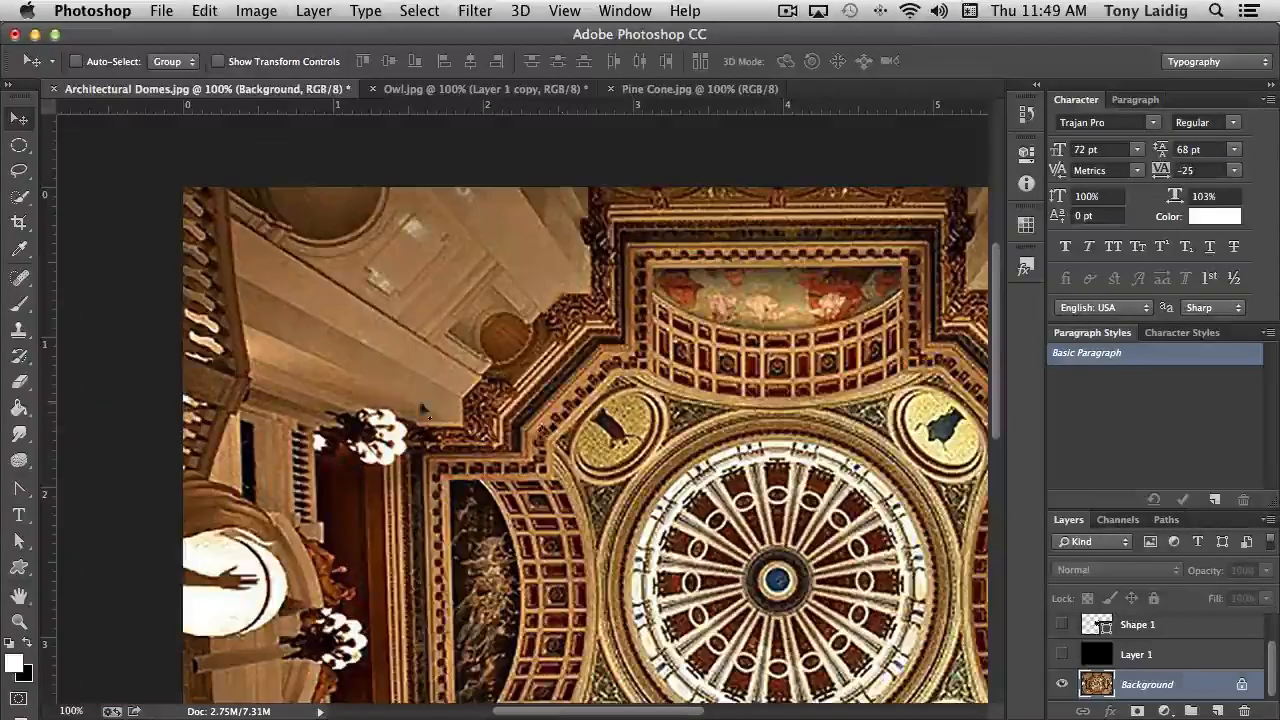
{"action": "left_click_drag", "start_coordinate": [606, 504], "coordinate": [582, 356]}
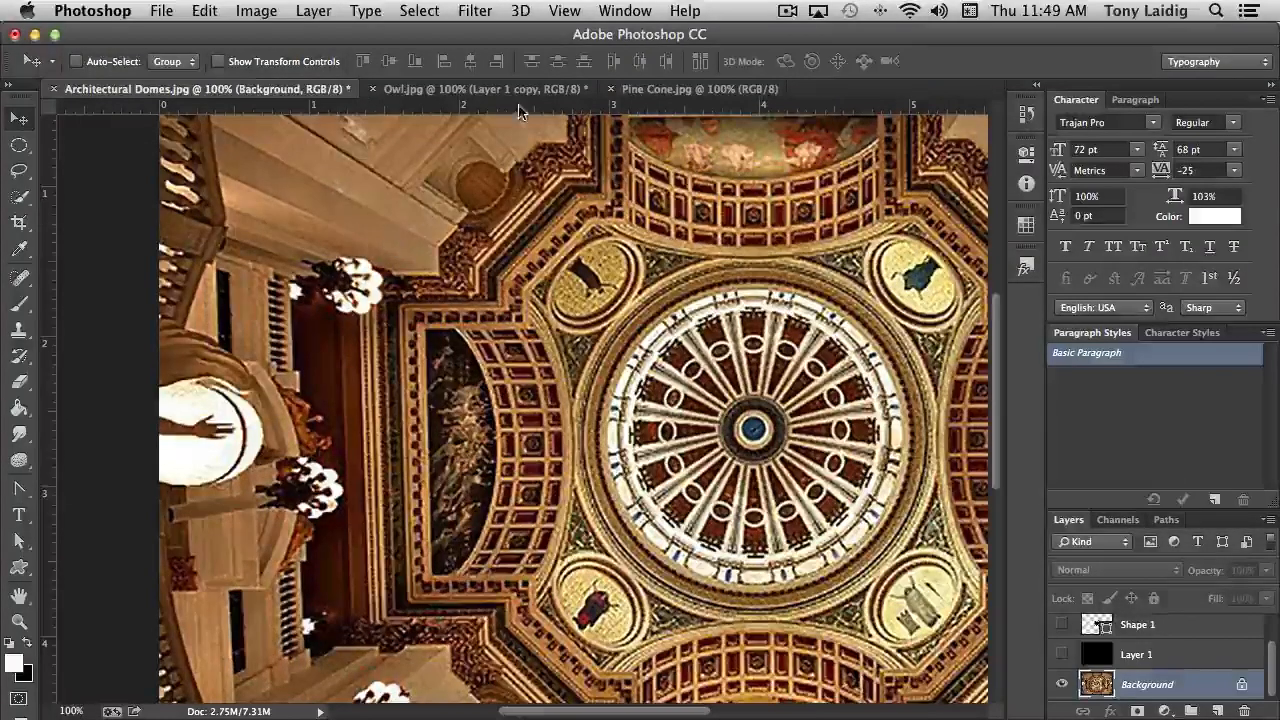
{"action": "left_click", "coordinate": [474, 12]}
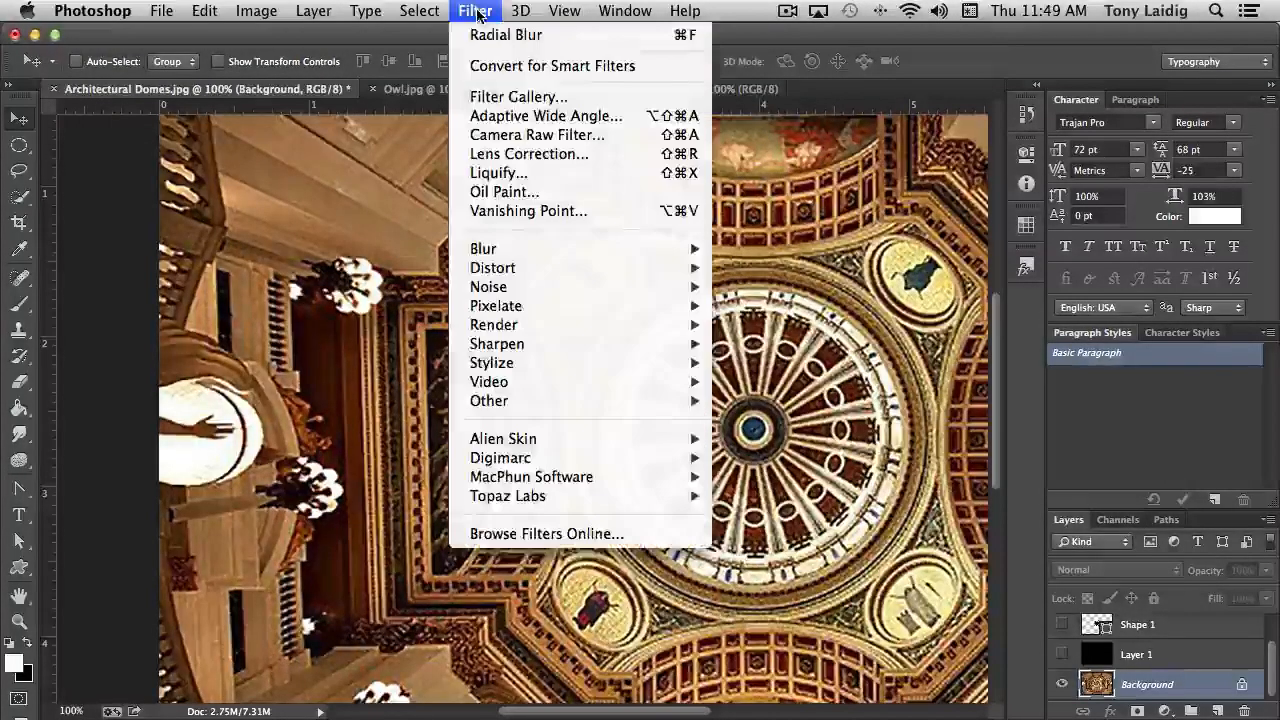
{"action": "mouse_move", "coordinate": [569, 250]}
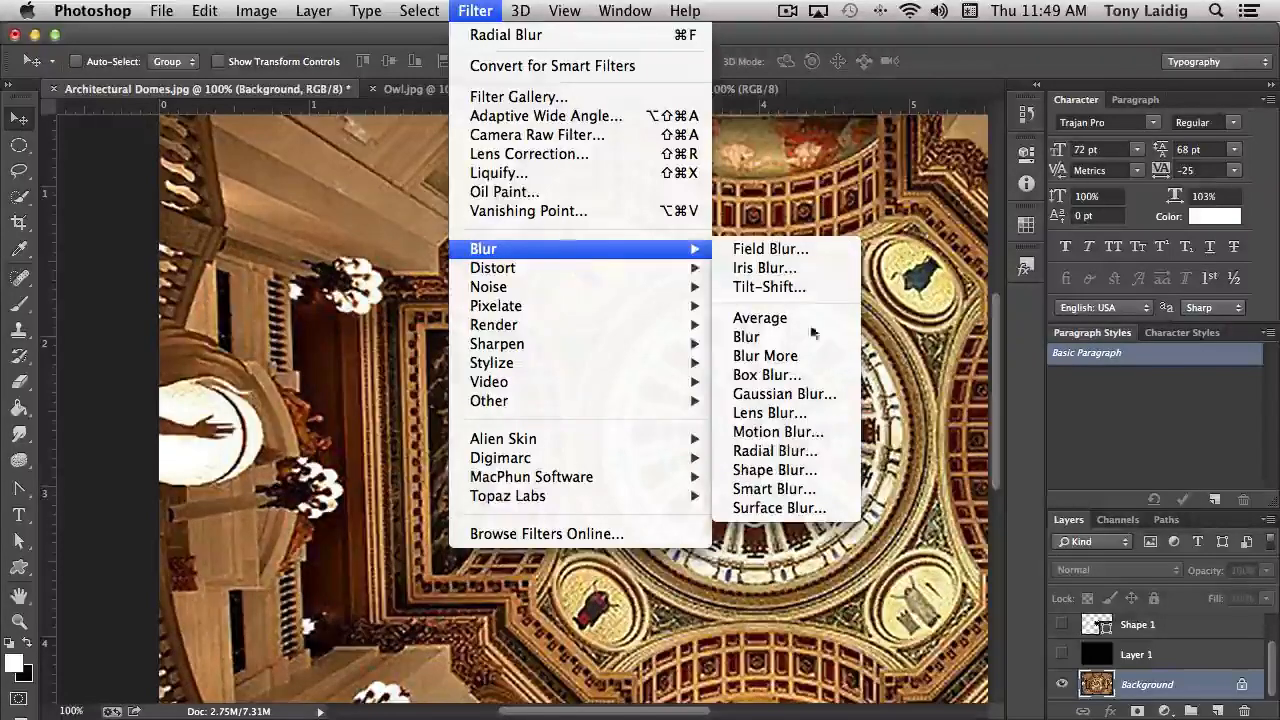
{"action": "left_click", "coordinate": [793, 489]}
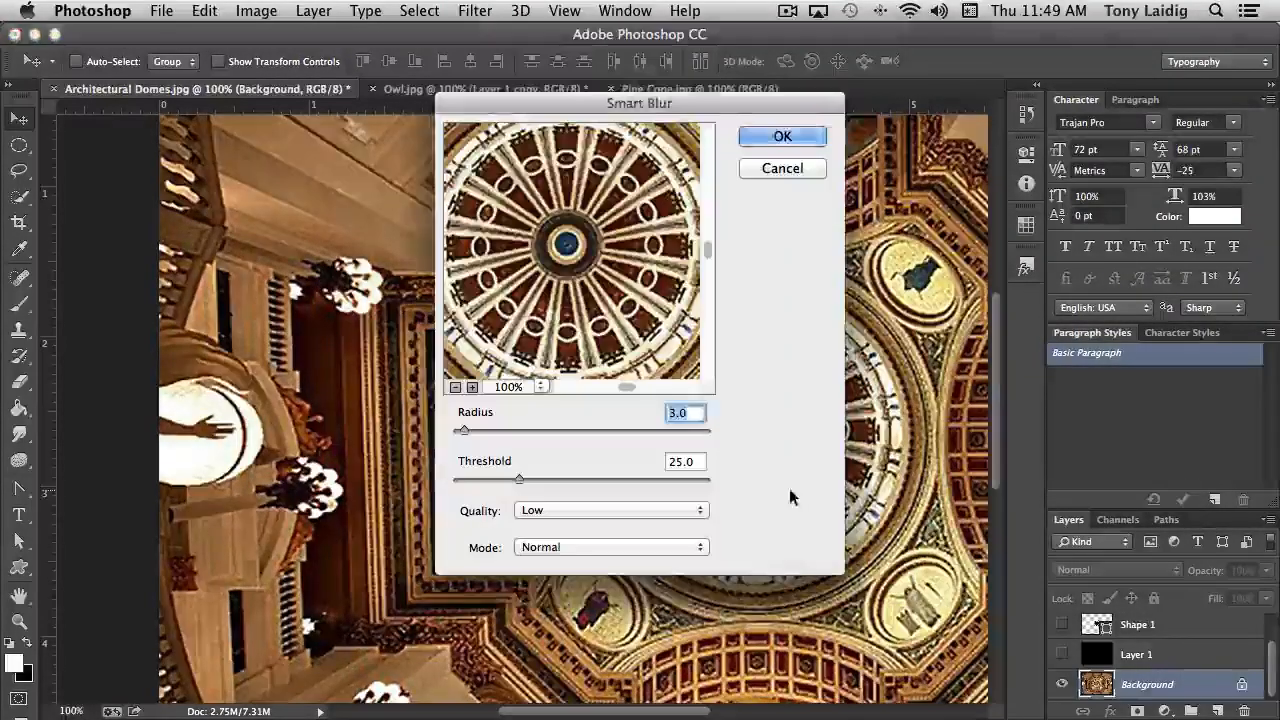
{"action": "left_click_drag", "start_coordinate": [473, 215], "coordinate": [638, 280]}
{"action": "left_click", "coordinate": [555, 510]}
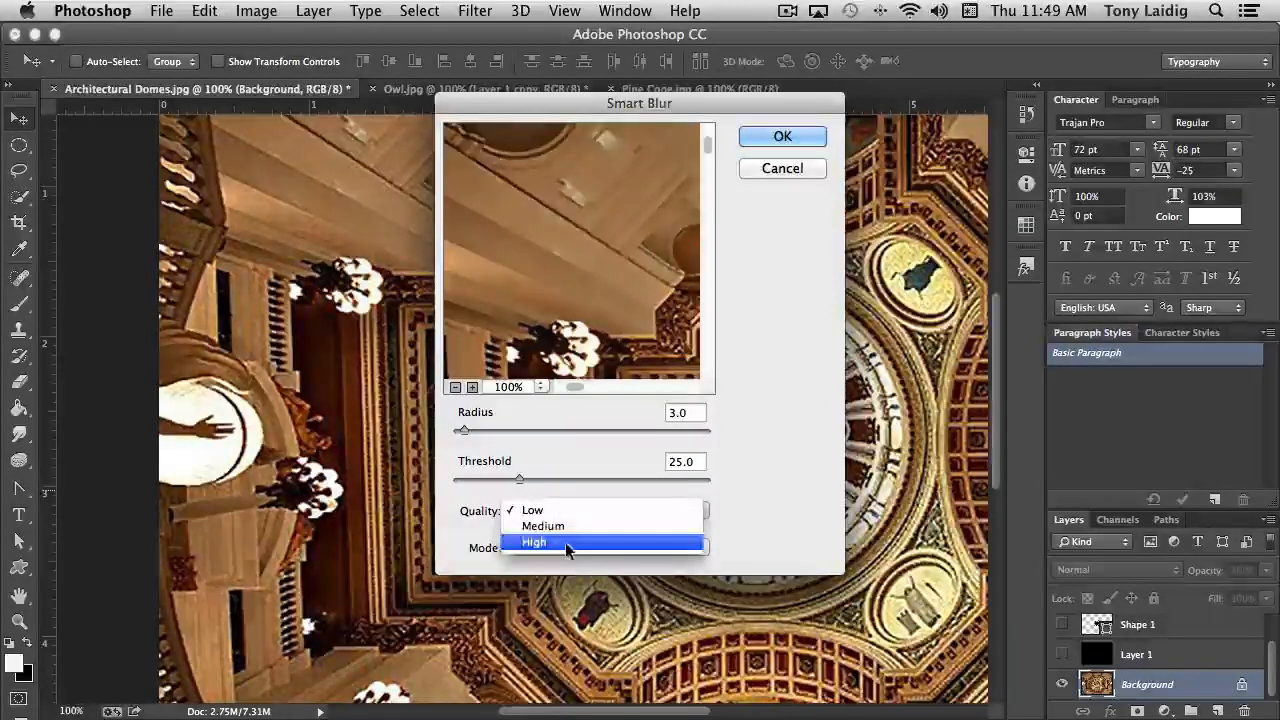
{"action": "left_click", "coordinate": [565, 542]}
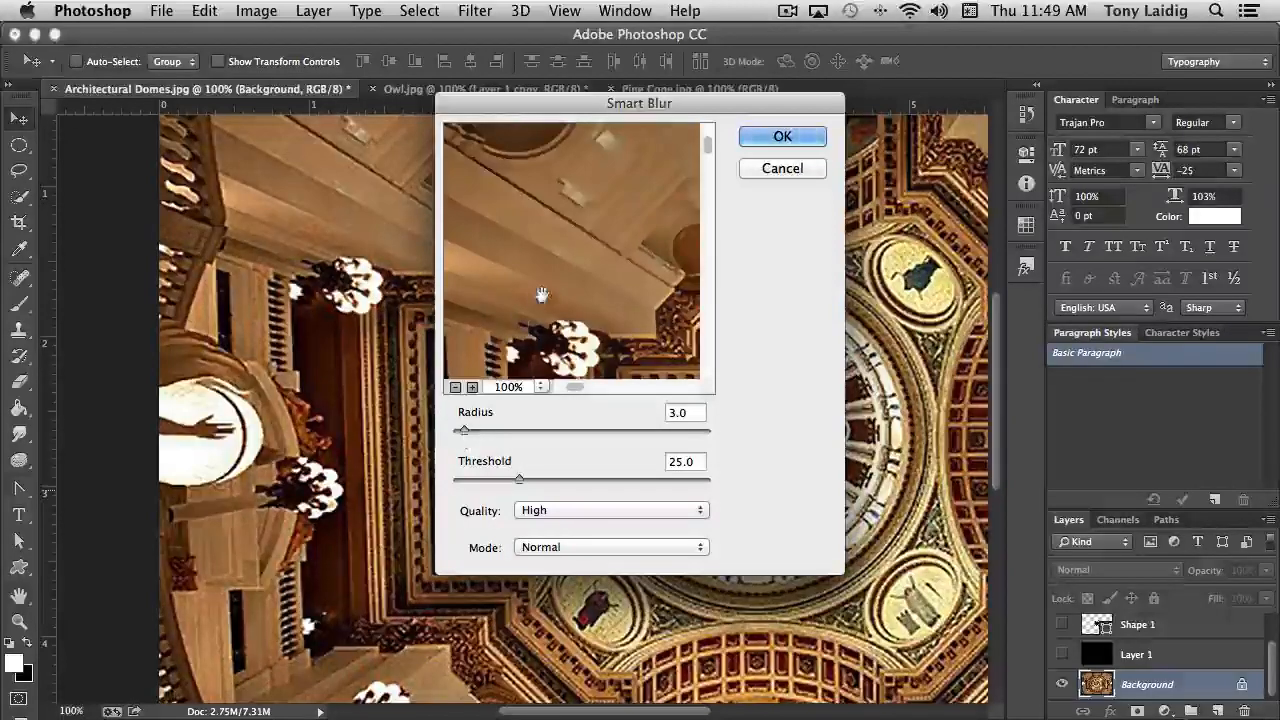
Set the Smart Blur radius to 2.5 and reduce the threshold to 5.3
{"action": "mouse_move", "coordinate": [462, 428]}
{"action": "left_mouse_down"}
{"action": "mouse_move", "coordinate": [500, 432]}
{"action": "mouse_move", "coordinate": [461, 428]}
{"action": "left_mouse_up"}
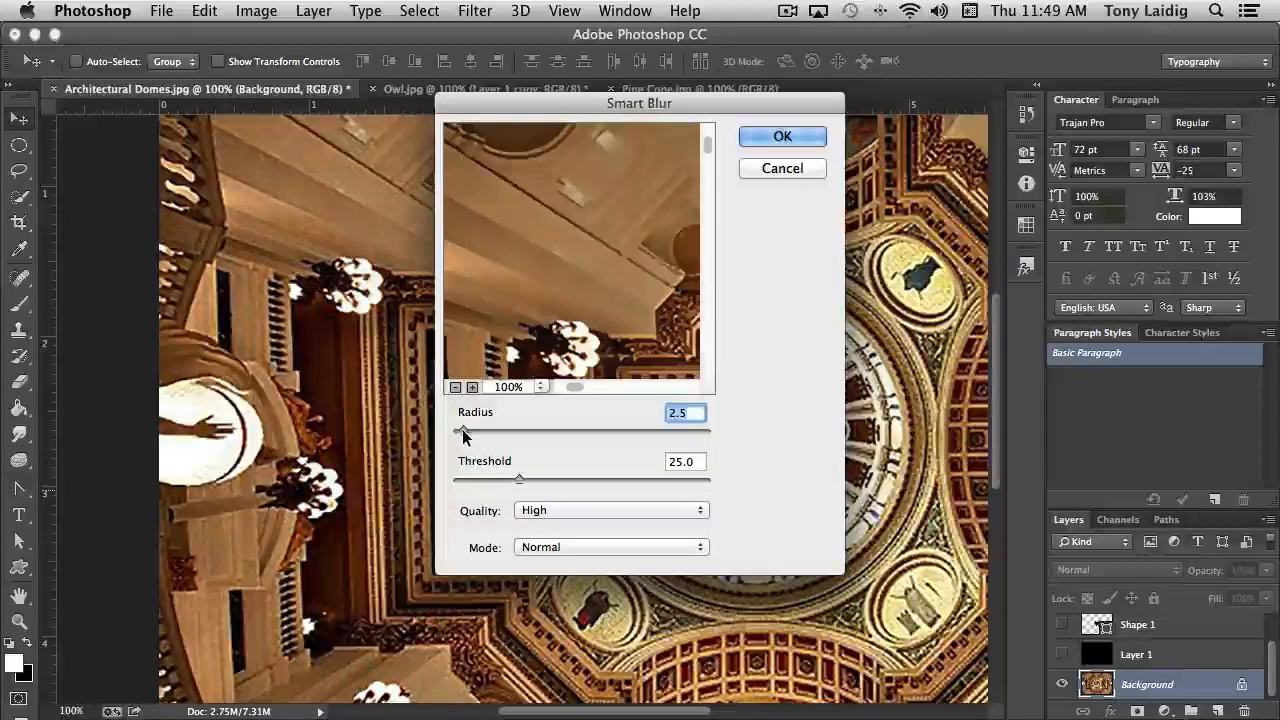
{"action": "left_click_drag", "start_coordinate": [518, 478], "coordinate": [481, 481]}
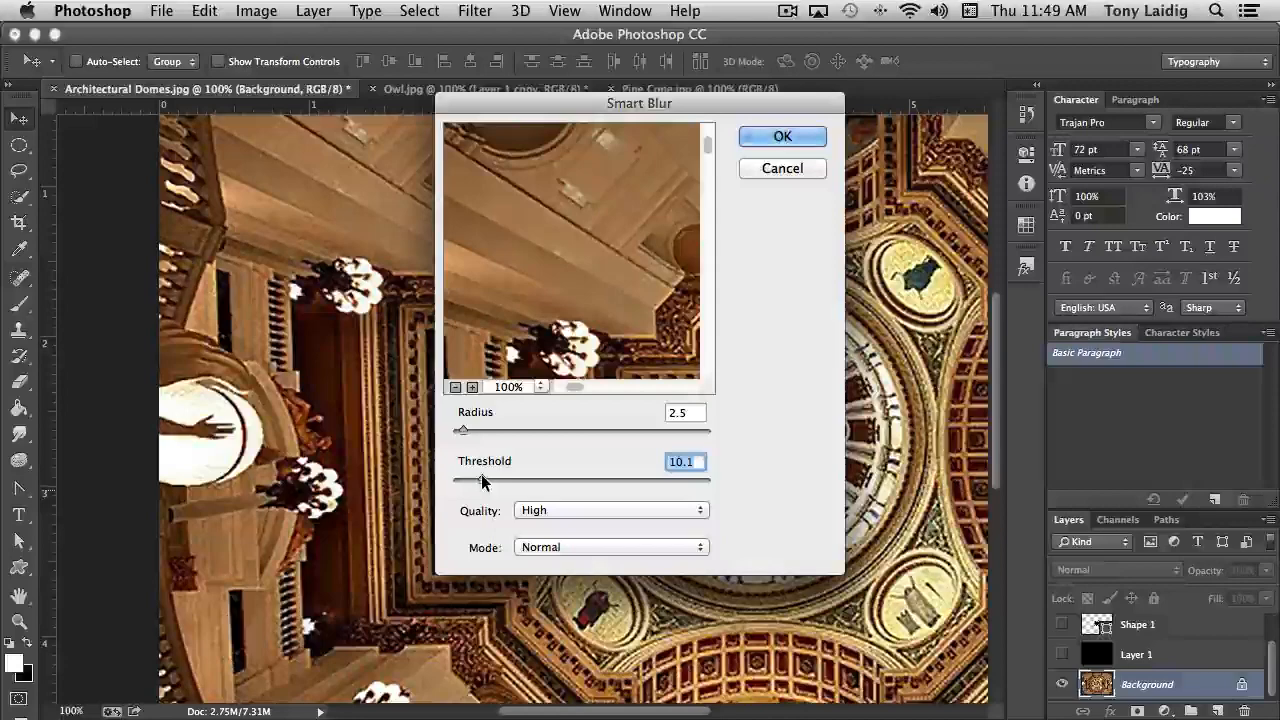
{"action": "left_click_drag", "start_coordinate": [482, 477], "coordinate": [470, 479]}
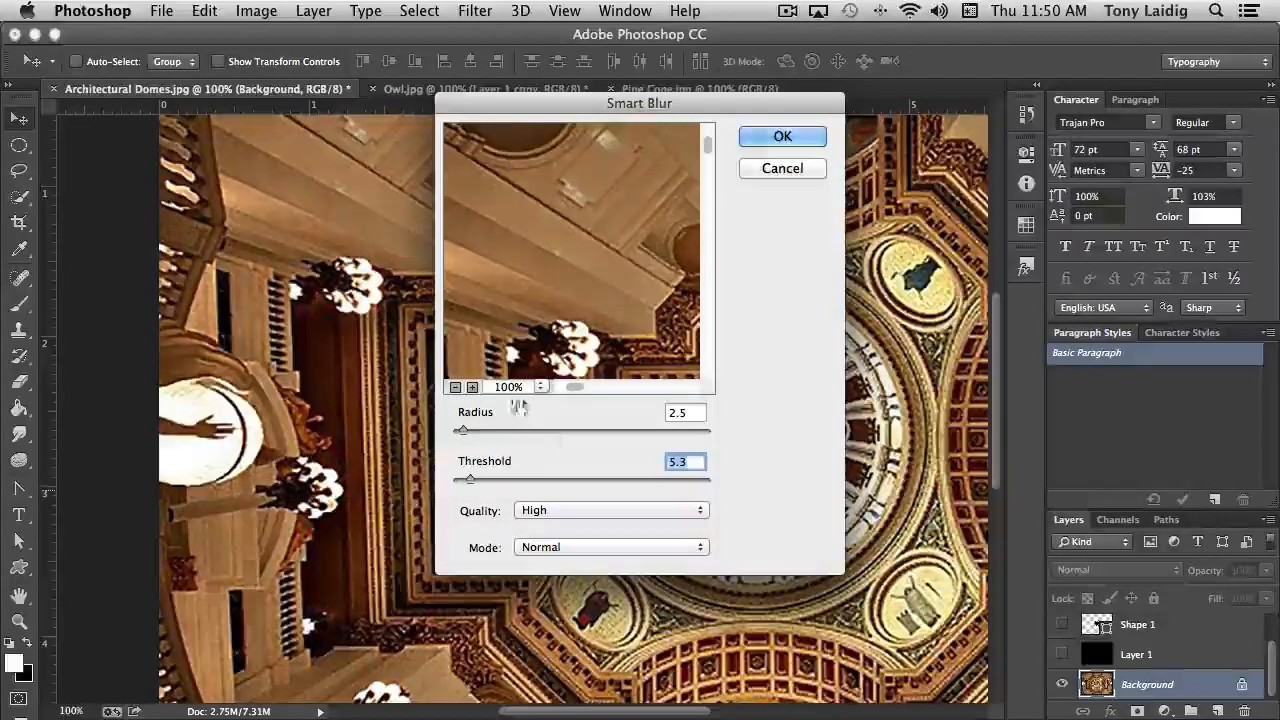
Increase the Smart Blur radius to 23.0 and the threshold to 18.2
{"action": "left_click", "coordinate": [495, 430]}
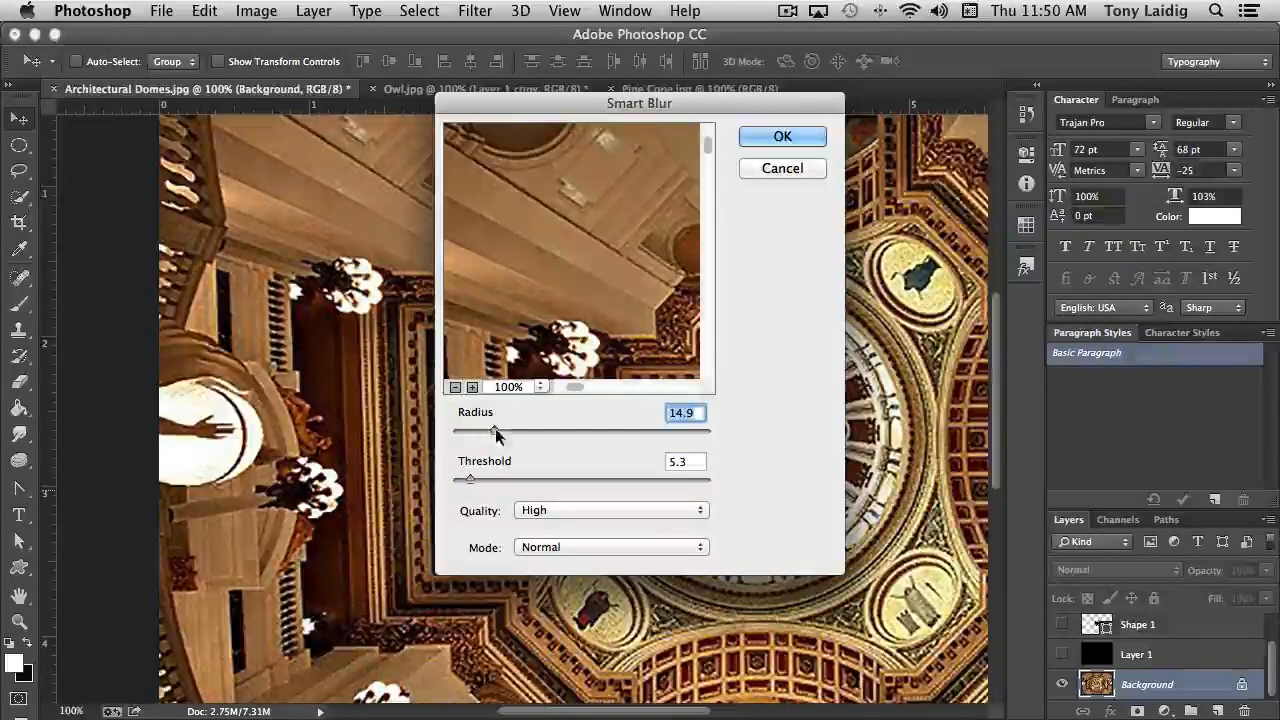
{"action": "left_click_drag", "start_coordinate": [495, 429], "coordinate": [515, 428]}
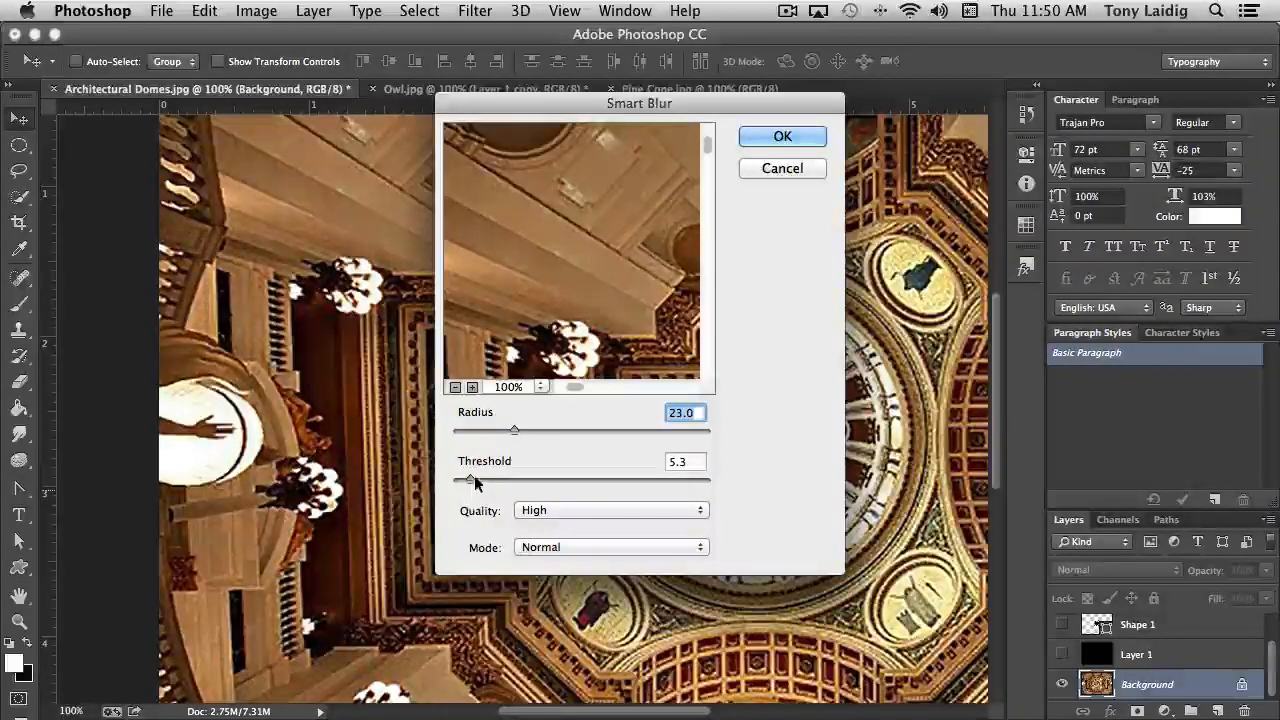
{"action": "left_click_drag", "start_coordinate": [471, 479], "coordinate": [503, 479]}
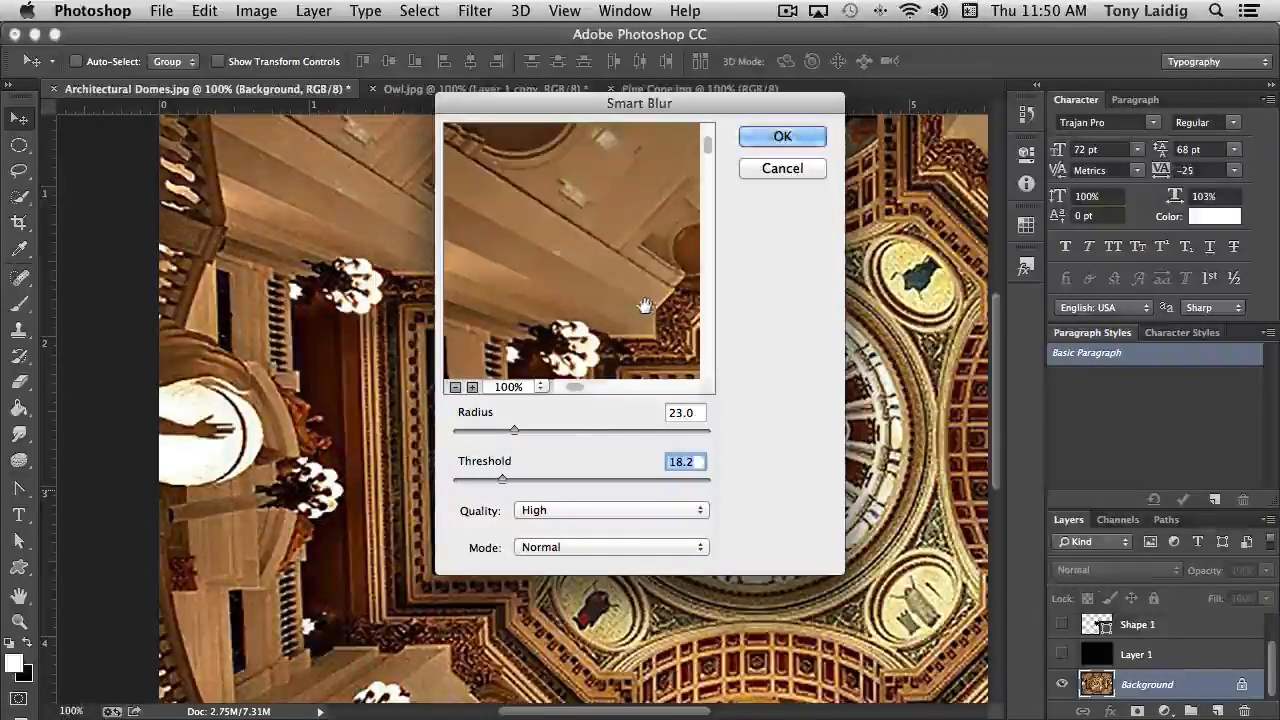
Preview the Smart Blur around the central dome's rim and raise the threshold to 27.8
{"action": "left_click_drag", "start_coordinate": [601, 296], "coordinate": [447, 231]}
{"action": "left_click_drag", "start_coordinate": [644, 315], "coordinate": [471, 257]}
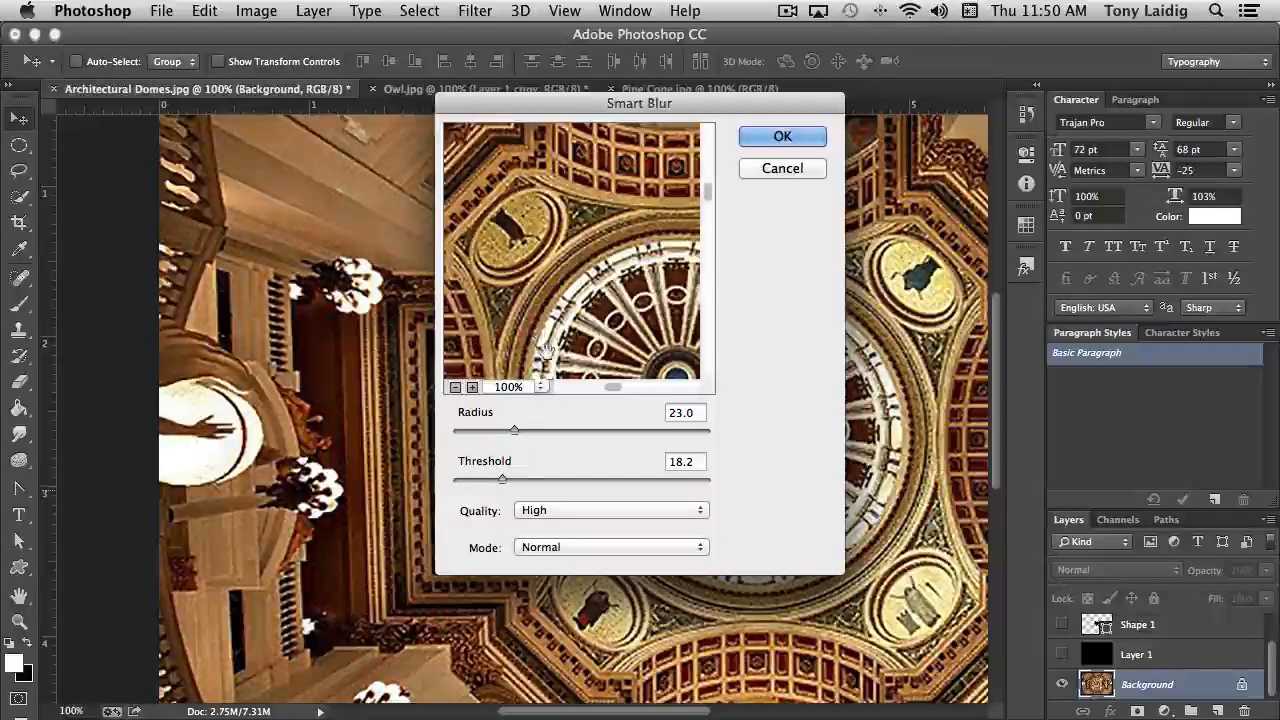
{"action": "left_click_drag", "start_coordinate": [502, 478], "coordinate": [516, 480]}
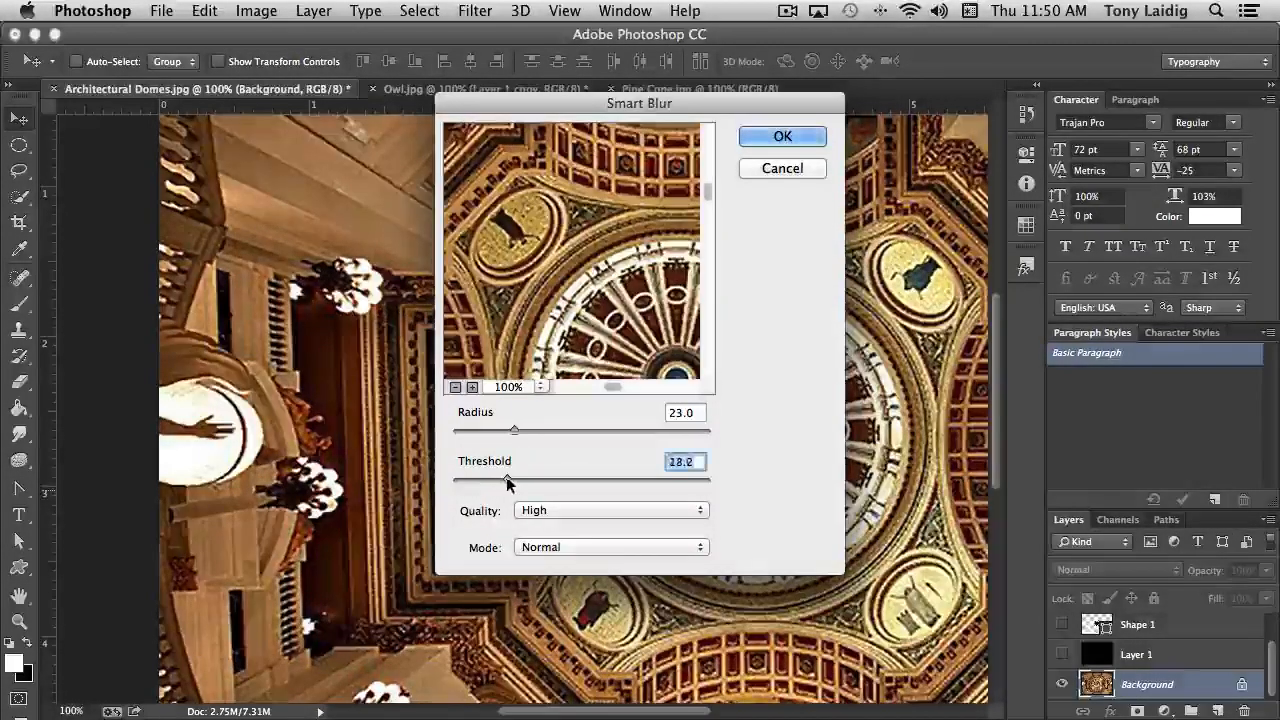
{"action": "type", "text": "27.8"}
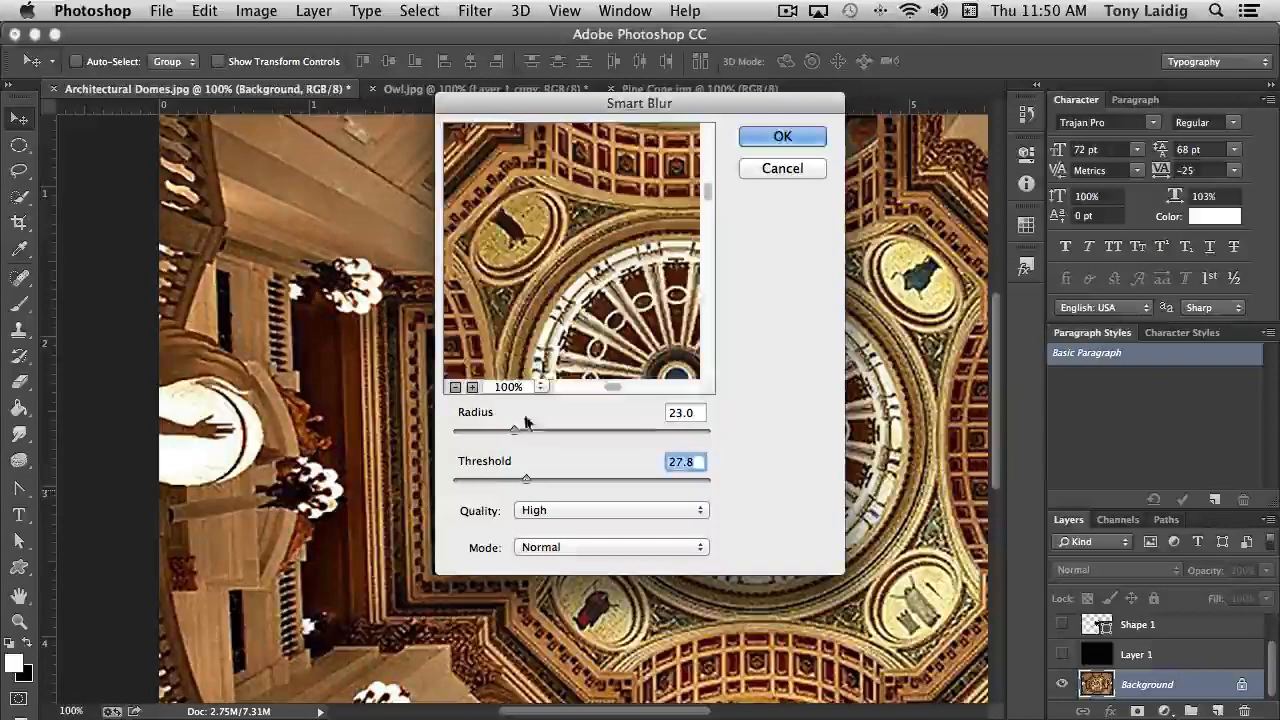
Return the Smart Blur preview to the upper-left ceiling and lower the threshold to 12.5
{"action": "left_click_drag", "start_coordinate": [589, 365], "coordinate": [697, 401]}
{"action": "left_click_drag", "start_coordinate": [538, 210], "coordinate": [632, 350]}
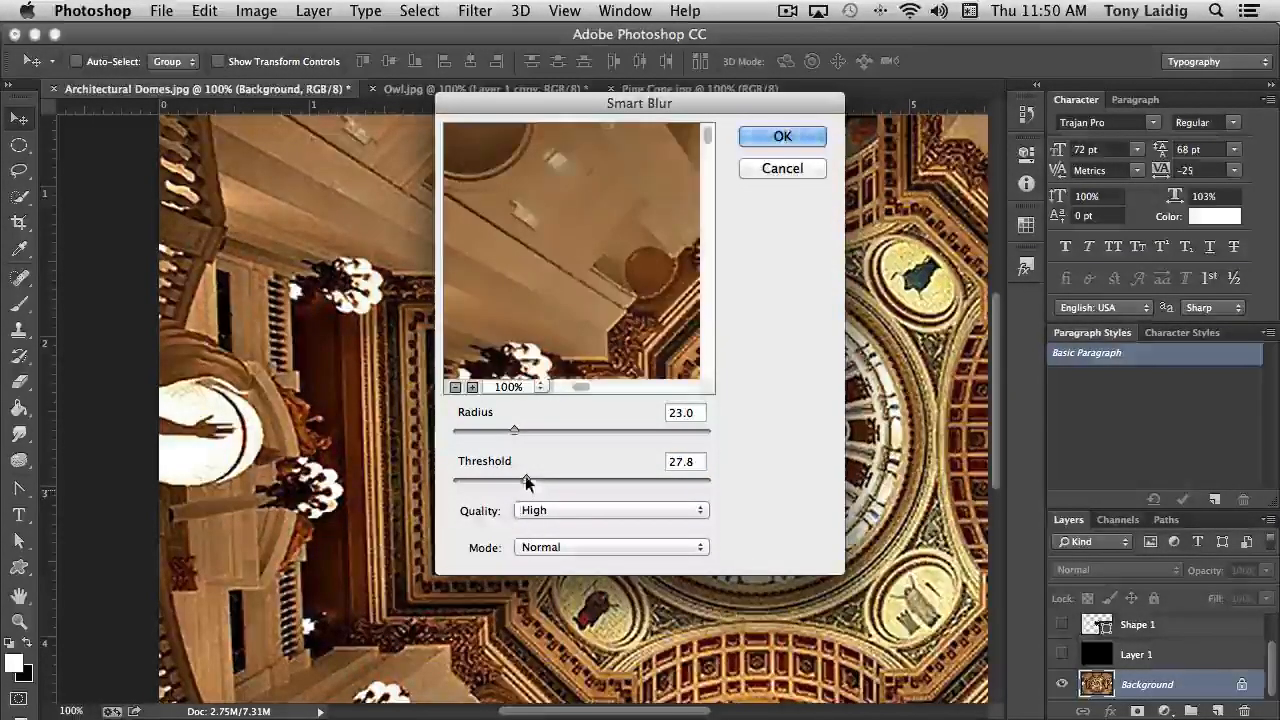
{"action": "left_click_drag", "start_coordinate": [525, 477], "coordinate": [488, 478]}
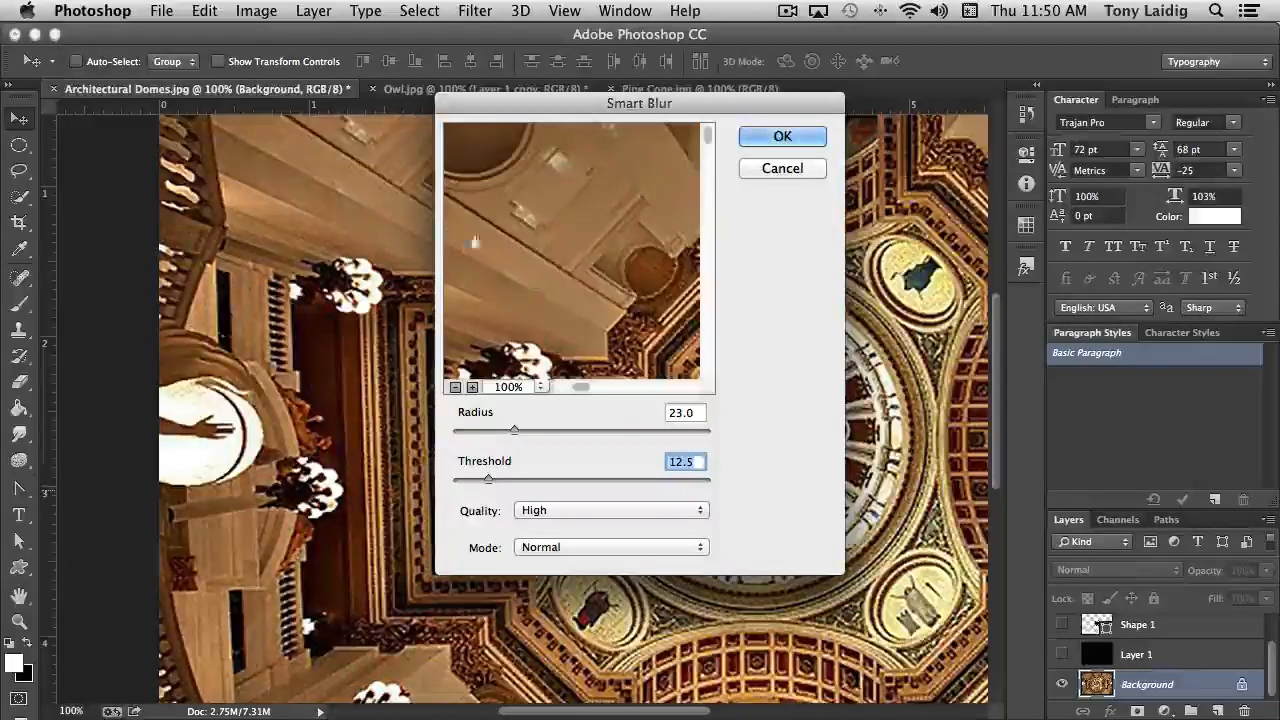
Inspect the Smart Blur preview across the ceiling, chandelier and ornate borders, and cancel the filter
{"action": "left_click_drag", "start_coordinate": [519, 275], "coordinate": [643, 323]}
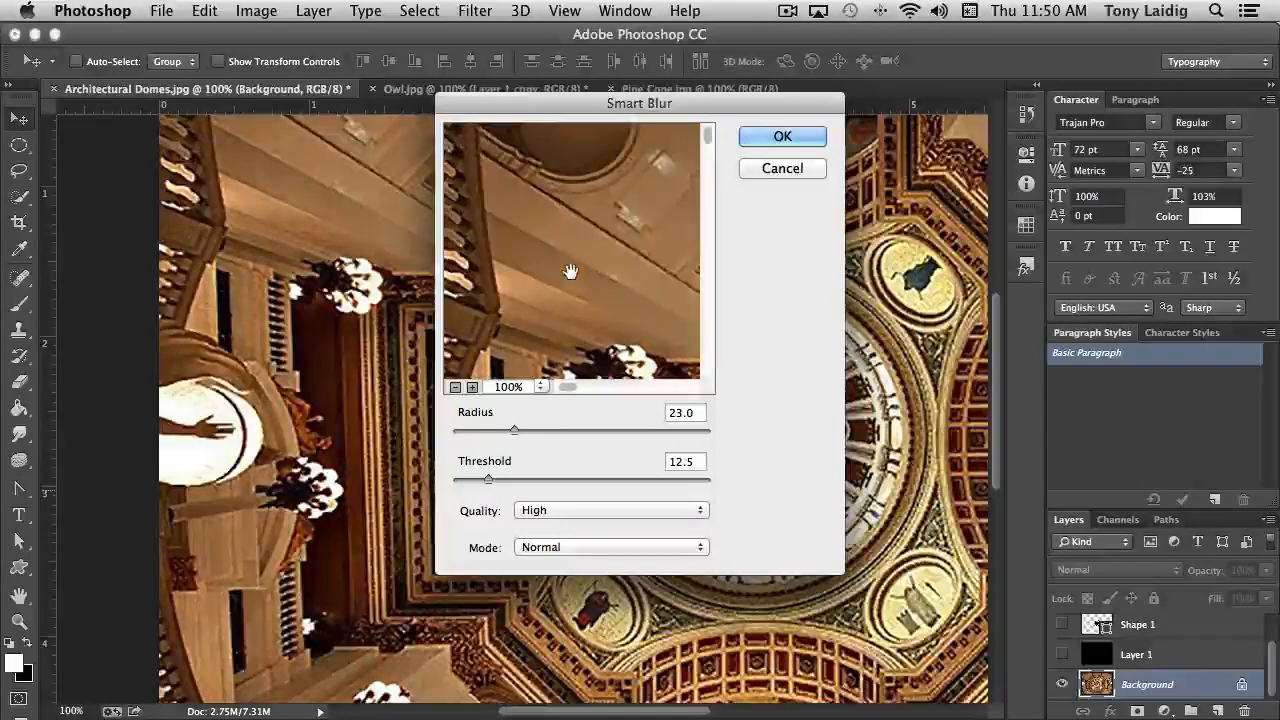
{"action": "left_click_drag", "start_coordinate": [607, 331], "coordinate": [532, 220]}
{"action": "left_click_drag", "start_coordinate": [523, 298], "coordinate": [490, 216]}
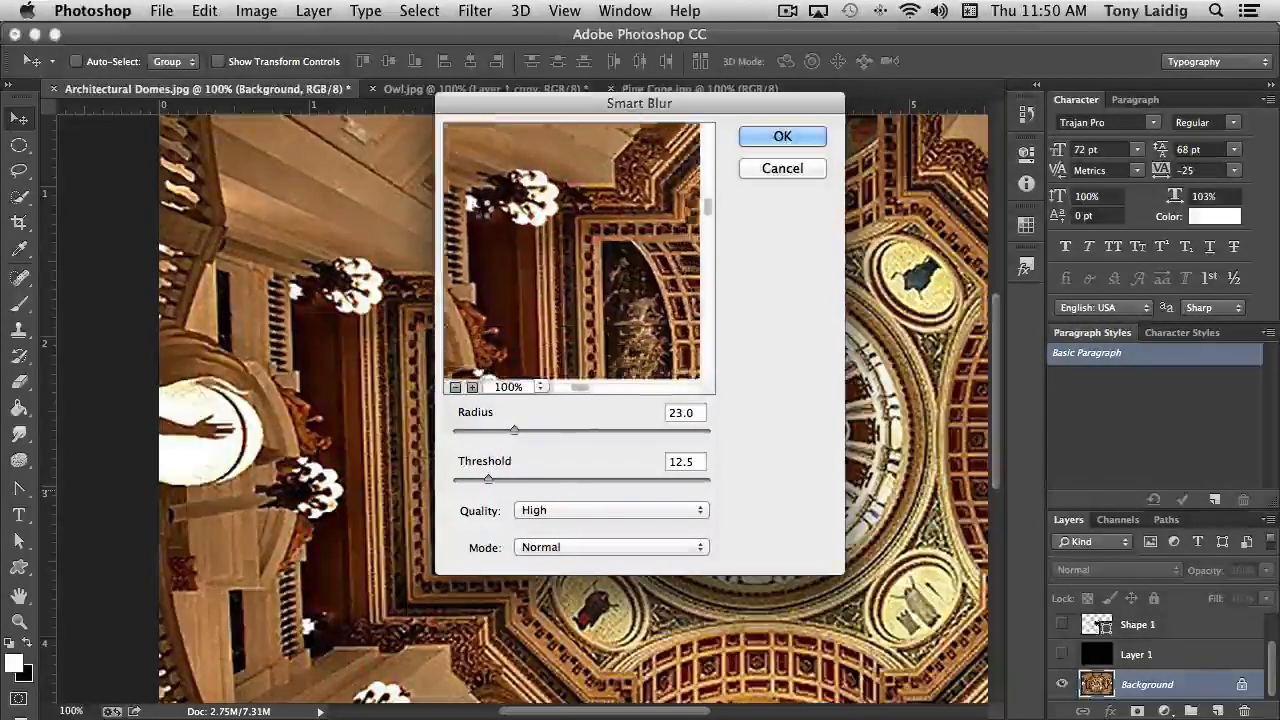
{"action": "left_click_drag", "start_coordinate": [640, 233], "coordinate": [562, 320]}
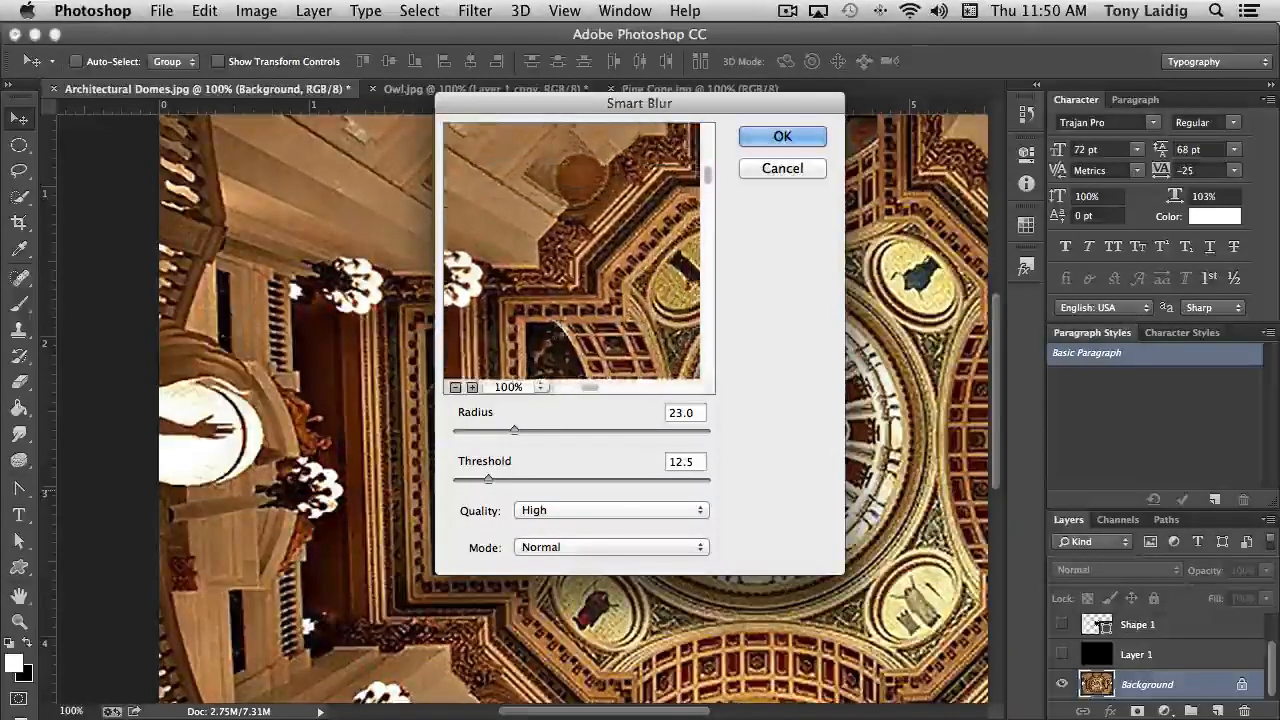
{"action": "left_click_drag", "start_coordinate": [588, 197], "coordinate": [589, 350]}
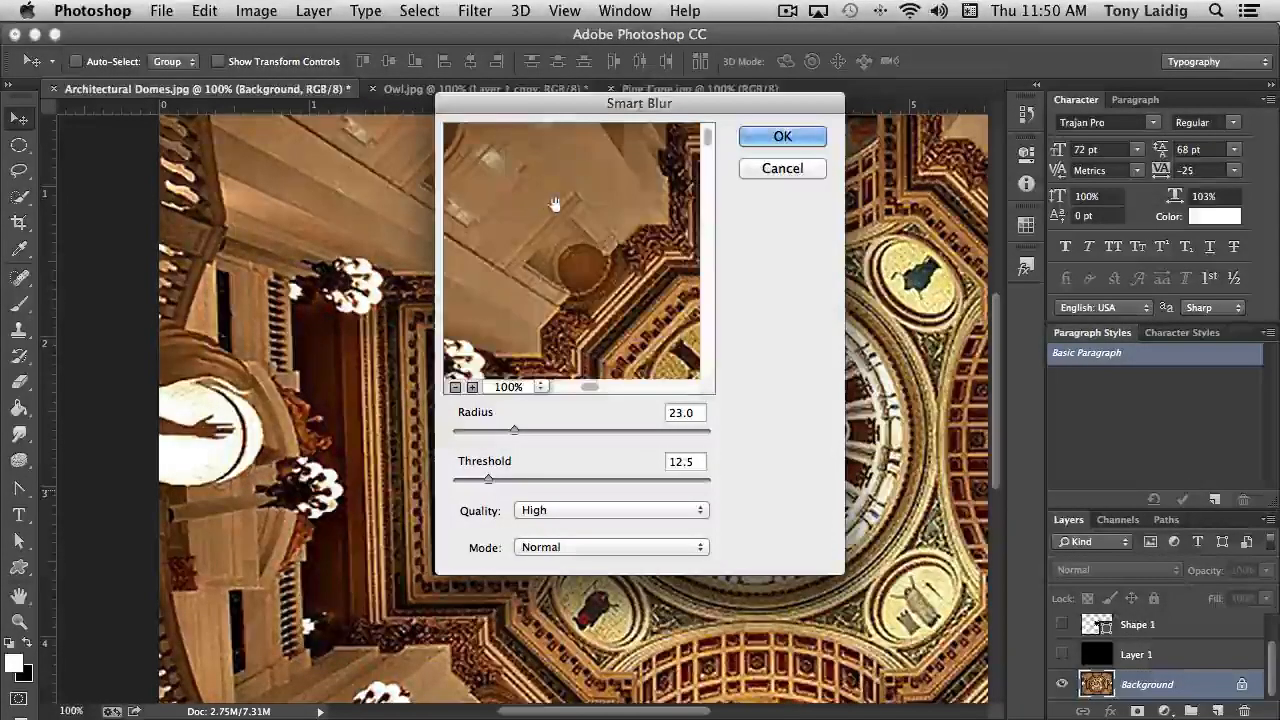
{"action": "left_click", "coordinate": [792, 167]}
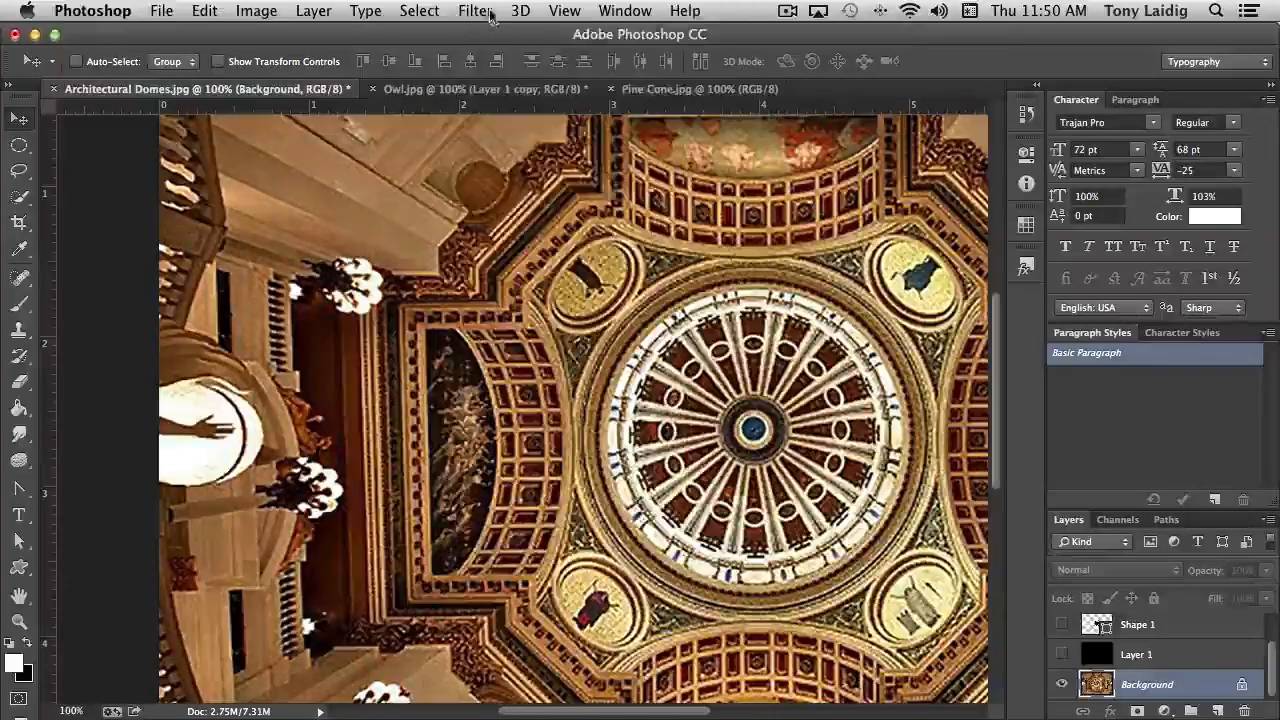
Start a Surface Blur on the dome photo and inspect the ceiling area with its preview off and on
{"action": "left_click", "coordinate": [478, 11]}
{"action": "mouse_move", "coordinate": [576, 249]}
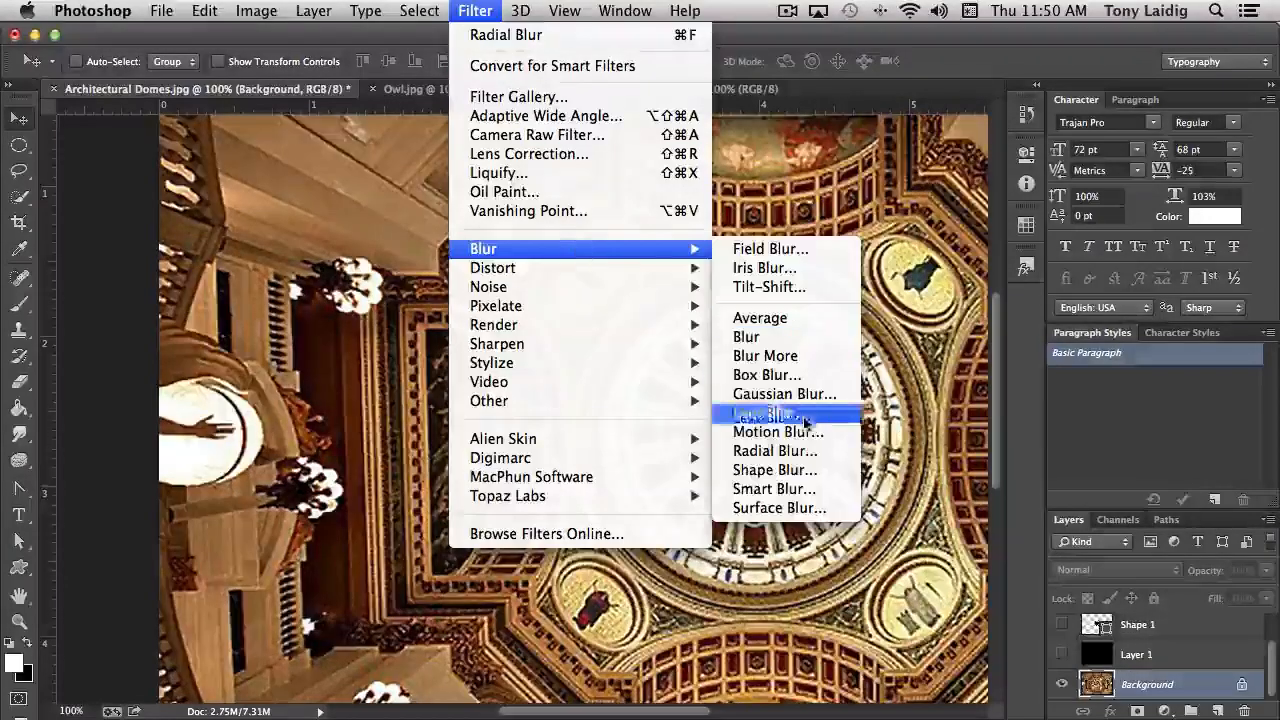
{"action": "left_click", "coordinate": [790, 508]}
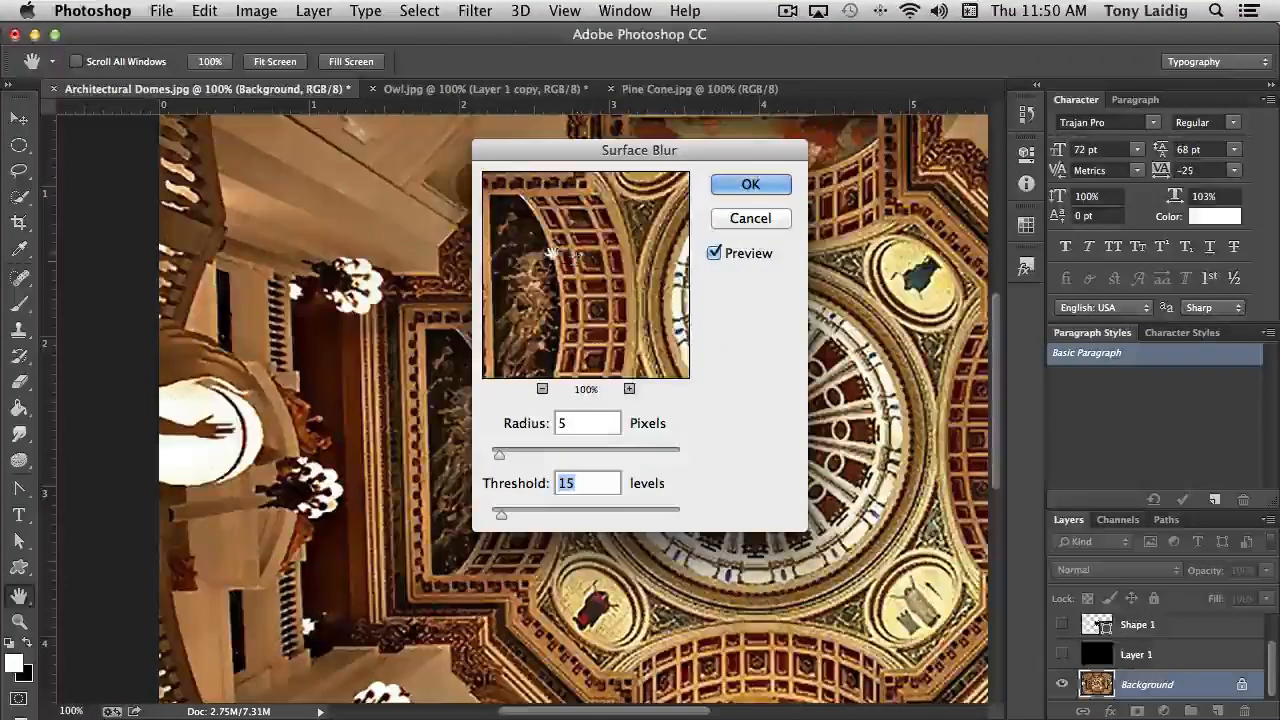
{"action": "left_click_drag", "start_coordinate": [520, 210], "coordinate": [555, 328]}
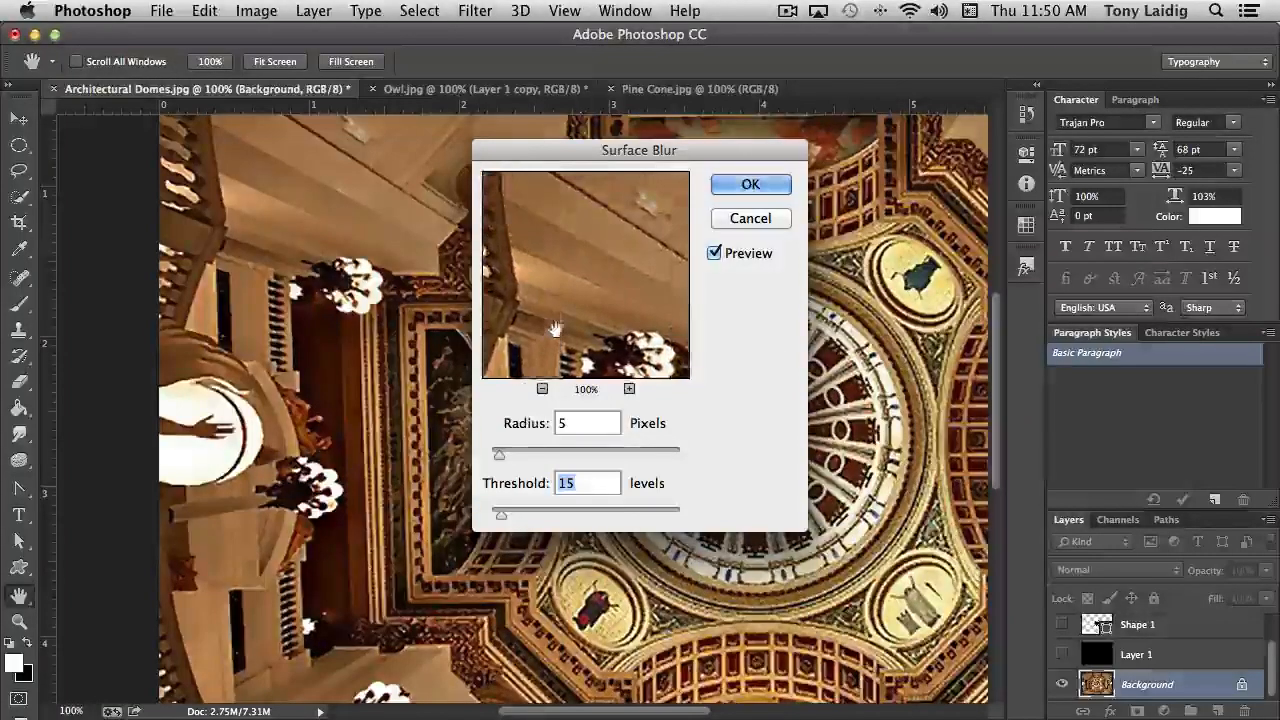
{"action": "left_click_drag", "start_coordinate": [568, 284], "coordinate": [610, 343]}
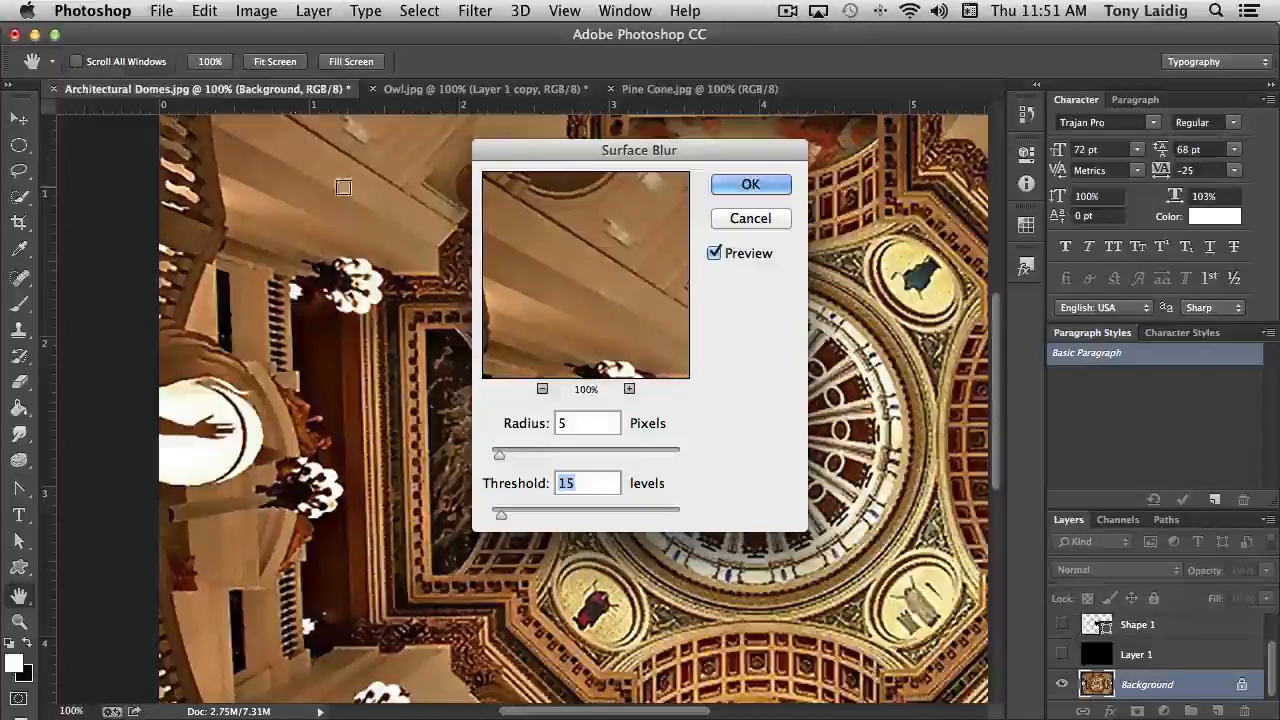
{"action": "left_click", "coordinate": [714, 254]}
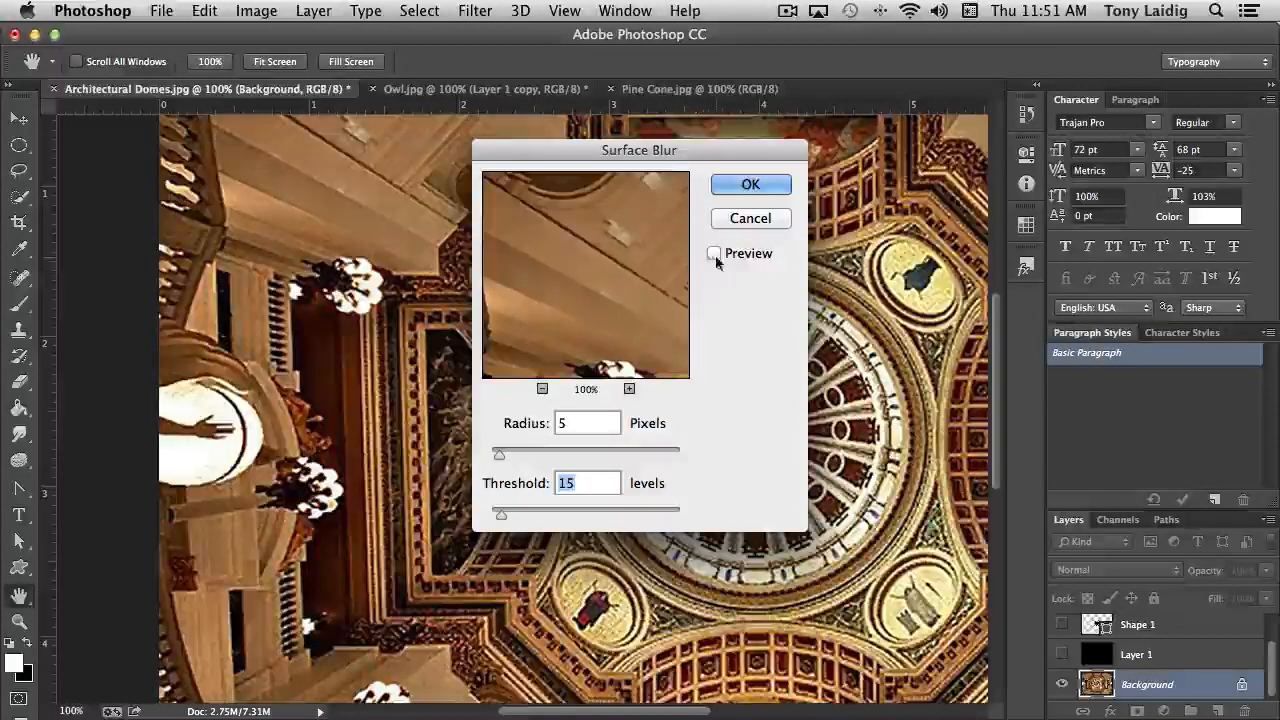
{"action": "left_click_drag", "start_coordinate": [639, 150], "coordinate": [853, 138]}
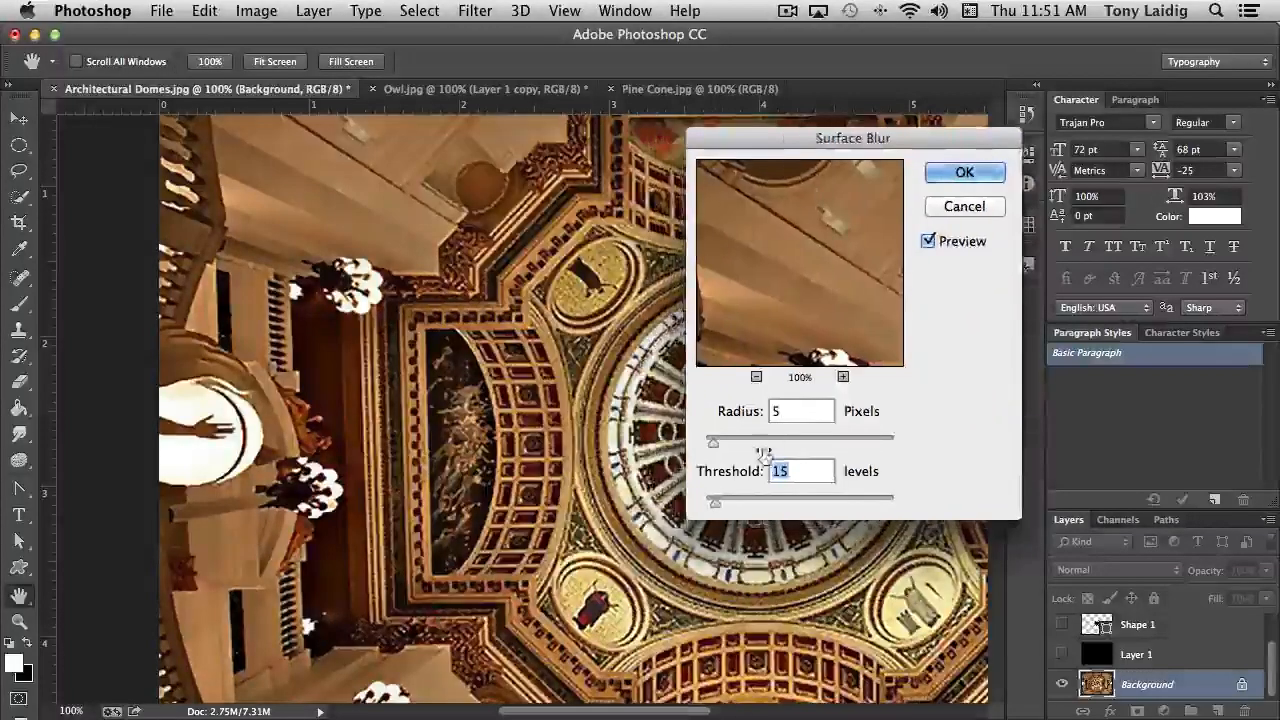
Try Surface Blur radii of 16 and 9 pixels, compare the photo with and without the effect, and cancel the filter
{"action": "mouse_move", "coordinate": [716, 447]}
{"action": "left_mouse_down"}
{"action": "mouse_move", "coordinate": [750, 448]}
{"action": "mouse_move", "coordinate": [734, 451]}
{"action": "left_mouse_up"}
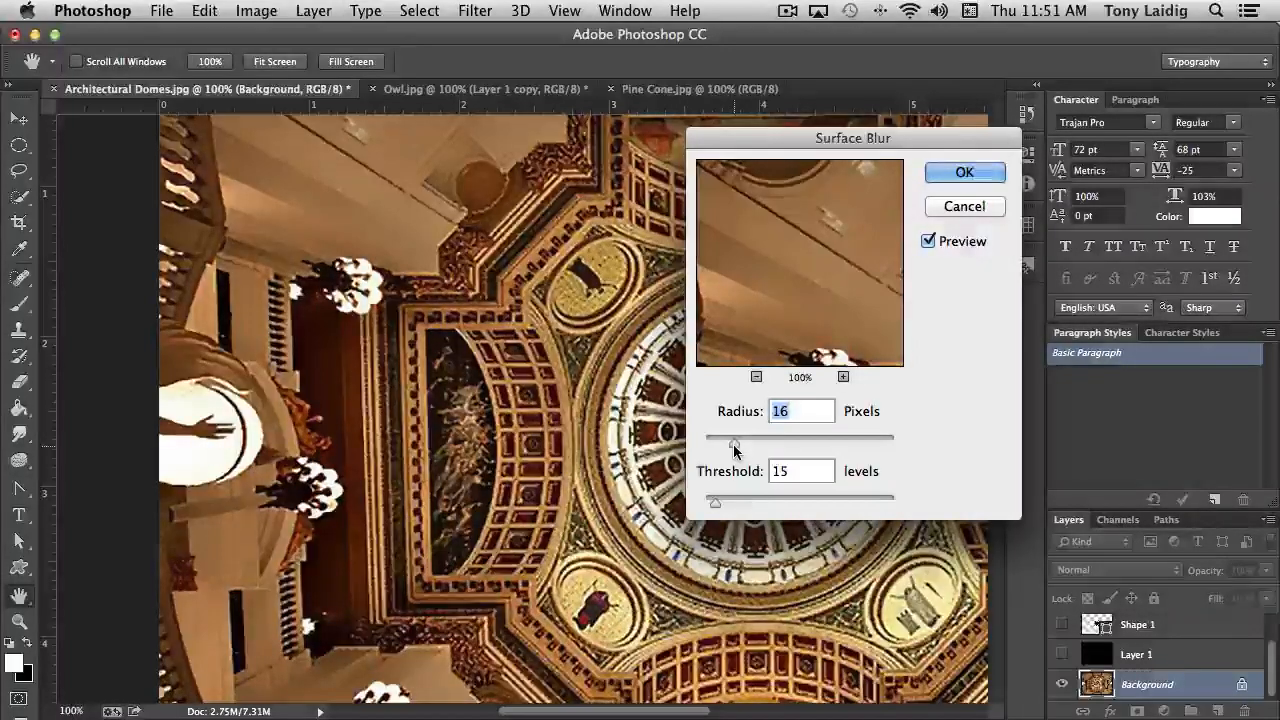
{"action": "left_click_drag", "start_coordinate": [734, 446], "coordinate": [721, 449]}
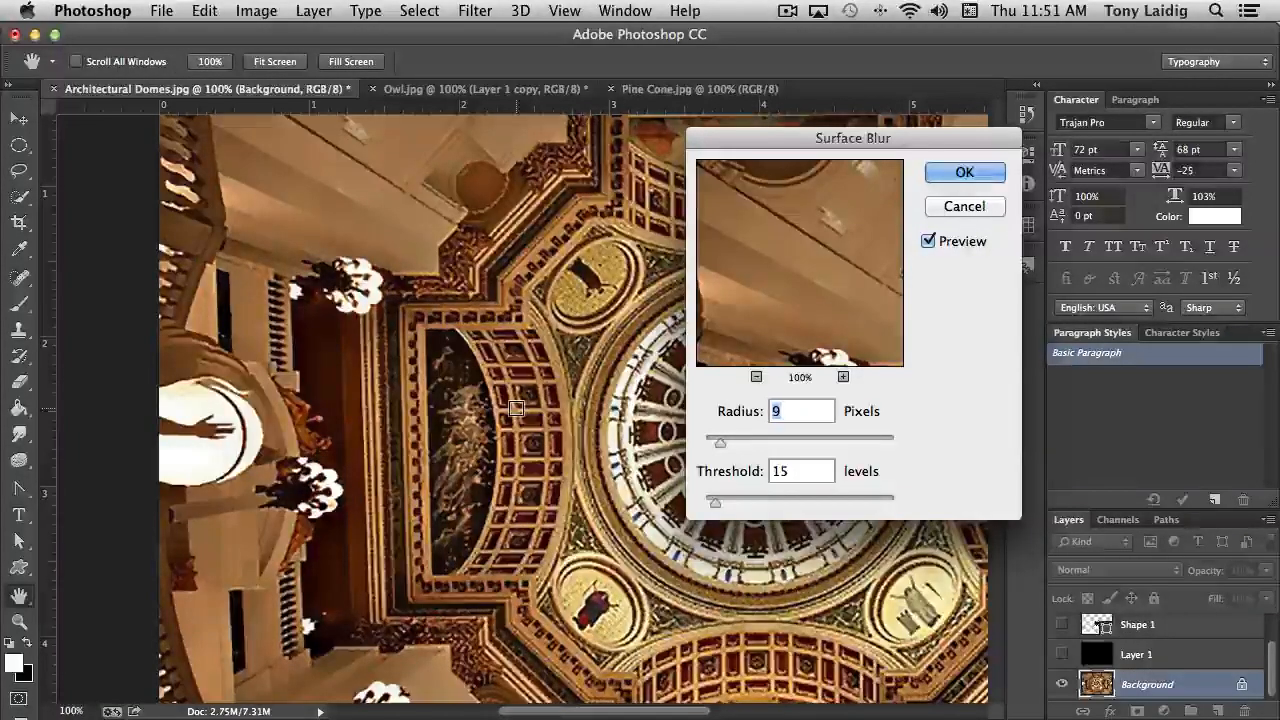
{"action": "left_click", "coordinate": [929, 242]}
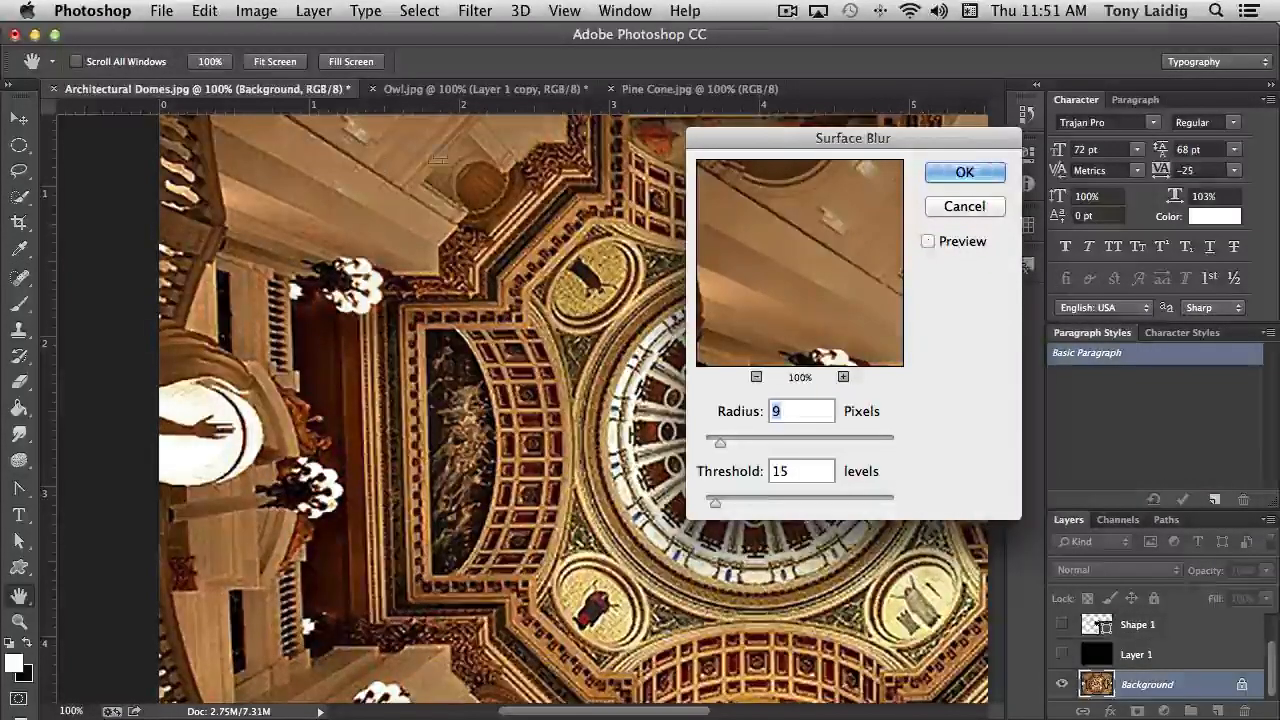
{"action": "left_click", "coordinate": [929, 242]}
{"action": "left_click", "coordinate": [929, 242]}
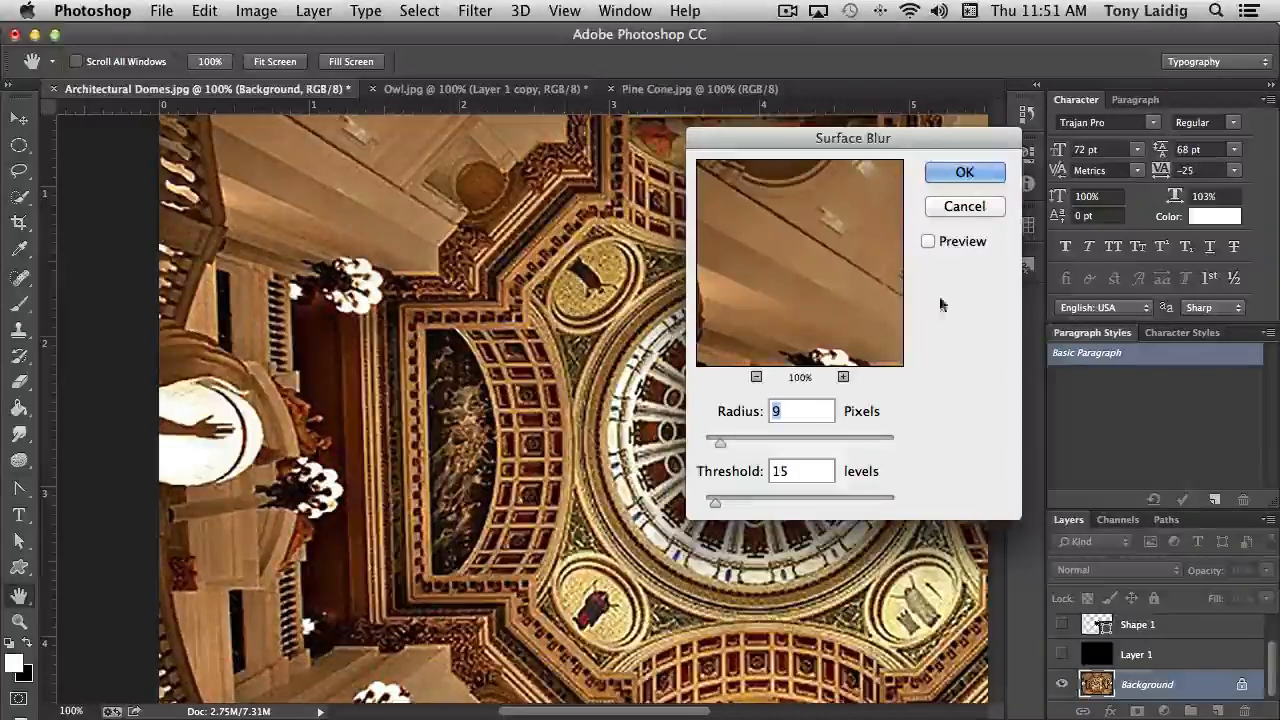
{"action": "left_click", "coordinate": [929, 242]}
{"action": "left_click", "coordinate": [928, 239]}
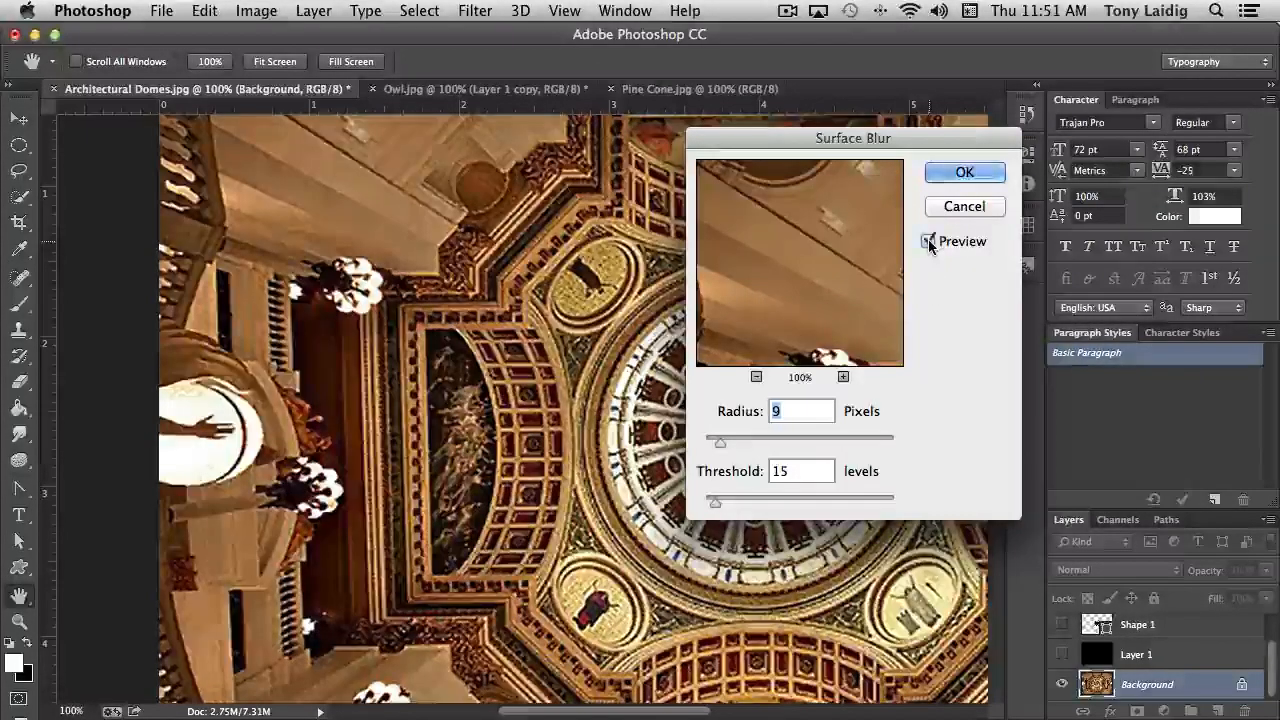
{"action": "left_click", "coordinate": [928, 241]}
{"action": "left_click", "coordinate": [929, 242]}
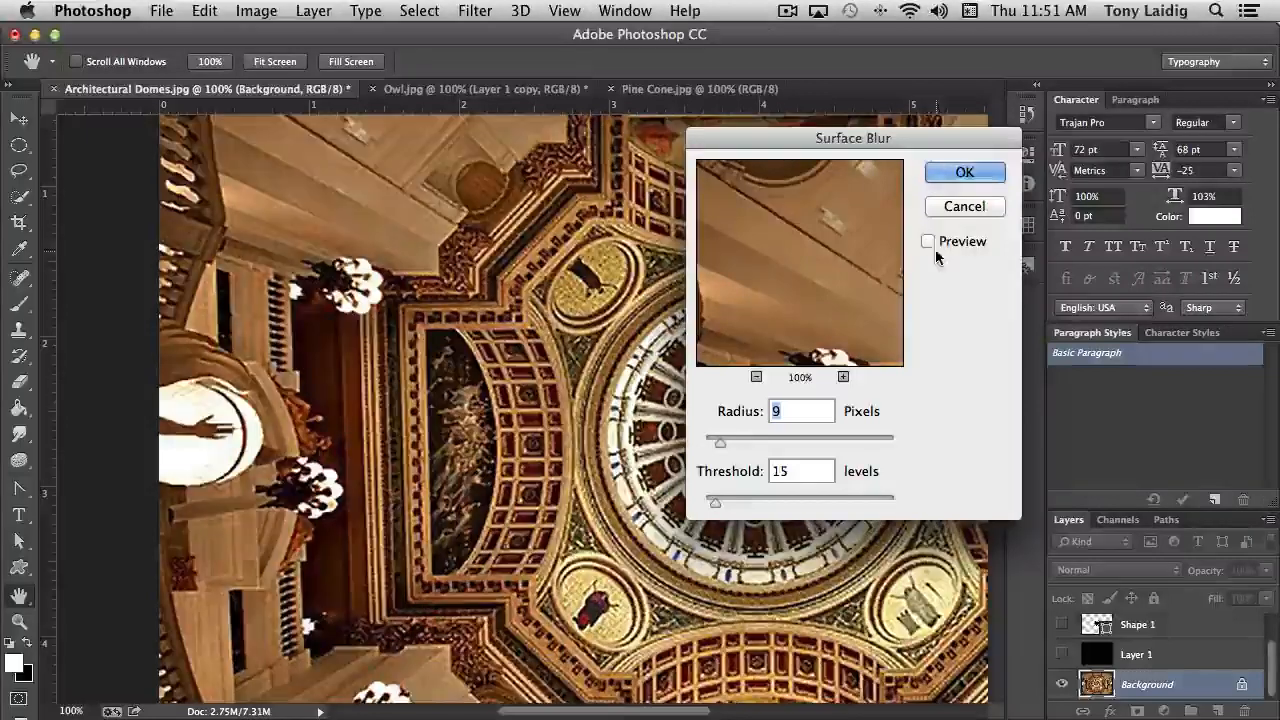
{"action": "left_click", "coordinate": [945, 206]}
{"action": "key", "text": "v"}
Start a Shape Blur on the dome photo using the solid block arrow shape and inspect a different area in its preview
{"action": "left_click", "coordinate": [475, 10]}
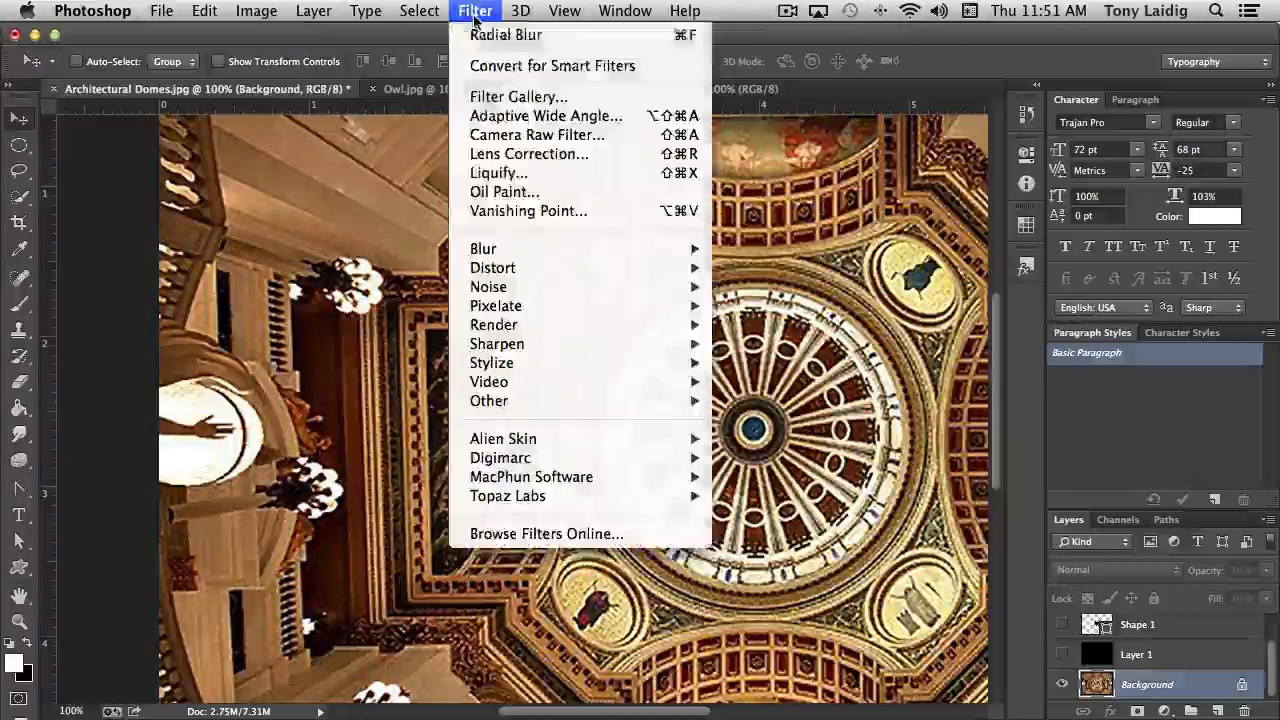
{"action": "mouse_move", "coordinate": [624, 255]}
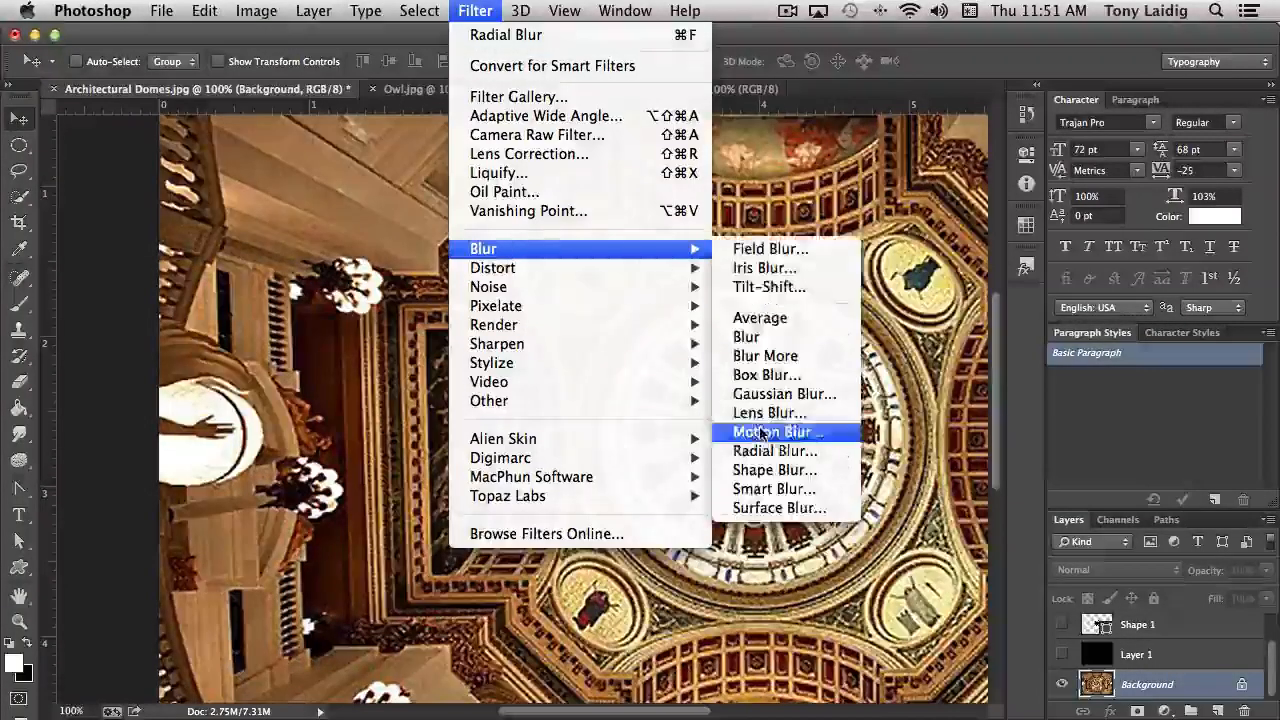
{"action": "left_click", "coordinate": [776, 470]}
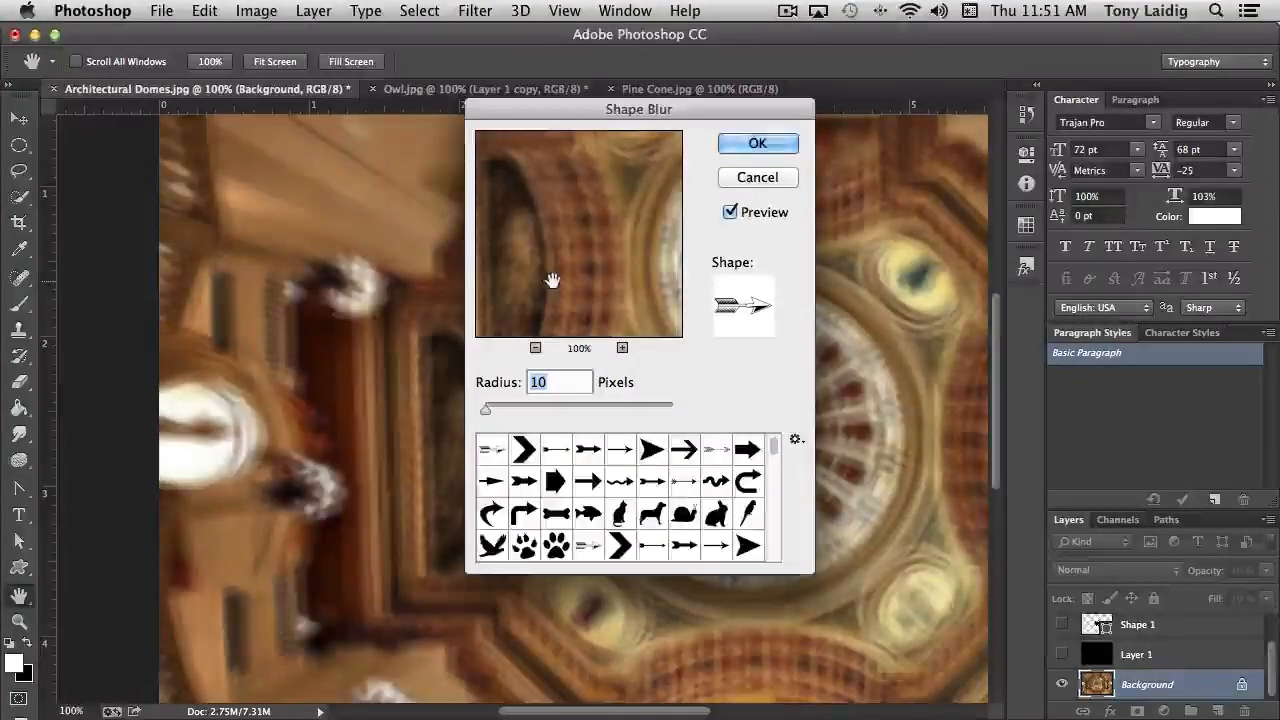
{"action": "left_click_drag", "start_coordinate": [600, 282], "coordinate": [580, 278]}
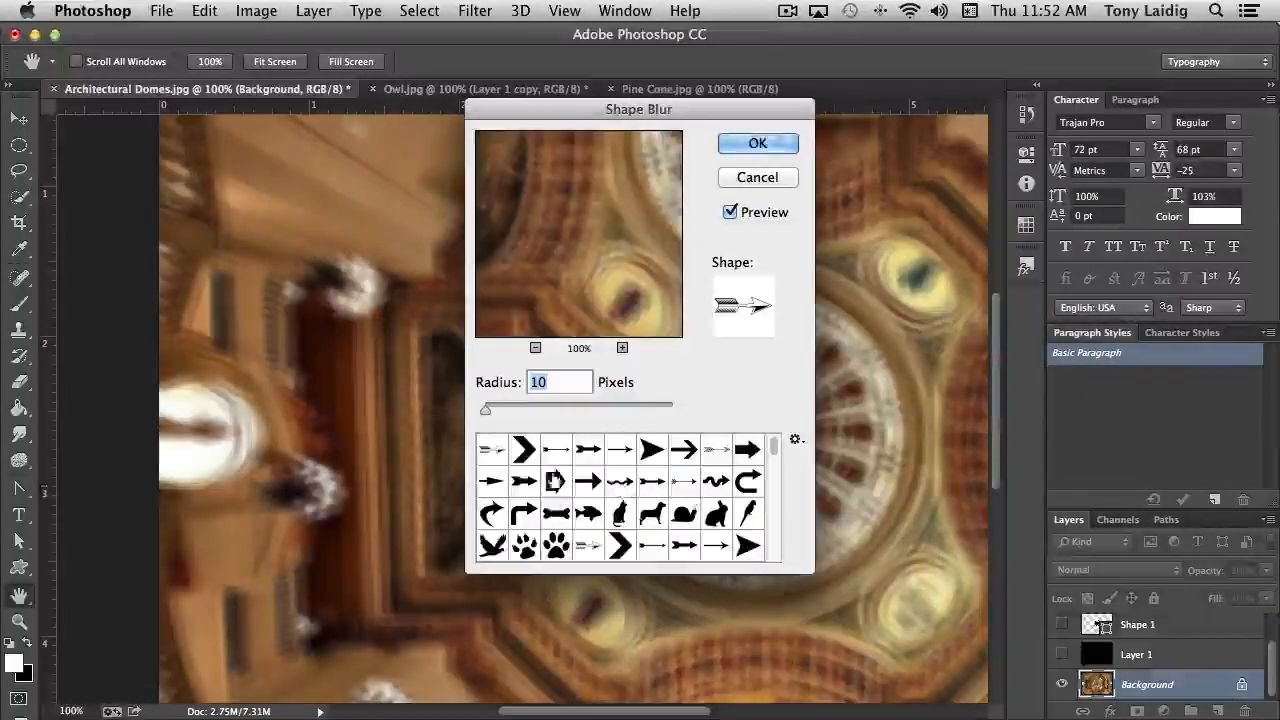
{"action": "left_click", "coordinate": [555, 481]}
{"action": "left_click_drag", "start_coordinate": [571, 231], "coordinate": [674, 251]}
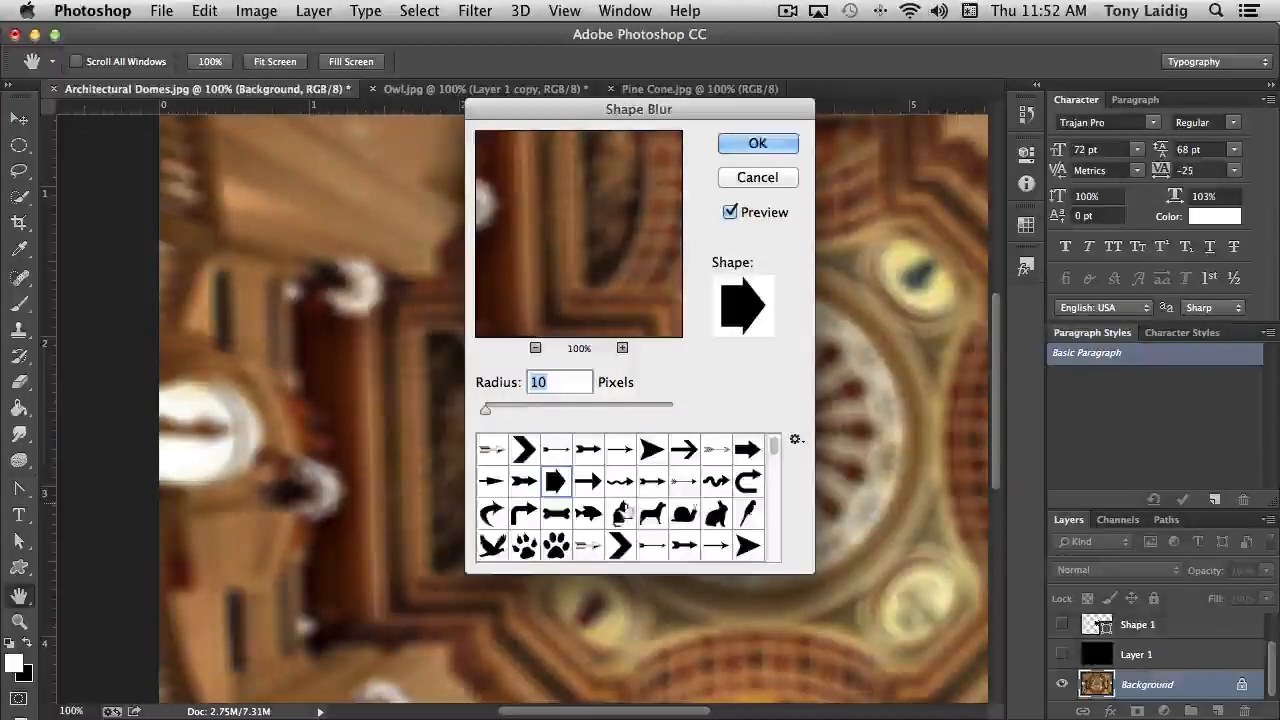
Try the half note, whole note and Flower 1 shapes for the Shape Blur
{"action": "scroll", "coordinate": [623, 508], "scroll_direction": "down", "scroll_amount": 15}
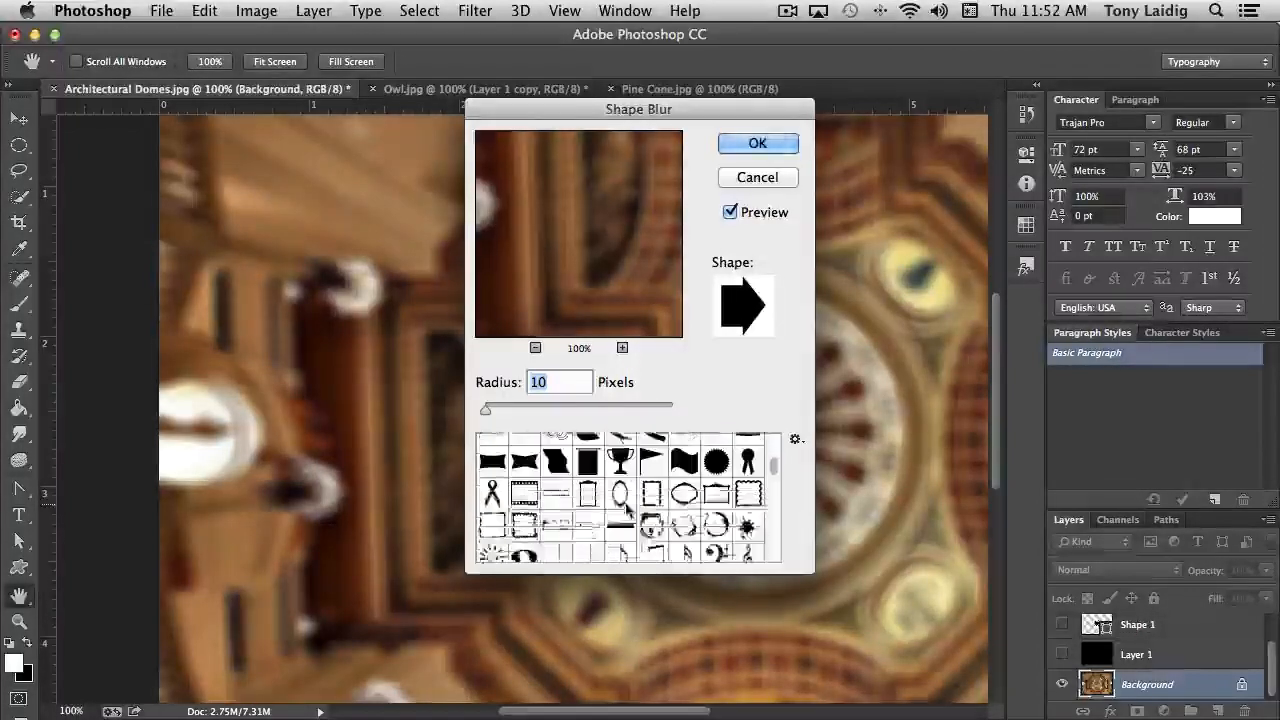
{"action": "left_click", "coordinate": [557, 534]}
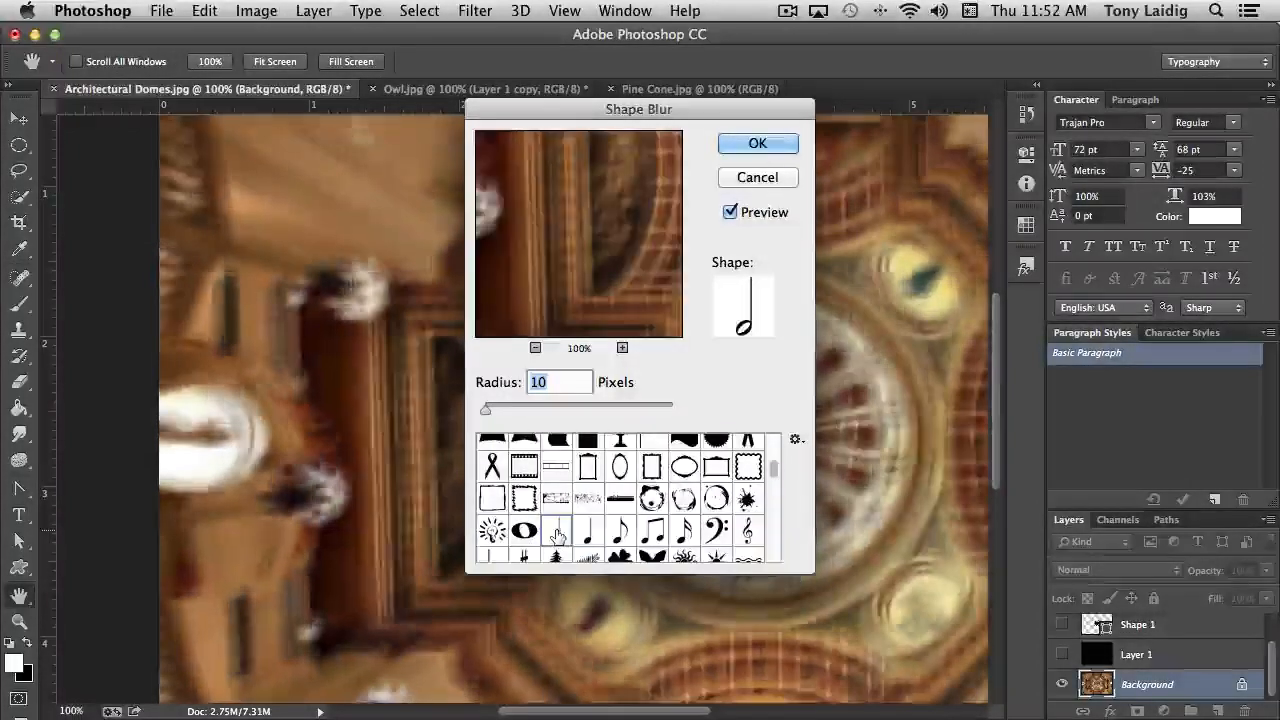
{"action": "left_click", "coordinate": [524, 530]}
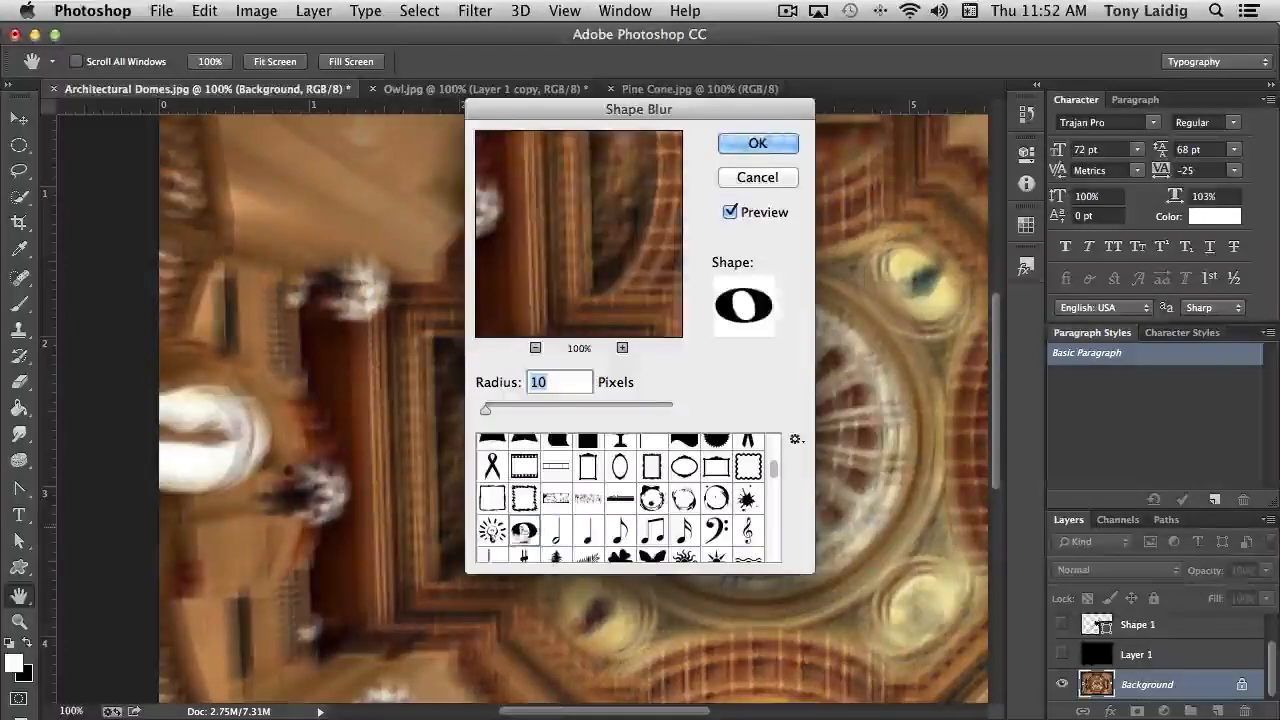
{"action": "scroll", "coordinate": [584, 533], "scroll_direction": "down", "scroll_amount": 6}
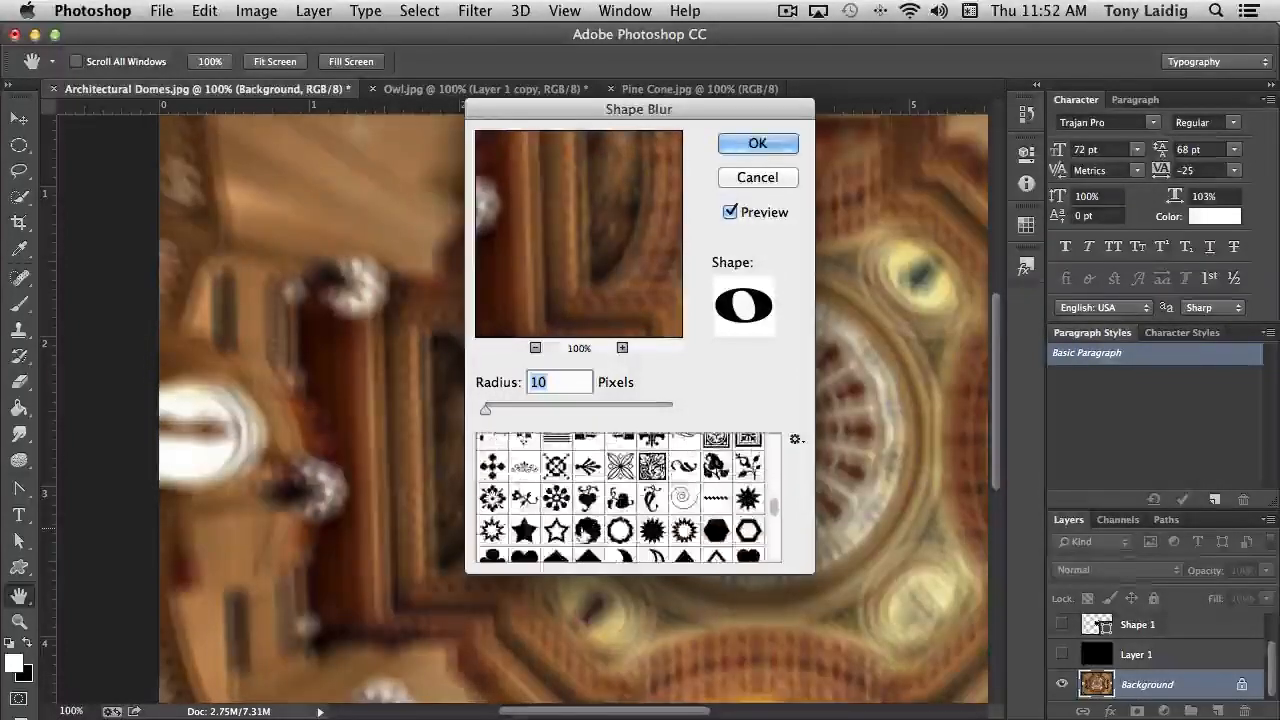
{"action": "left_click", "coordinate": [586, 531]}
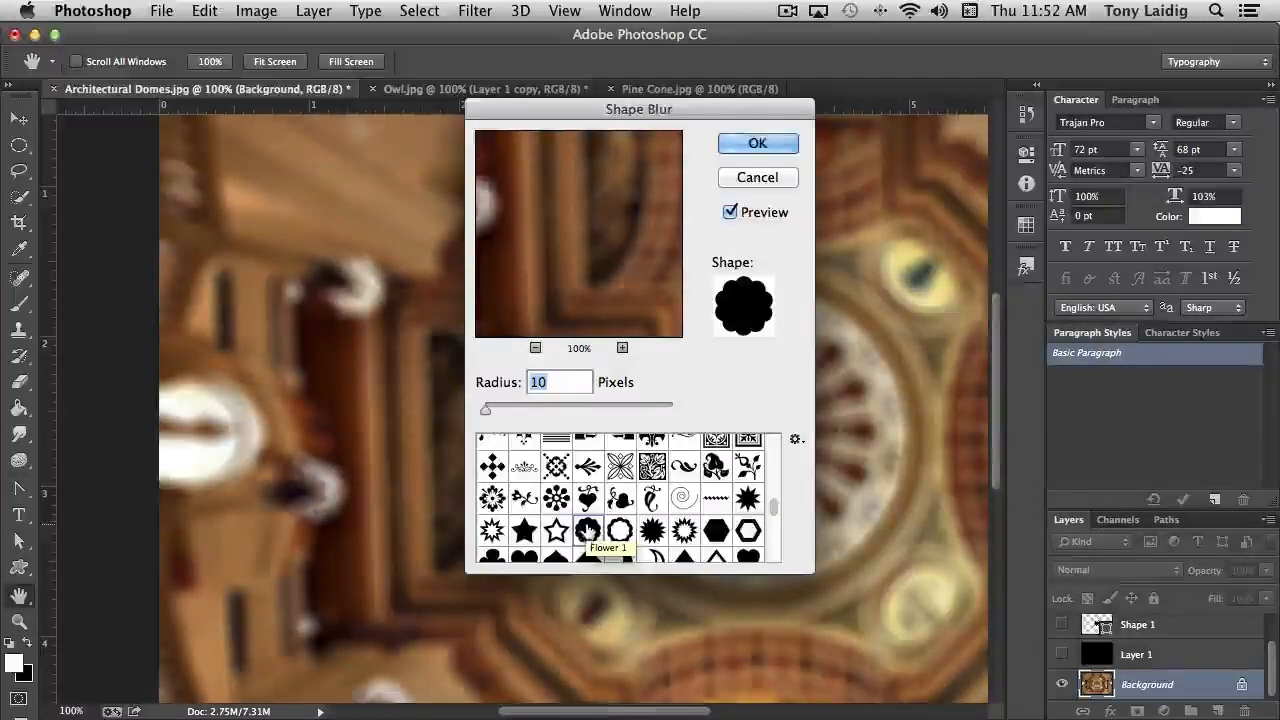
Uncover more of the dome and try the Flower 1 Frame, thin circle outline and solid Square shapes for the blur
{"action": "left_click_drag", "start_coordinate": [603, 117], "coordinate": [978, 200]}
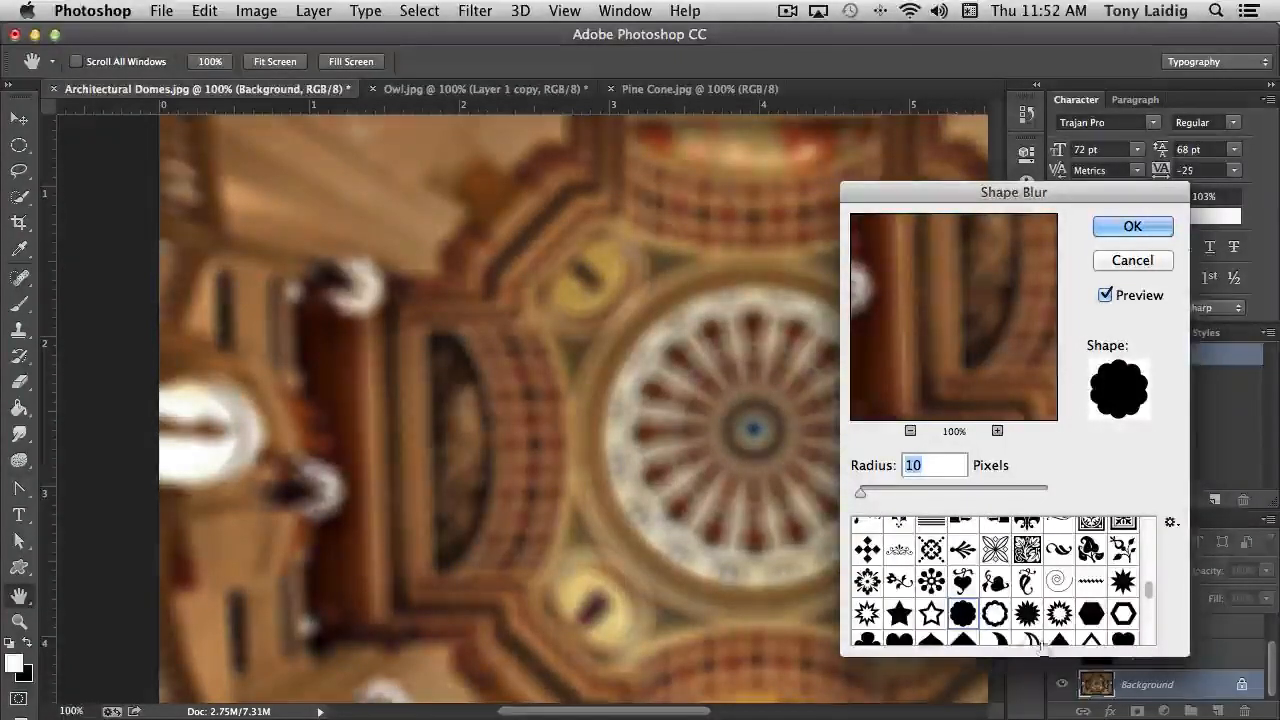
{"action": "left_click", "coordinate": [995, 614]}
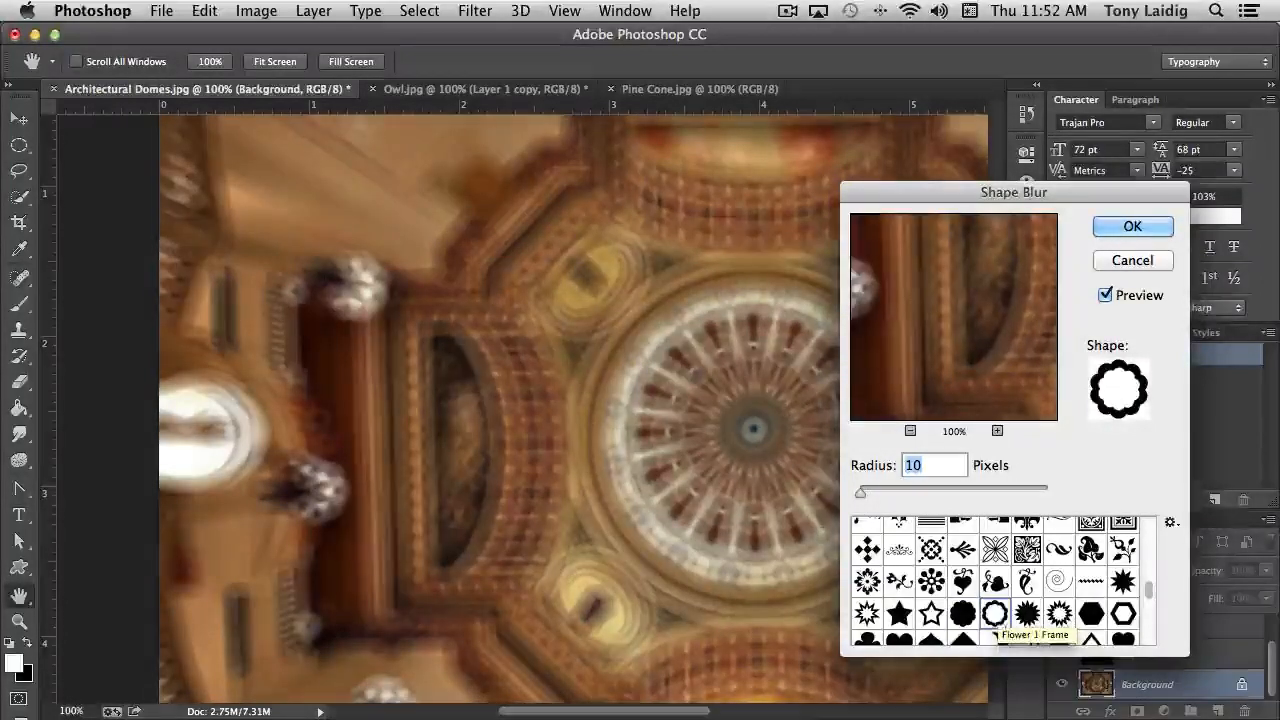
{"action": "scroll", "coordinate": [1022, 582], "scroll_direction": "down", "scroll_amount": 3}
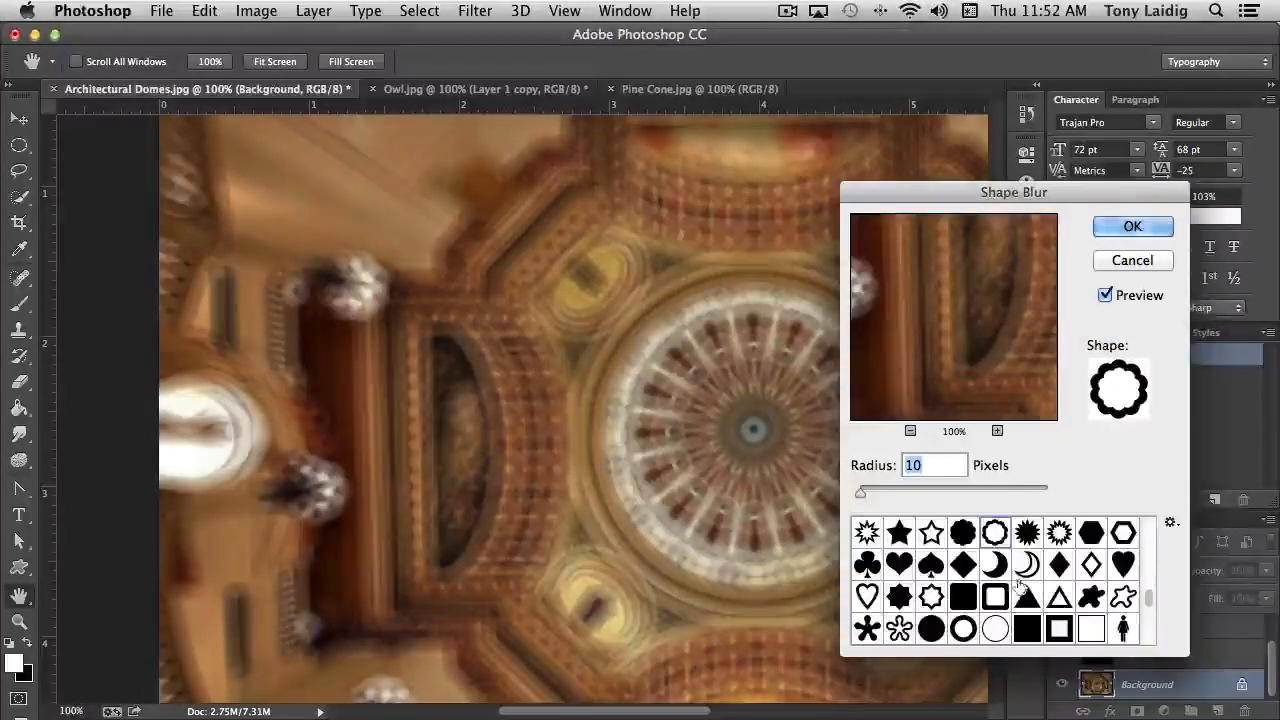
{"action": "left_click", "coordinate": [995, 627]}
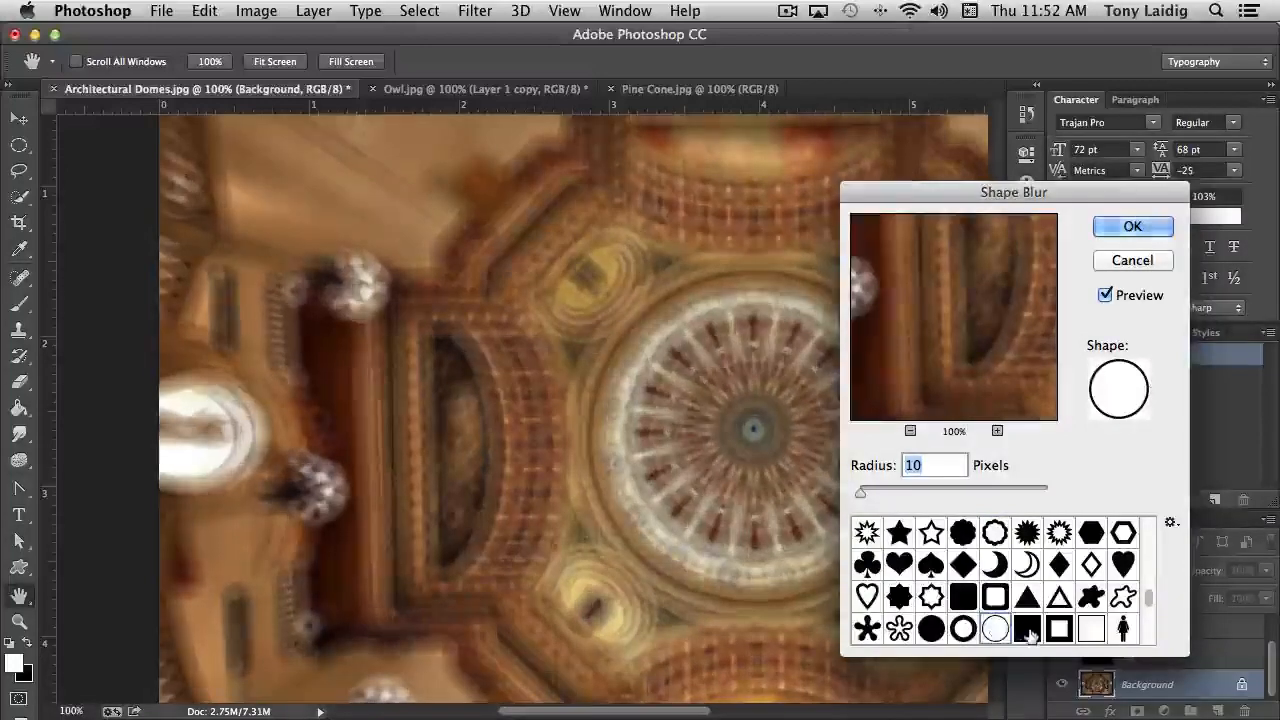
{"action": "left_click", "coordinate": [1028, 630]}
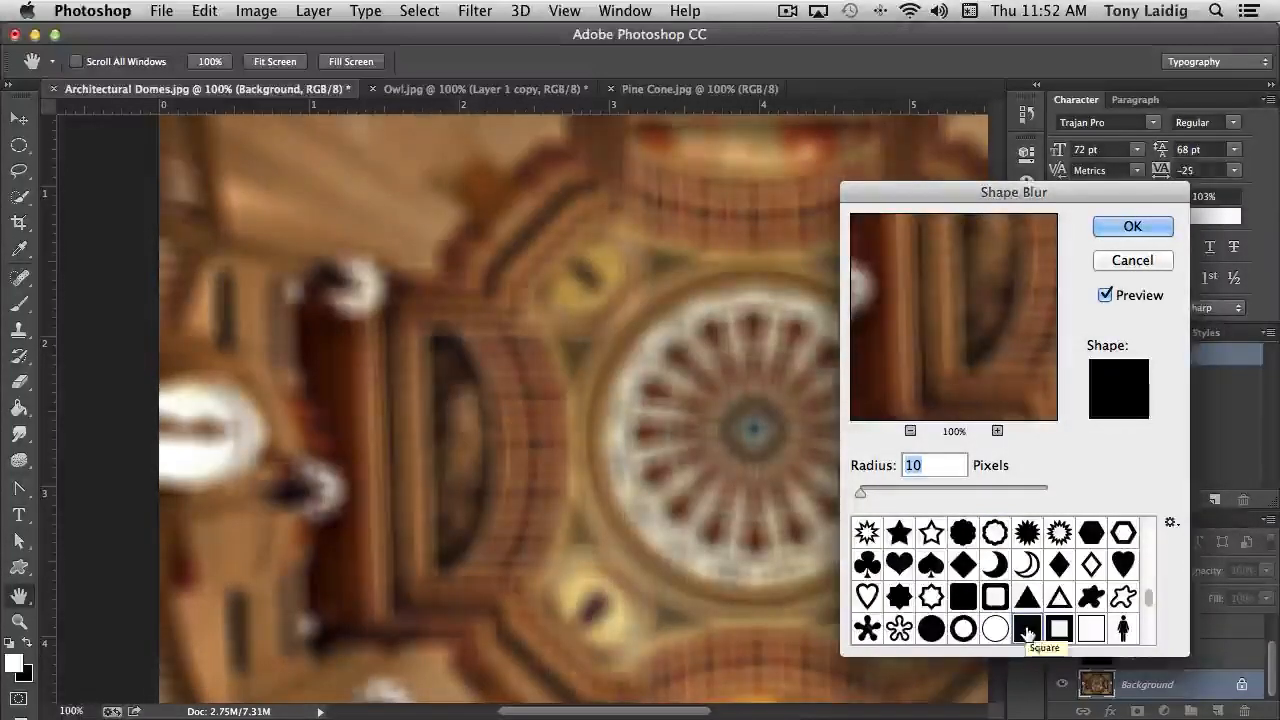
Try the faceted five-pointed star, circular sunburst and information "i" shapes for the Shape Blur, and cancel the filter
{"action": "scroll", "coordinate": [1028, 630], "scroll_direction": "down", "scroll_amount": 5}
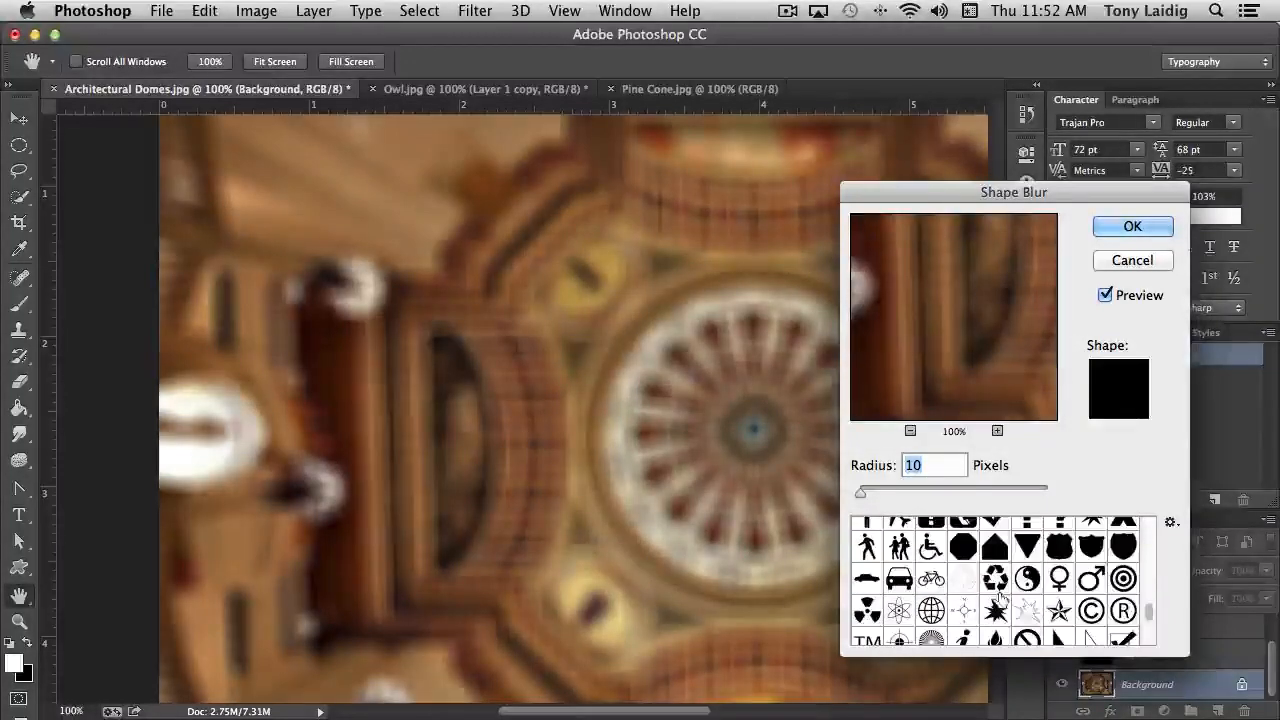
{"action": "left_click", "coordinate": [1058, 610]}
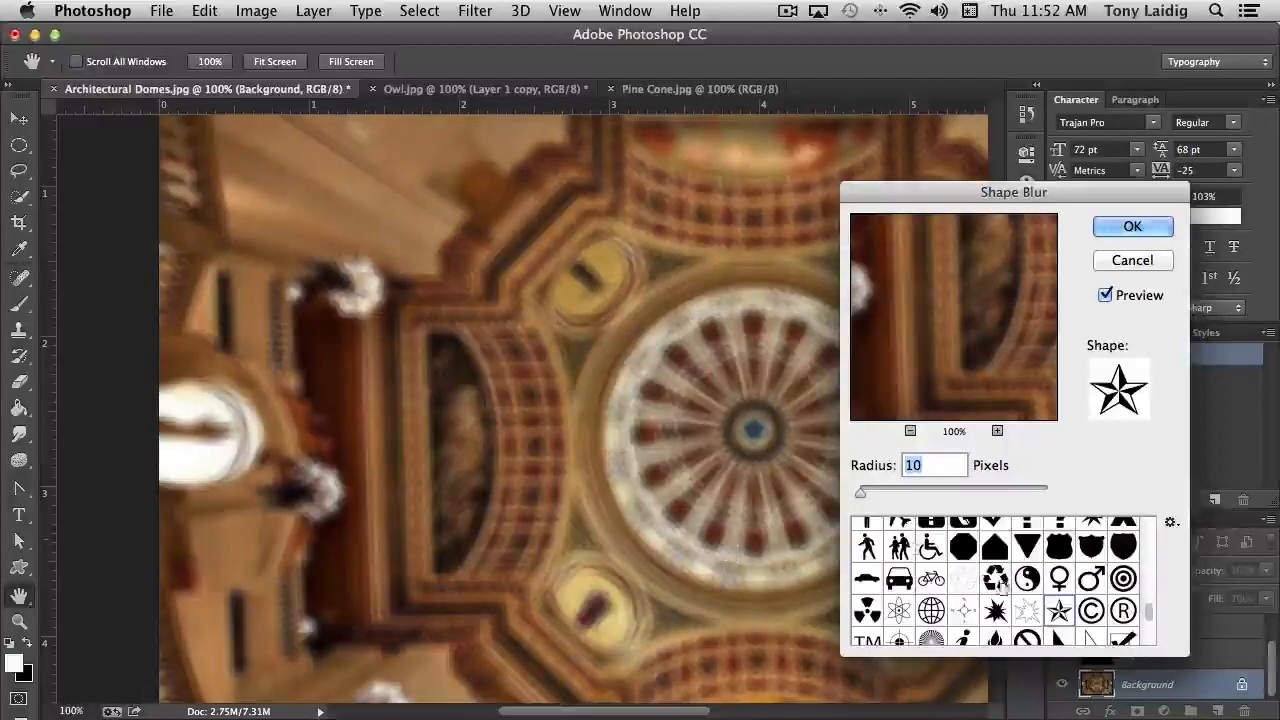
{"action": "scroll", "coordinate": [1003, 586], "scroll_direction": "down", "scroll_amount": 3}
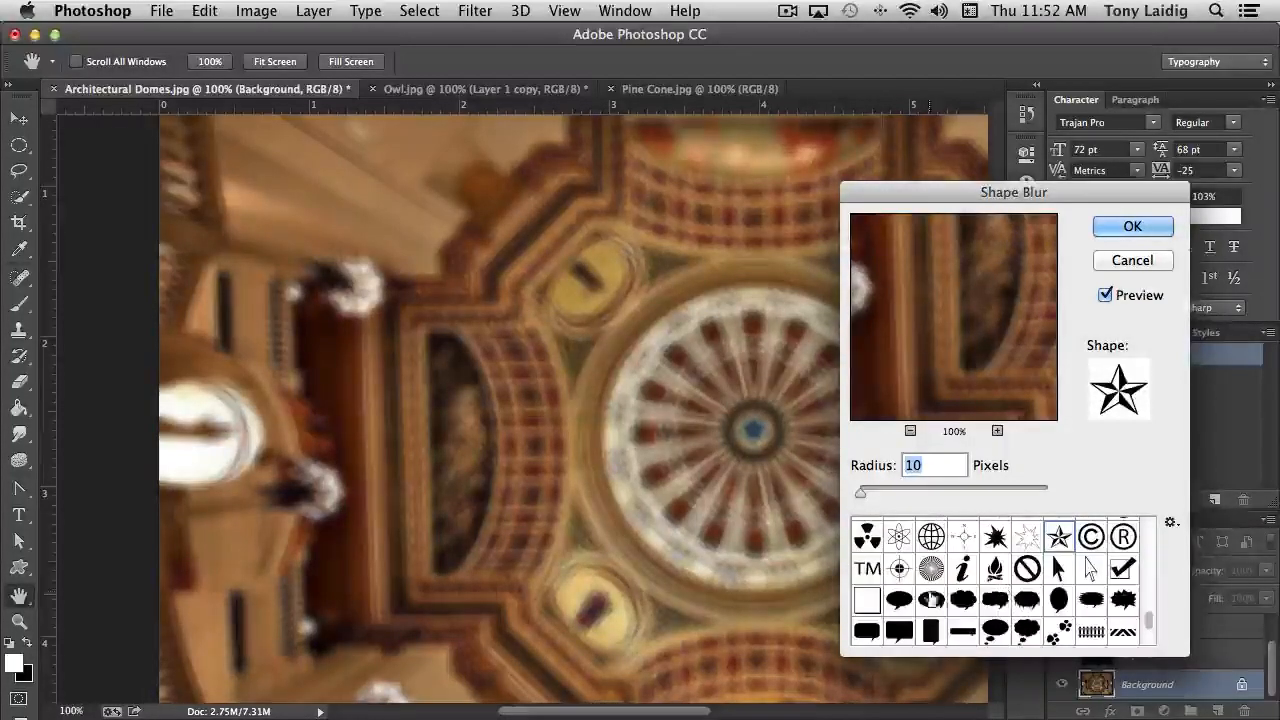
{"action": "left_click", "coordinate": [931, 568]}
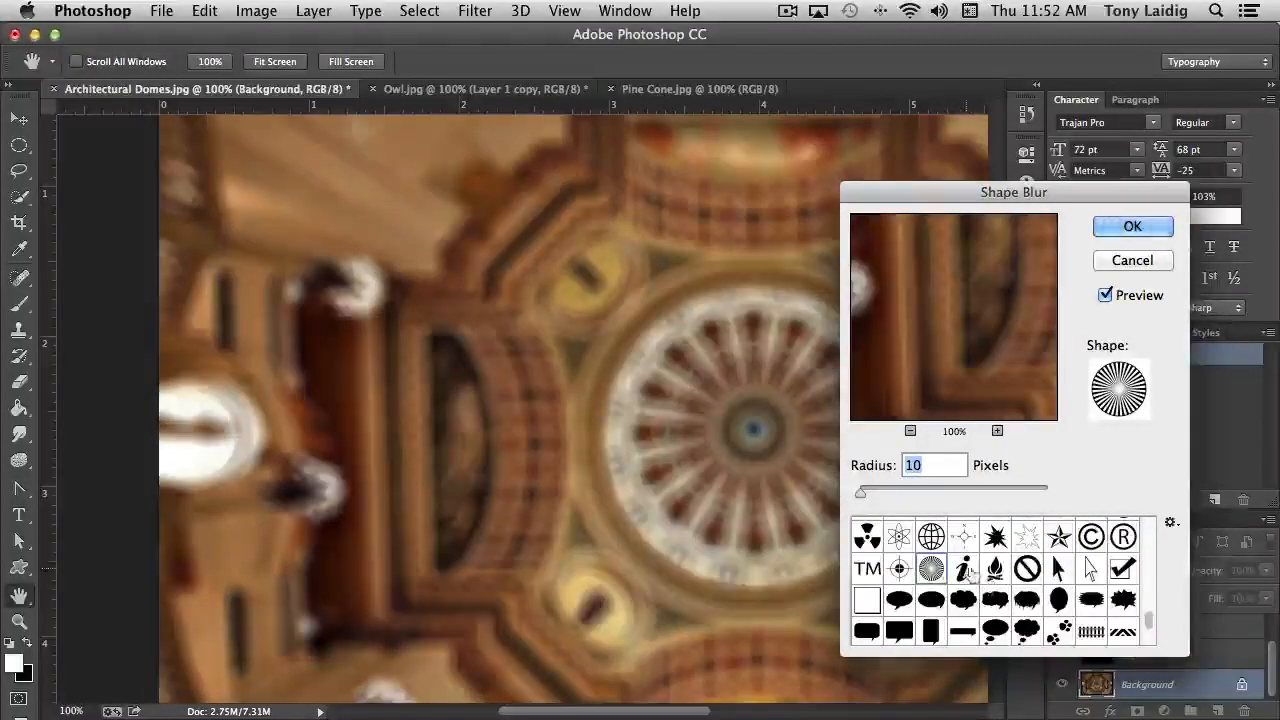
{"action": "left_click", "coordinate": [964, 569]}
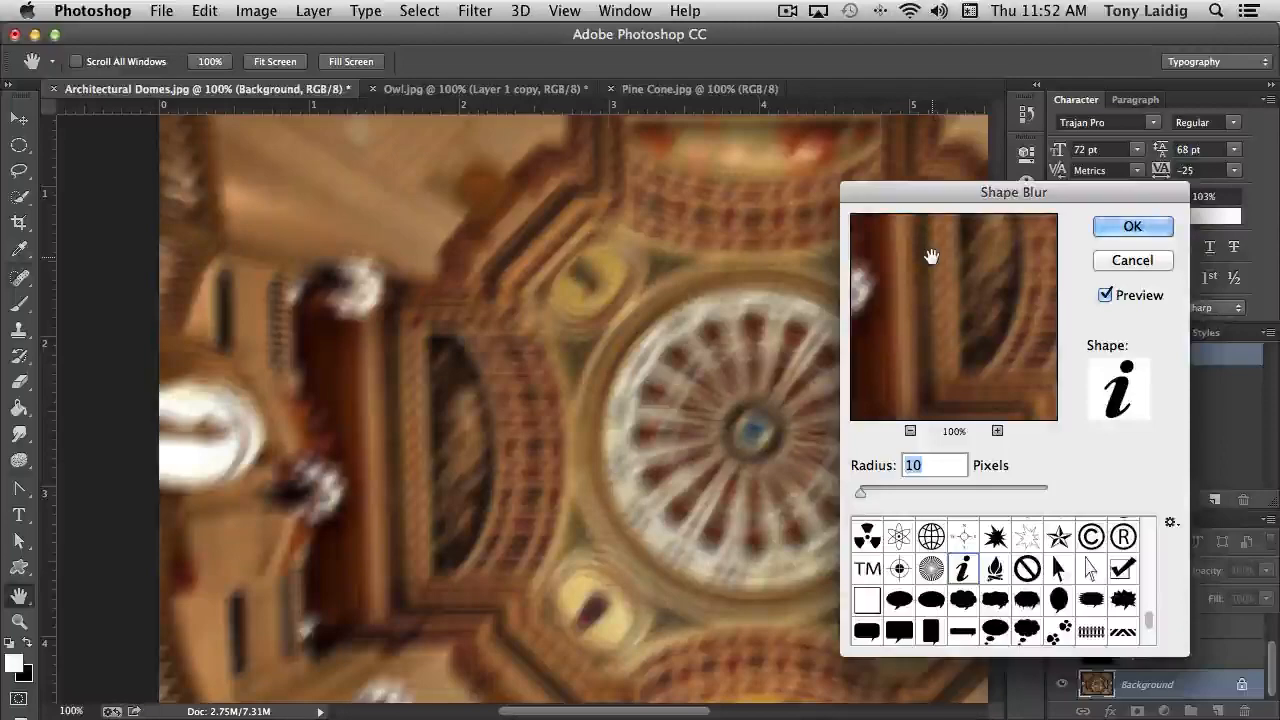
{"action": "left_click", "coordinate": [1132, 260]}
{"action": "key", "text": "v"}
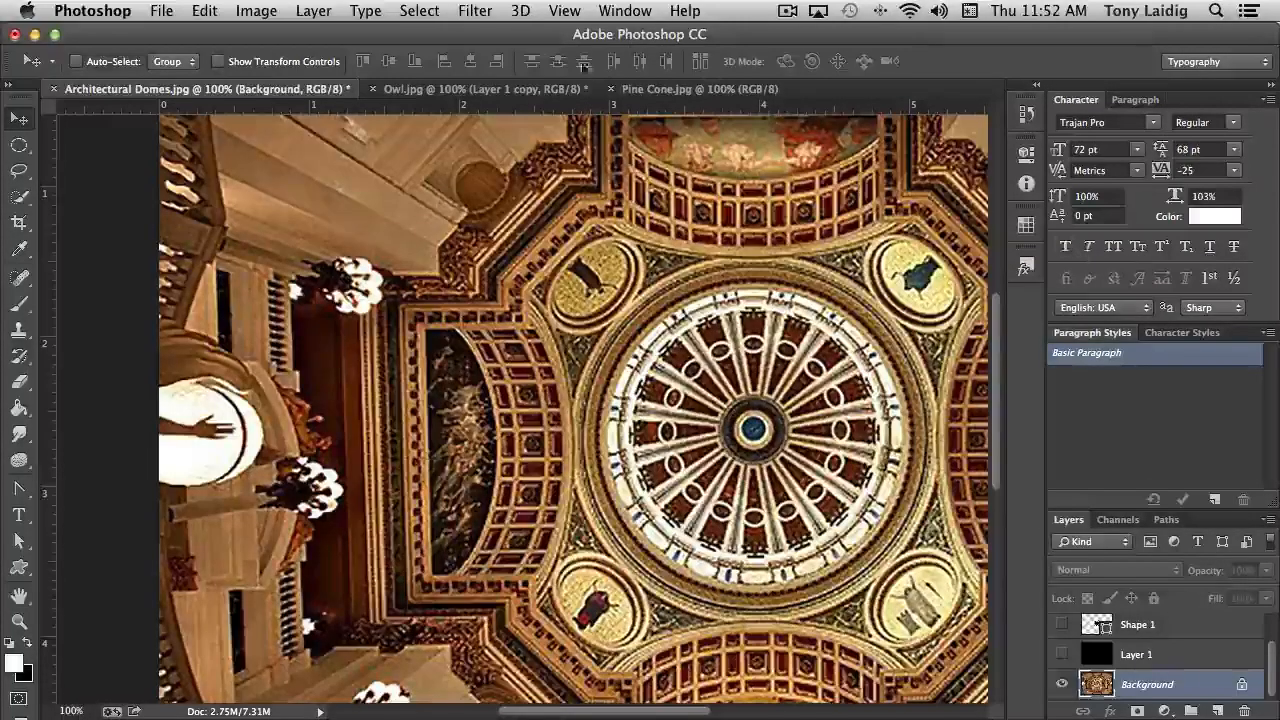
Try the Twirl filter on the dome photo with a stronger angle, and undo it
{"action": "left_click", "coordinate": [468, 11]}
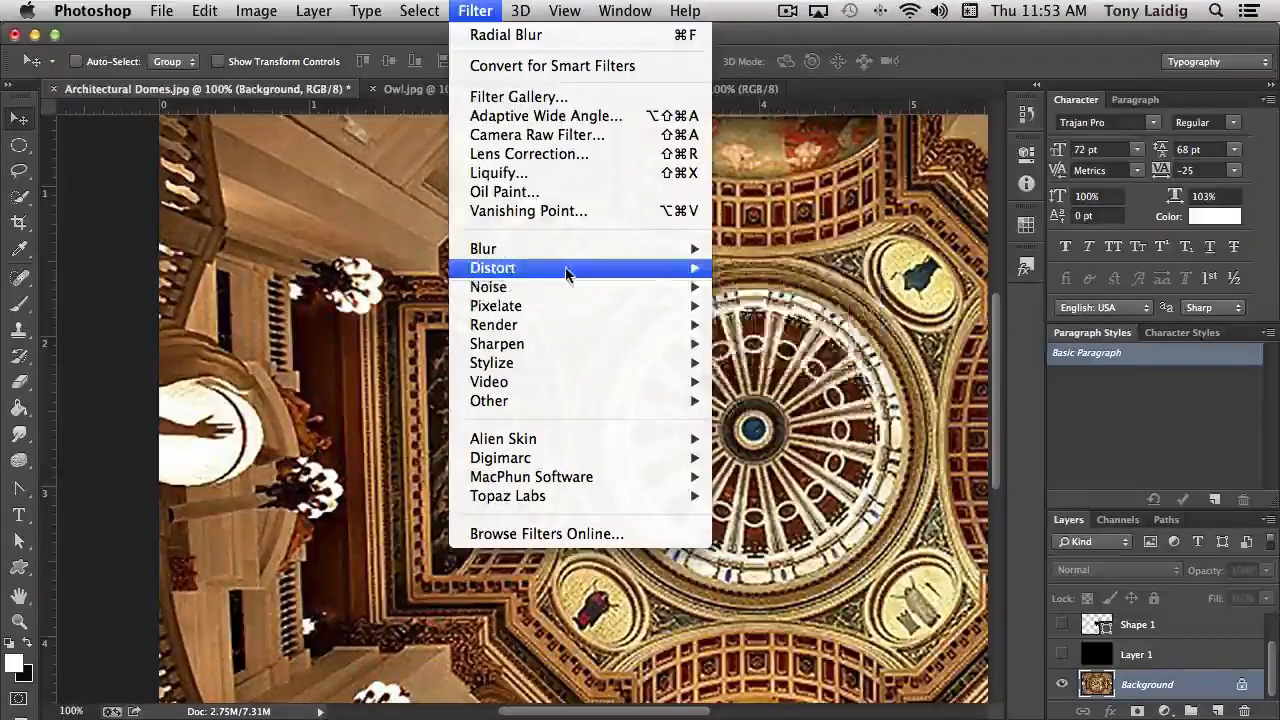
{"action": "mouse_move", "coordinate": [565, 273]}
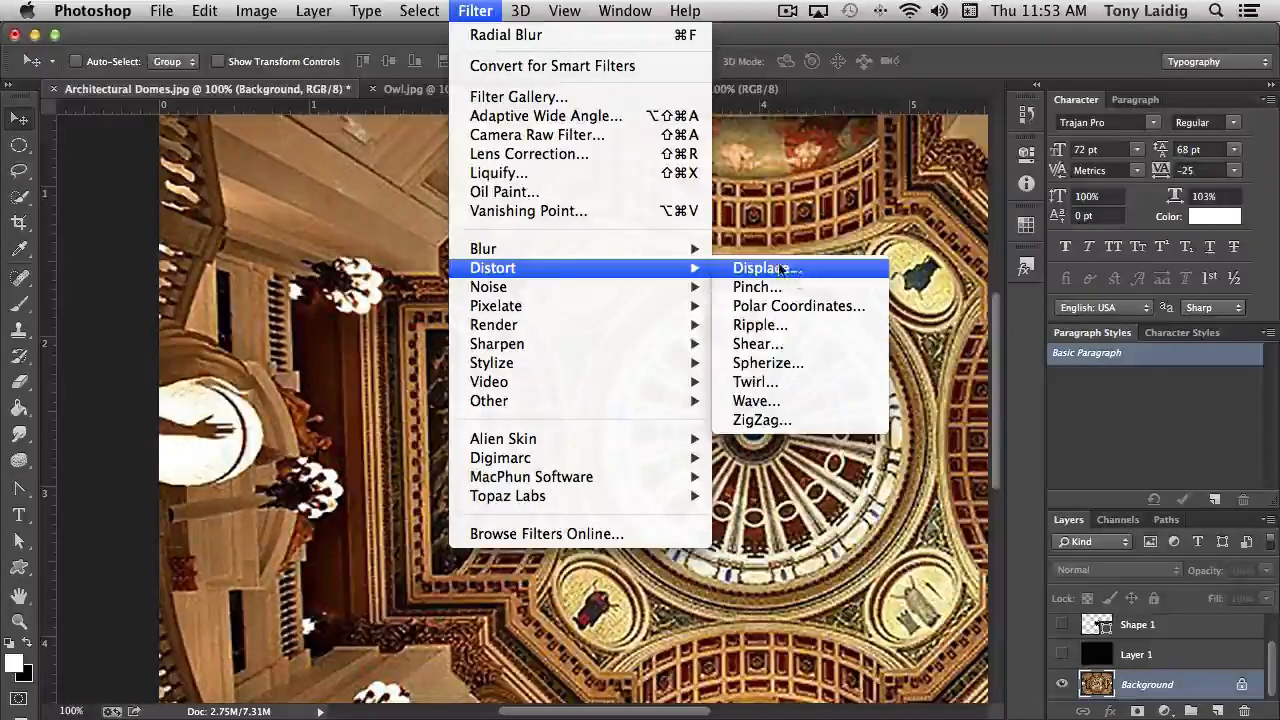
{"action": "left_click", "coordinate": [784, 388]}
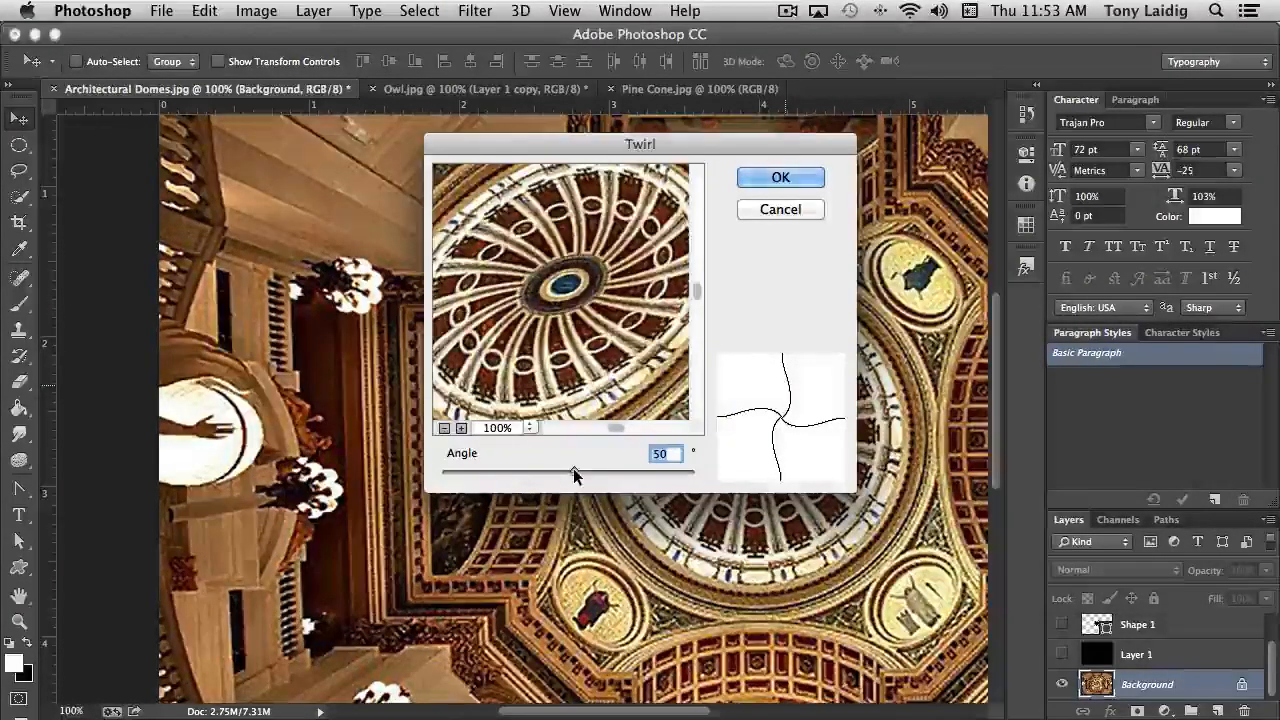
{"action": "mouse_move", "coordinate": [575, 468]}
{"action": "left_mouse_down"}
{"action": "mouse_move", "coordinate": [682, 474]}
{"action": "mouse_move", "coordinate": [676, 486]}
{"action": "mouse_move", "coordinate": [588, 484]}
{"action": "left_mouse_up"}
{"action": "left_click", "coordinate": [780, 177]}
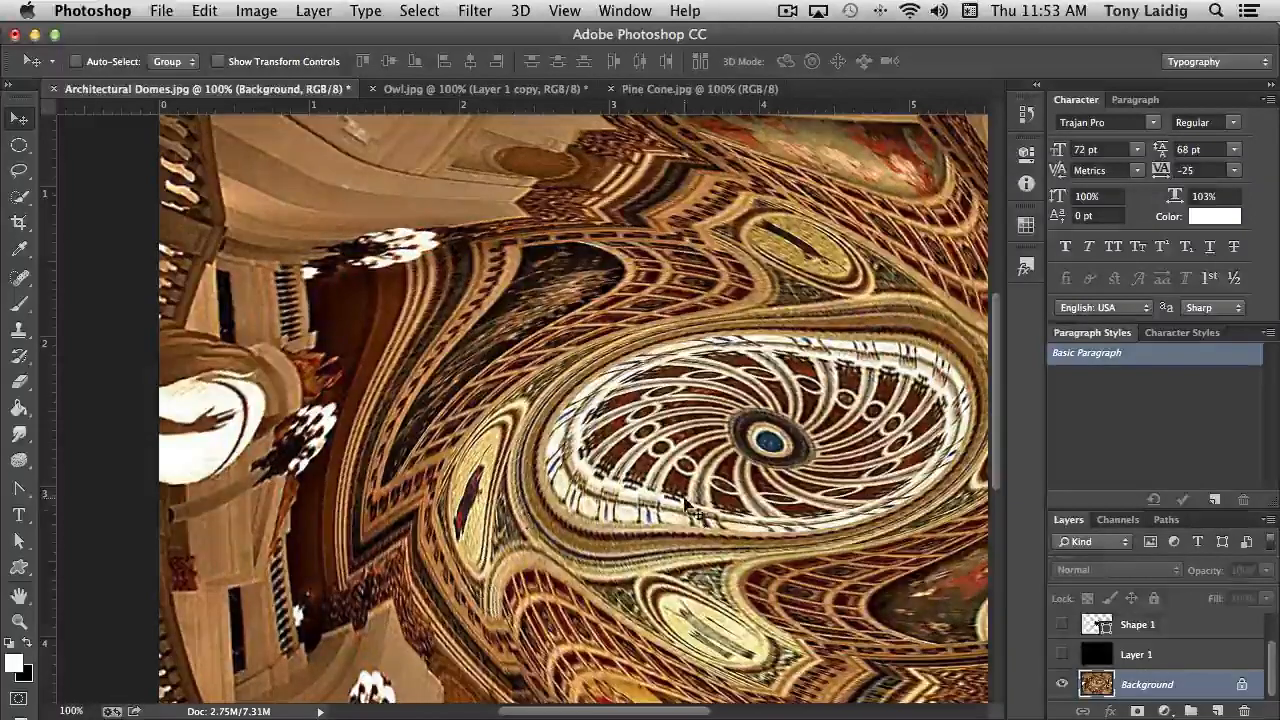
{"action": "key", "text": "super+z"}
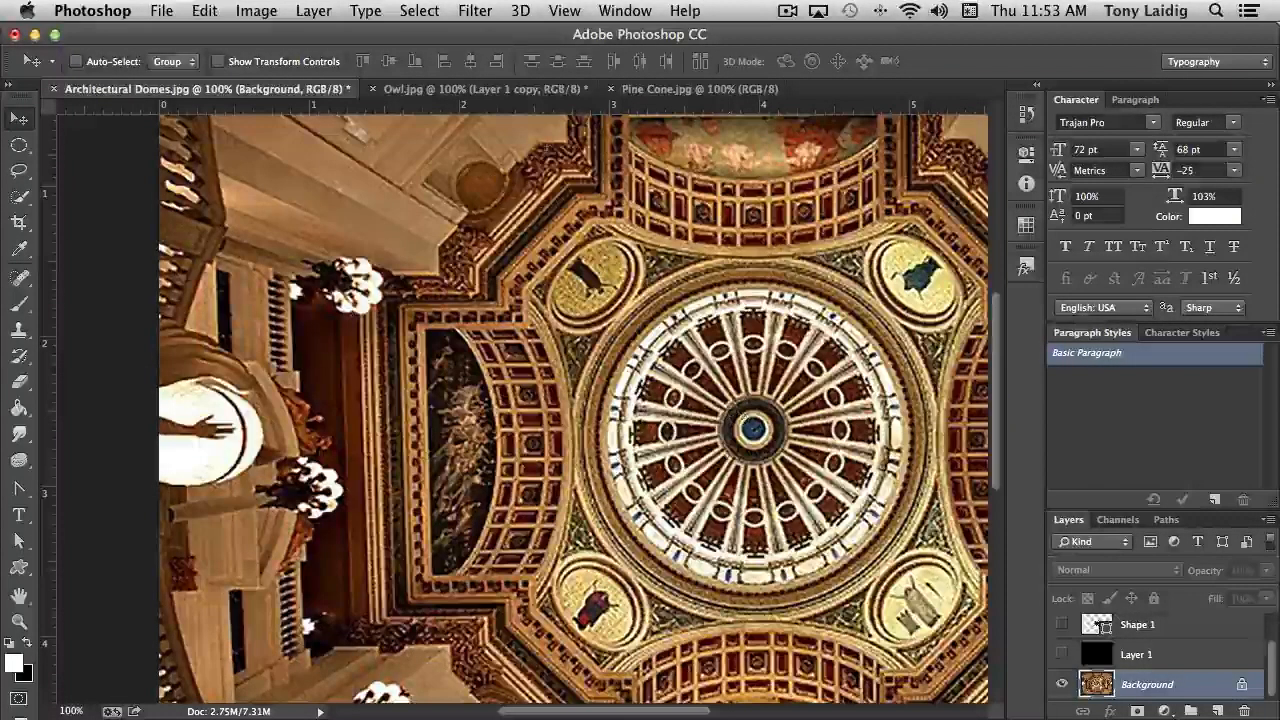
Try the Wave filter with wavelength 9 to 102 and a higher maximum amplitude on the dome photo, and undo it
{"action": "left_click", "coordinate": [475, 10]}
{"action": "mouse_move", "coordinate": [594, 346]}
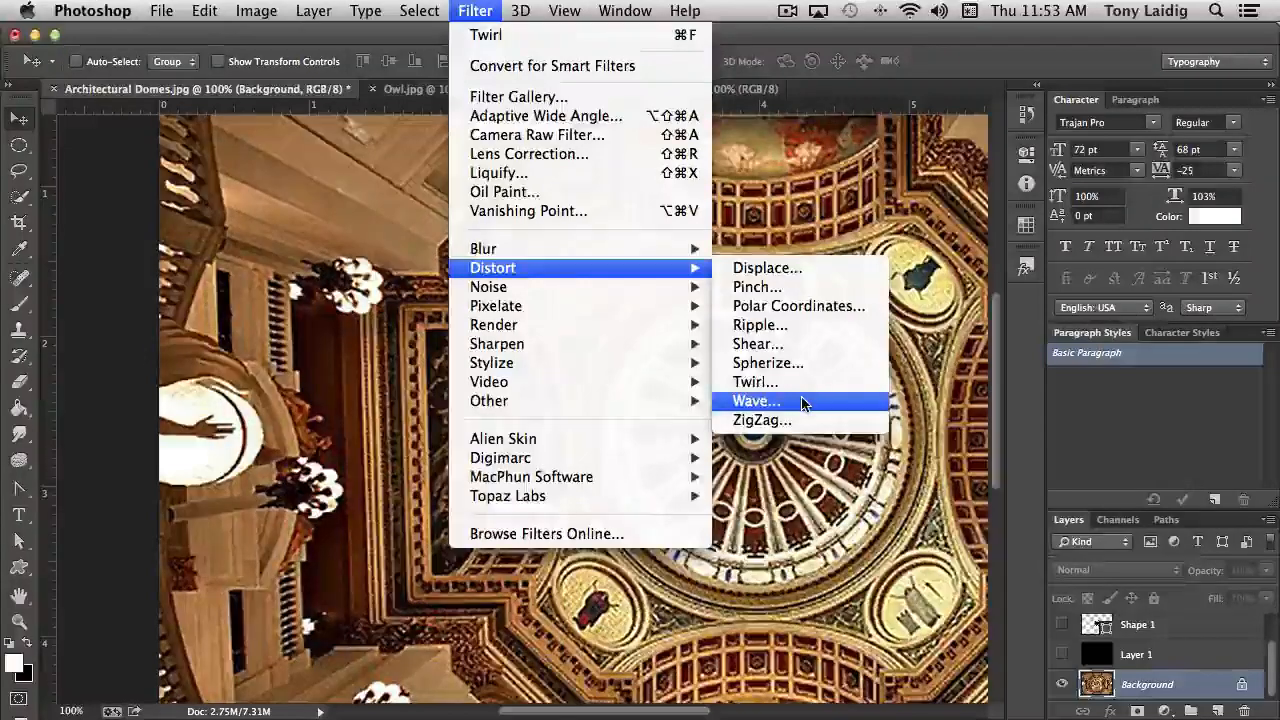
{"action": "left_click", "coordinate": [802, 401]}
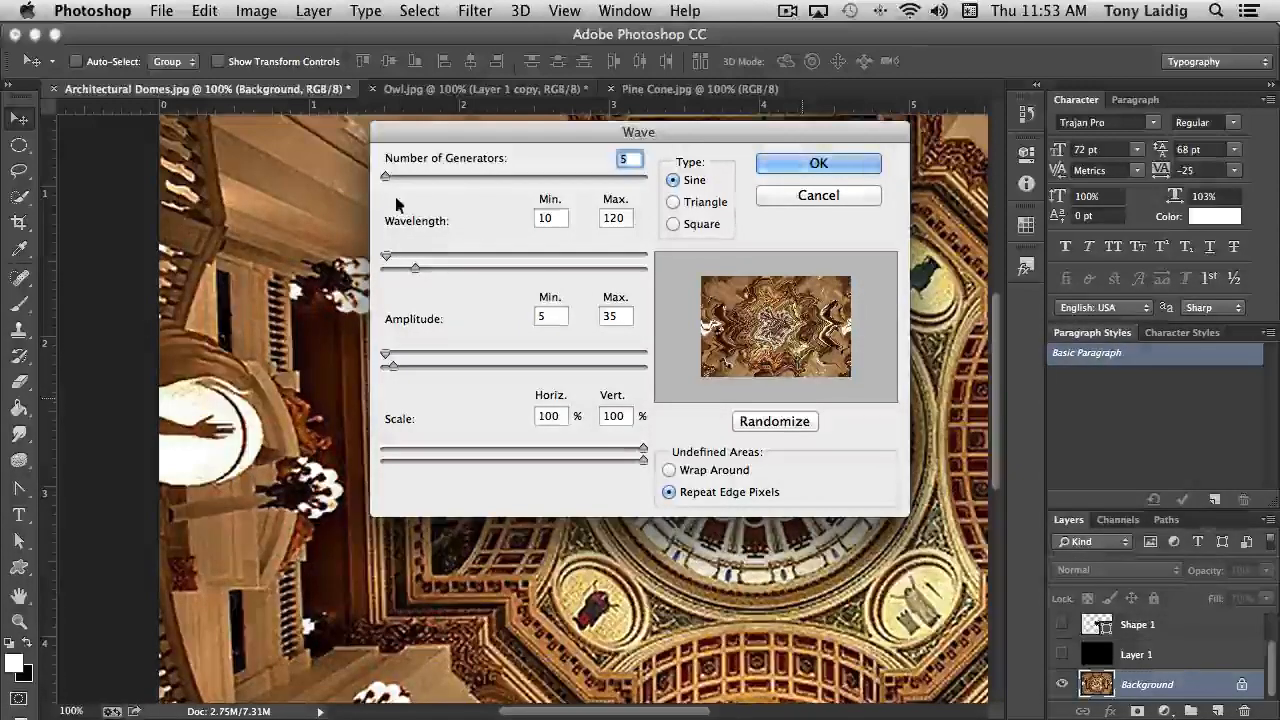
{"action": "mouse_move", "coordinate": [385, 177]}
{"action": "left_mouse_down"}
{"action": "mouse_move", "coordinate": [412, 176]}
{"action": "mouse_move", "coordinate": [388, 176]}
{"action": "left_mouse_up"}
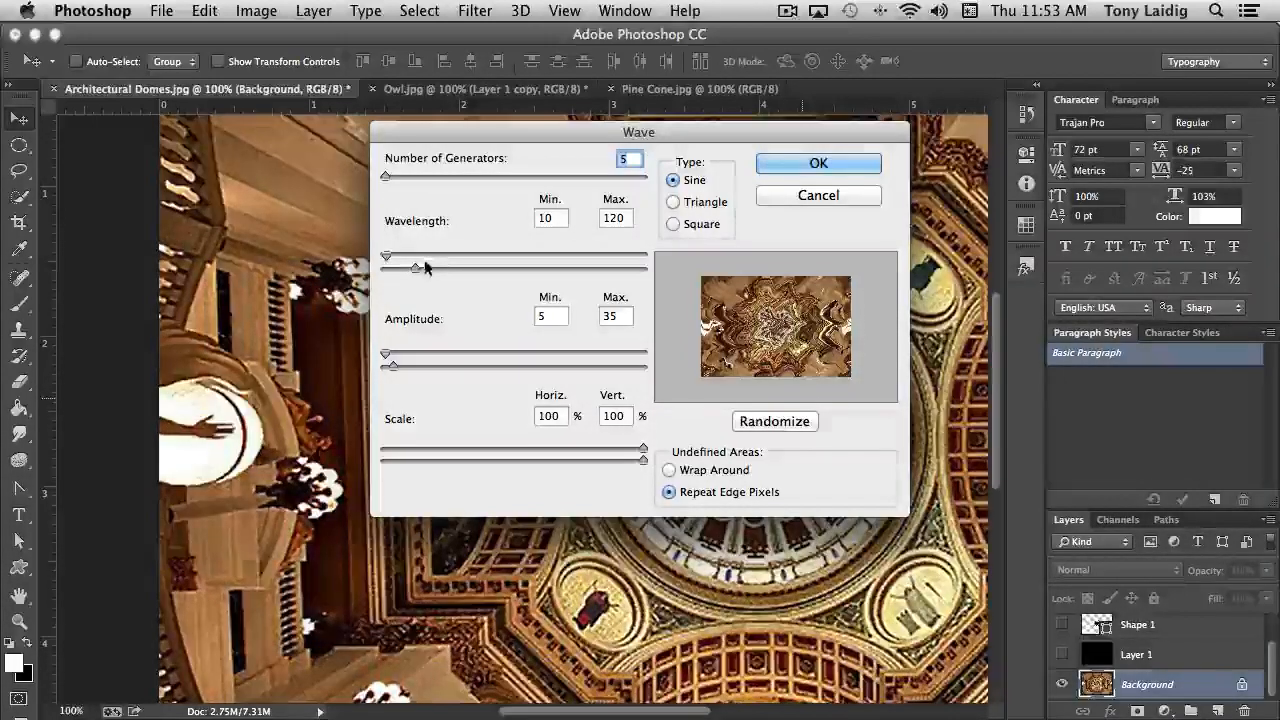
{"action": "left_click_drag", "start_coordinate": [416, 270], "coordinate": [388, 254]}
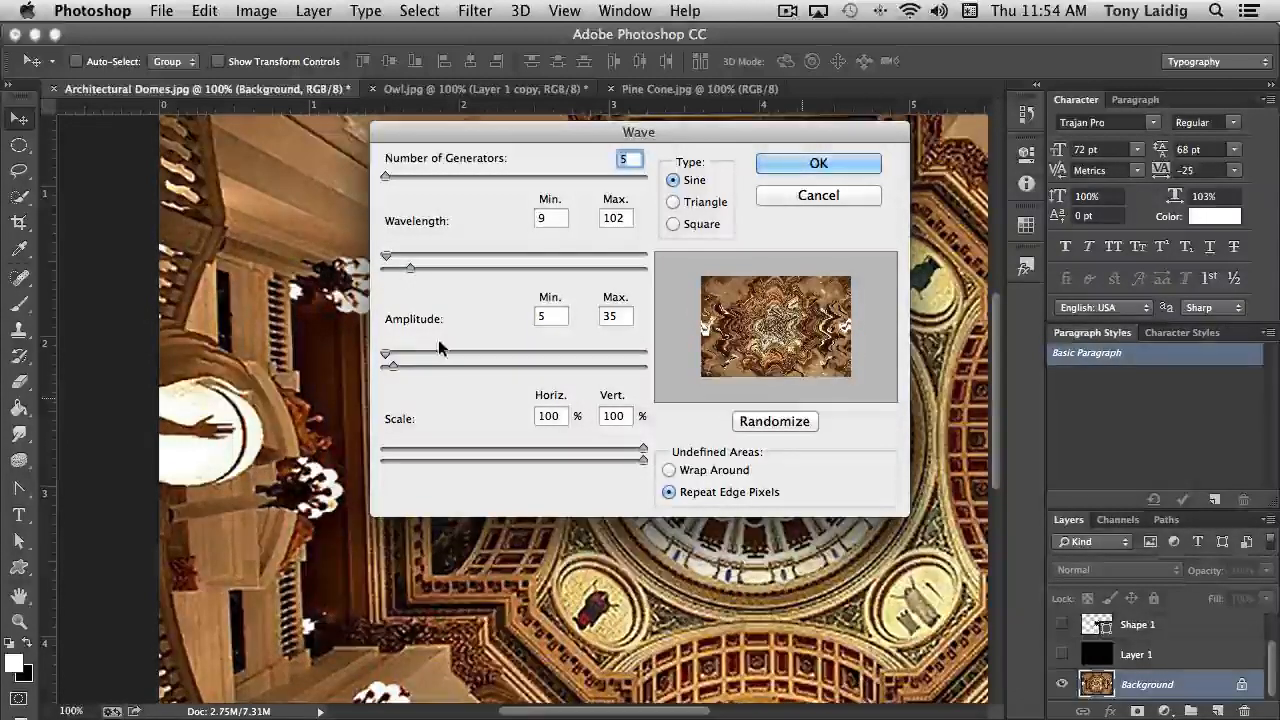
{"action": "left_click_drag", "start_coordinate": [392, 368], "coordinate": [420, 366]}
{"action": "left_click", "coordinate": [808, 165]}
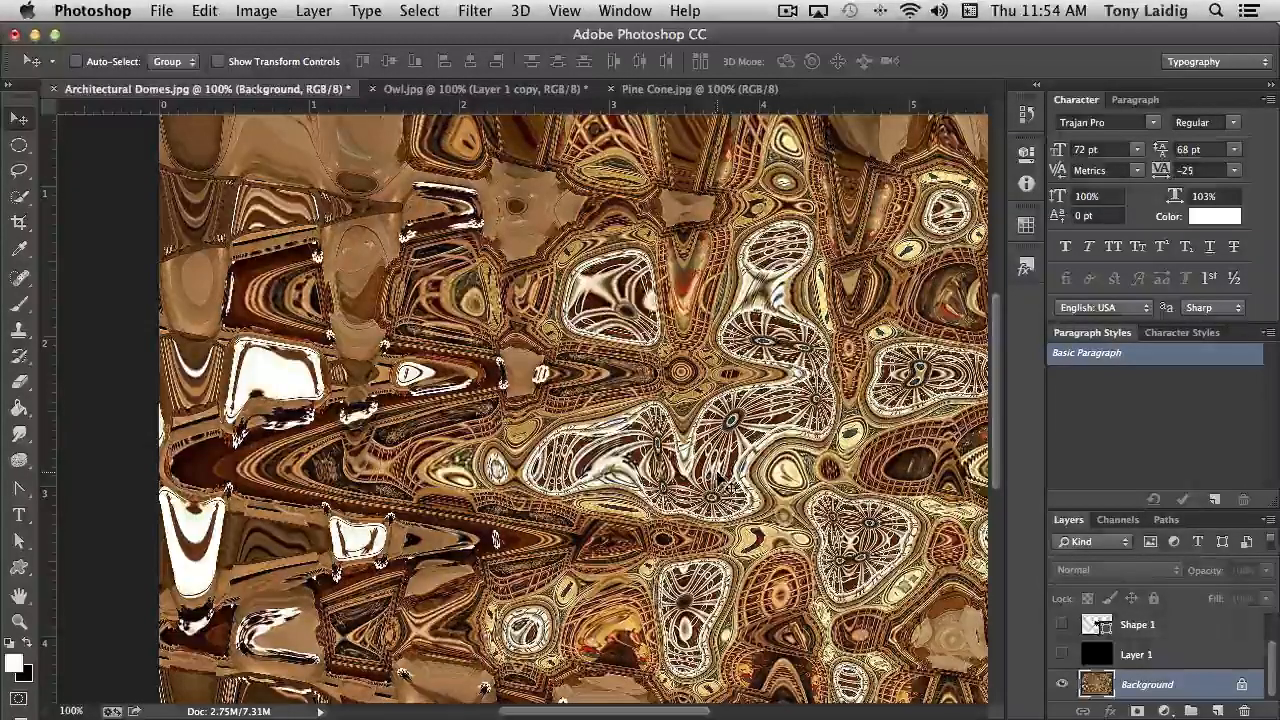
{"action": "key", "text": "super+z"}
Try the ZigZag filter in Pond Ripples style with amount 60 and 6 ridges on the dome photo, and undo it
{"action": "left_click", "coordinate": [474, 10]}
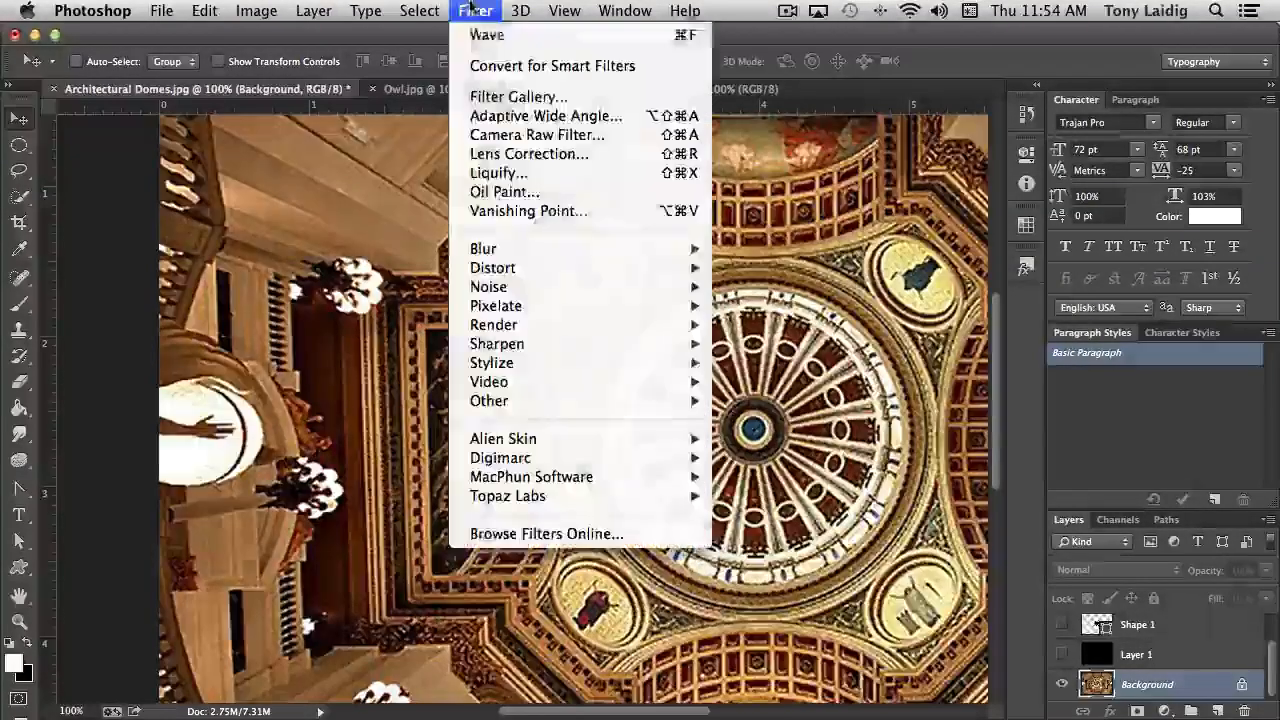
{"action": "mouse_move", "coordinate": [569, 267]}
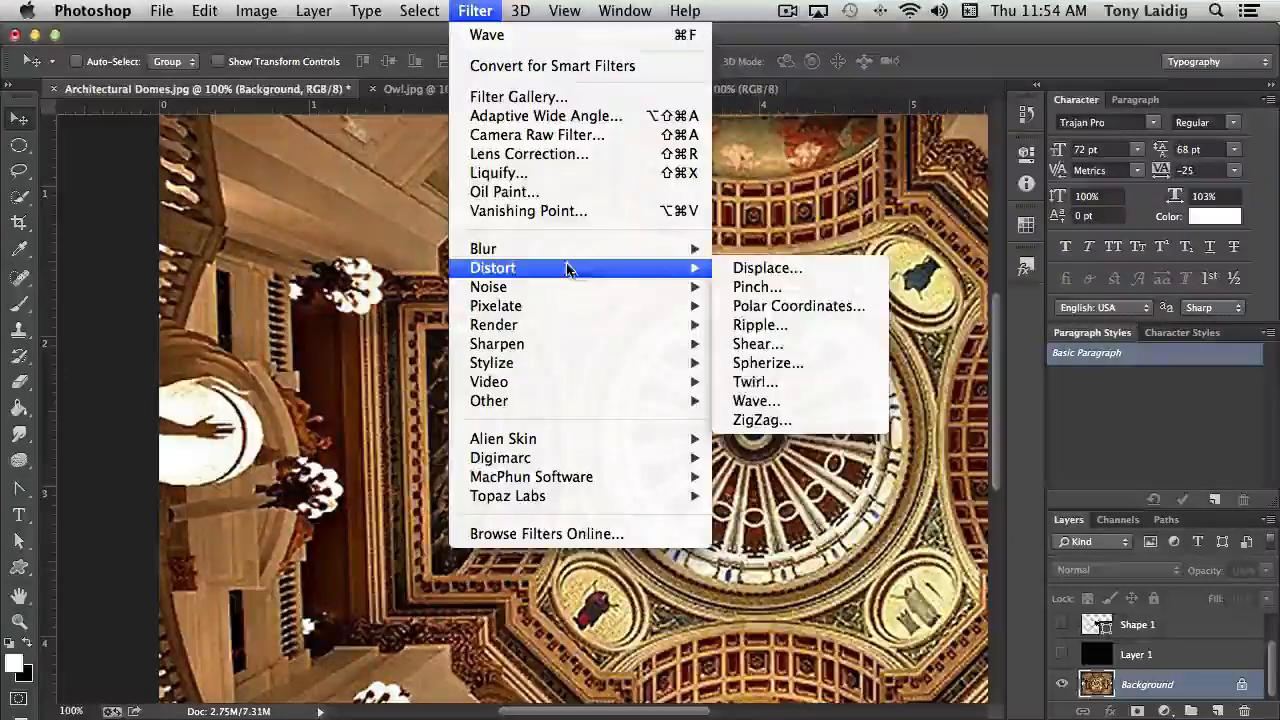
{"action": "left_click", "coordinate": [782, 421]}
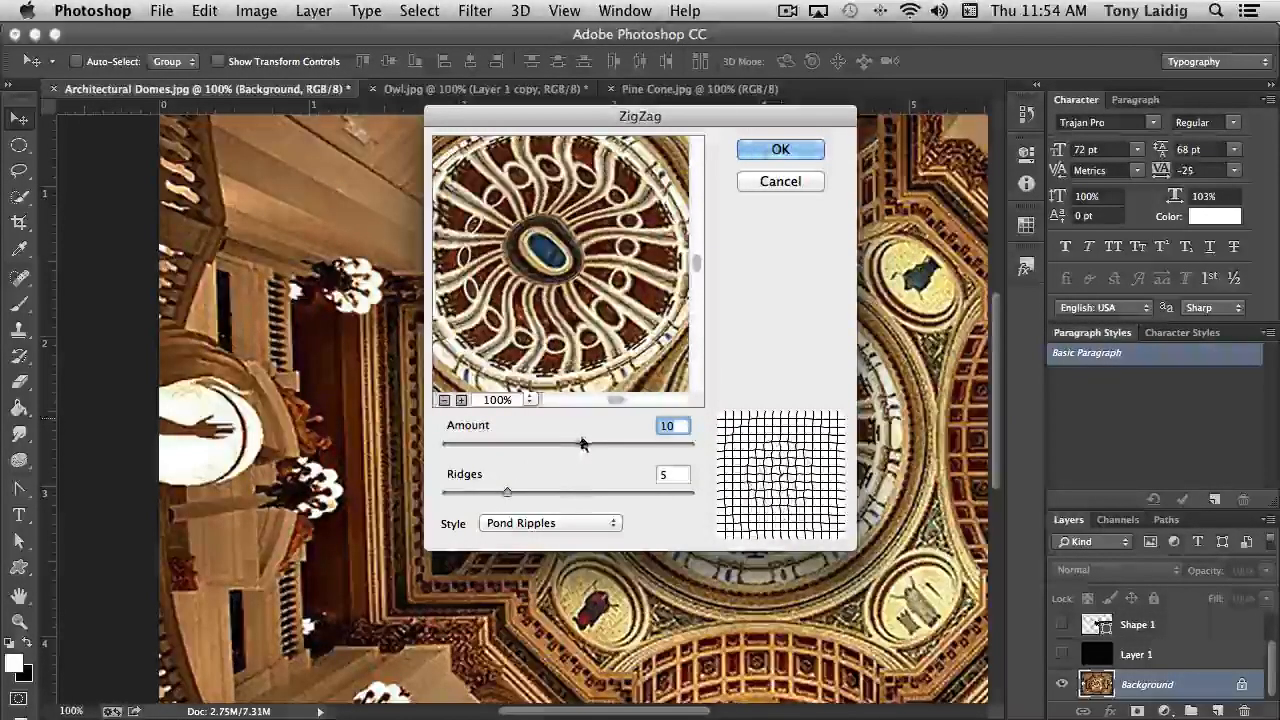
{"action": "left_click", "coordinate": [548, 521]}
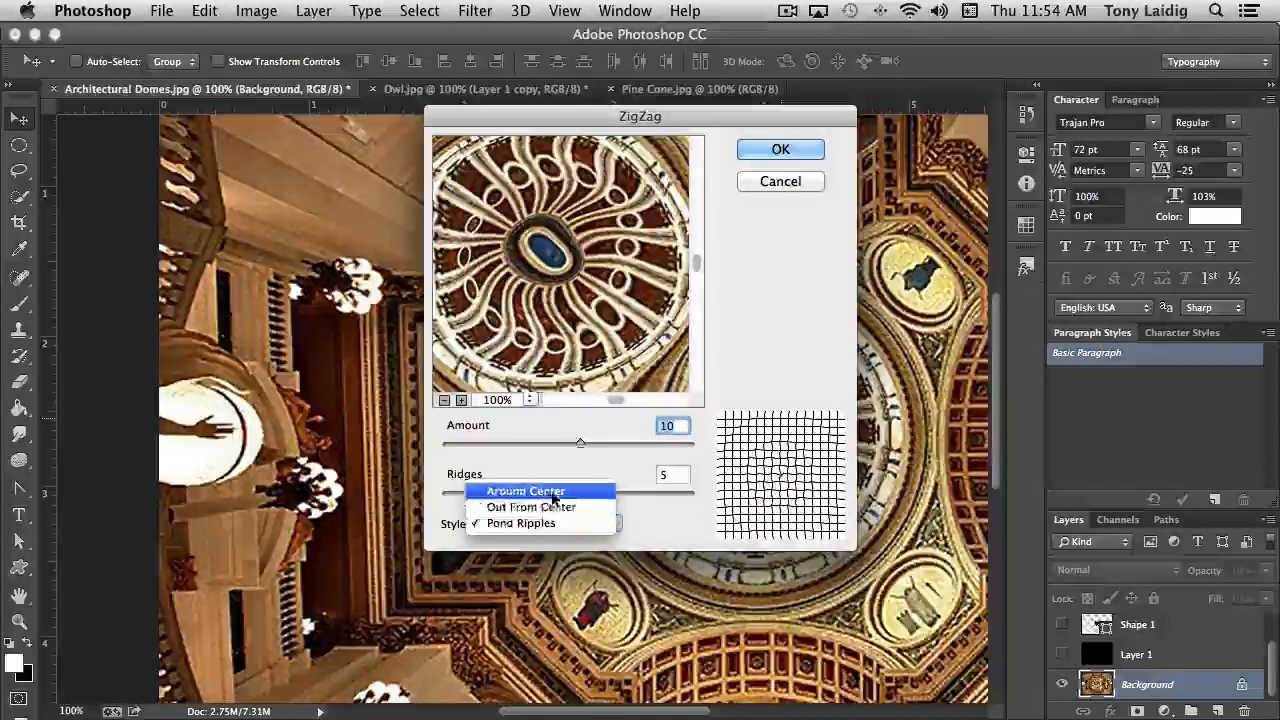
{"action": "left_click", "coordinate": [648, 523]}
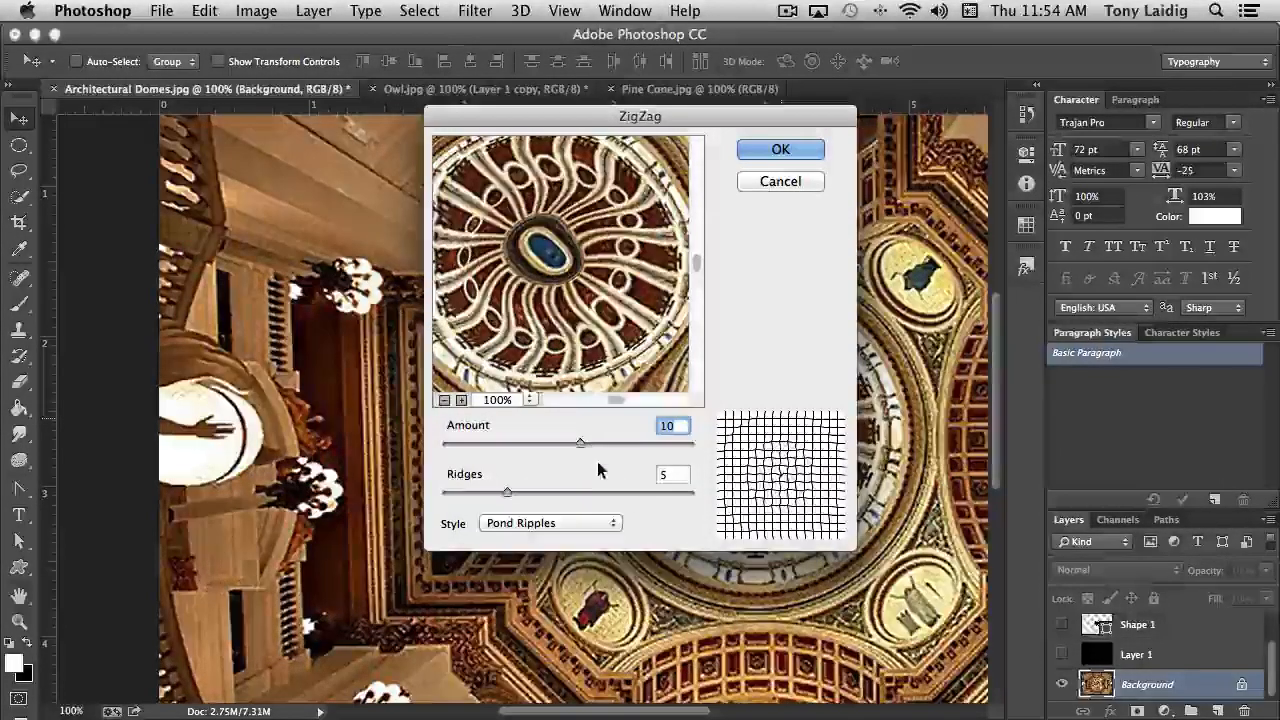
{"action": "left_click_drag", "start_coordinate": [581, 441], "coordinate": [642, 447]}
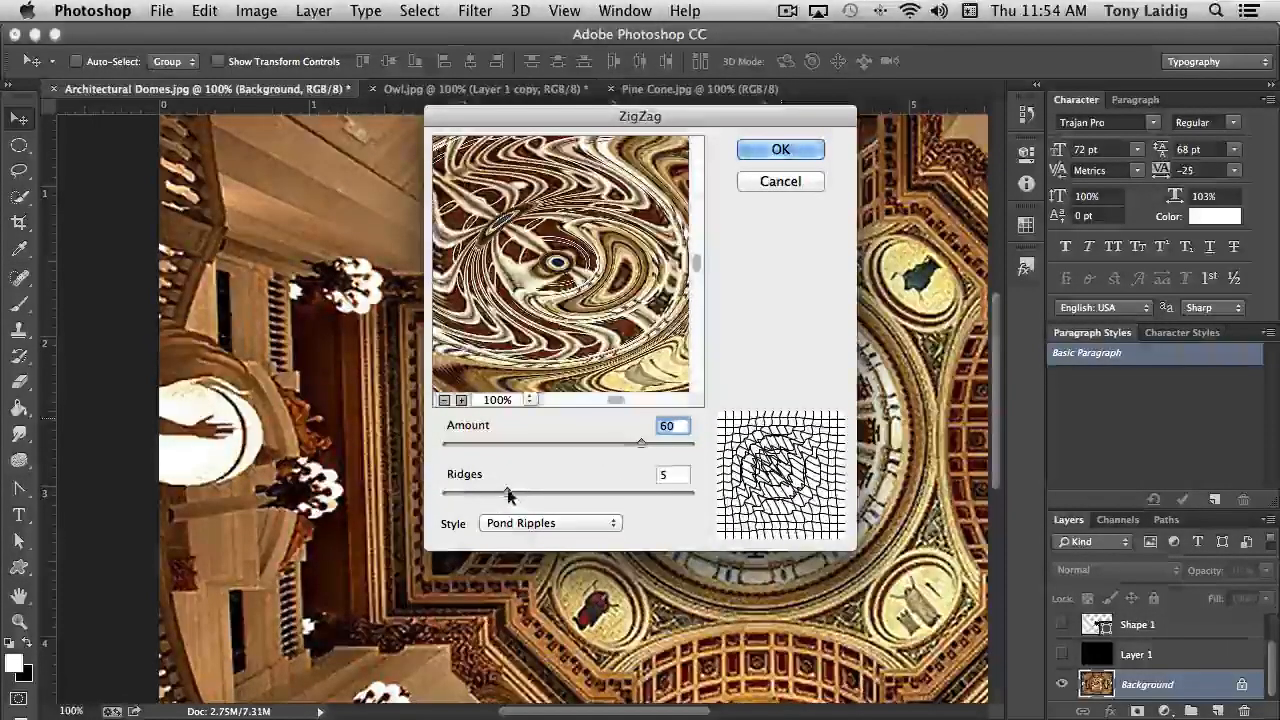
{"action": "left_click_drag", "start_coordinate": [505, 493], "coordinate": [527, 497]}
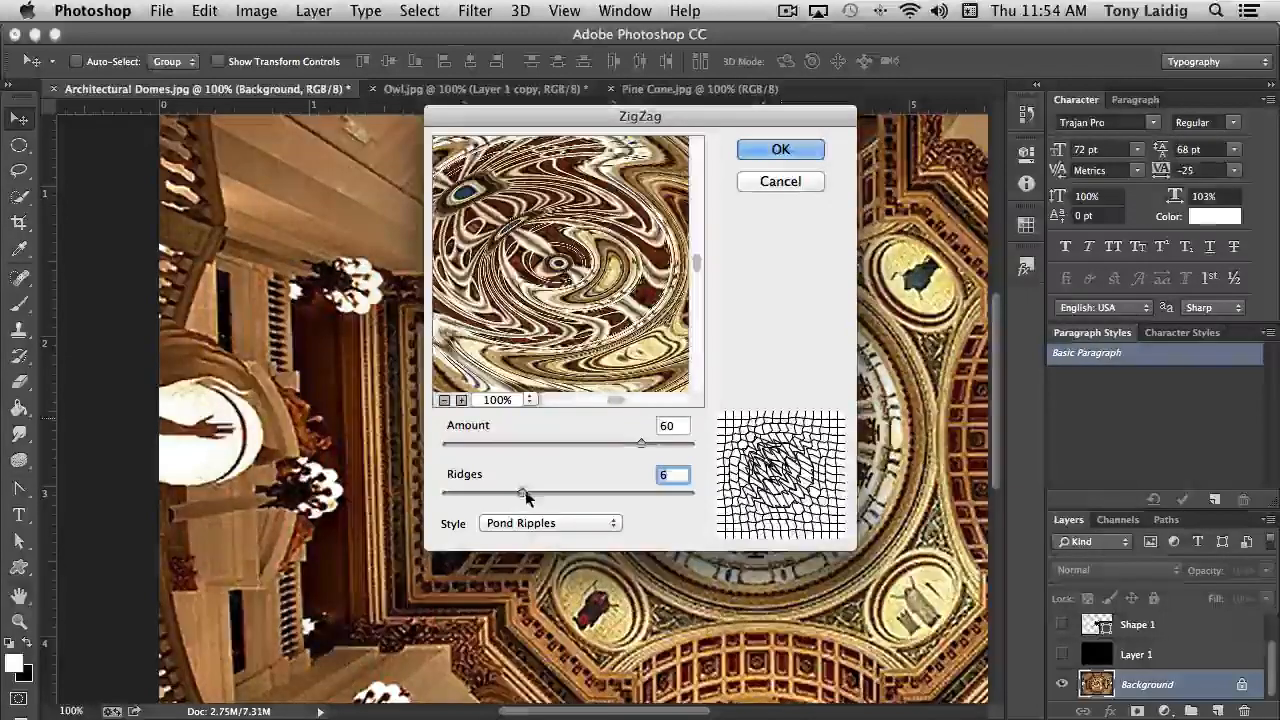
{"action": "left_click", "coordinate": [800, 151]}
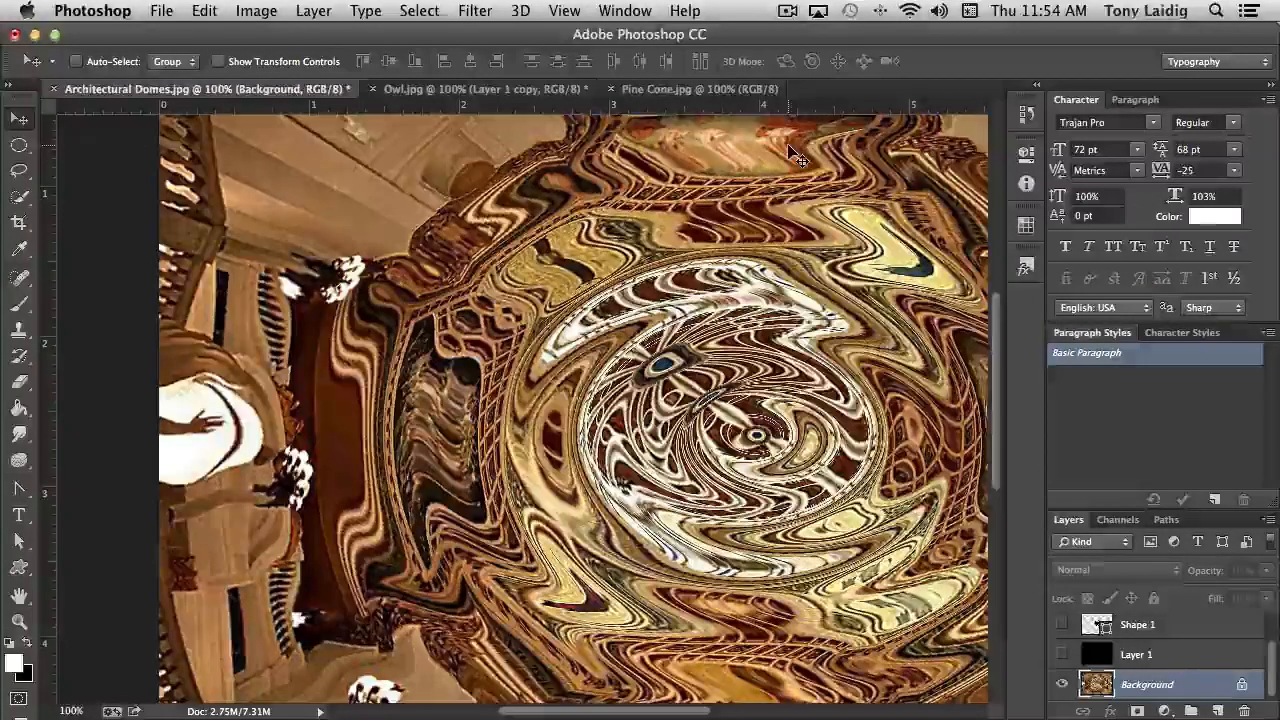
{"action": "key", "text": "super+z"}
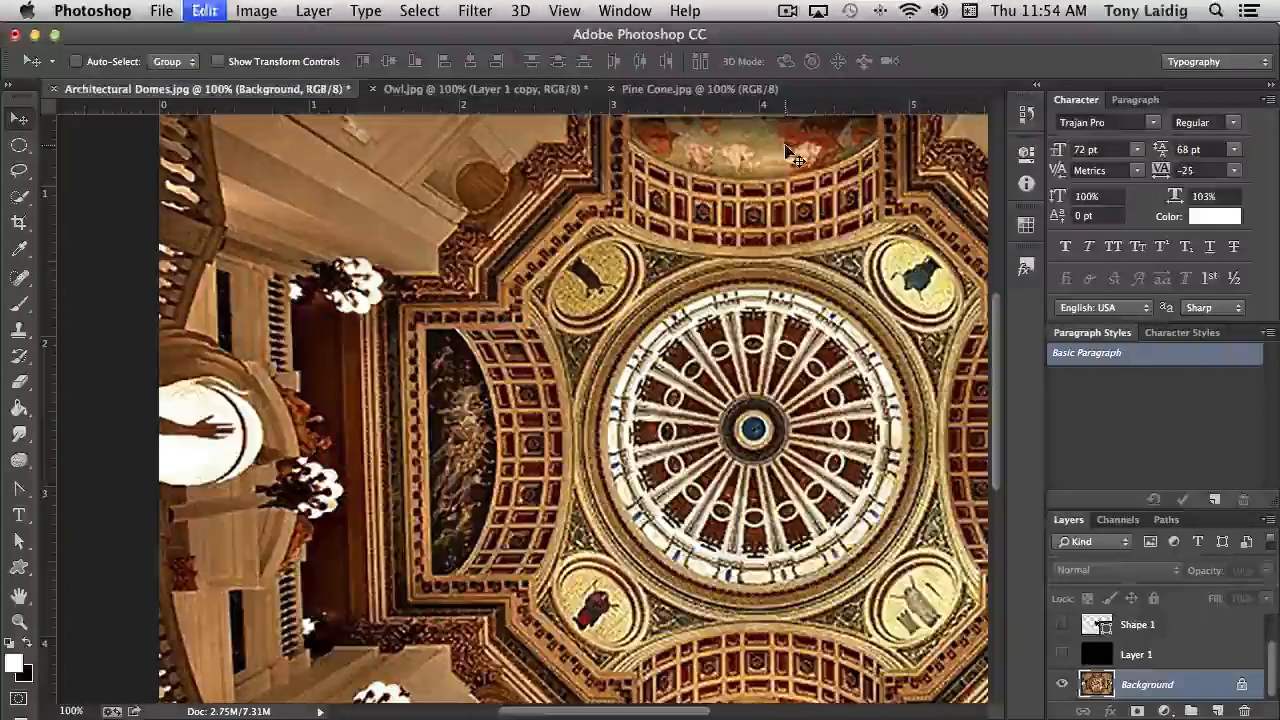
Start a Mezzotint on the dome photo, inspect another area in its preview, and try the Short Lines and Short Strokes types
{"action": "left_click", "coordinate": [475, 10]}
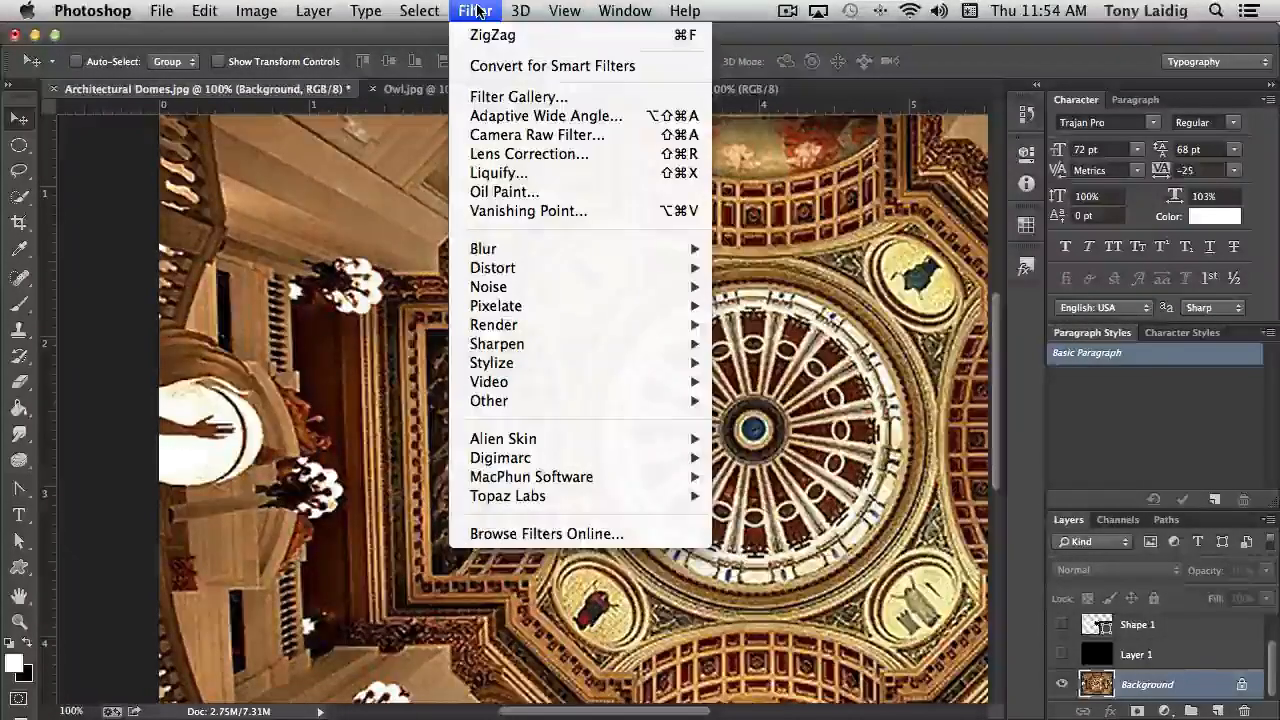
{"action": "mouse_move", "coordinate": [511, 309]}
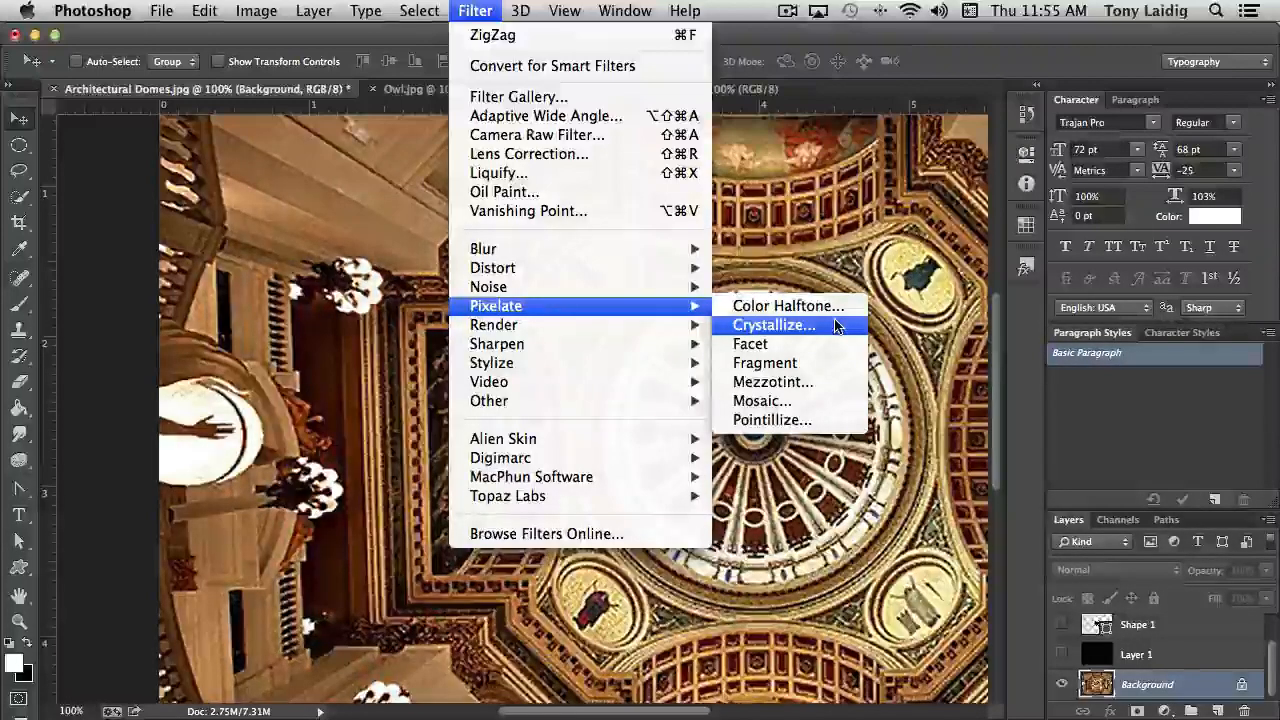
{"action": "left_click", "coordinate": [770, 383]}
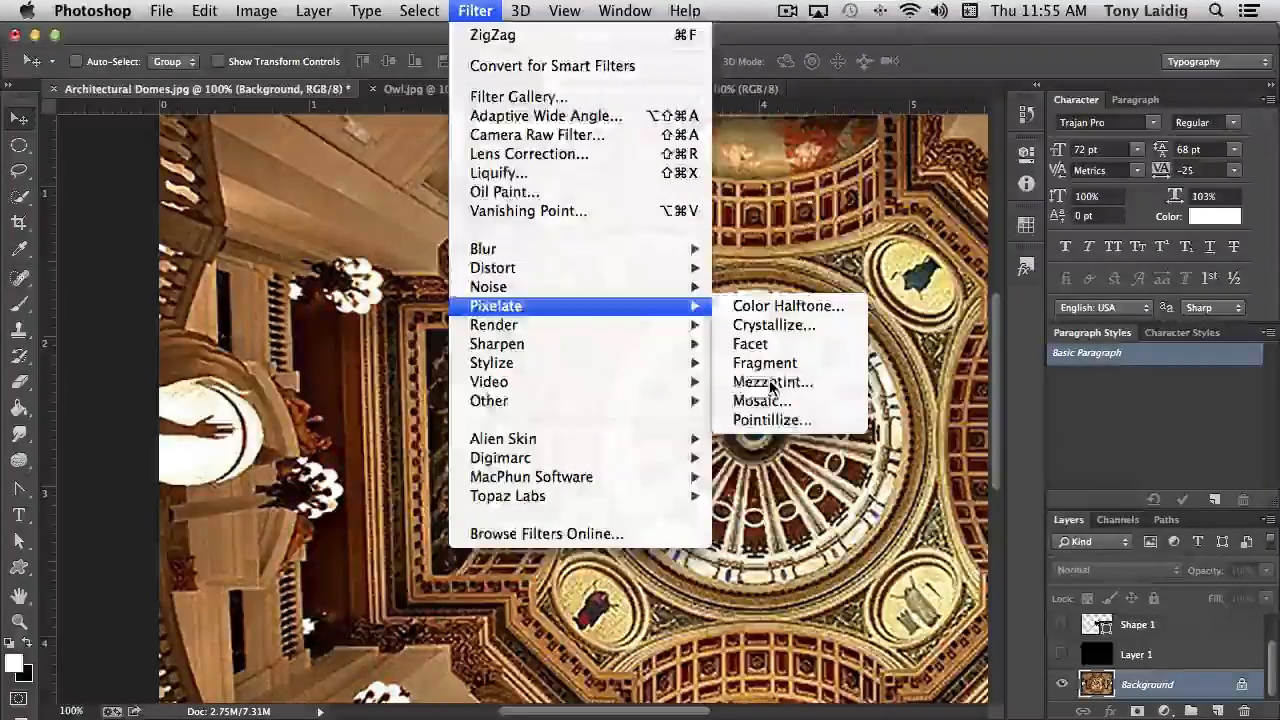
{"action": "left_click_drag", "start_coordinate": [543, 250], "coordinate": [616, 376]}
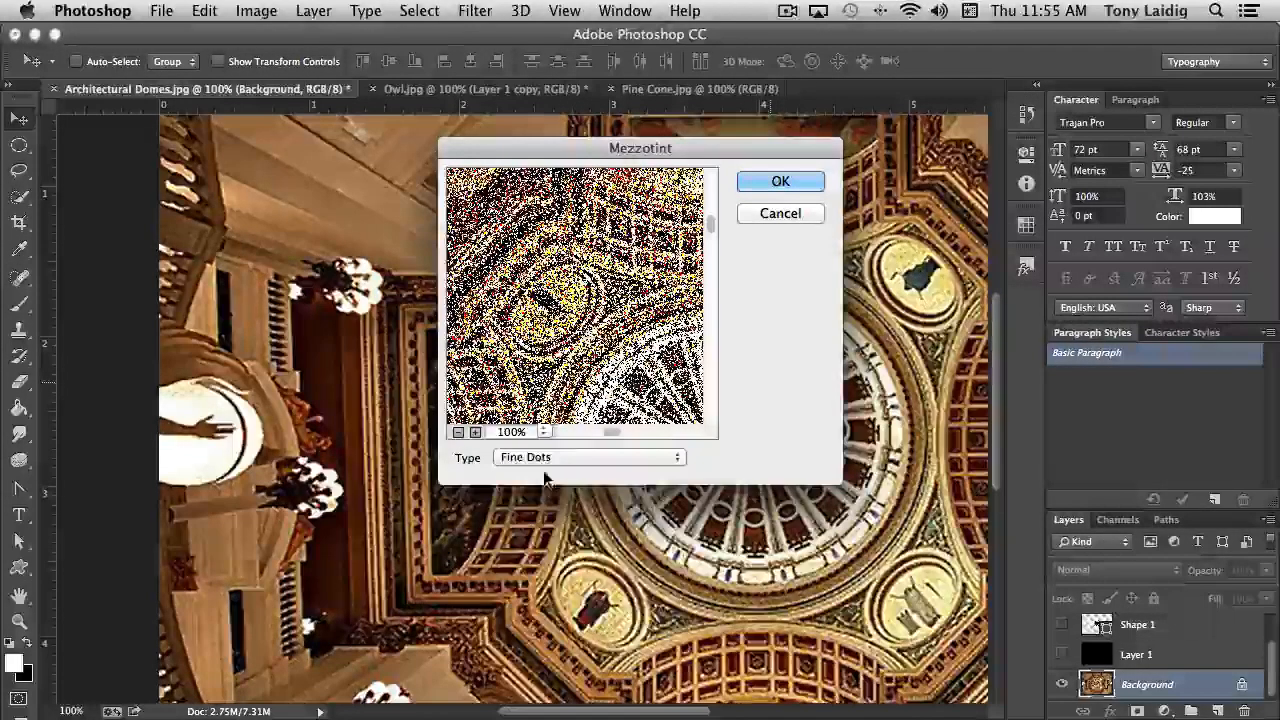
{"action": "left_click", "coordinate": [562, 460]}
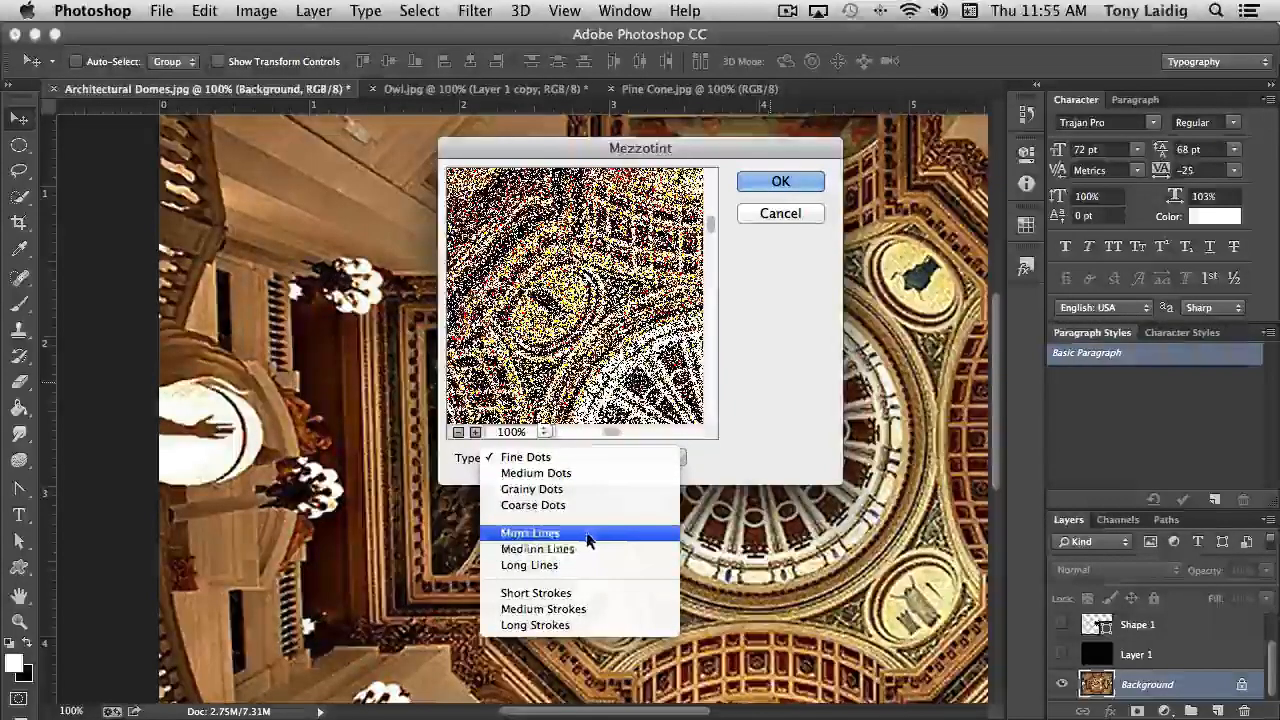
{"action": "left_click", "coordinate": [562, 536]}
{"action": "left_click", "coordinate": [594, 456]}
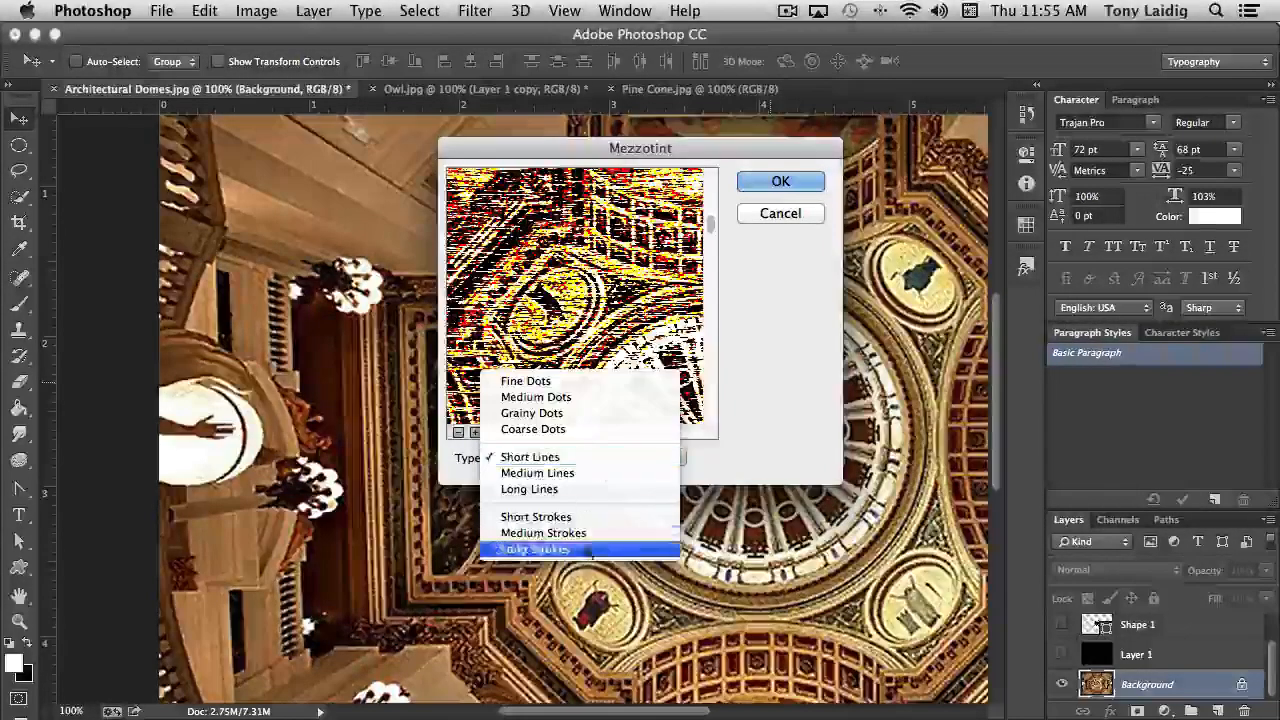
{"action": "left_click", "coordinate": [590, 517]}
Try the Grainy Dots type of Mezzotint on the dome photo, and undo it
{"action": "left_click", "coordinate": [594, 452]}
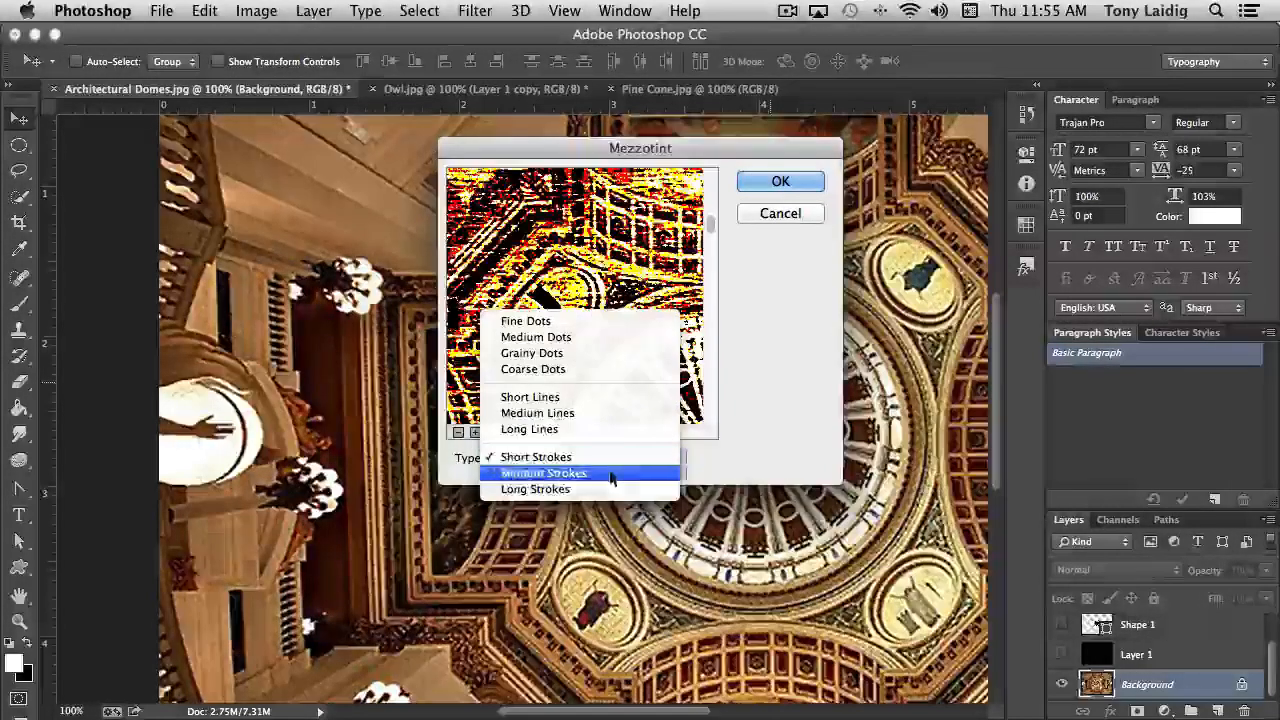
{"action": "left_click", "coordinate": [576, 353]}
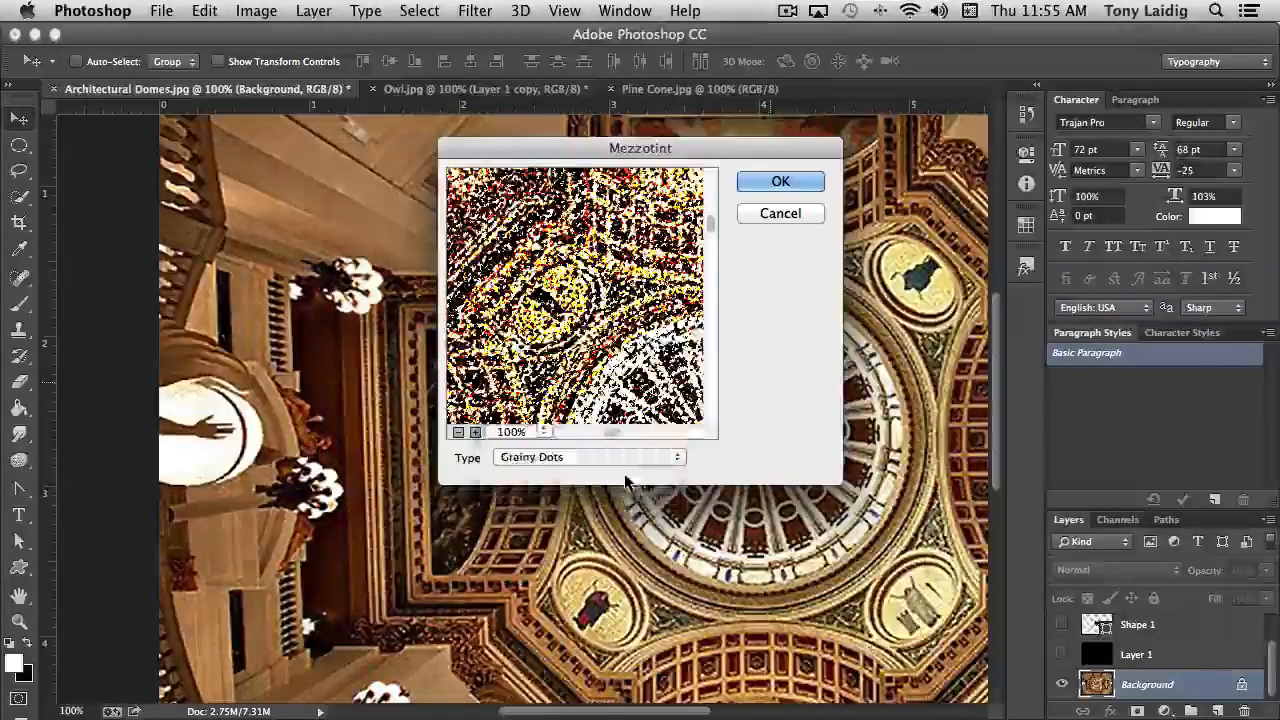
{"action": "left_click_drag", "start_coordinate": [576, 353], "coordinate": [585, 285]}
{"action": "left_click", "coordinate": [762, 186]}
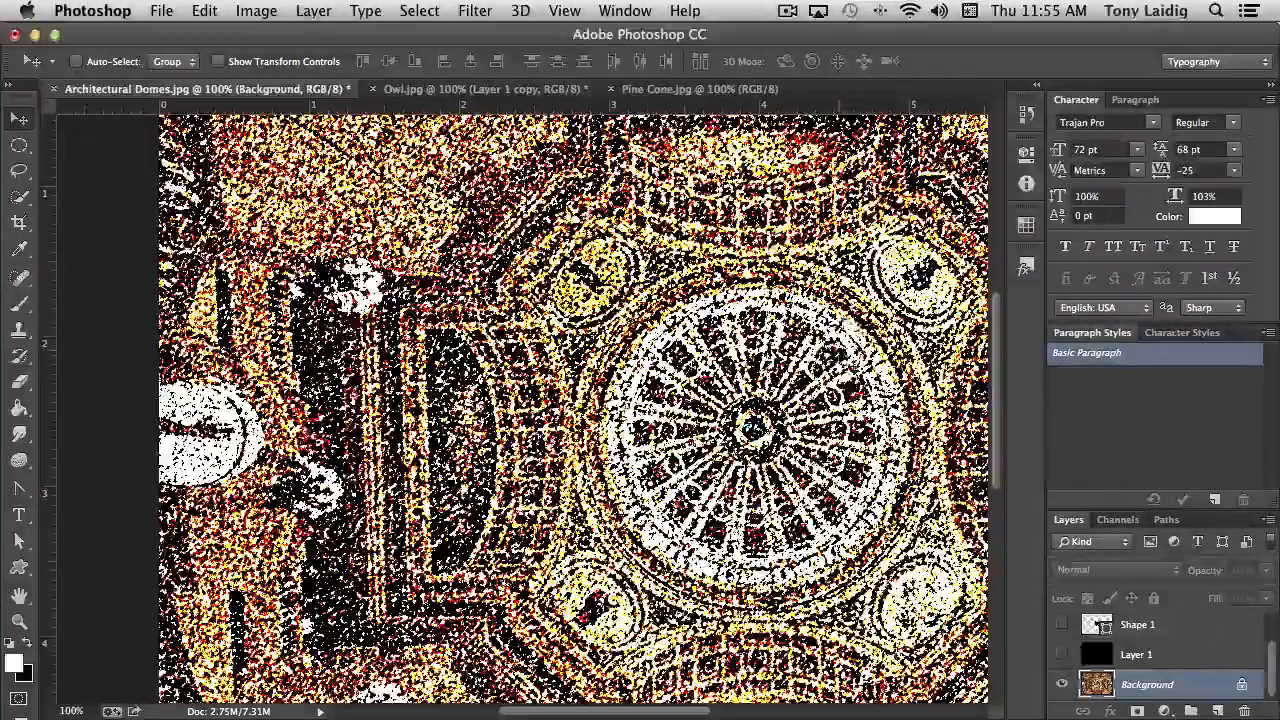
{"action": "key", "text": "super+z"}
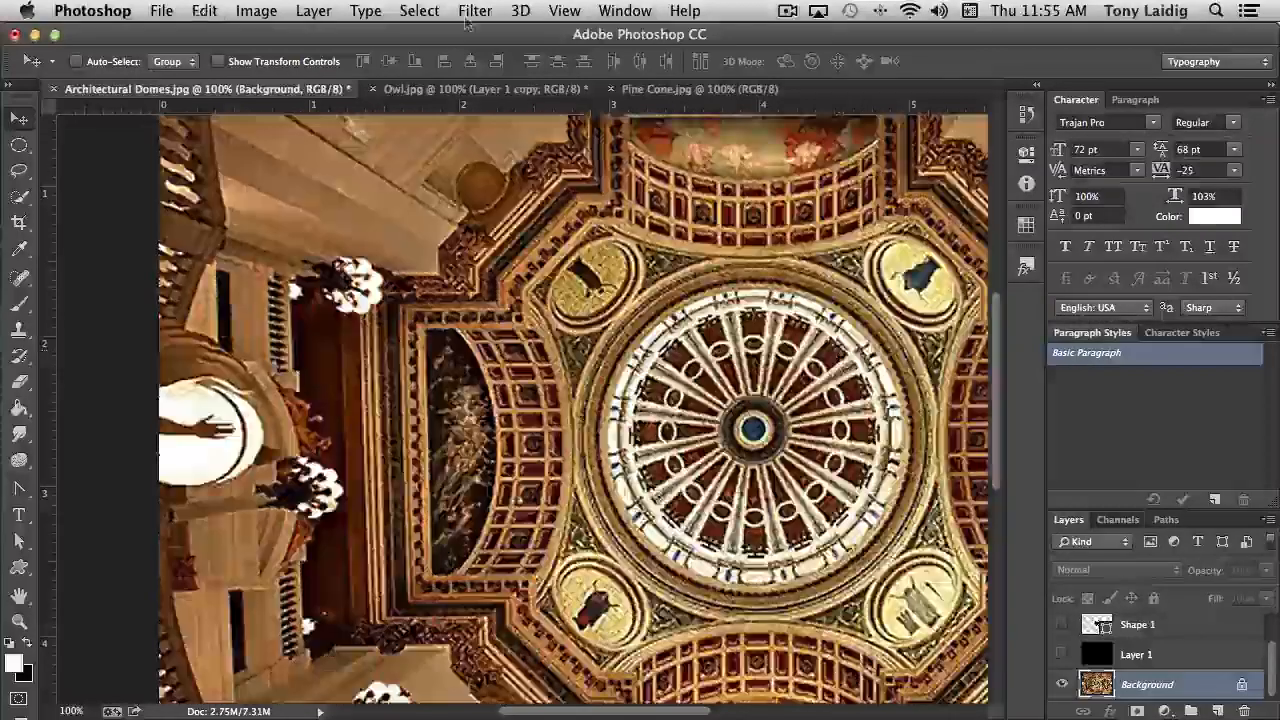
Start the Pointillize filter with cell size 5 on the dome photo and inspect several areas in its preview
{"action": "left_click", "coordinate": [475, 10]}
{"action": "mouse_move", "coordinate": [640, 306]}
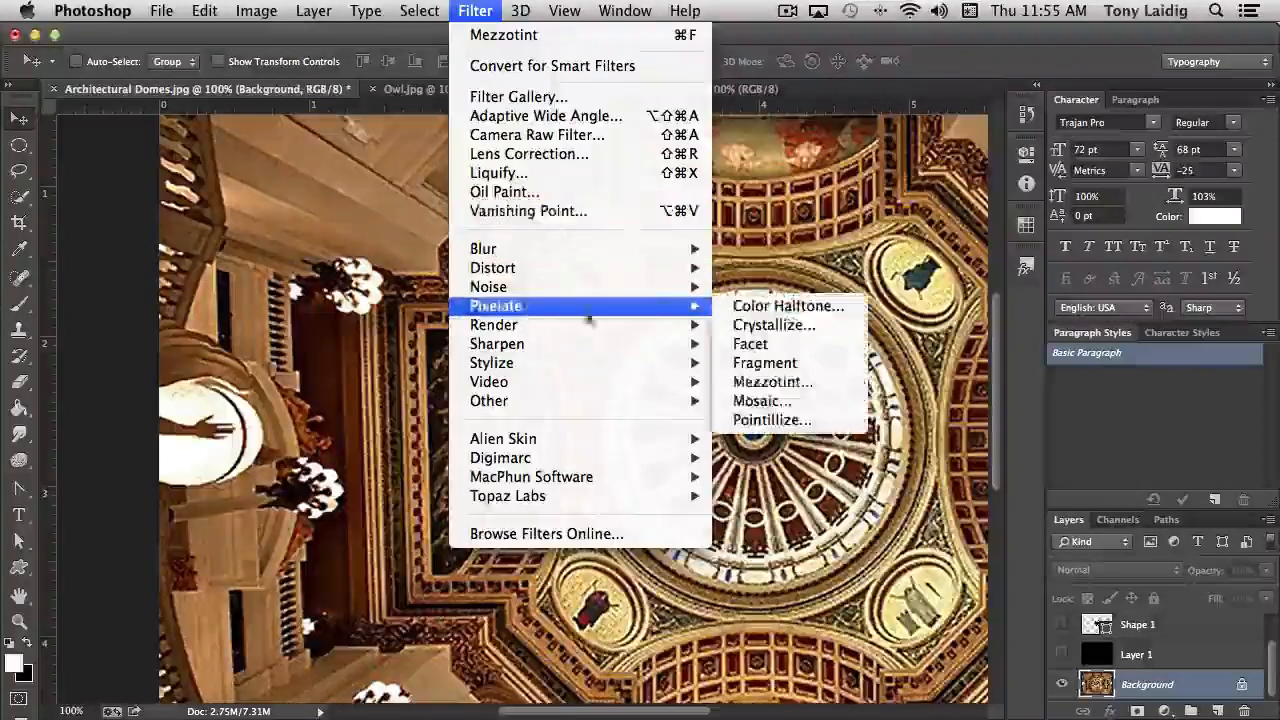
{"action": "left_click", "coordinate": [770, 420]}
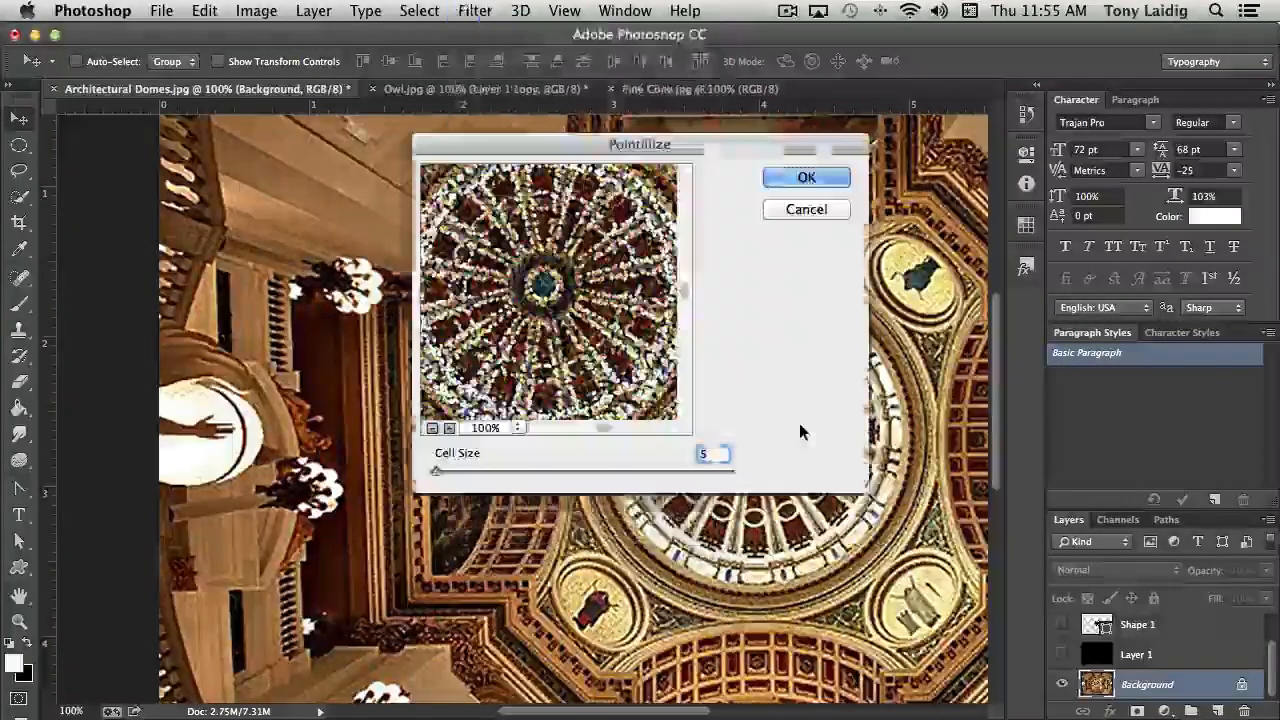
{"action": "type", "text": "5"}
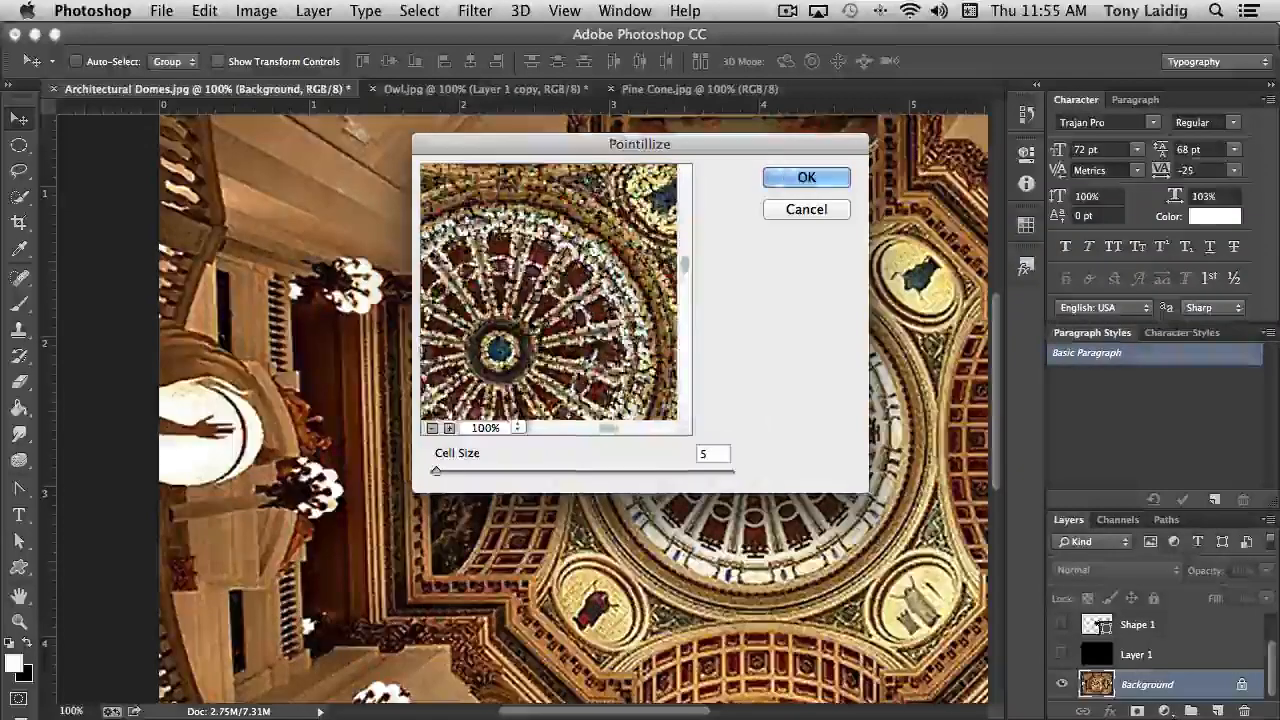
{"action": "left_click_drag", "start_coordinate": [542, 290], "coordinate": [589, 428]}
{"action": "left_click_drag", "start_coordinate": [564, 321], "coordinate": [600, 346]}
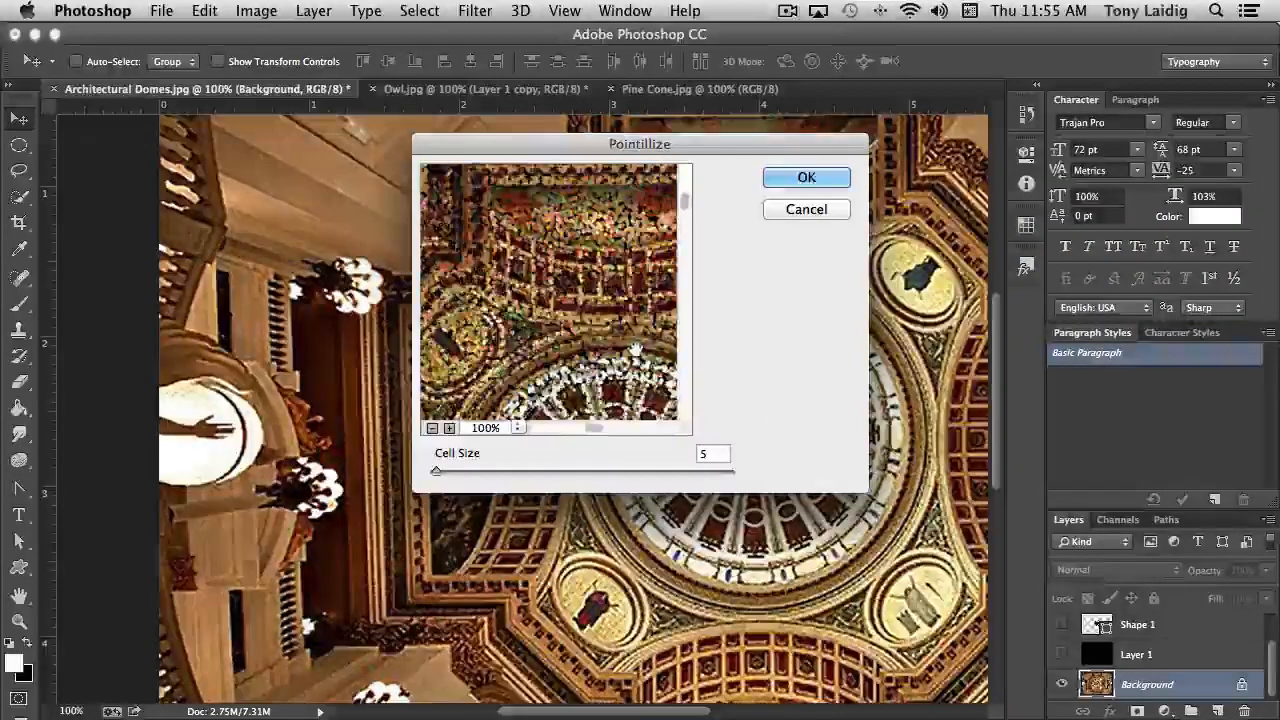
{"action": "left_click_drag", "start_coordinate": [540, 405], "coordinate": [640, 318]}
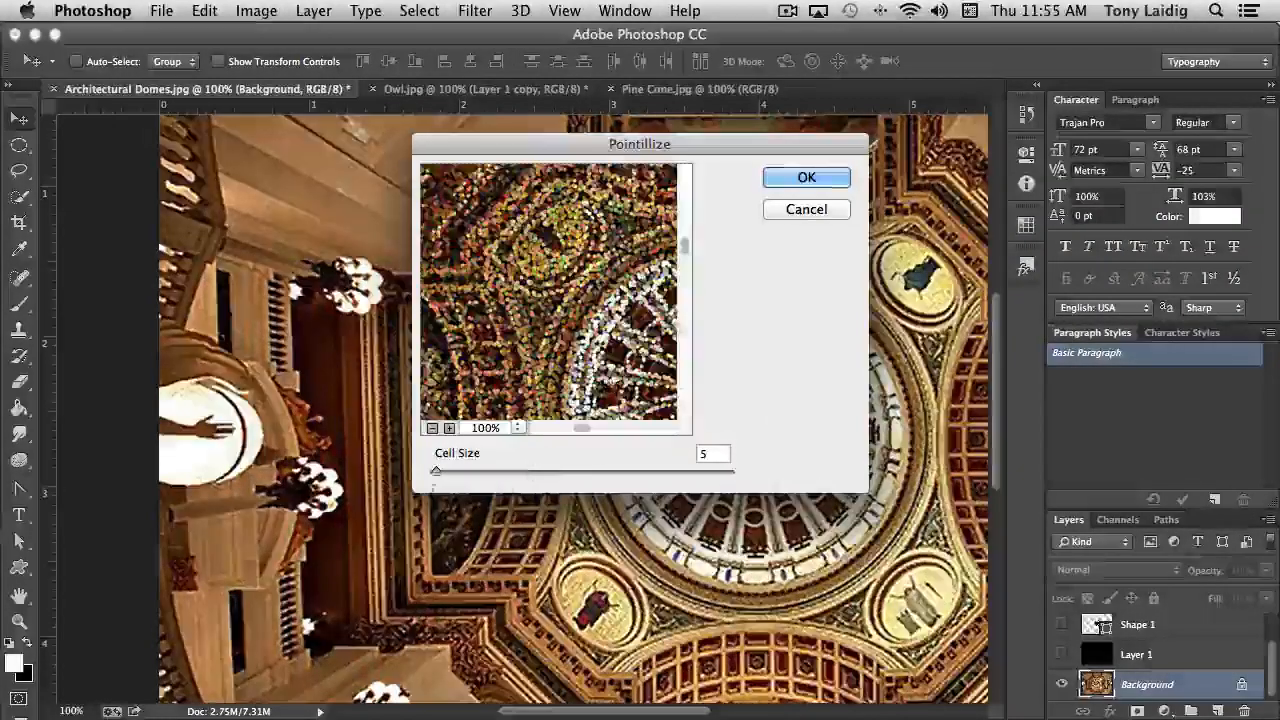
Try Pointillize with the cell size raised to 7 on the dome photo, and undo it
{"action": "mouse_move", "coordinate": [437, 475]}
{"action": "left_mouse_down"}
{"action": "mouse_move", "coordinate": [446, 470]}
{"action": "mouse_move", "coordinate": [437, 478]}
{"action": "left_mouse_up"}
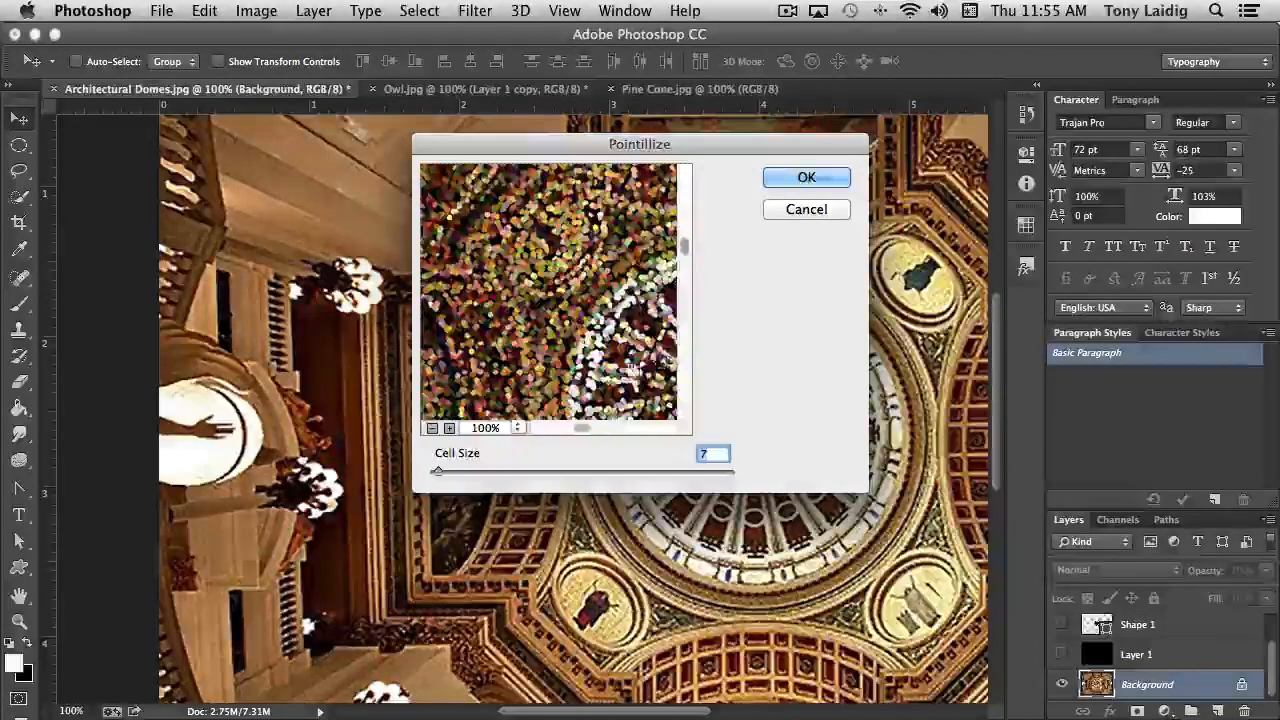
{"action": "left_click_drag", "start_coordinate": [634, 372], "coordinate": [540, 305]}
{"action": "left_click", "coordinate": [806, 179]}
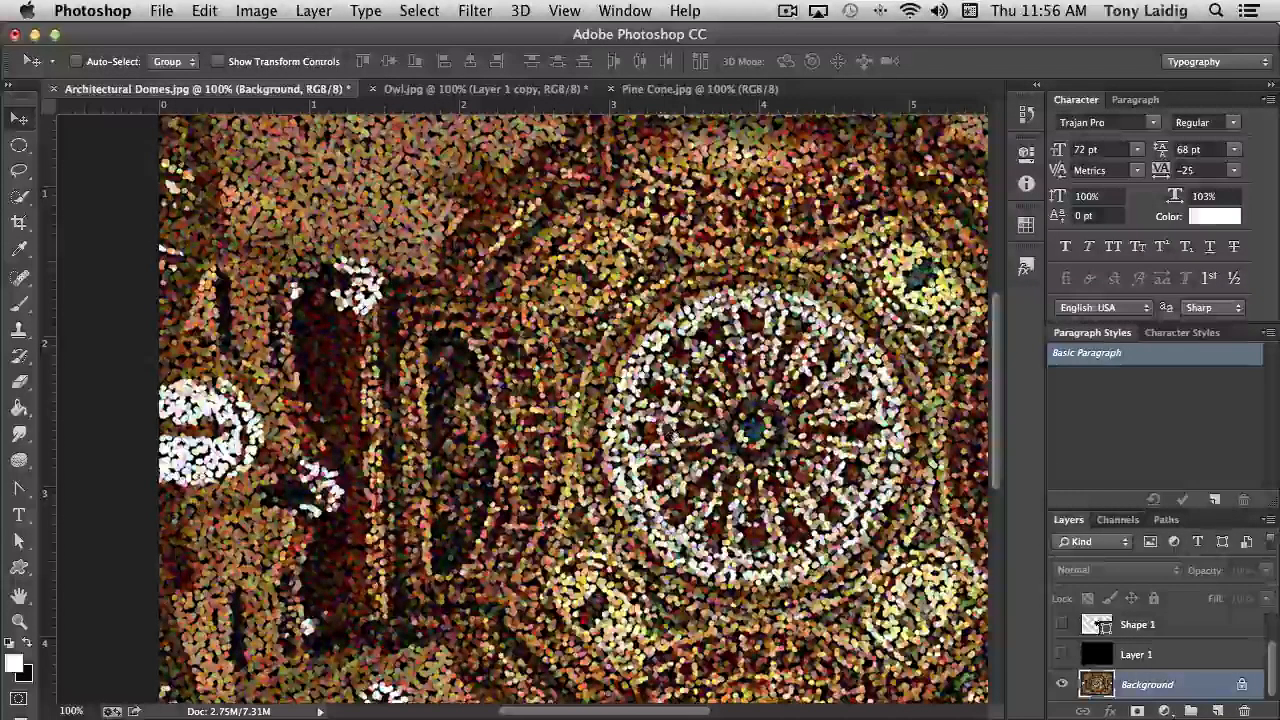
{"action": "key", "text": "super+z"}
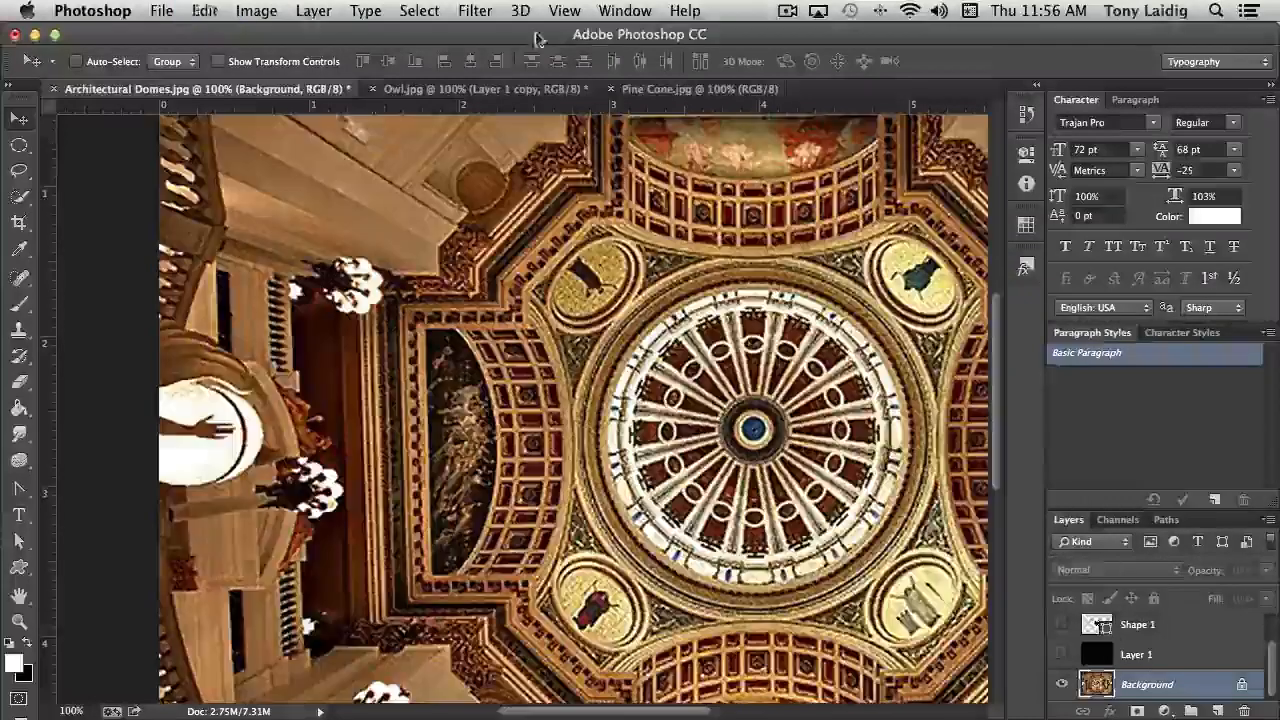
Try the Color Halftone filter with maximum radius 8 pixels on the dome photo, compare before and after, and undo it
{"action": "left_click", "coordinate": [475, 10]}
{"action": "mouse_move", "coordinate": [546, 308]}
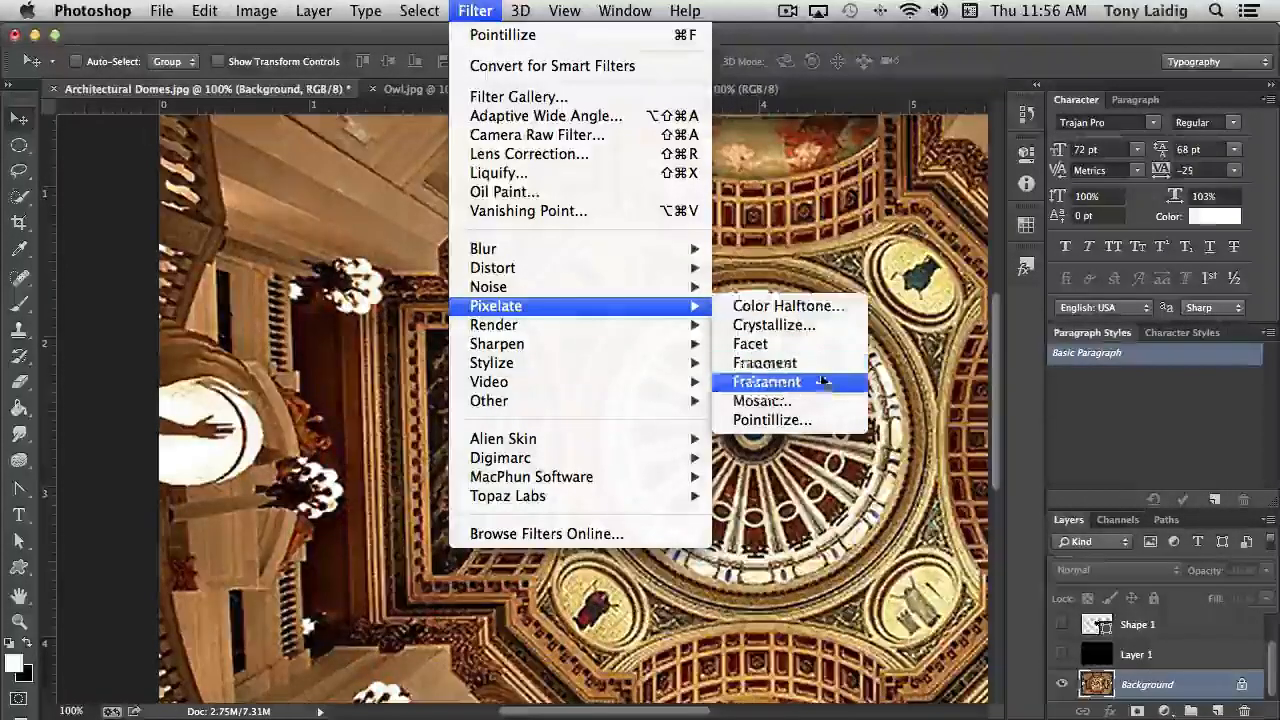
{"action": "left_click", "coordinate": [818, 307]}
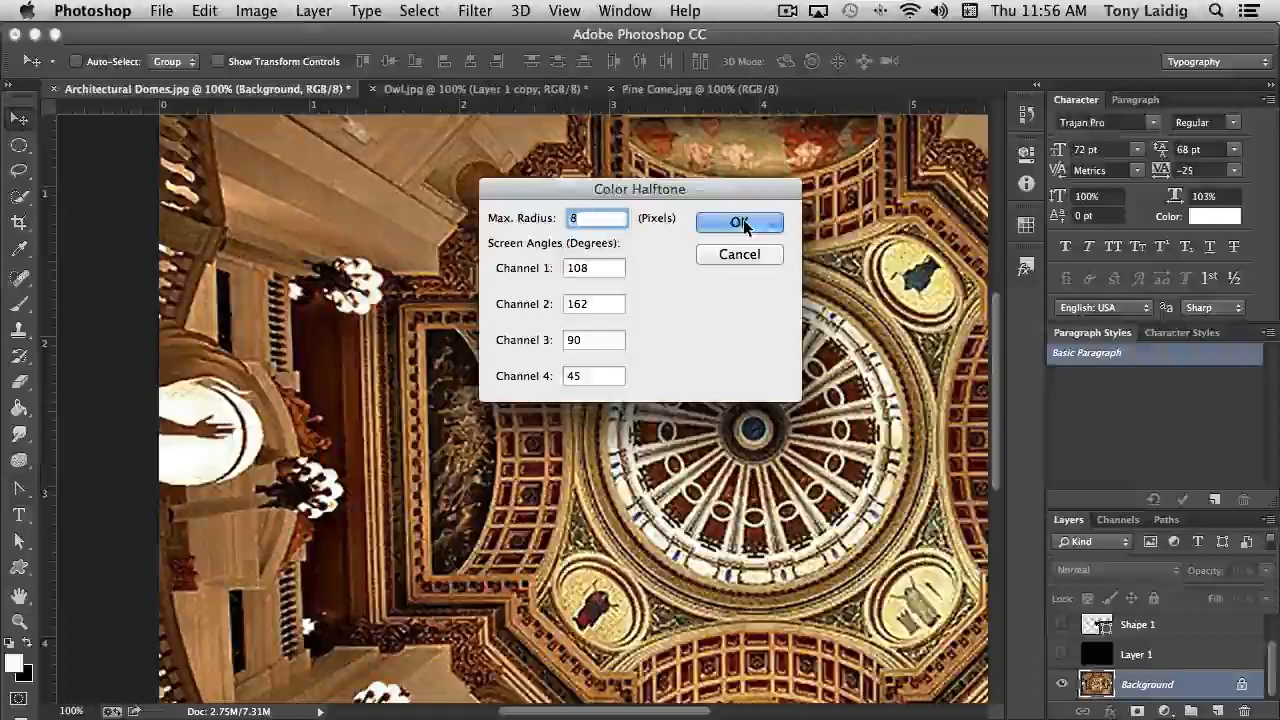
{"action": "left_click", "coordinate": [740, 221]}
{"action": "key", "text": "super+z"}
{"action": "key", "text": "super+z"}
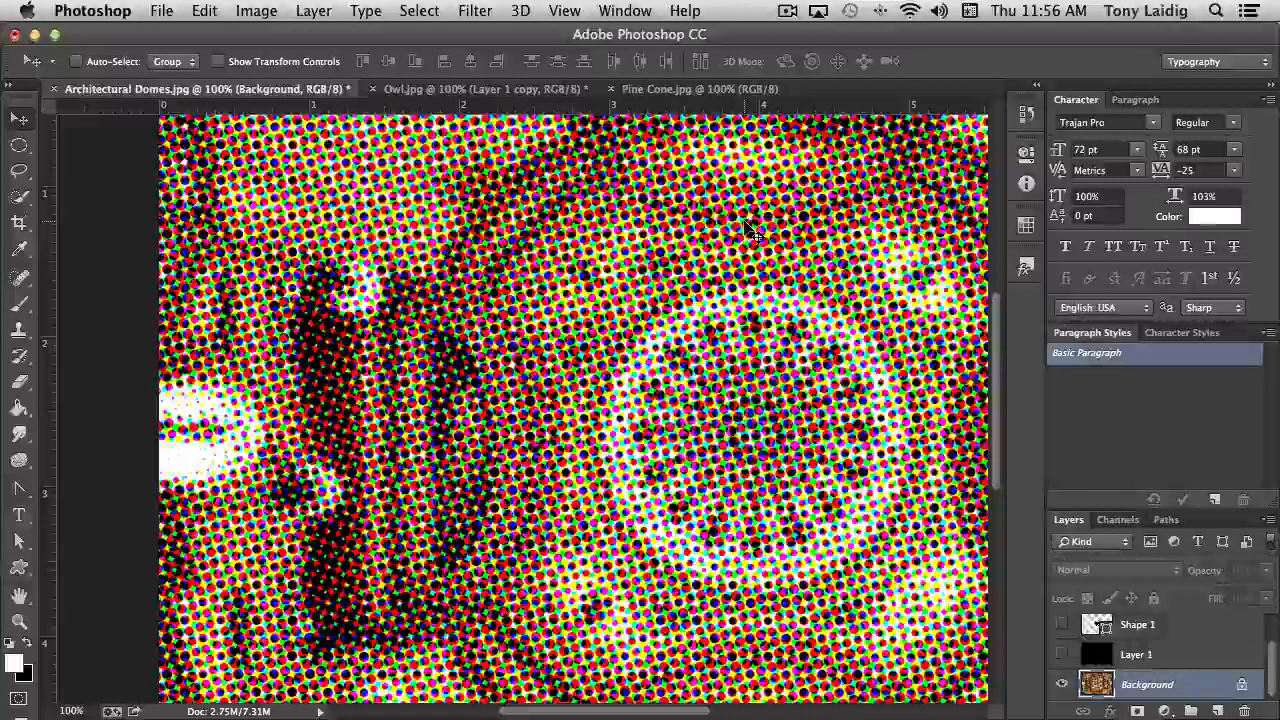
{"action": "key", "text": "super+z"}
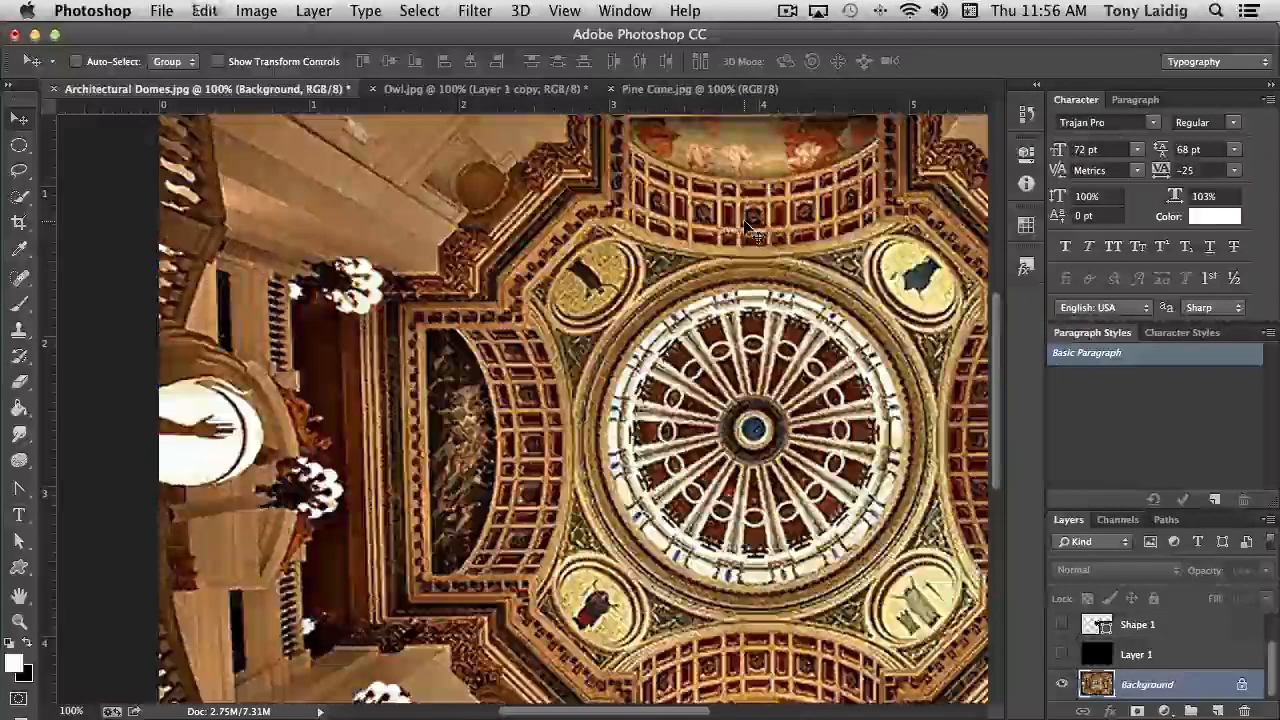
{"action": "key", "text": "super+z"}
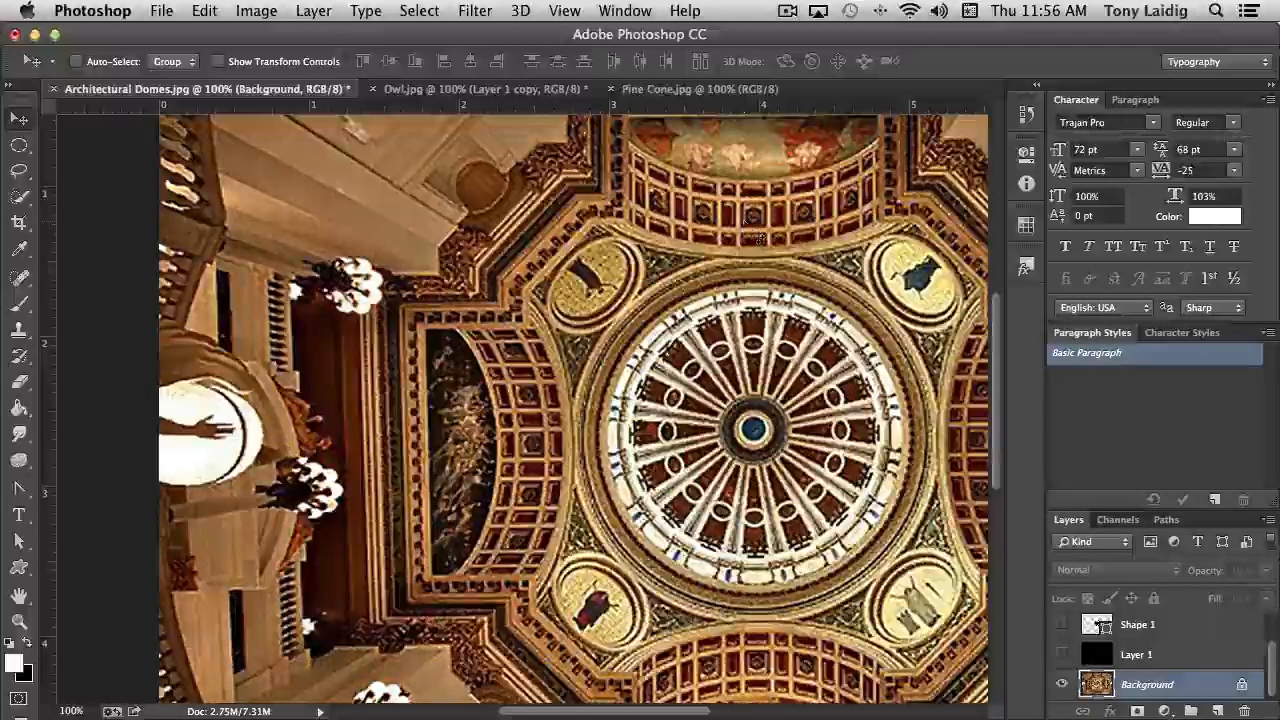